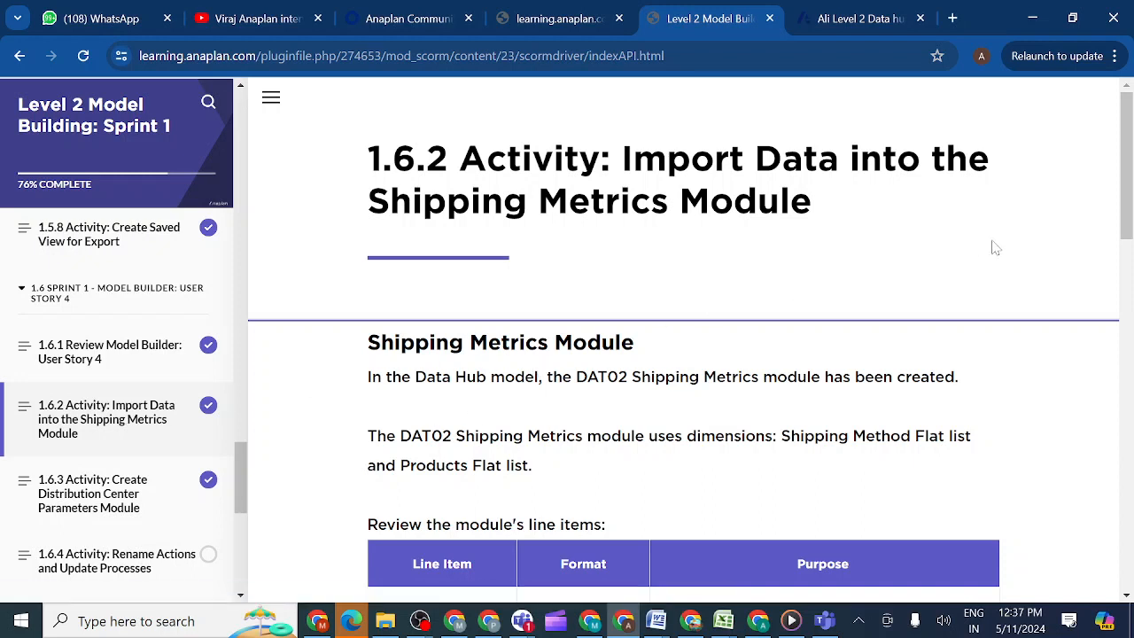
# Step: Read the Shipping Metrics line item requirements, then switch to the Anaplan Data Hub model and open the DAT02 Shipping Metrics module
pyautogui.moveTo(1123, 226); pyautogui.dragTo(1124, 269)
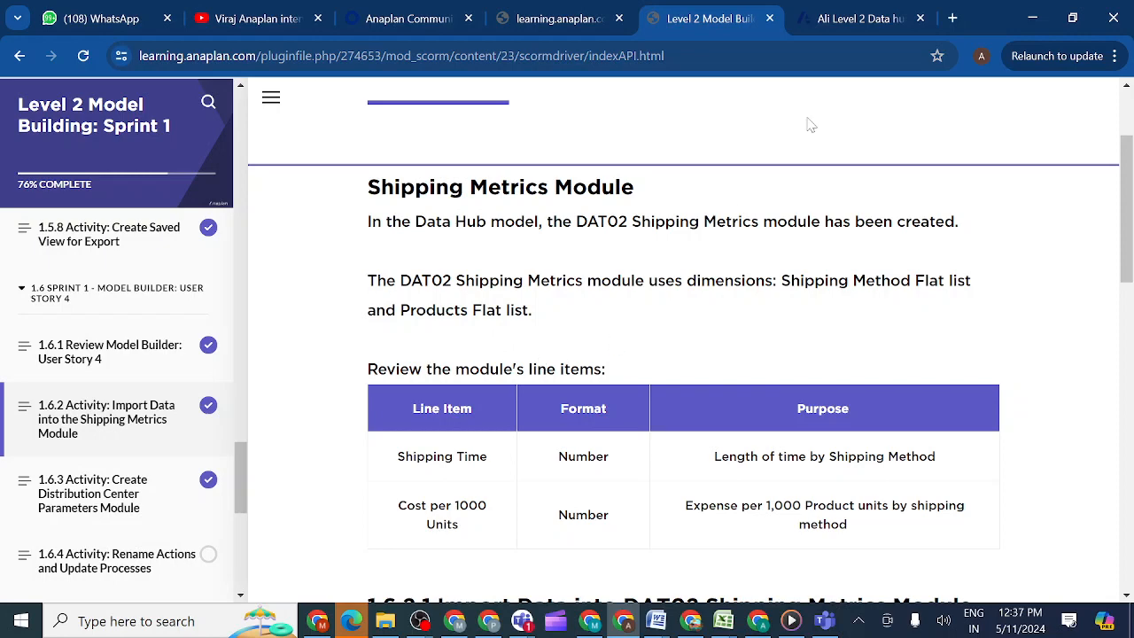
pyautogui.click(843, 31)
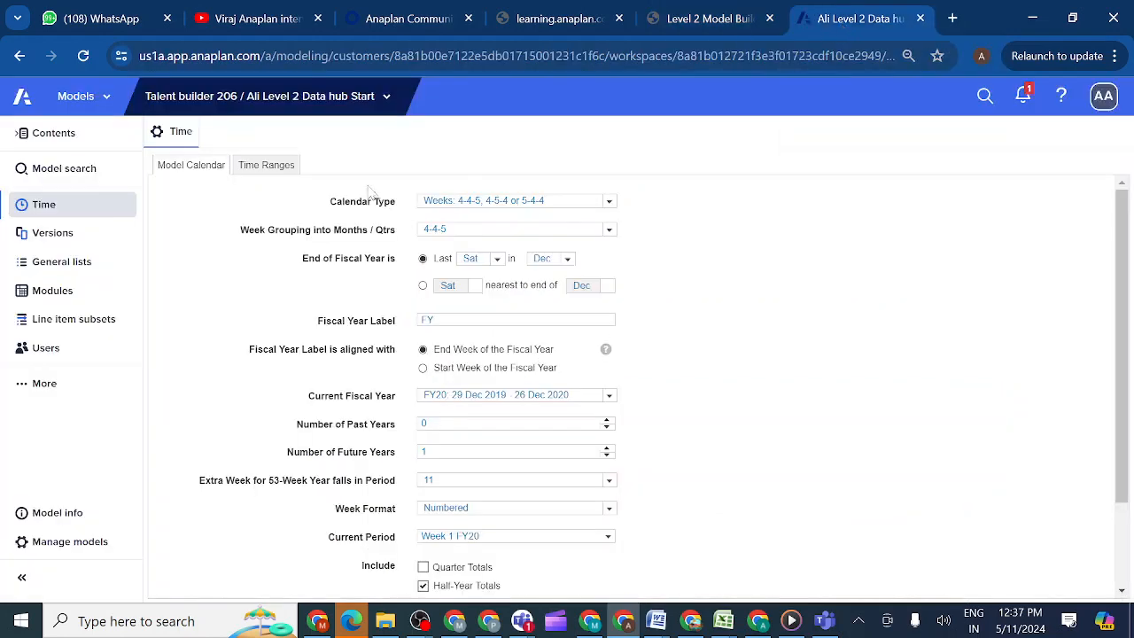
pyautogui.click(62, 292)
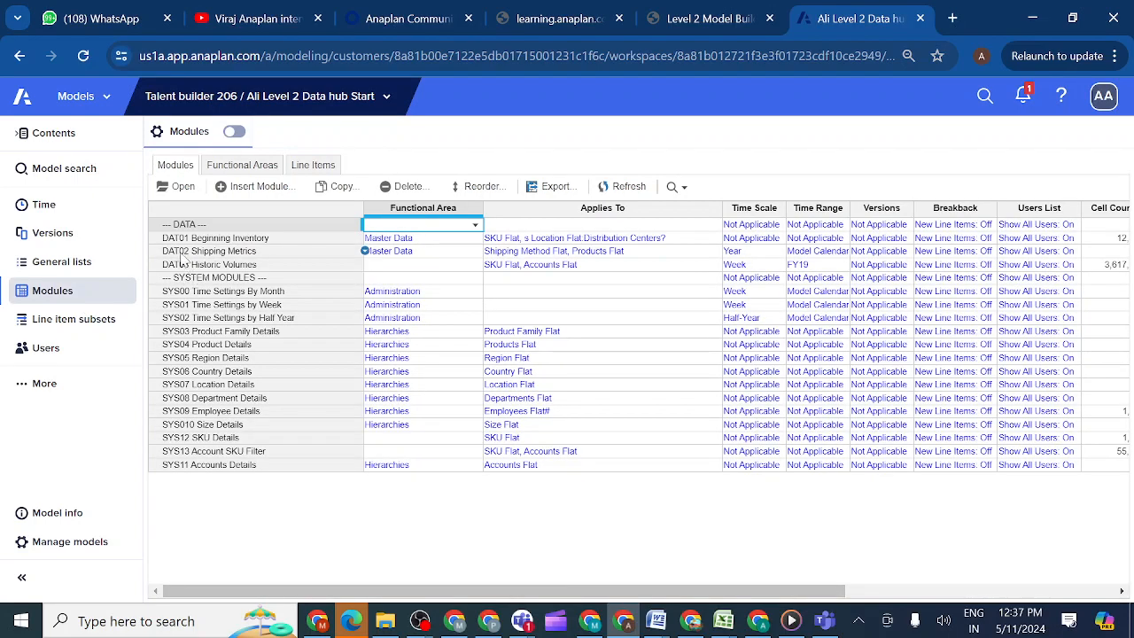
pyautogui.click(183, 253)
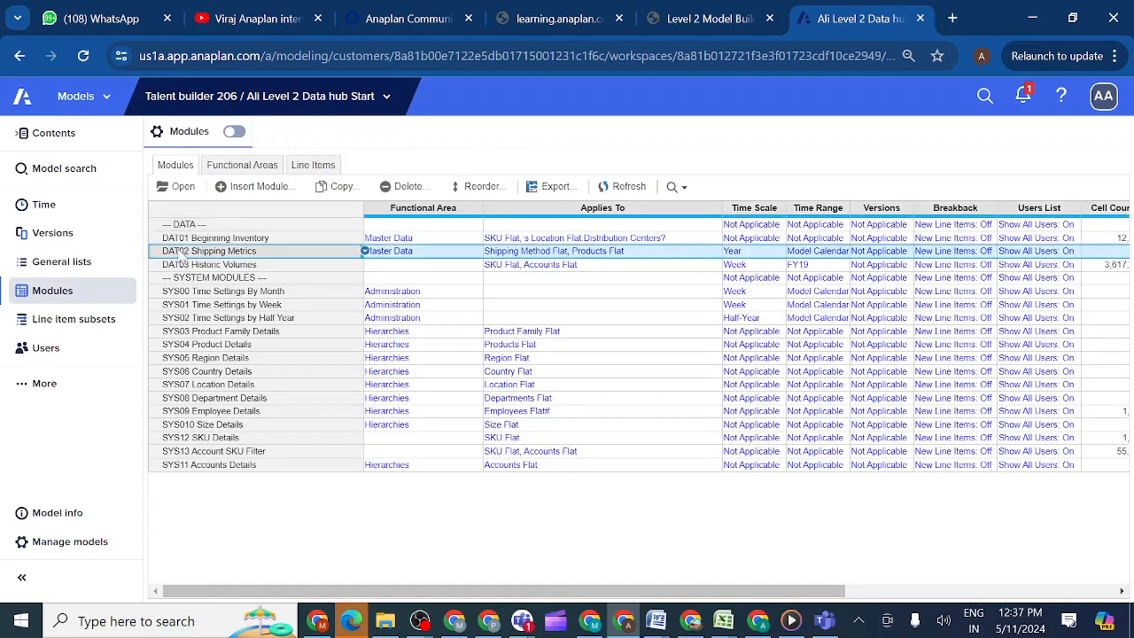
pyautogui.click(186, 188)
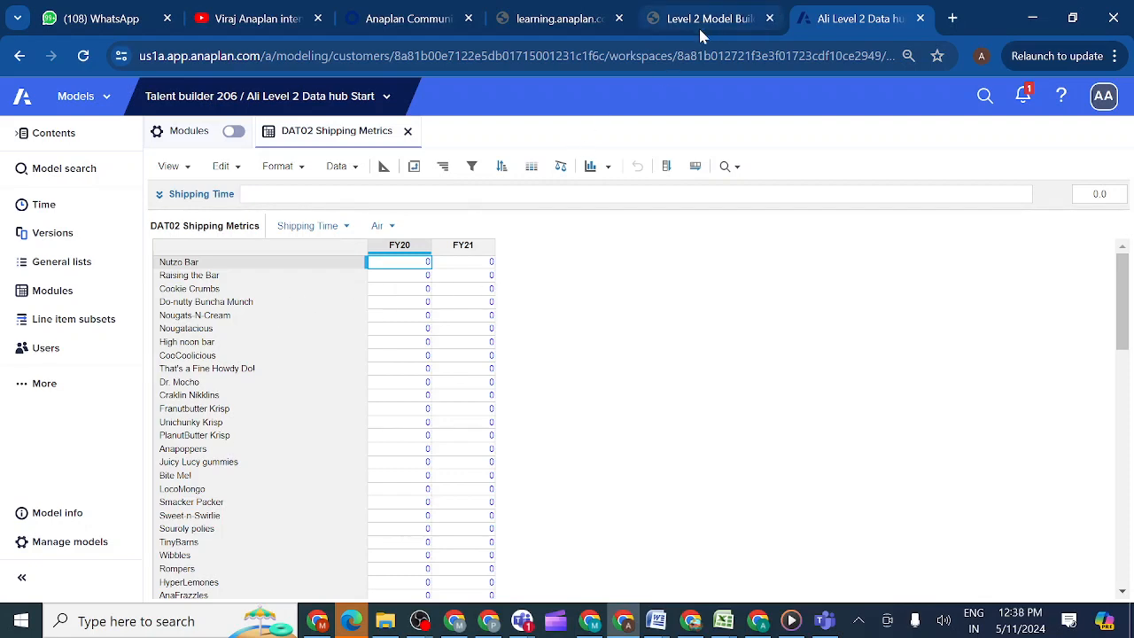
# Step: Return to the course page and download the Shipping Metrics.csv data file from section 1.6.2.1
pyautogui.moveTo(700, 28)
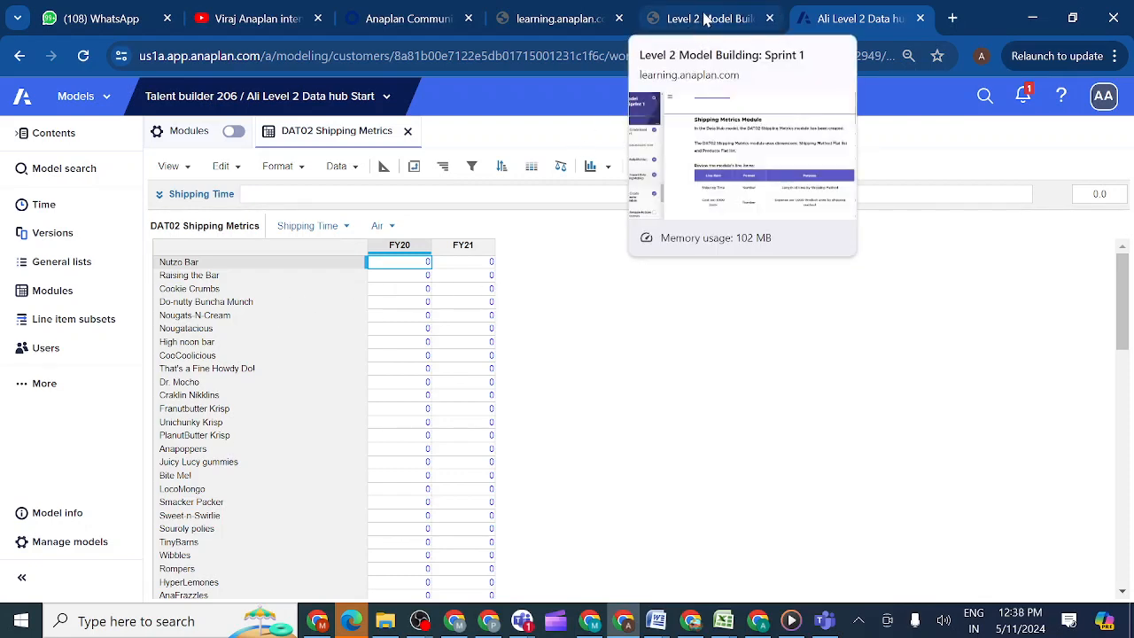
pyautogui.click(700, 27)
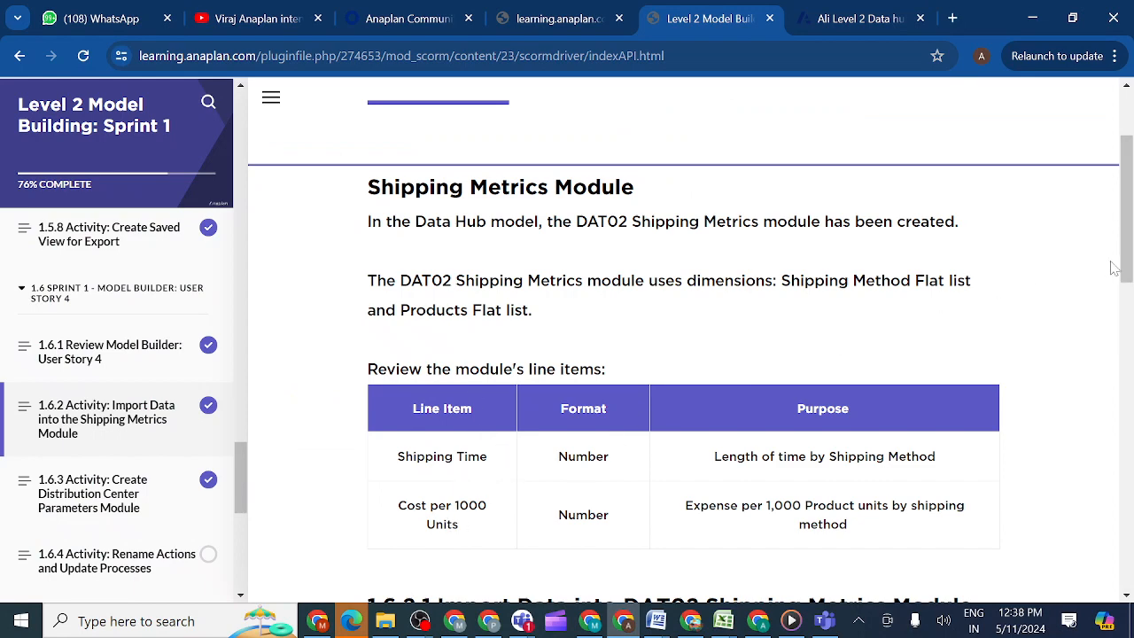
pyautogui.moveTo(1129, 267); pyautogui.dragTo(1128, 374)
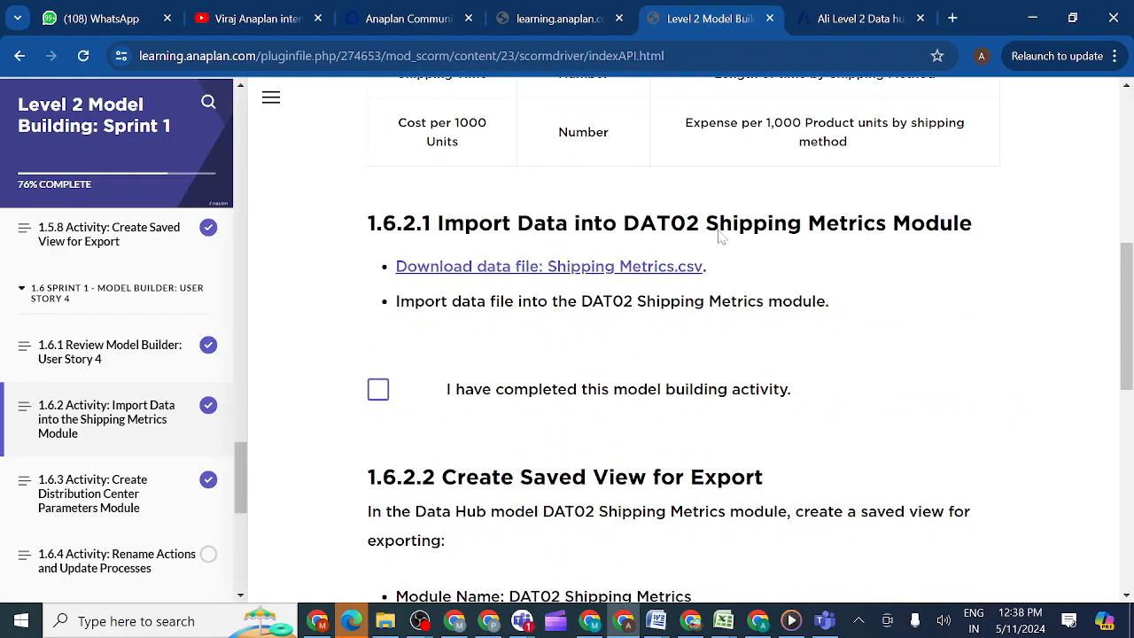
pyautogui.click(490, 266)
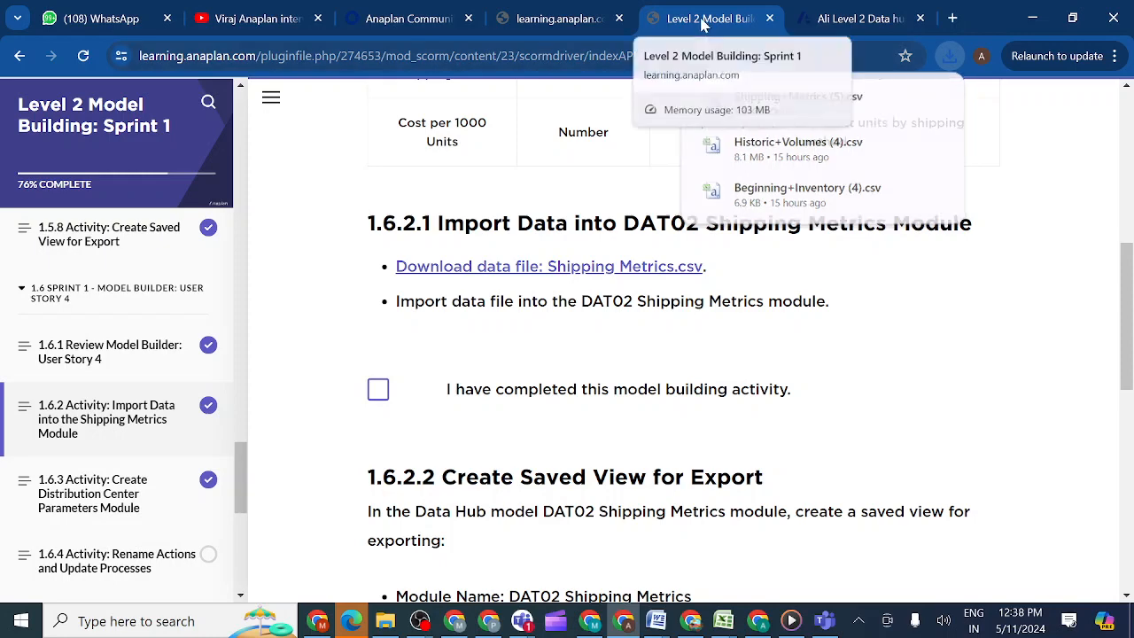
# Step: Start an import into the DAT02 Shipping Metrics module in Anaplan, uploading the downloaded Shipping+Metrics (5) file as a new source
pyautogui.click(828, 18)
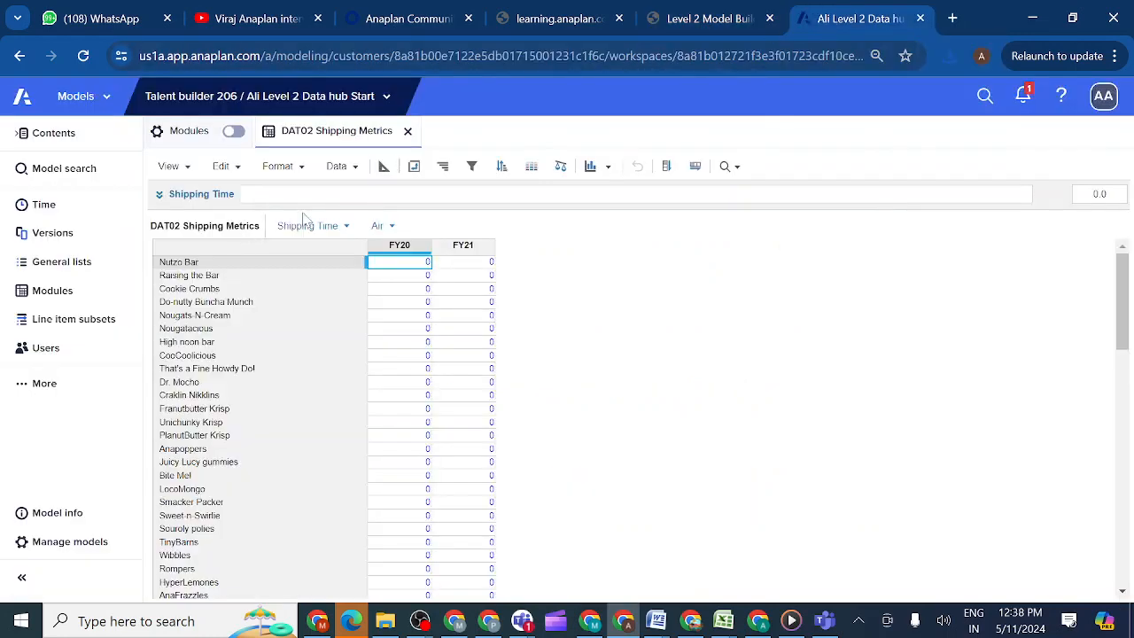
pyautogui.click(348, 167)
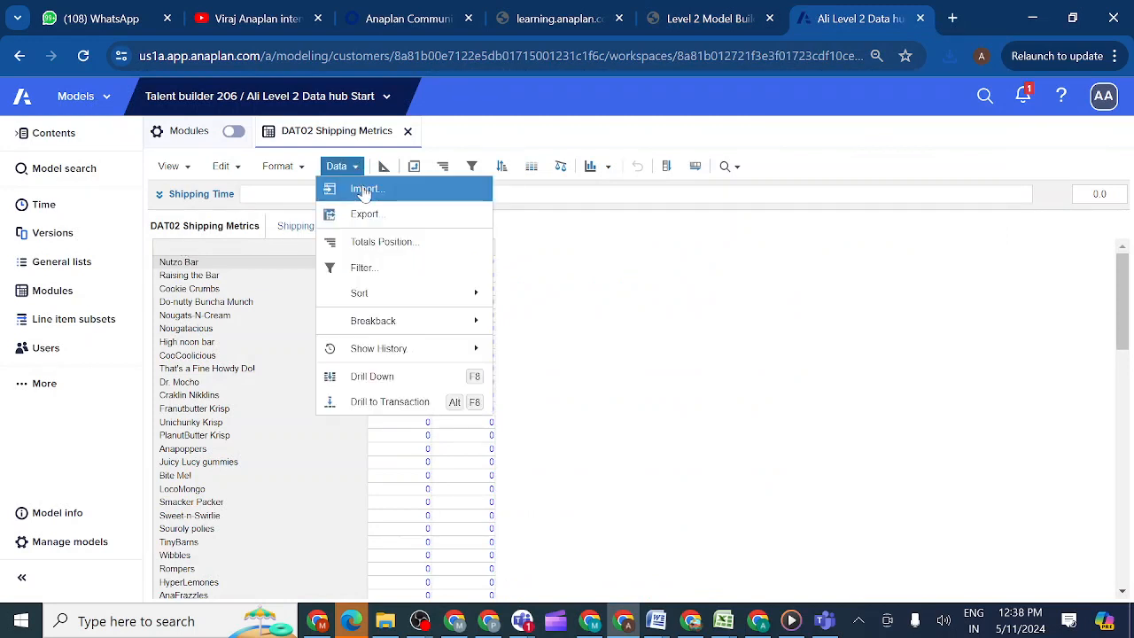
pyautogui.click(362, 189)
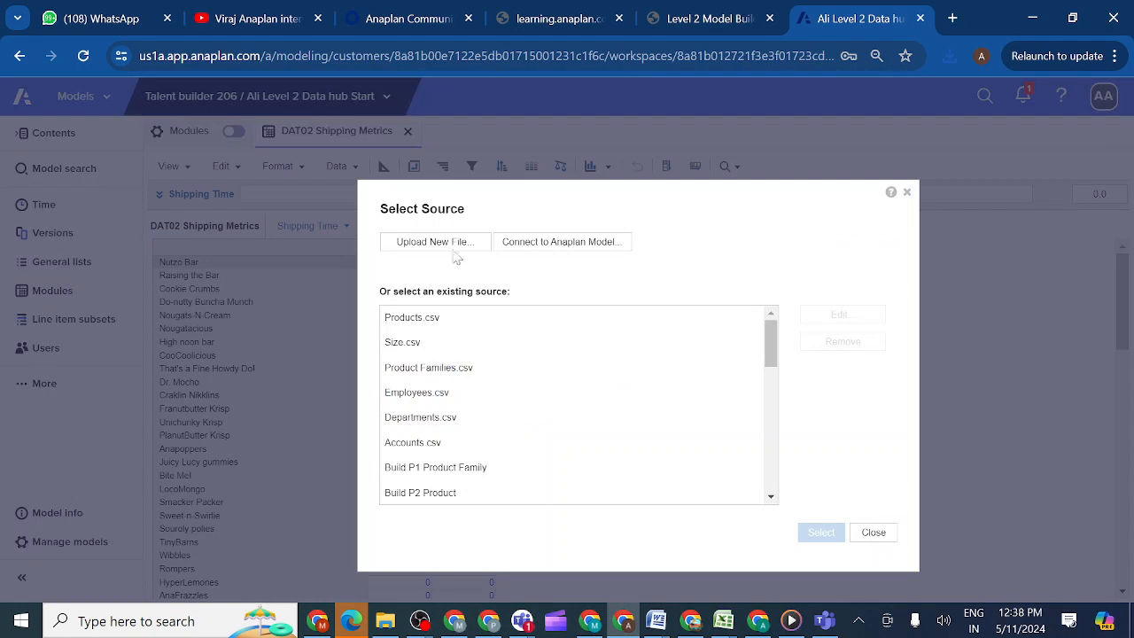
pyautogui.click(437, 248)
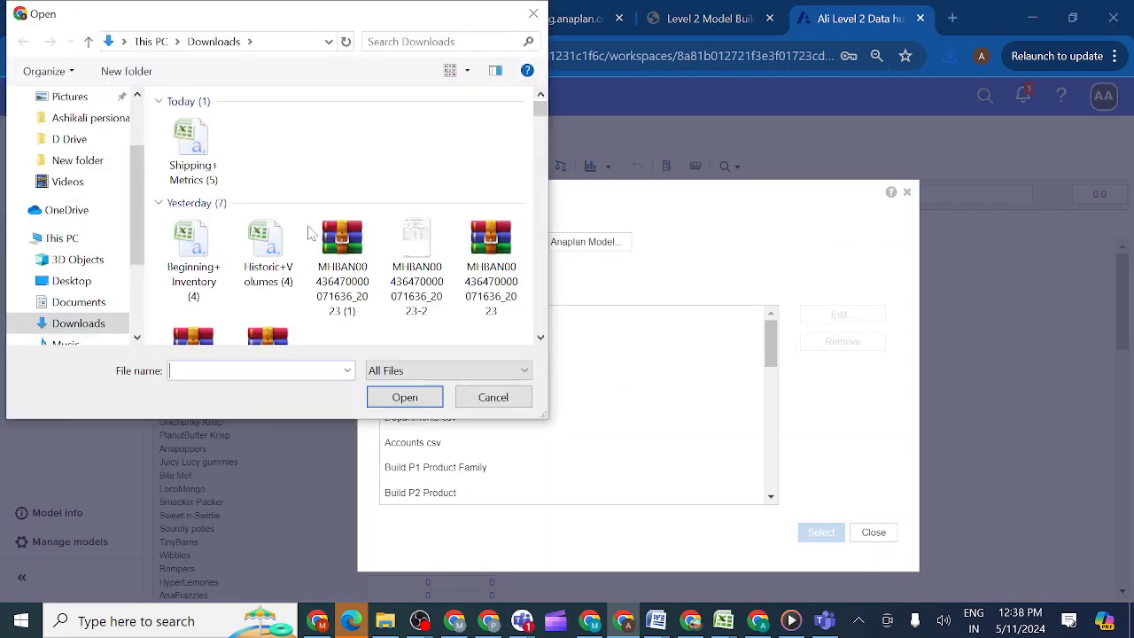
pyautogui.doubleClick(193, 141)
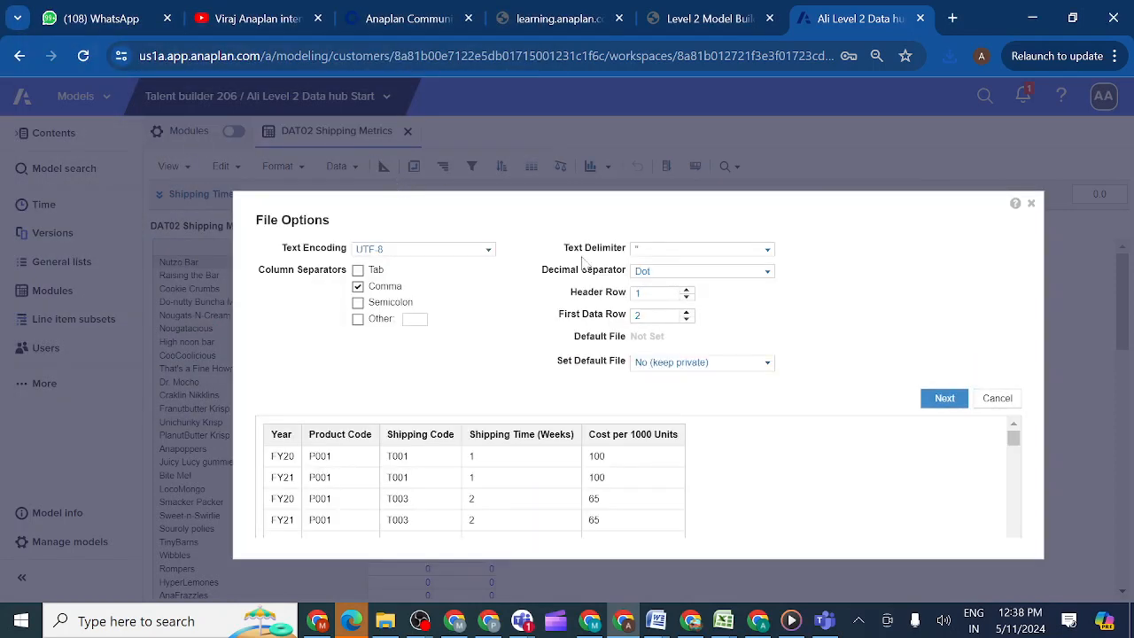
# Step: Set the default file option to Admins Only and accept the file options for the import
pyautogui.click(768, 365)
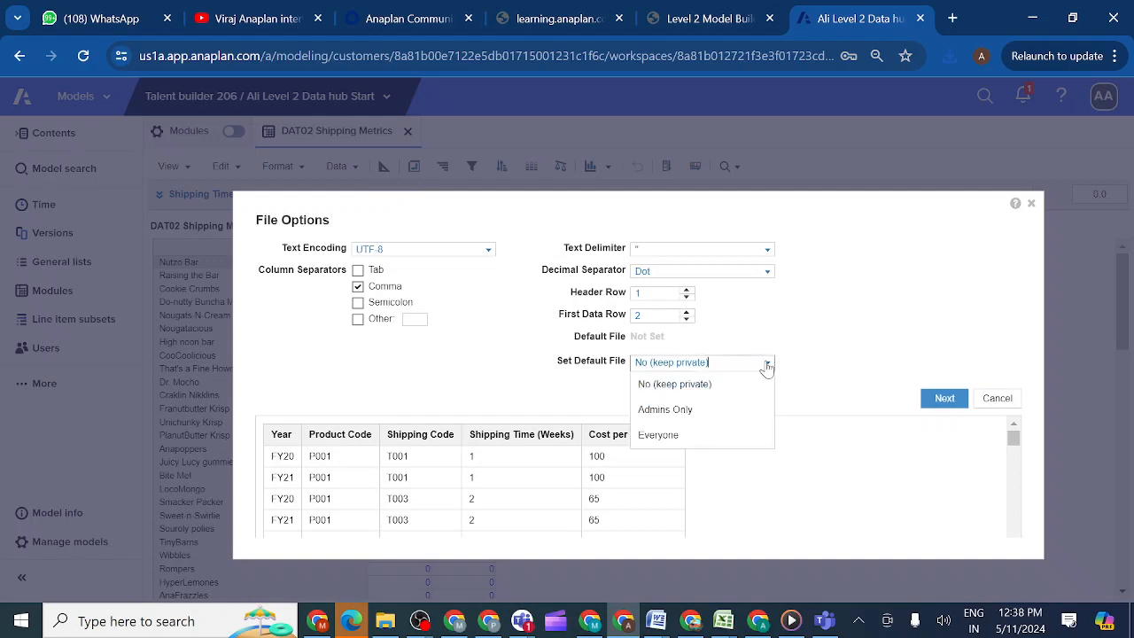
pyautogui.click(690, 413)
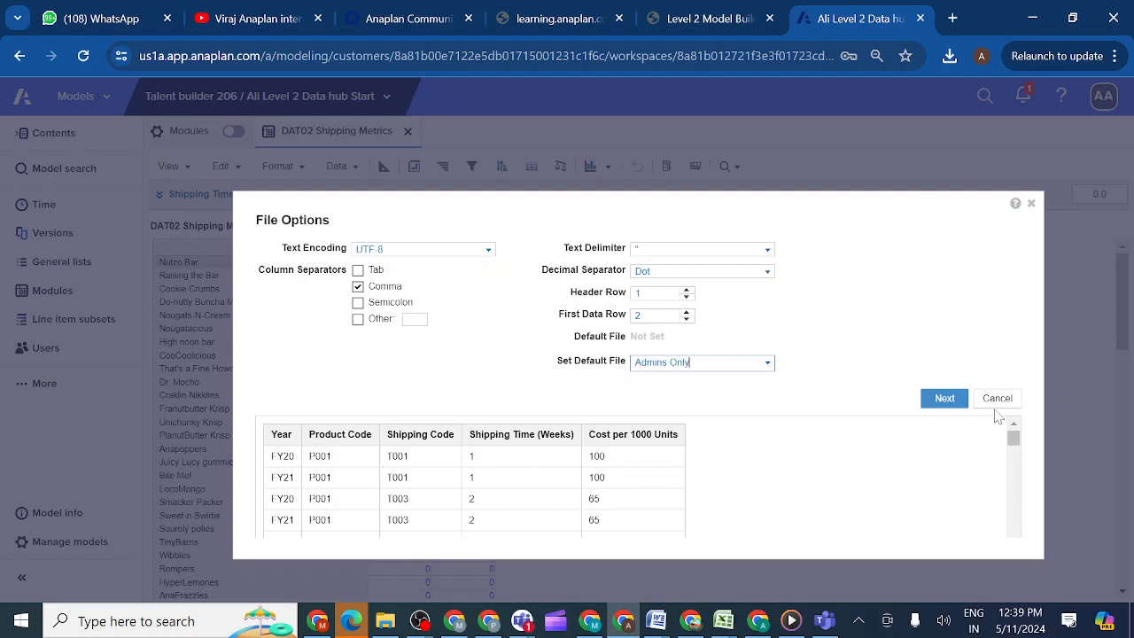
pyautogui.click(941, 401)
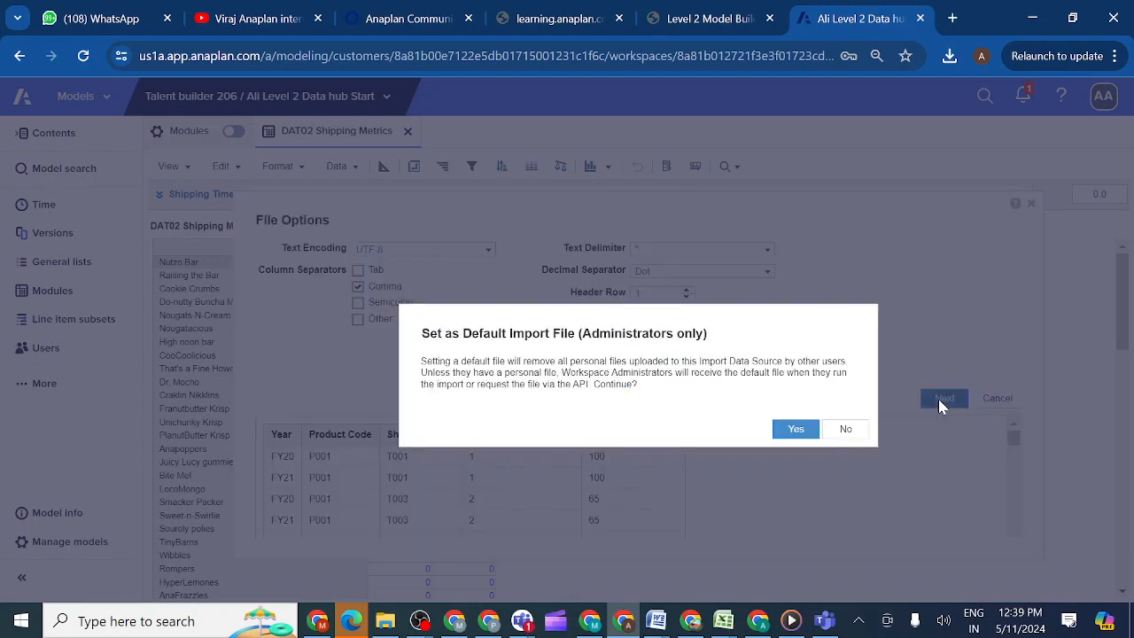
pyautogui.click(787, 432)
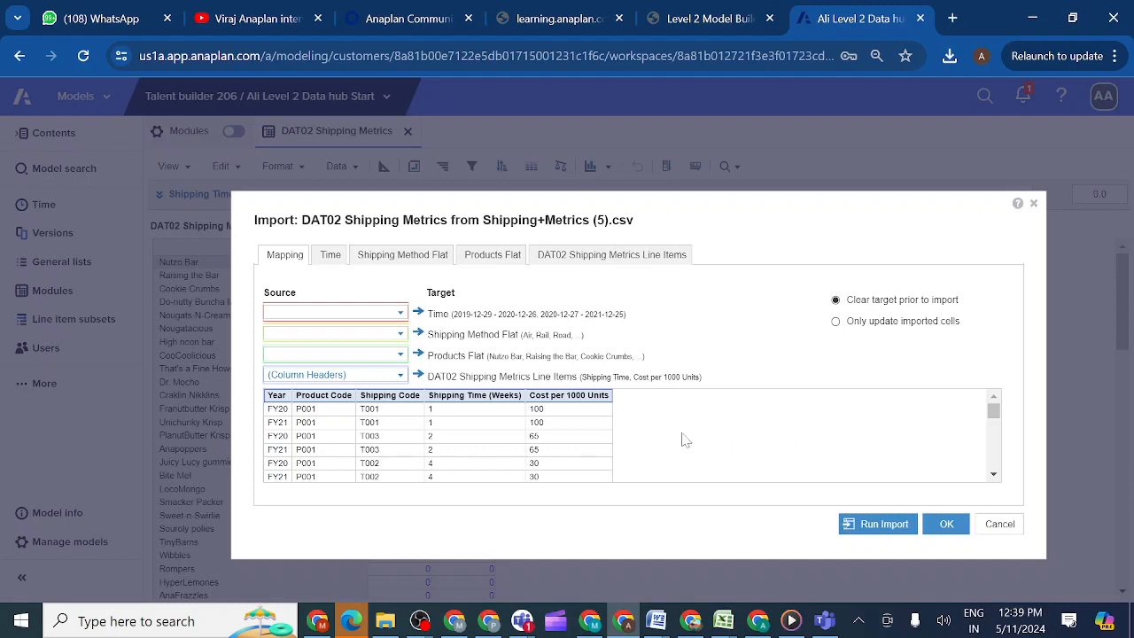
# Step: Map Year to Time, Shipping Code to Shipping Method Flat and Product Code to Products Flat
pyautogui.click(399, 313)
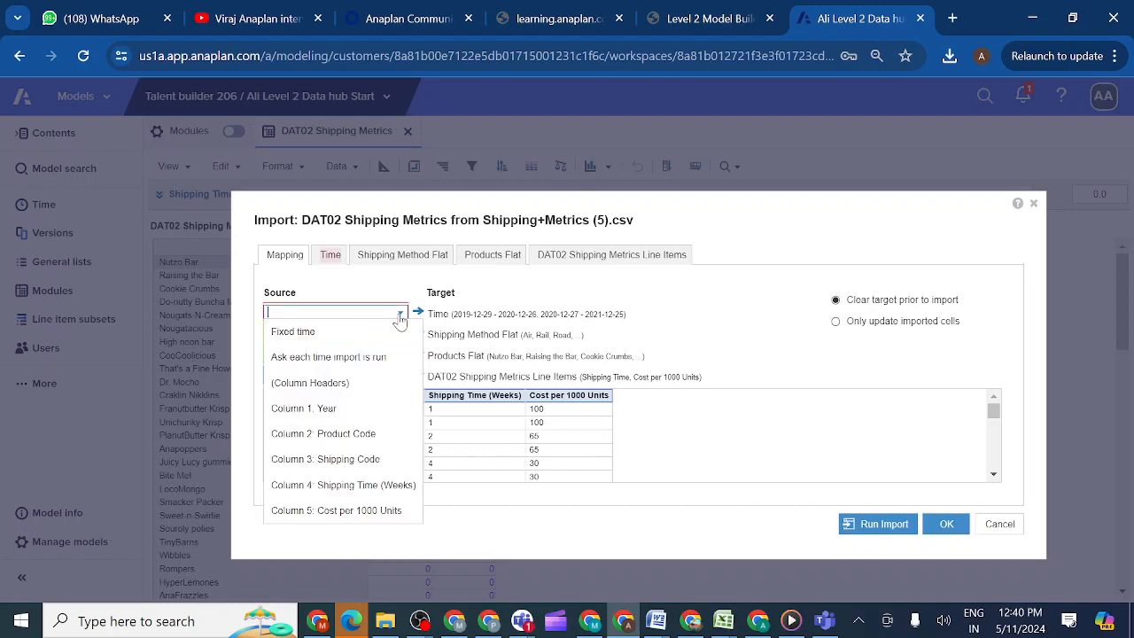
pyautogui.click(344, 408)
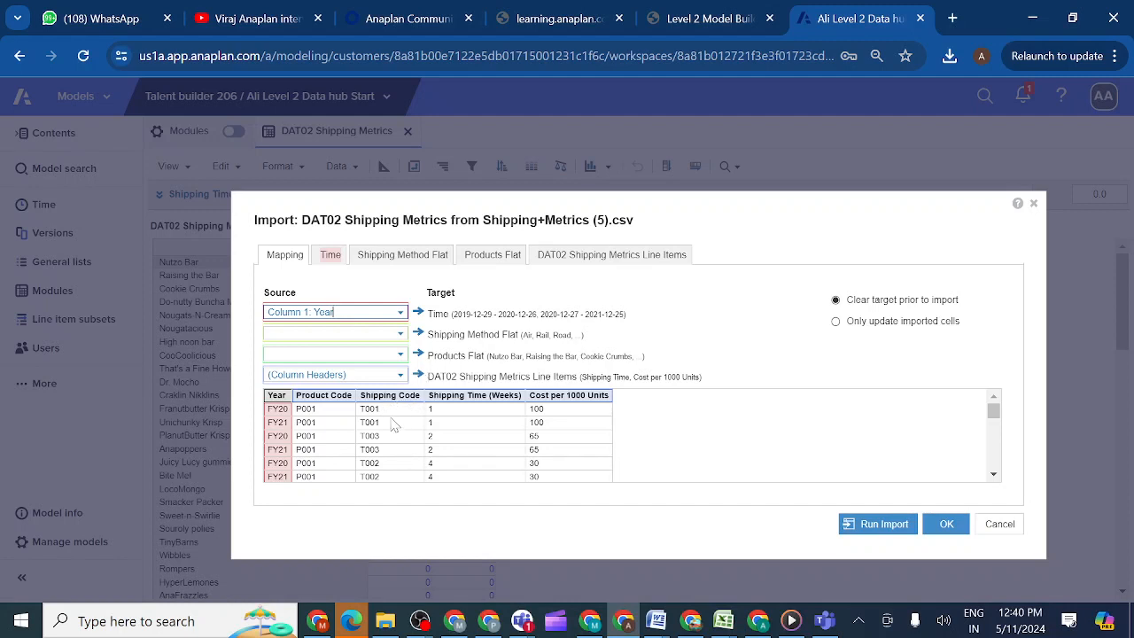
pyautogui.click(397, 336)
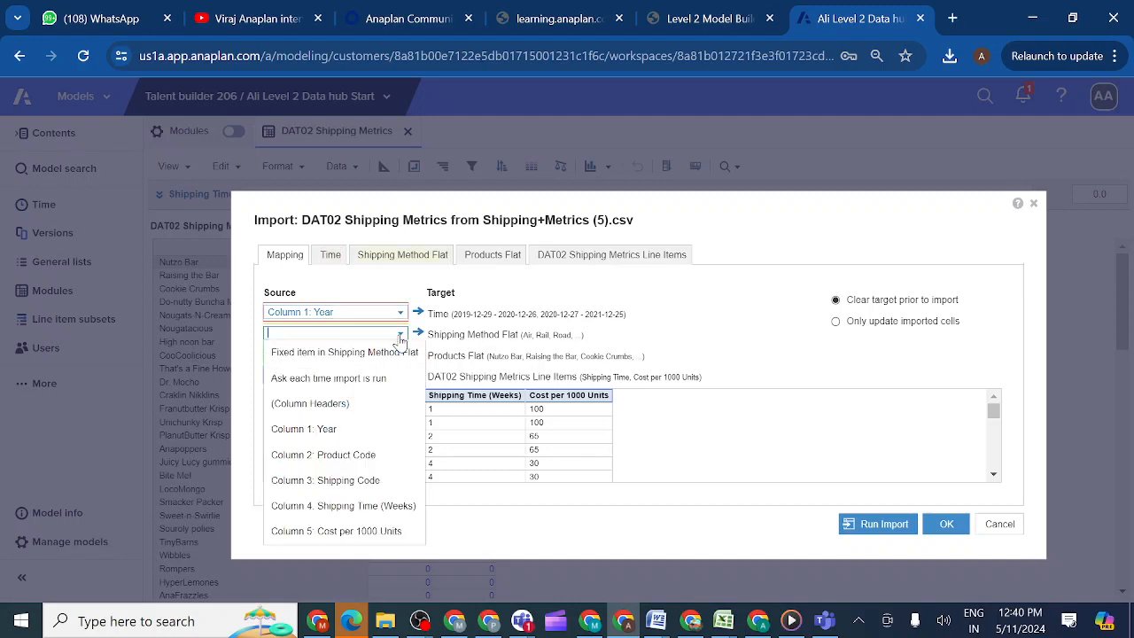
pyautogui.click(368, 484)
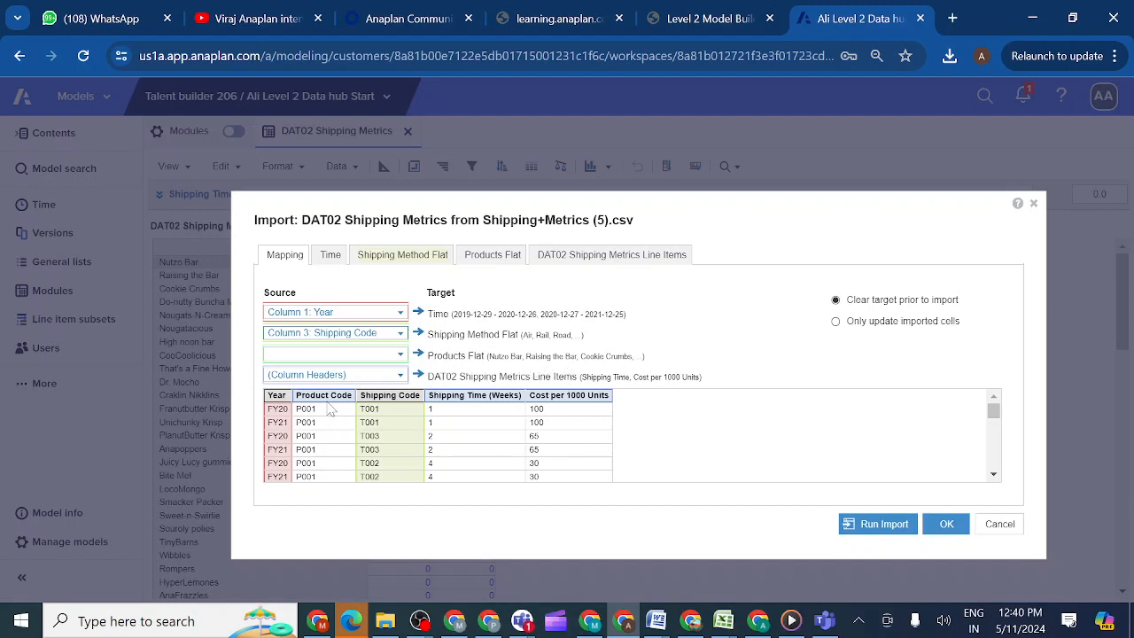
pyautogui.click(400, 355)
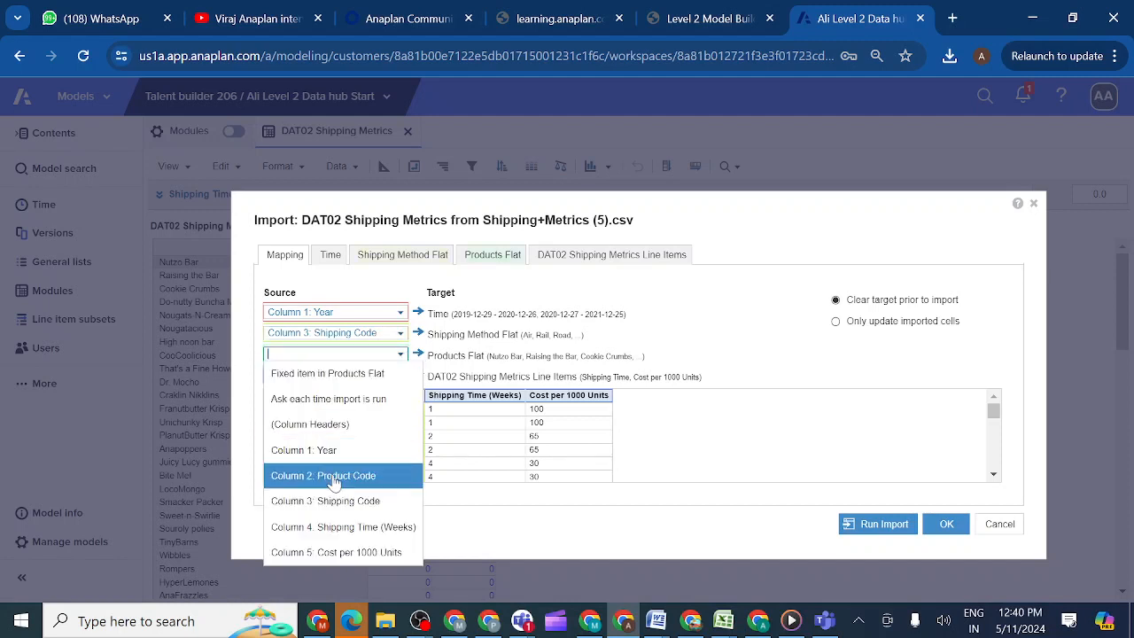
pyautogui.click(334, 479)
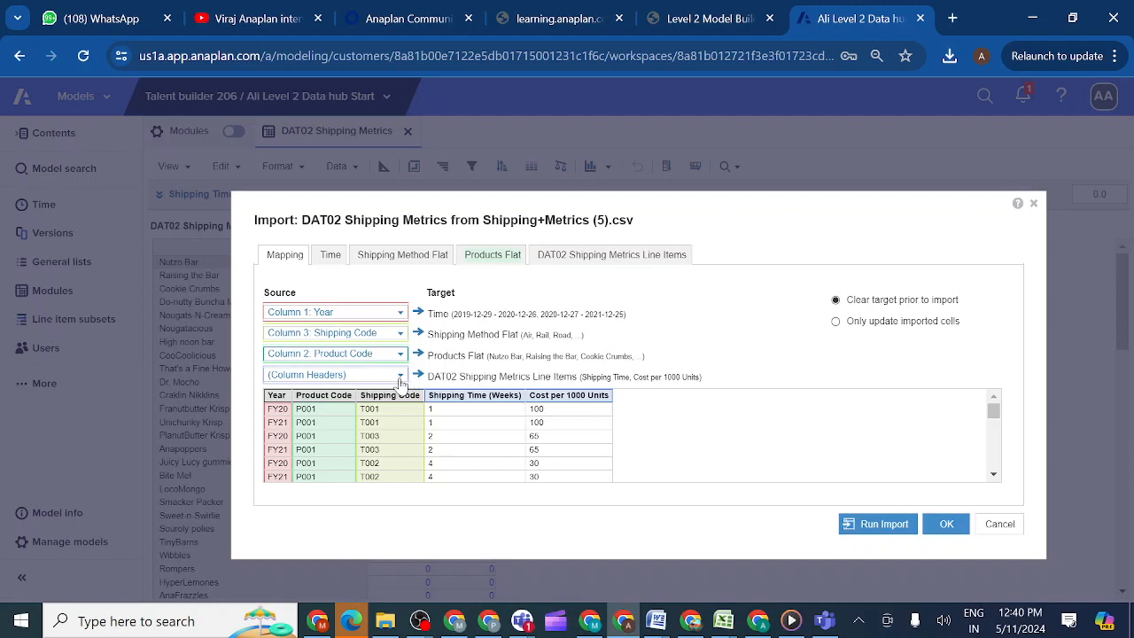
# Step: Check the dimension mappings, manually map Shipping Time (Weeks) to the Shipping Time line item, and run the import
pyautogui.click(336, 262)
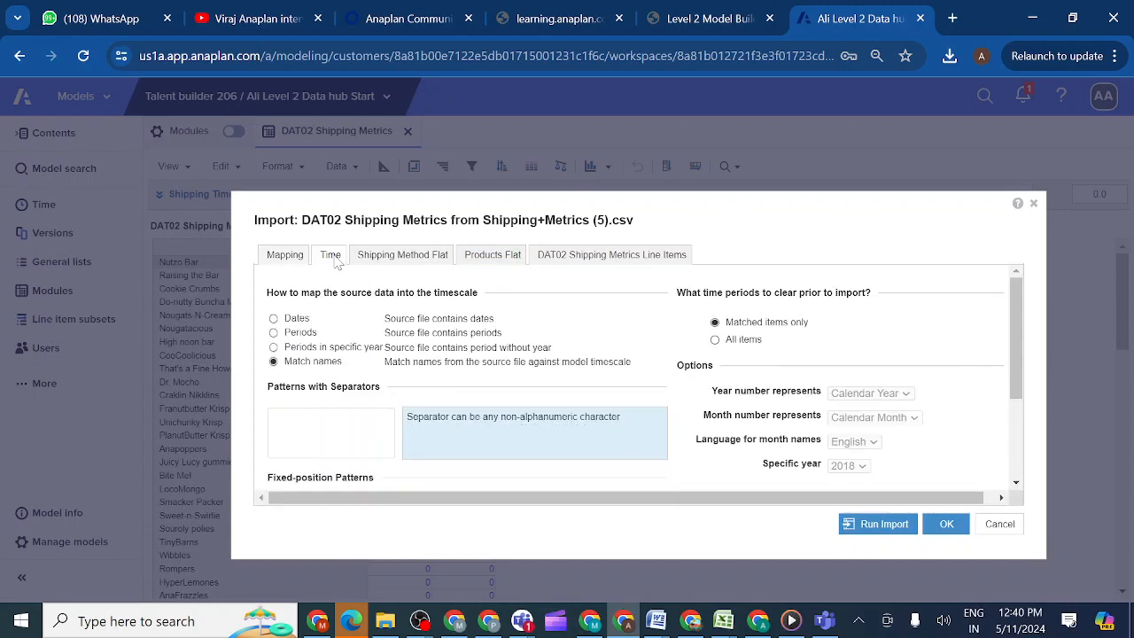
pyautogui.click(384, 264)
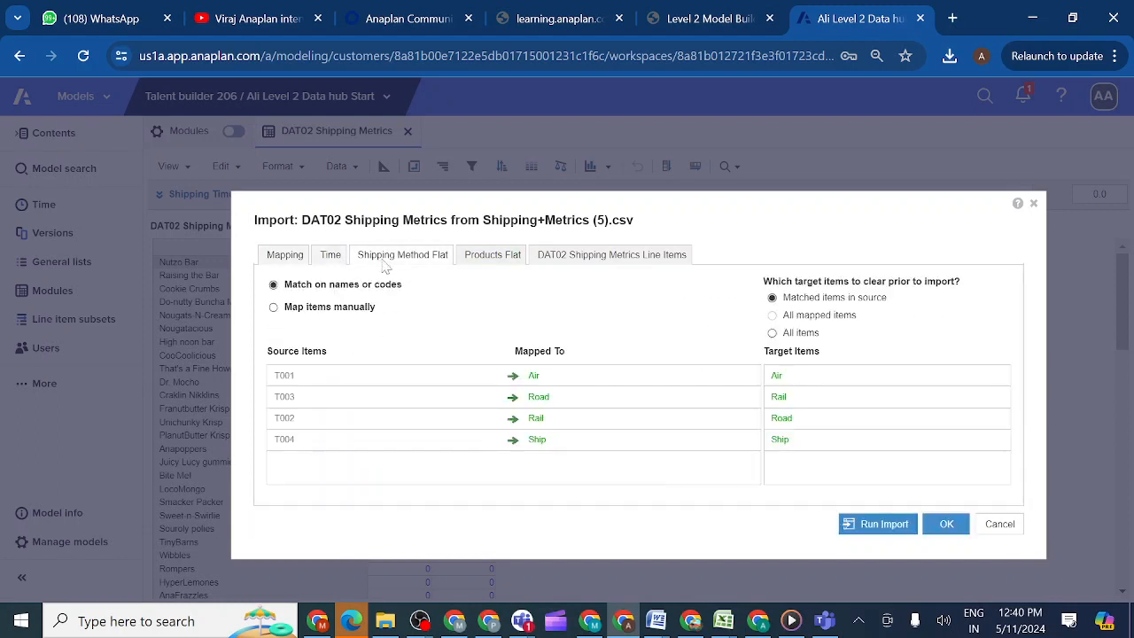
pyautogui.click(495, 266)
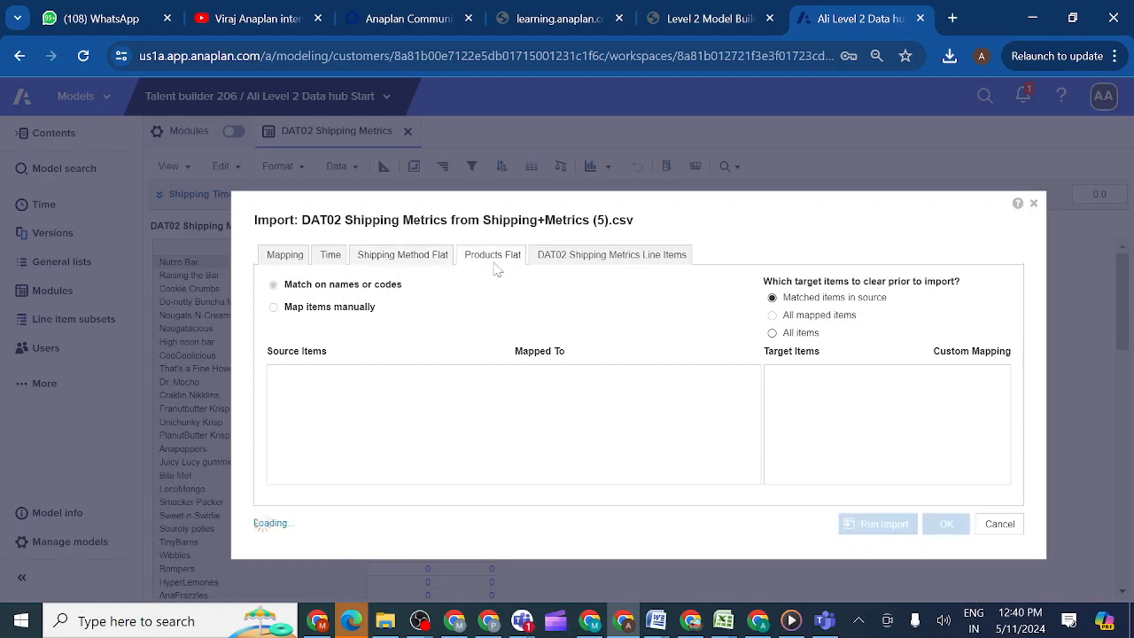
pyautogui.click(584, 264)
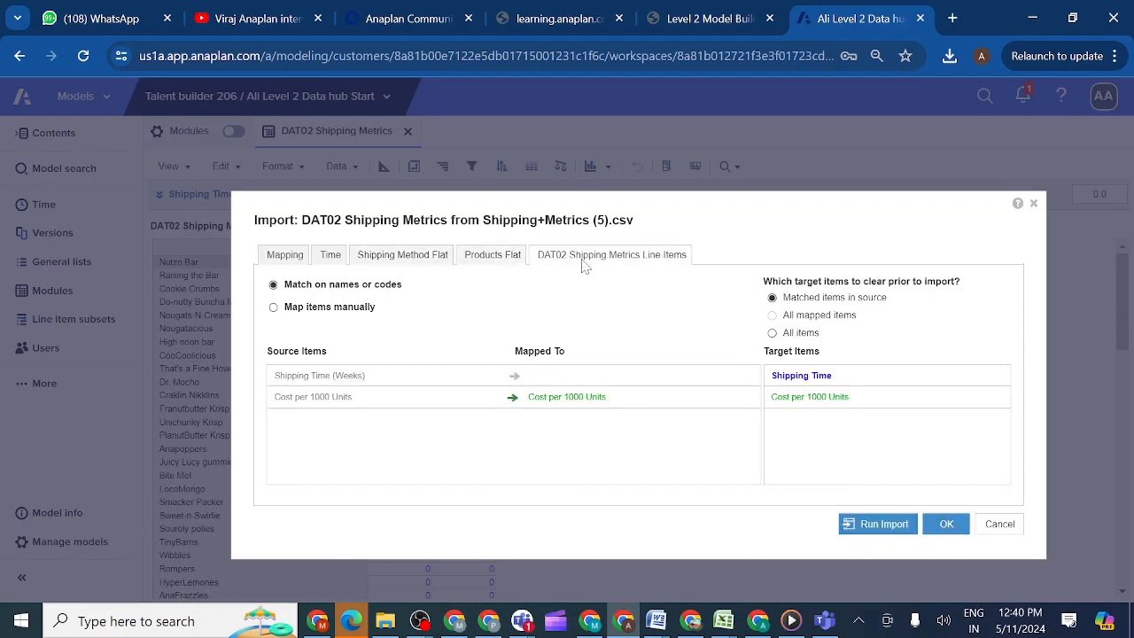
pyautogui.click(273, 307)
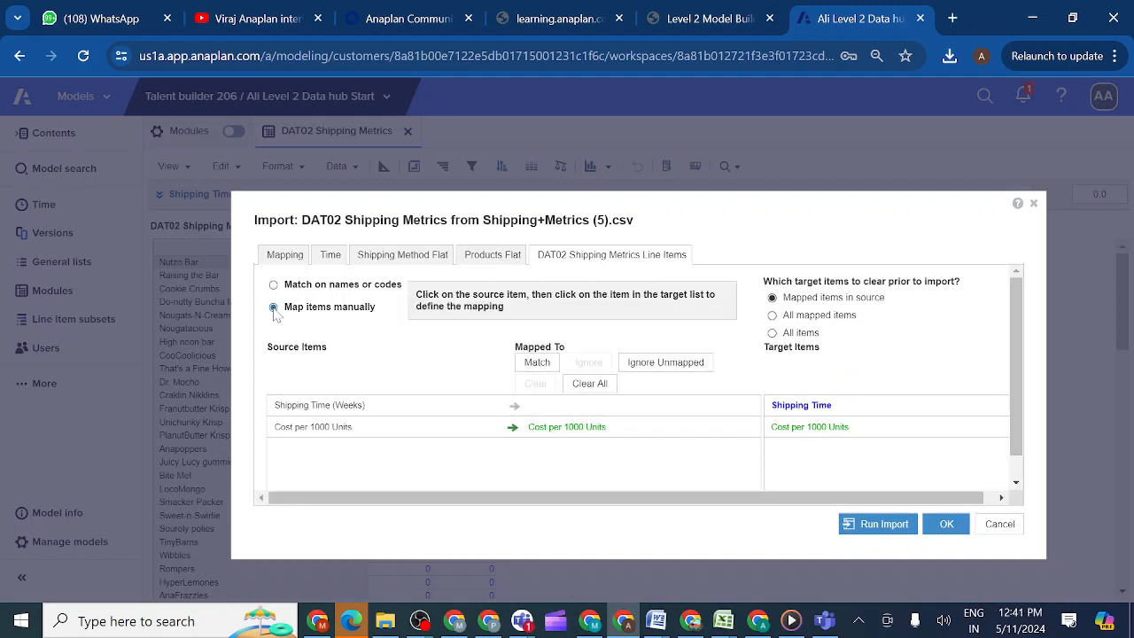
pyautogui.click(317, 409)
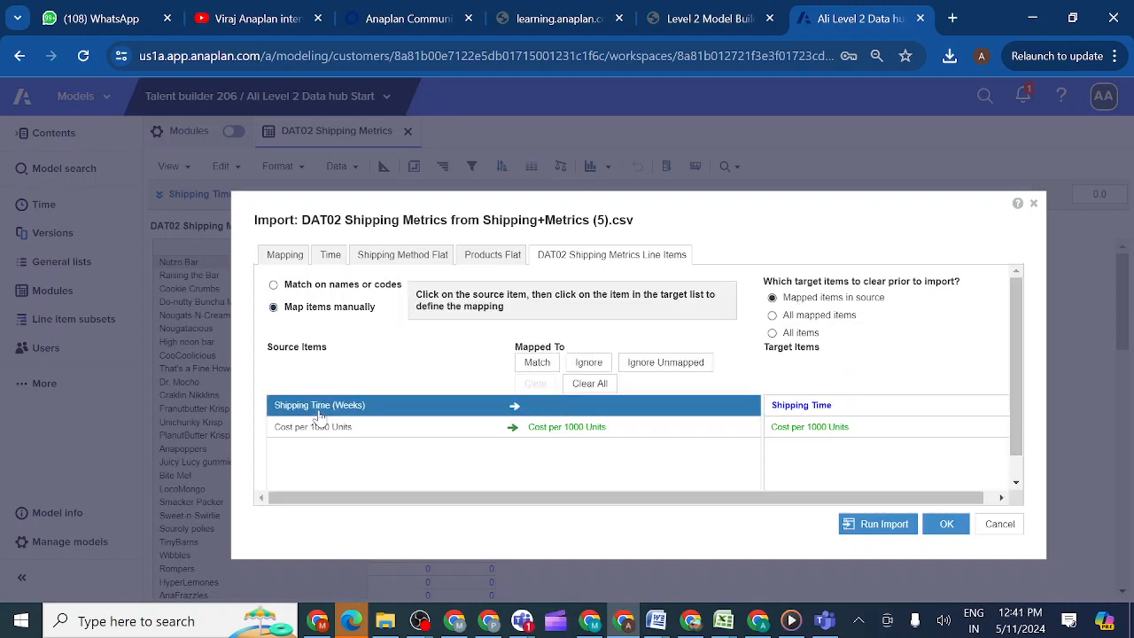
pyautogui.click(796, 407)
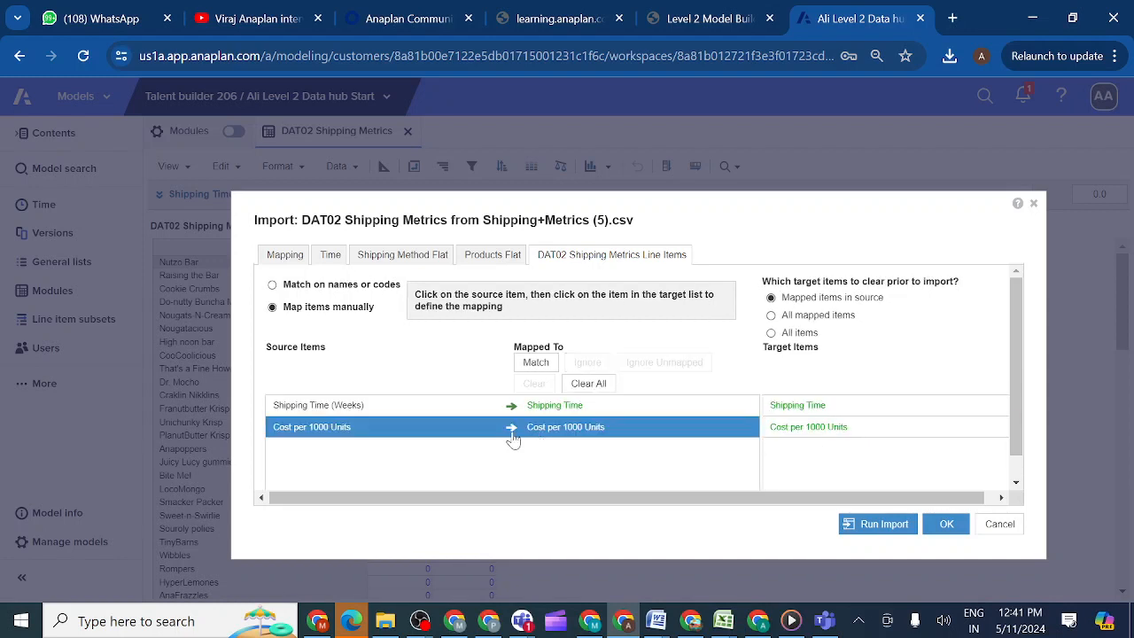
pyautogui.click(872, 529)
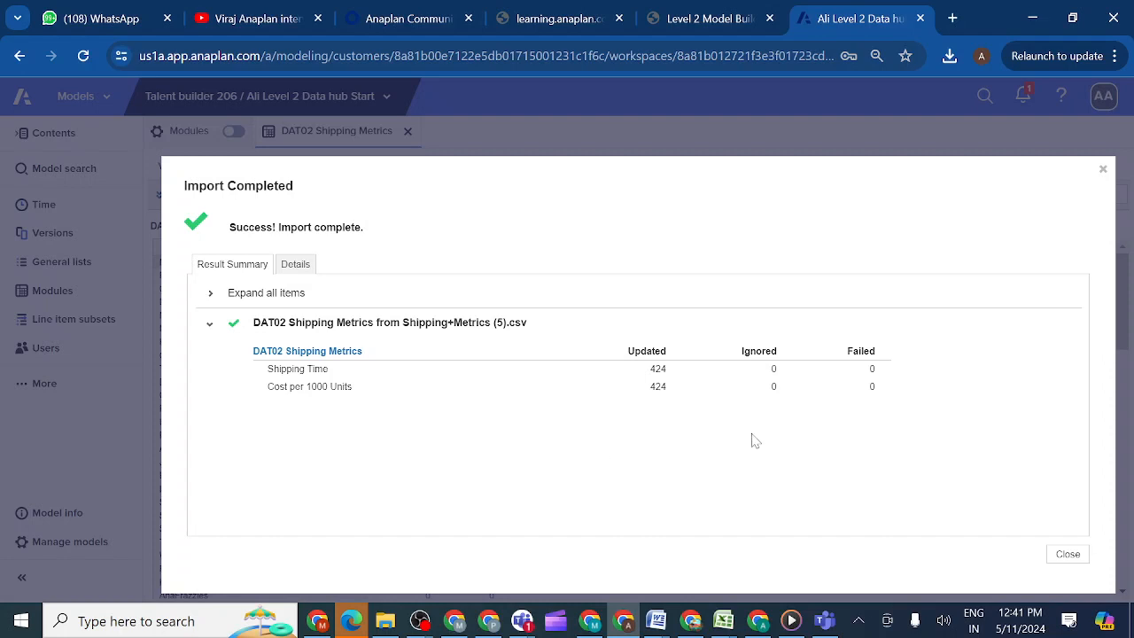
pyautogui.click(1068, 555)
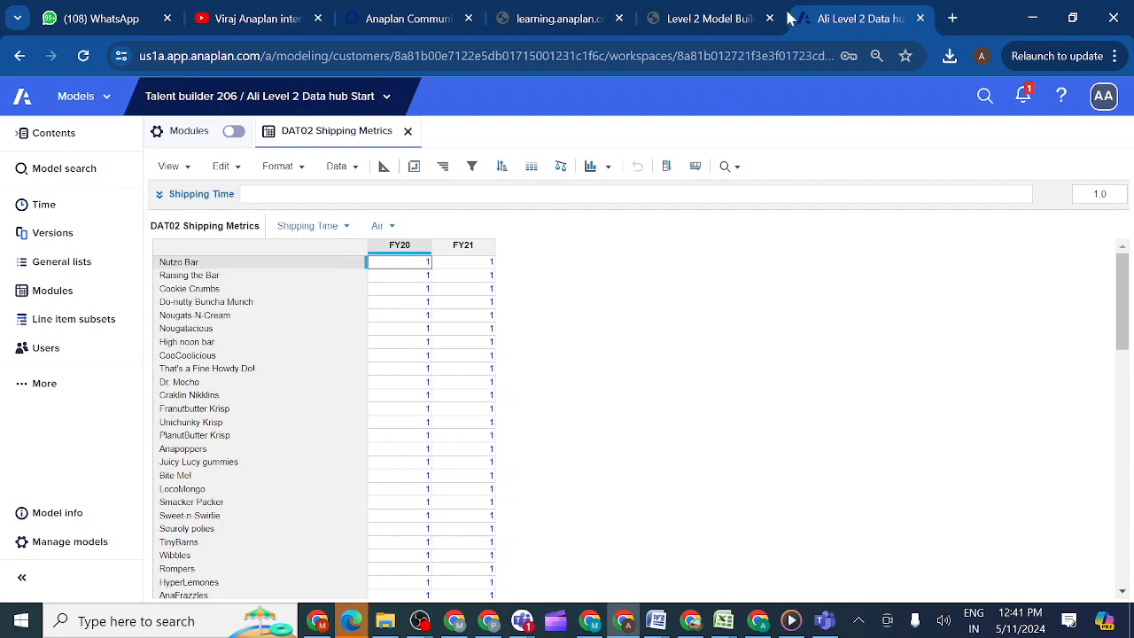
# Step: Review the 1.6.2.2 course instructions for the saved view's name, pivot and filter, selecting the view name Export
pyautogui.click(709, 22)
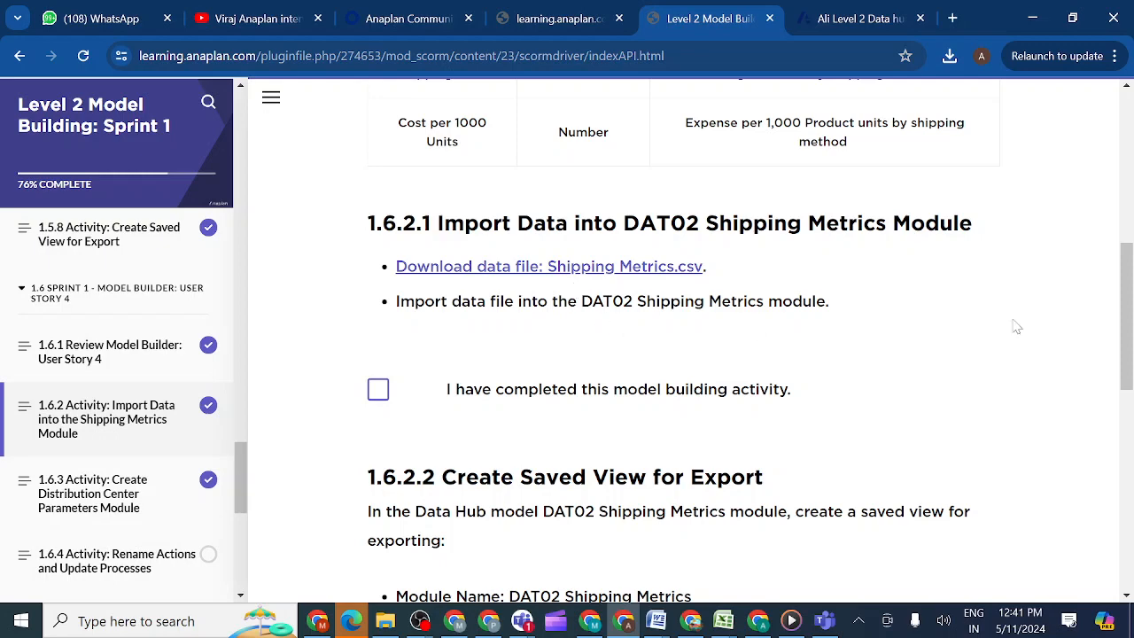
pyautogui.moveTo(1127, 342); pyautogui.dragTo(1127, 412)
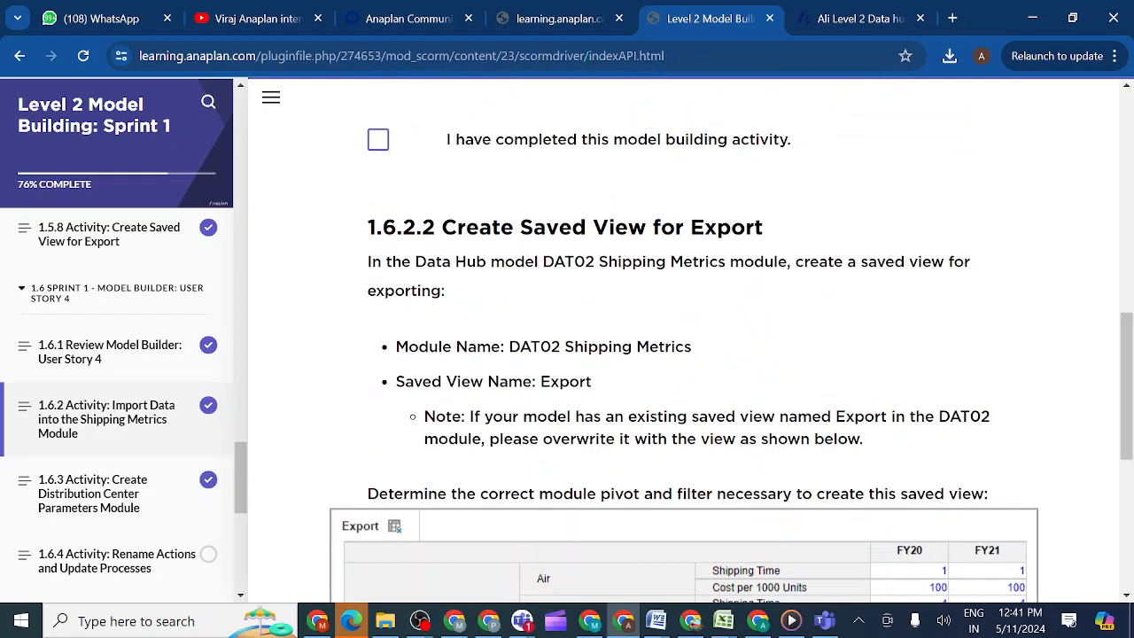
pyautogui.moveTo(1126, 324); pyautogui.dragTo(1127, 402)
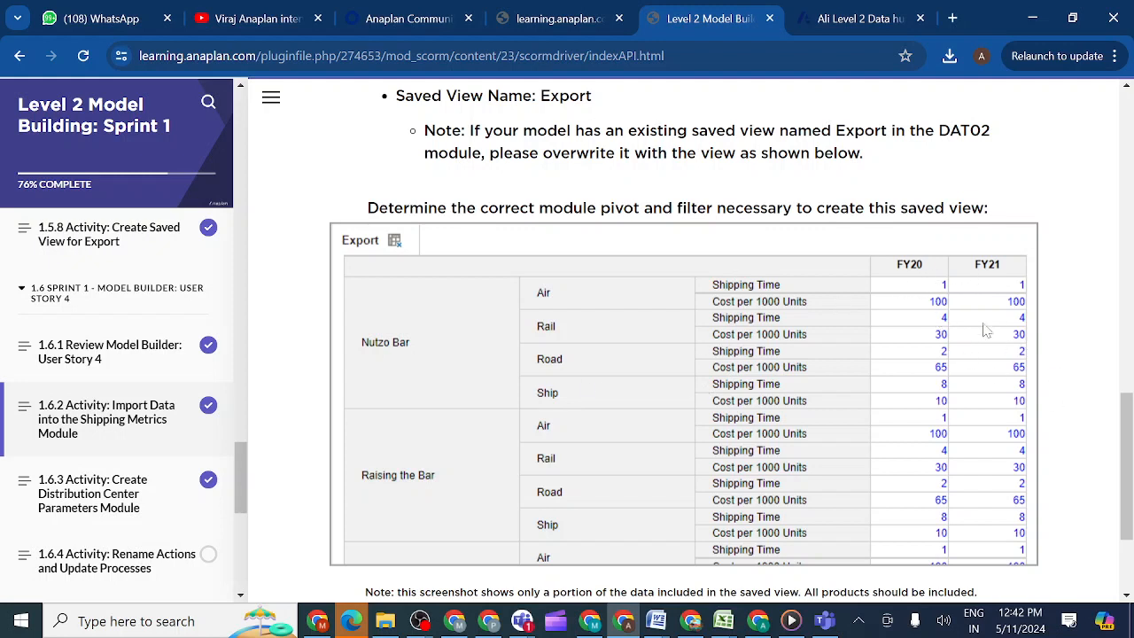
pyautogui.moveTo(1127, 440); pyautogui.dragTo(1127, 402)
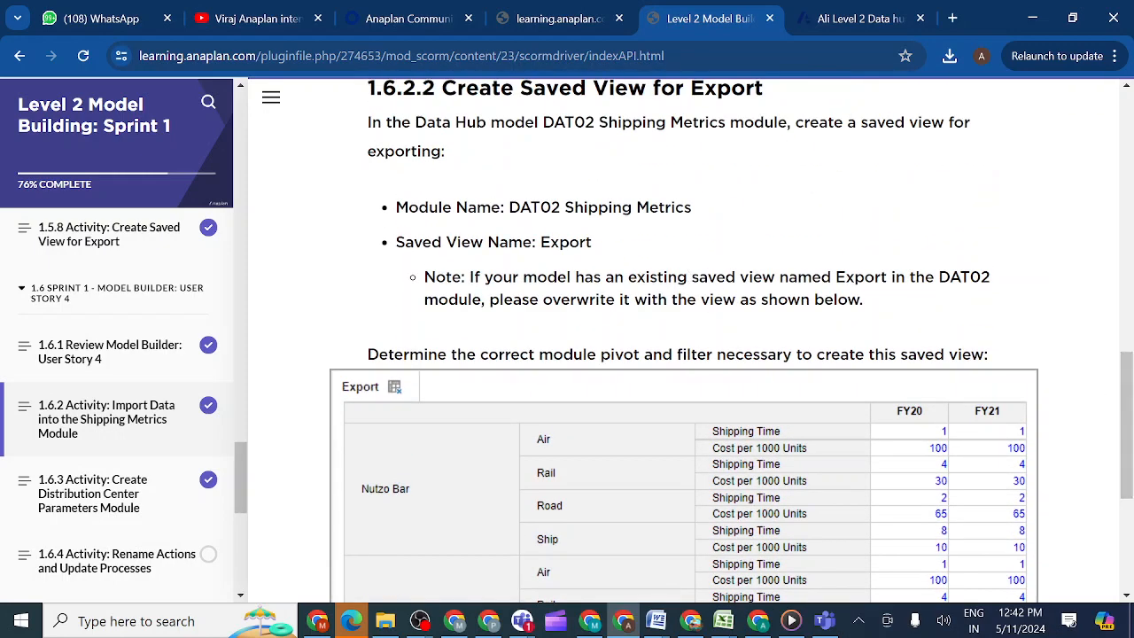
pyautogui.doubleClick(566, 243)
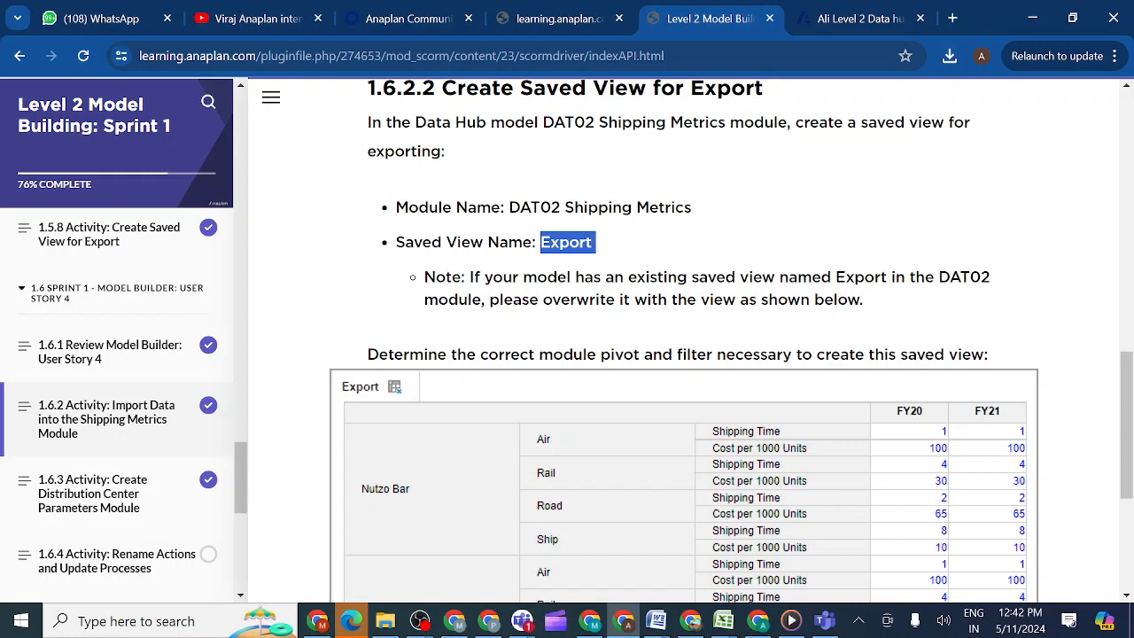
pyautogui.tripleClick(602, 246)
pyautogui.click(606, 246)
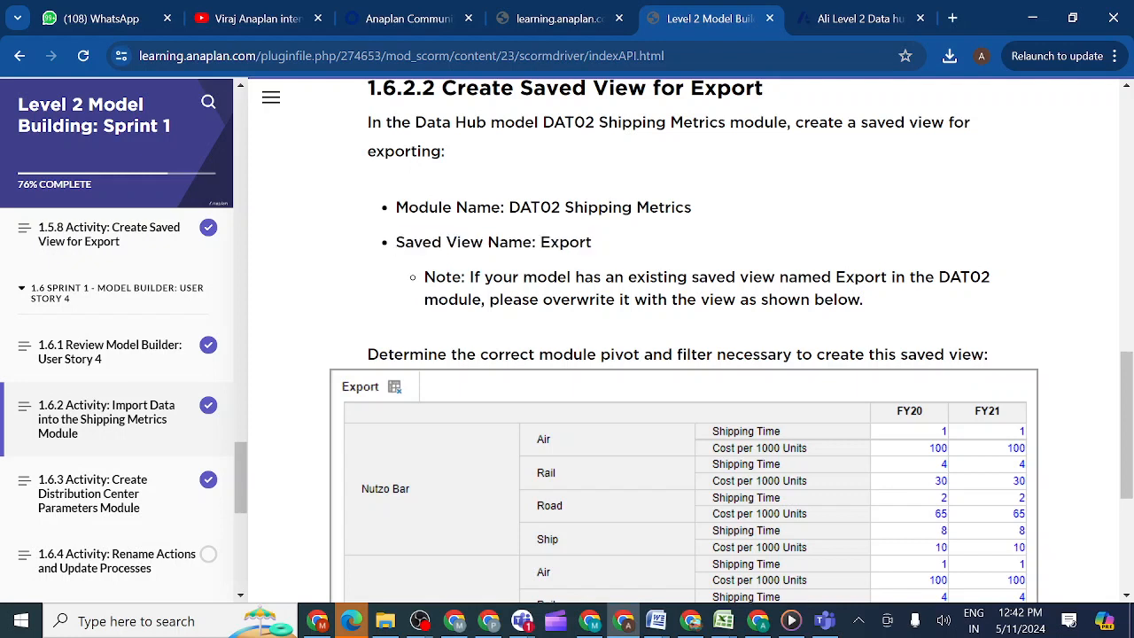
pyautogui.moveTo(540, 242); pyautogui.dragTo(396, 243)
pyautogui.moveTo(541, 243); pyautogui.dragTo(578, 243)
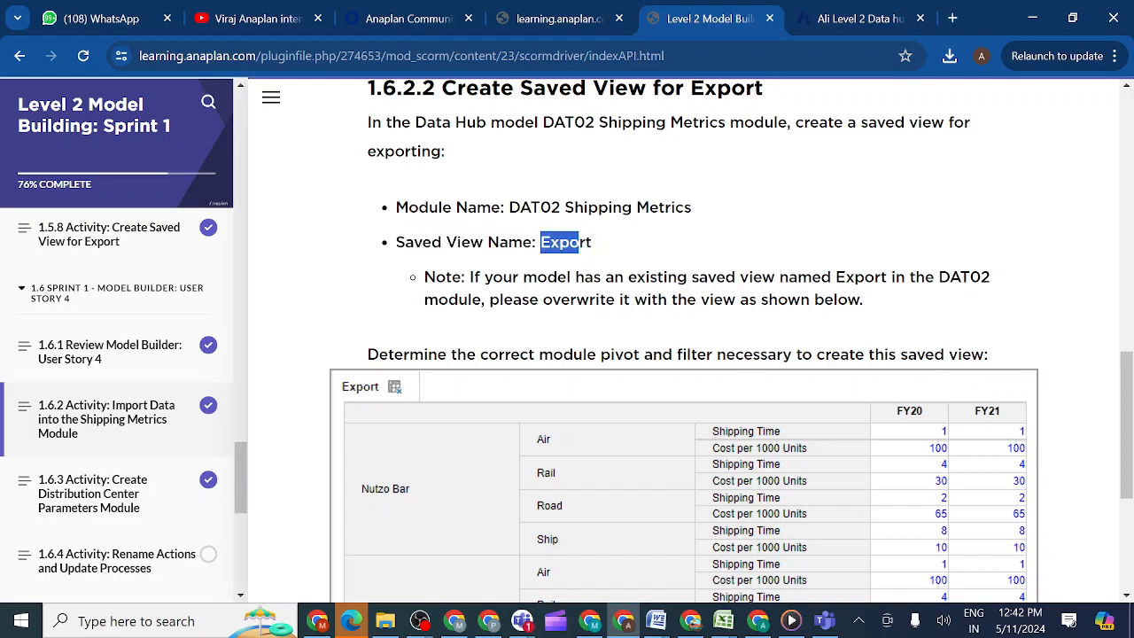
pyautogui.click(602, 242)
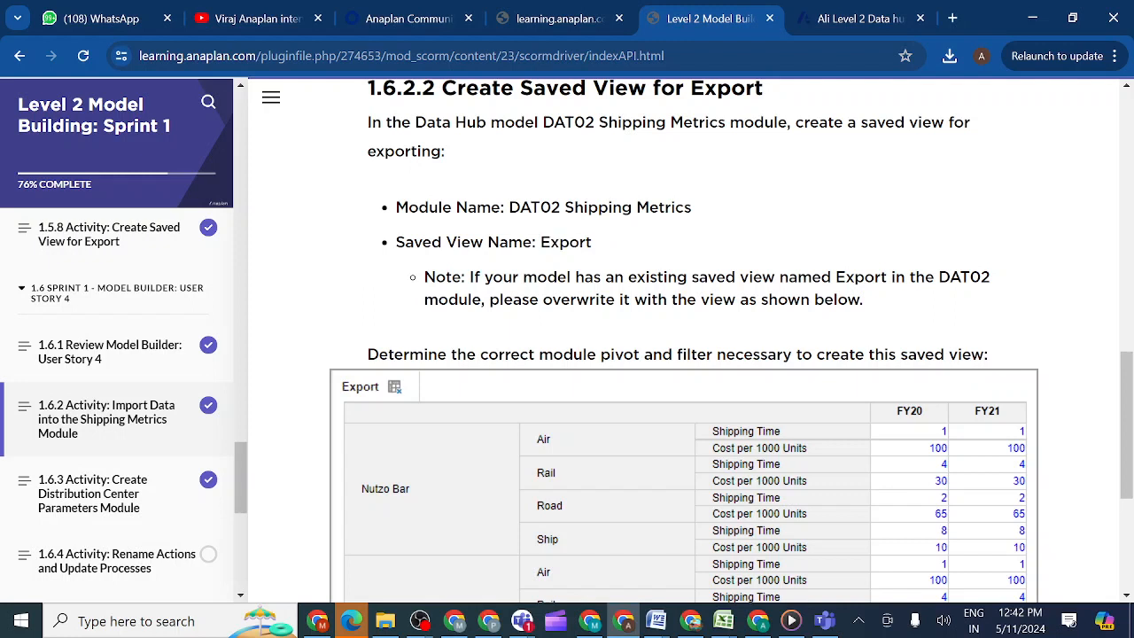
pyautogui.moveTo(396, 243); pyautogui.dragTo(568, 243)
pyautogui.tripleClick(602, 243)
pyautogui.doubleClick(602, 246)
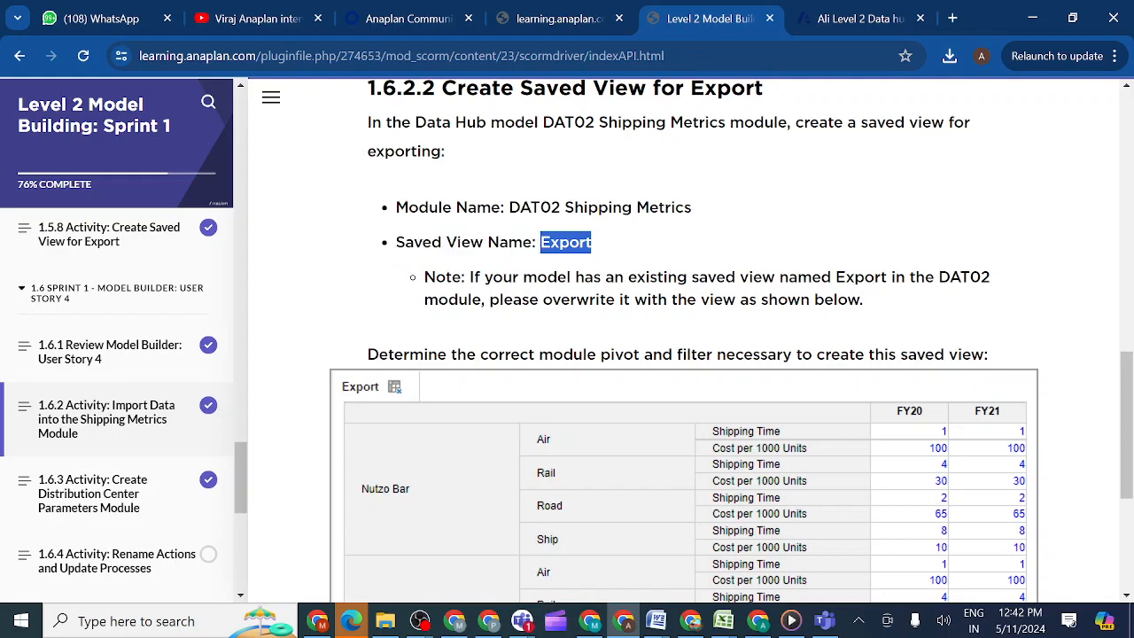
# Step: Switch to the Anaplan model and save the DAT02 Shipping Metrics view as Export, overwriting the existing view of that name
pyautogui.click(849, 25)
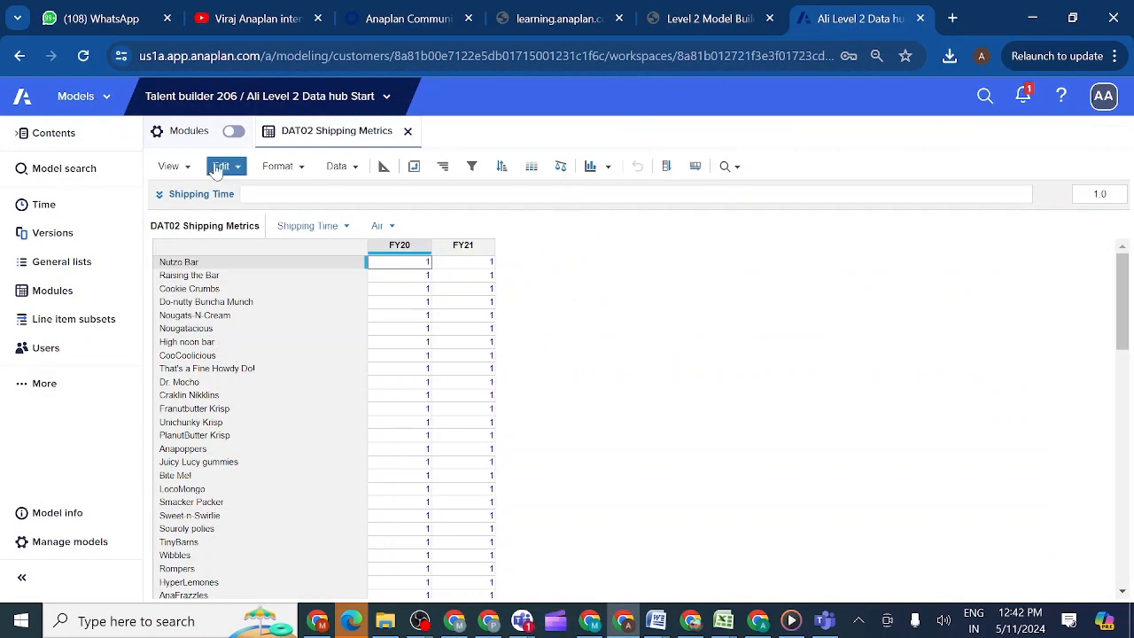
pyautogui.click(189, 168)
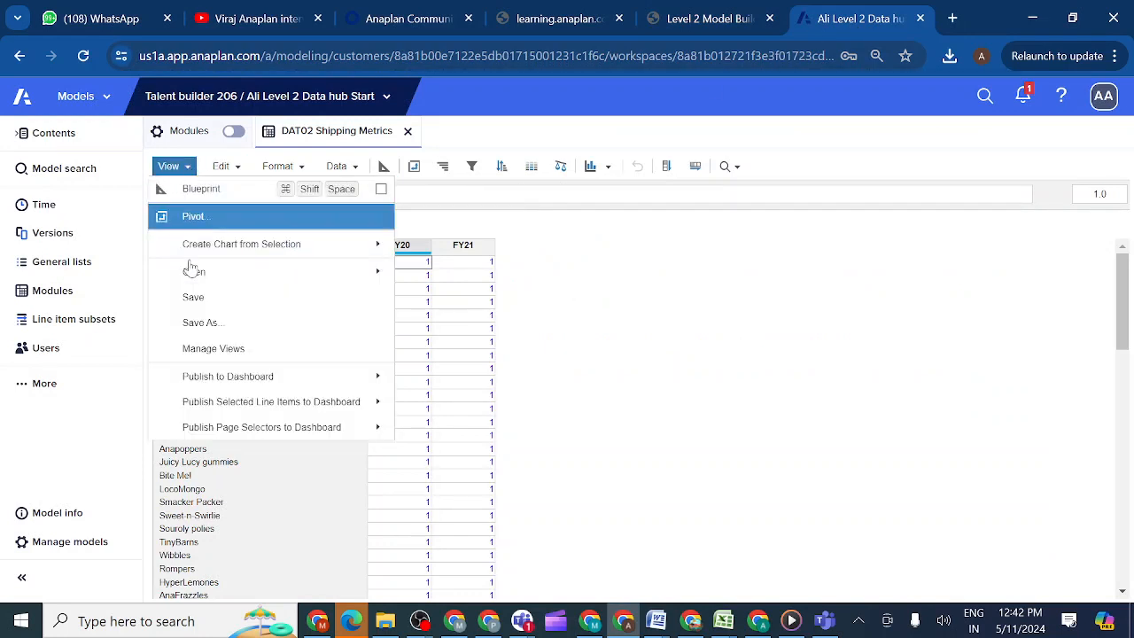
pyautogui.click(204, 327)
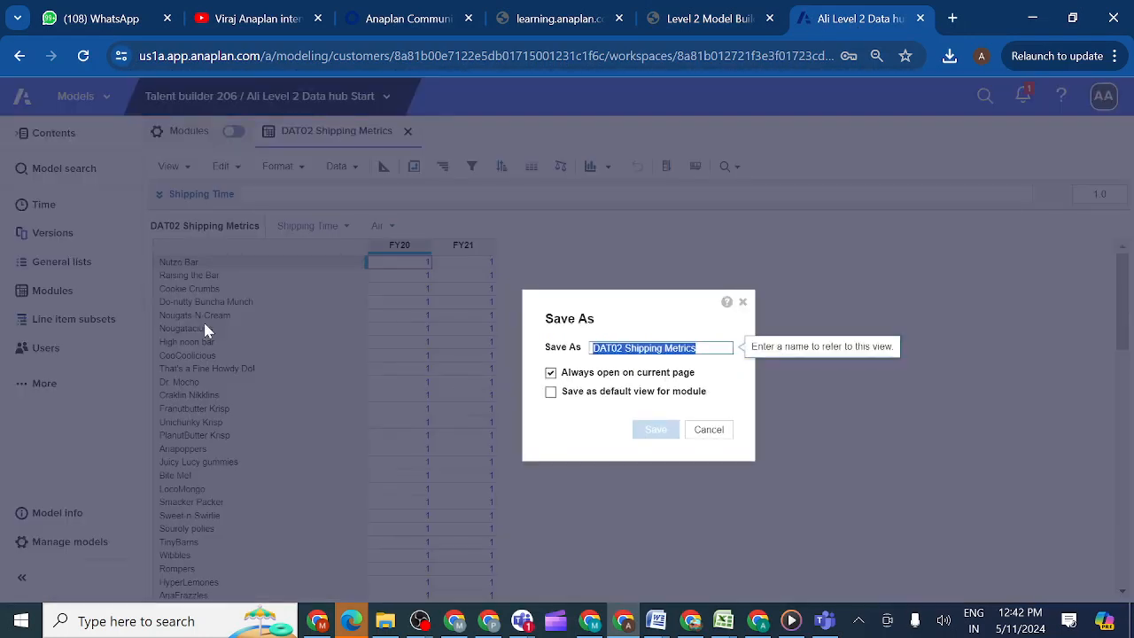
pyautogui.press('BackSpace')
pyautogui.write('Export')
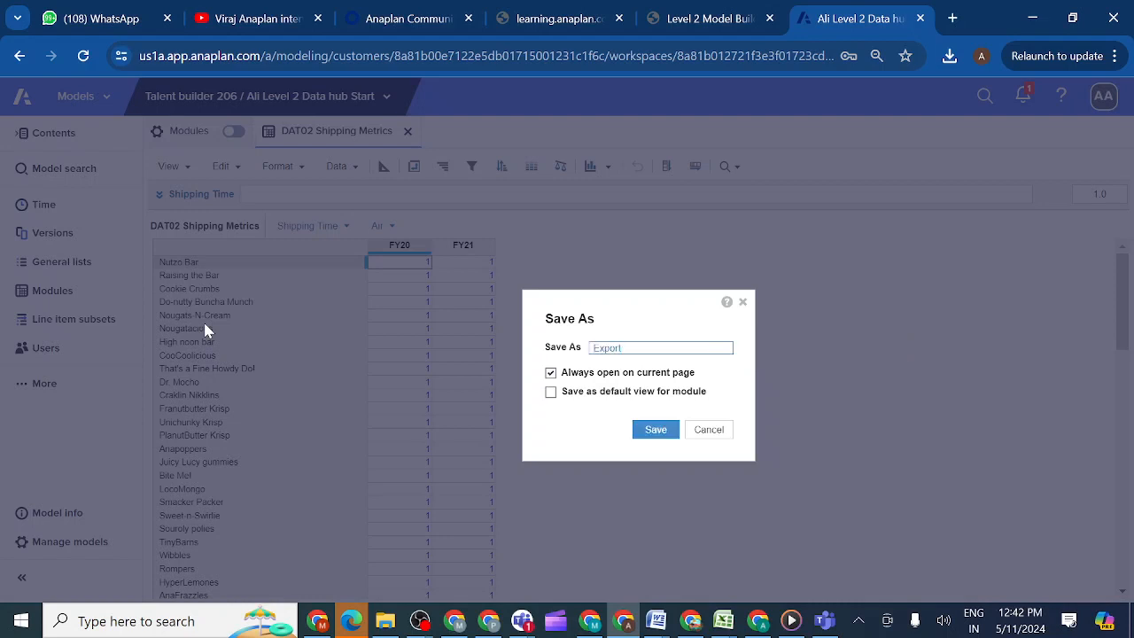
pyautogui.click(656, 431)
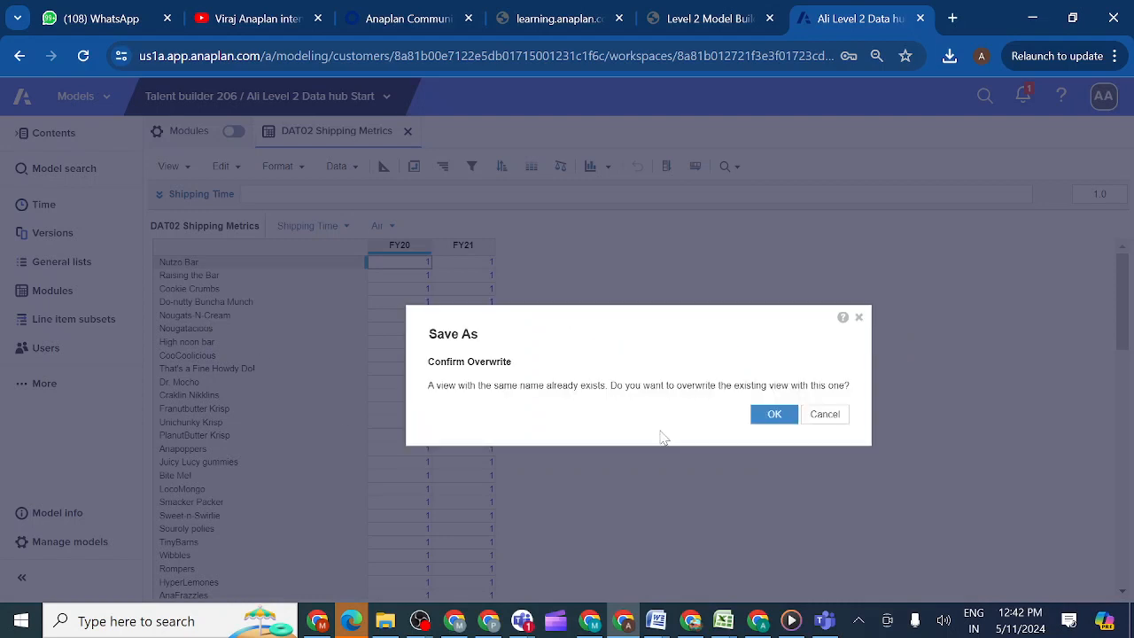
pyautogui.click(774, 415)
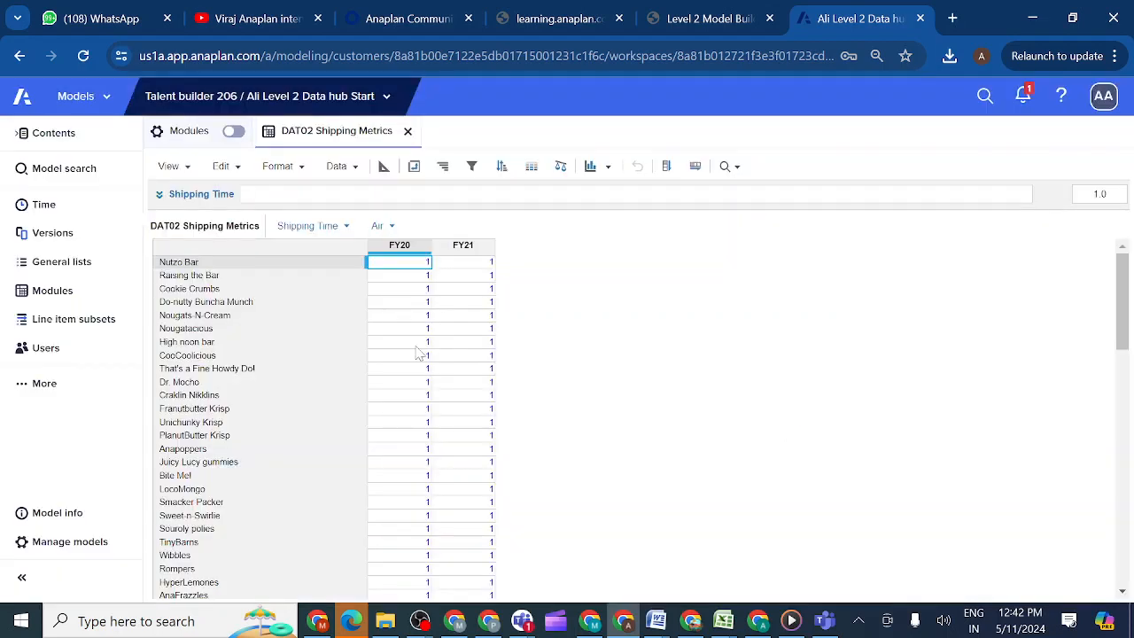
# Step: Open the Export saved view and pivot it so Products Flat, Shipping Method Flat and Line Items are on rows, with Time on columns
pyautogui.click(182, 168)
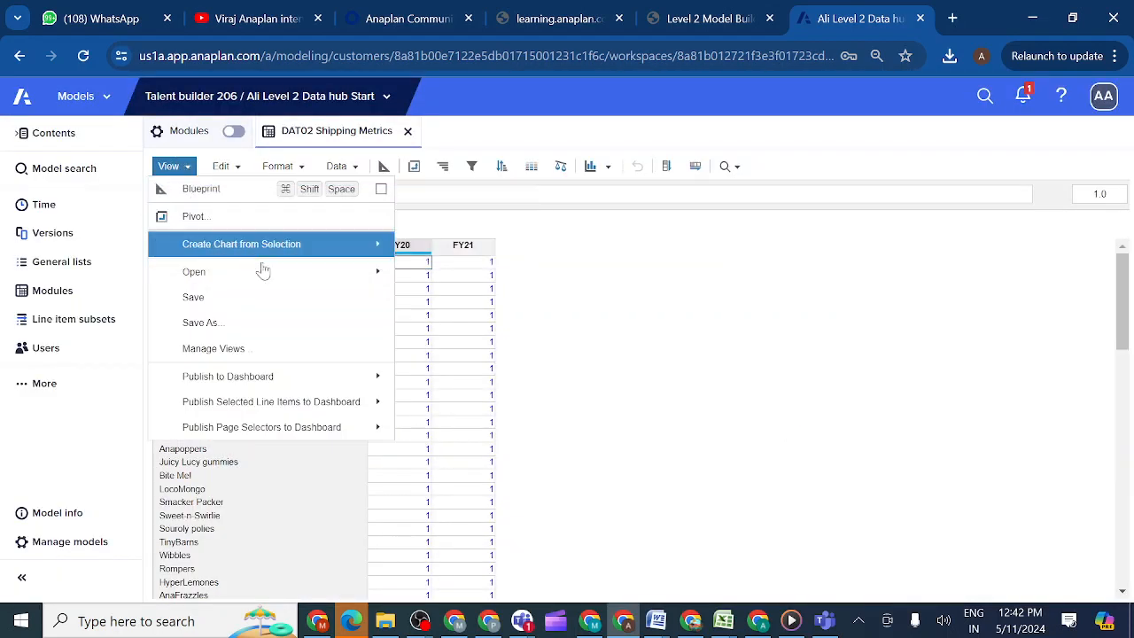
pyautogui.moveTo(331, 278)
pyautogui.click(415, 298)
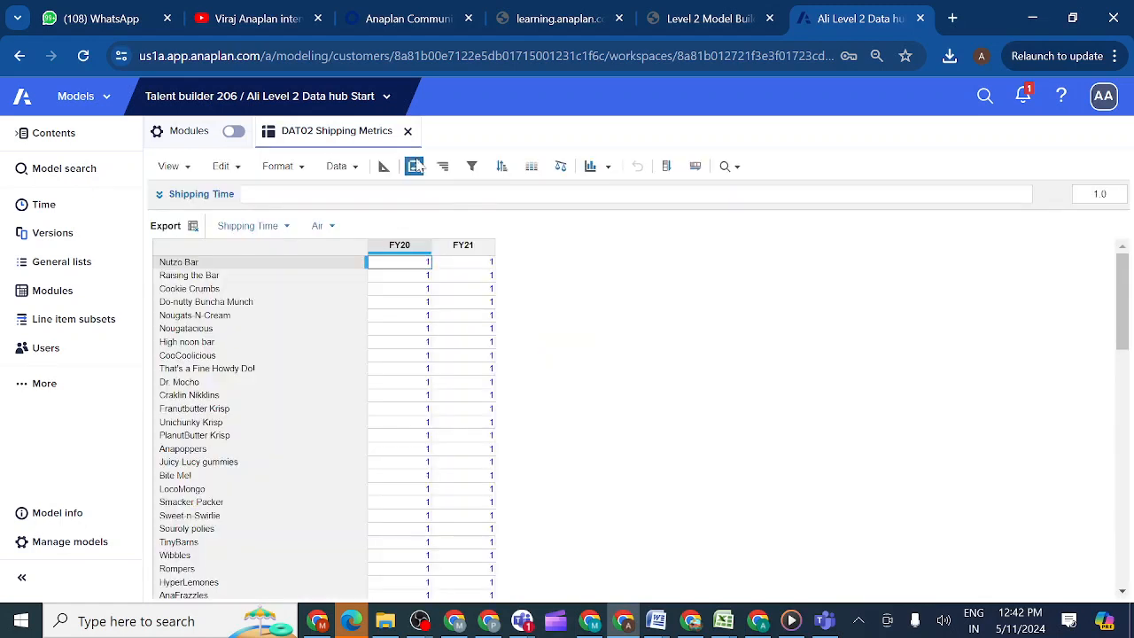
pyautogui.click(413, 166)
pyautogui.moveTo(523, 262); pyautogui.dragTo(558, 450)
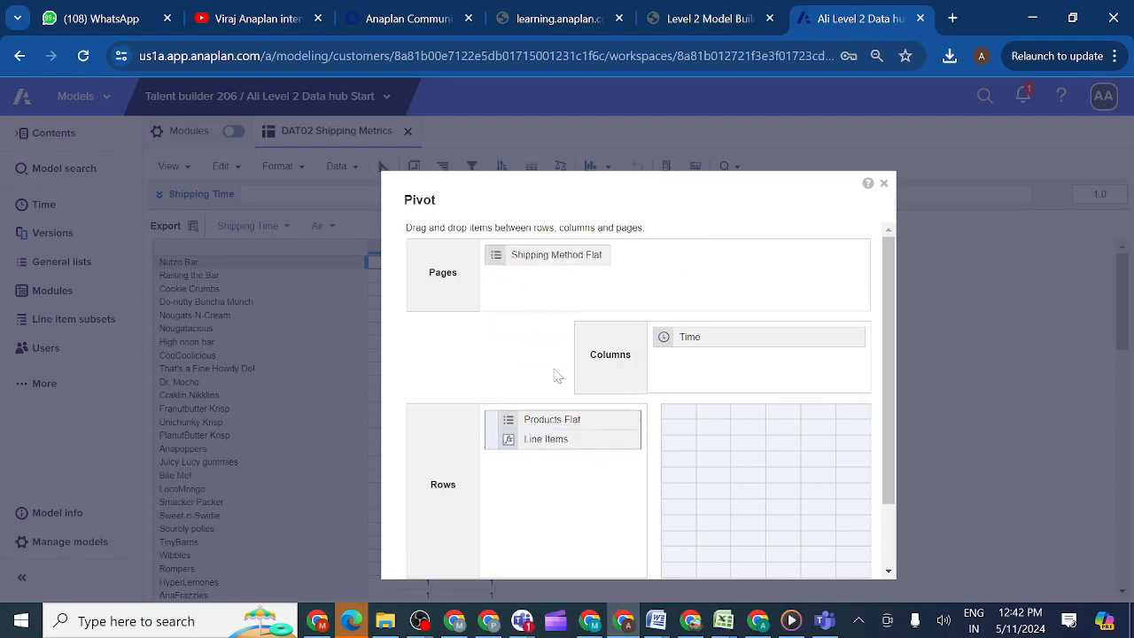
pyautogui.moveTo(541, 264); pyautogui.dragTo(554, 490)
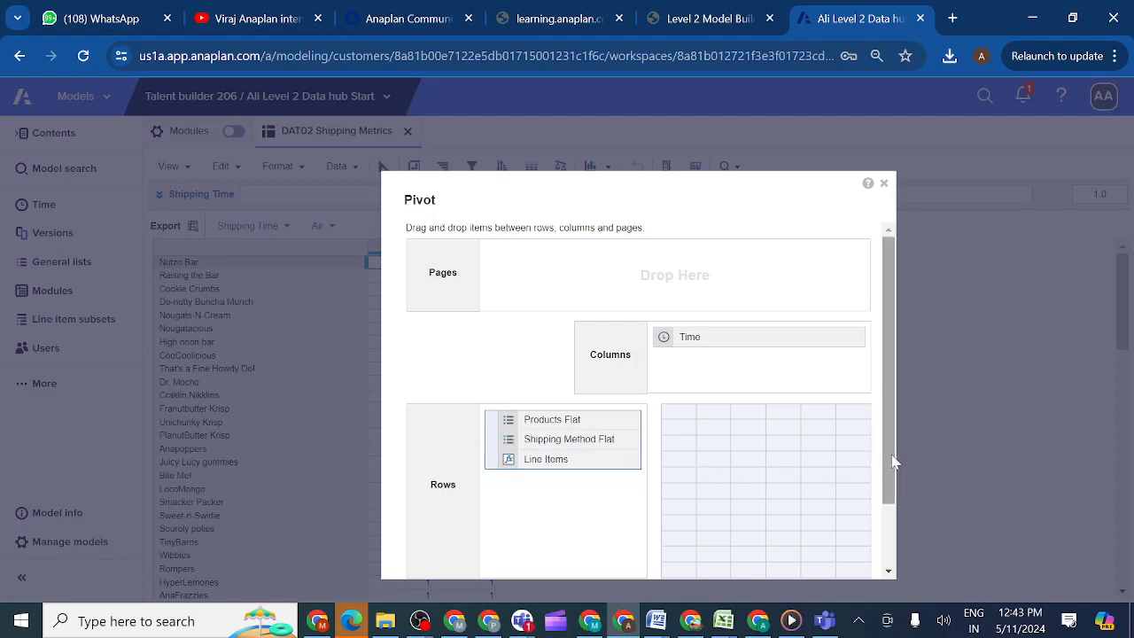
pyautogui.moveTo(890, 461); pyautogui.dragTo(890, 544)
pyautogui.click(796, 547)
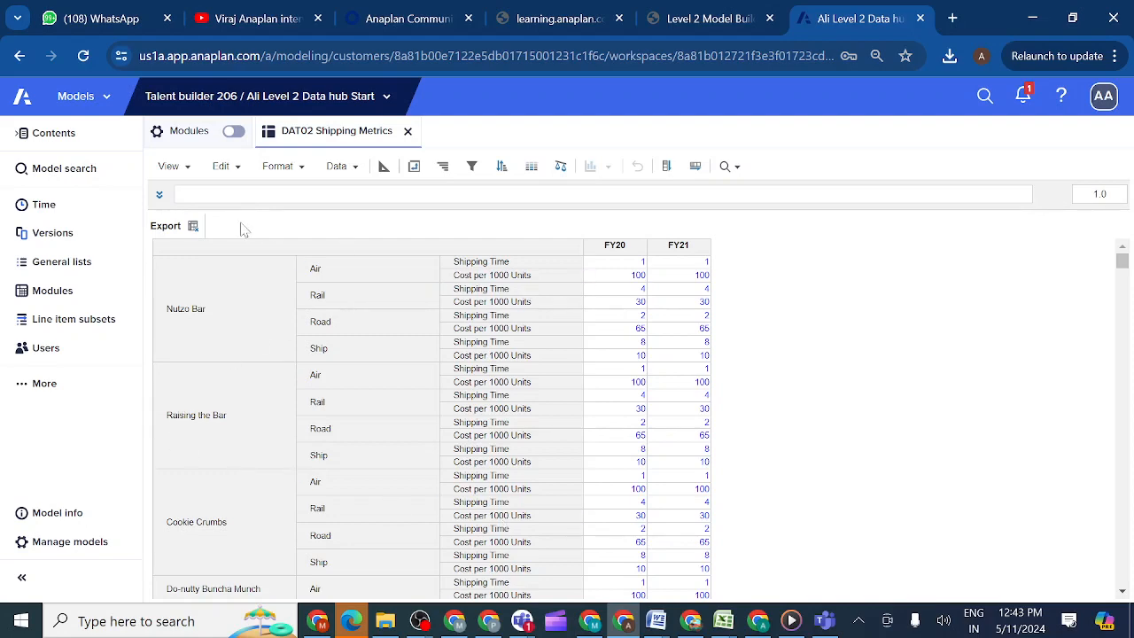
# Step: Compare the pivoted layout with the course's sample view and save it over the current Export view
pyautogui.click(709, 27)
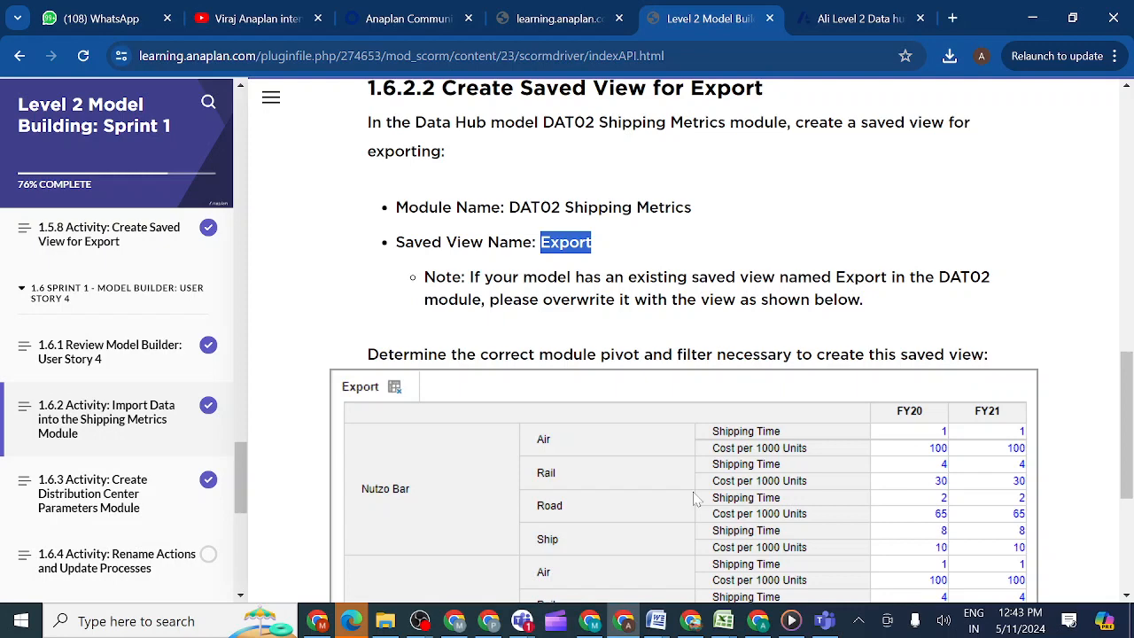
pyautogui.click(842, 23)
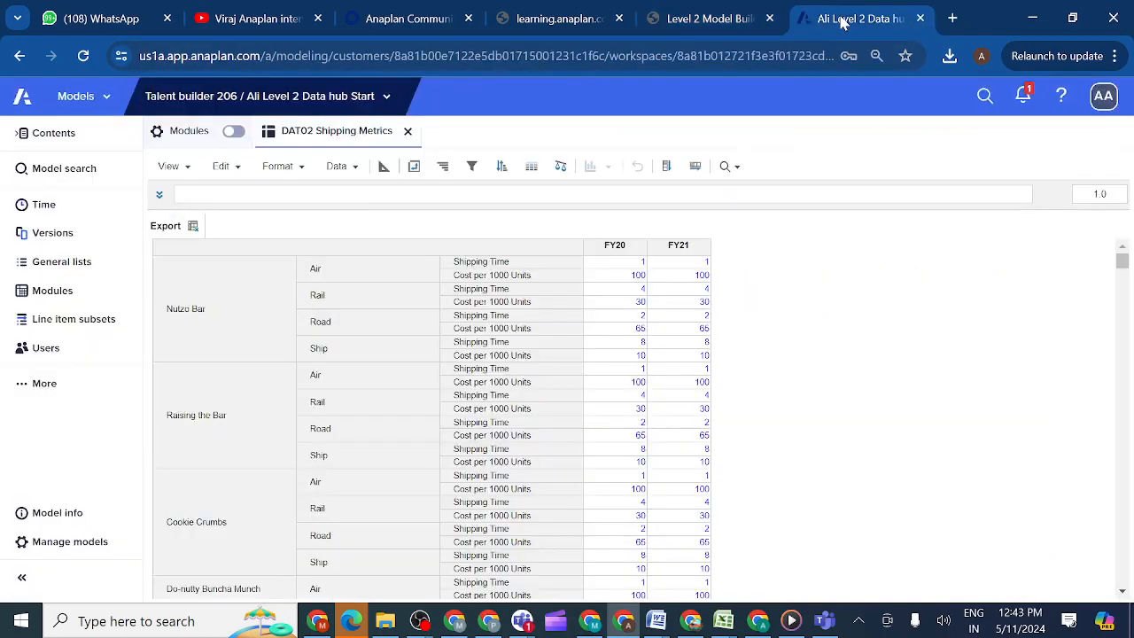
pyautogui.click(181, 166)
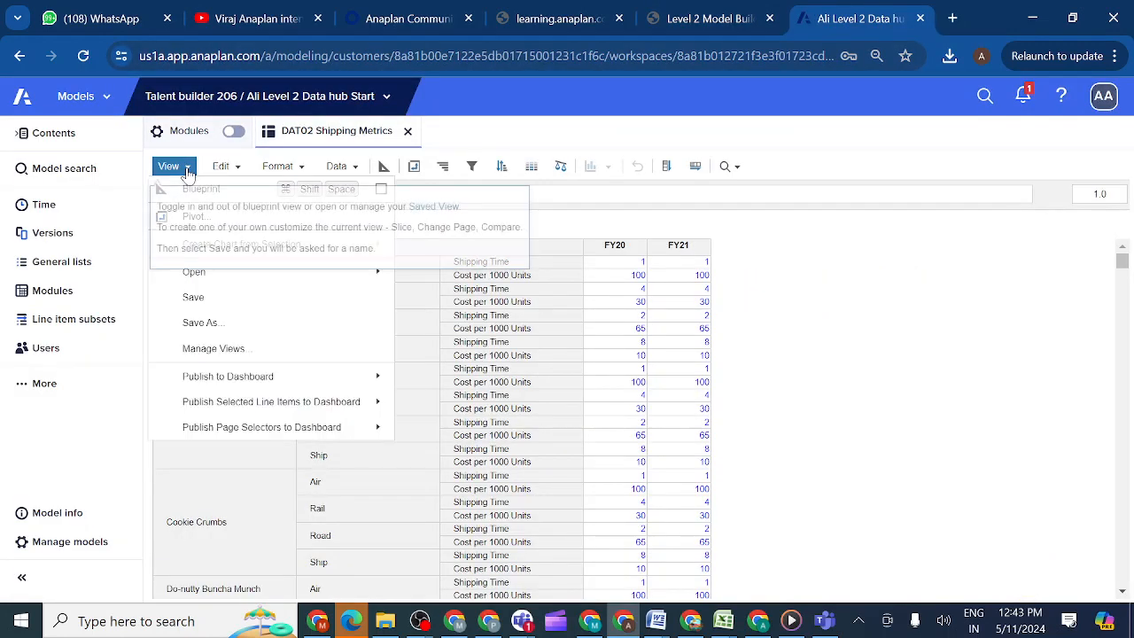
pyautogui.click(206, 300)
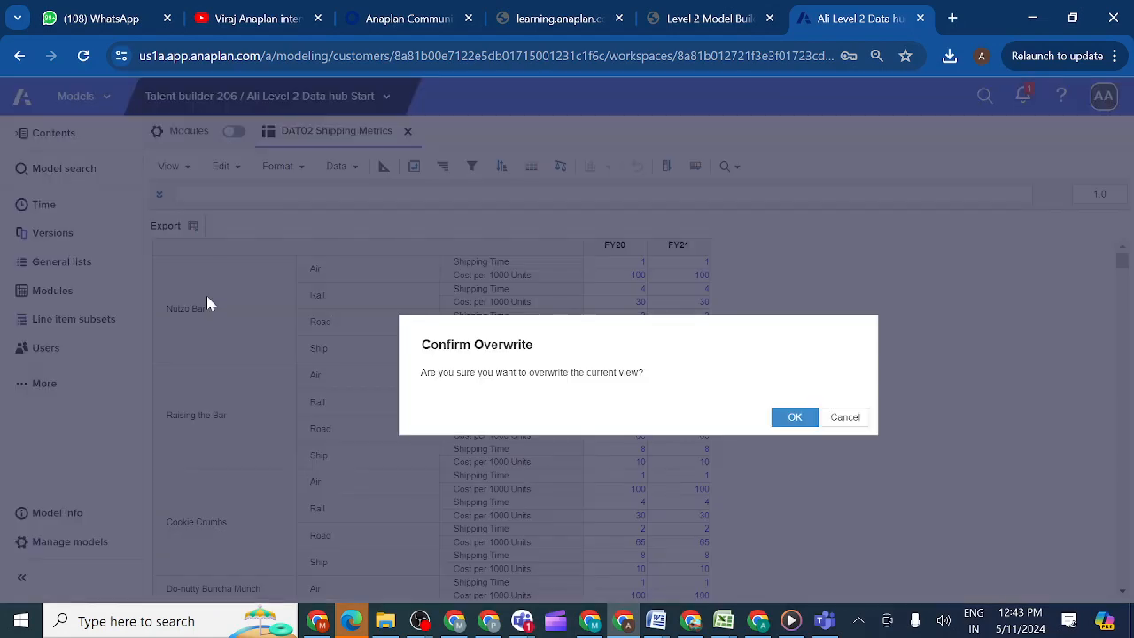
pyautogui.click(795, 417)
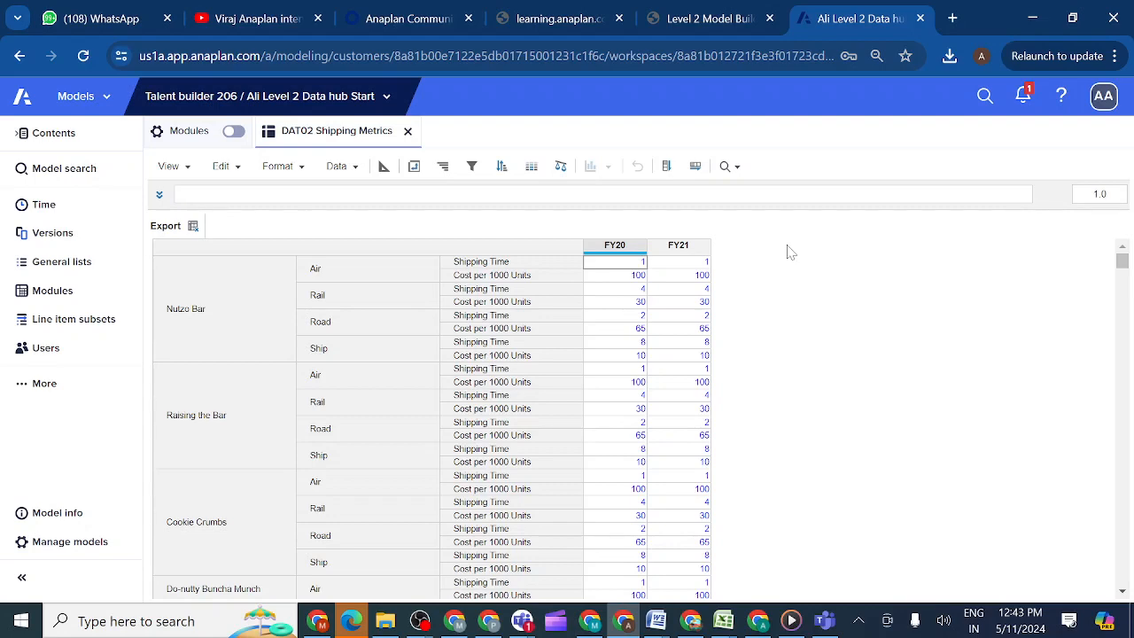
# Step: Mark the saved view activity as completed on the course page and open activity 1.6.3 Create Distribution Center Parameters Module
pyautogui.click(722, 25)
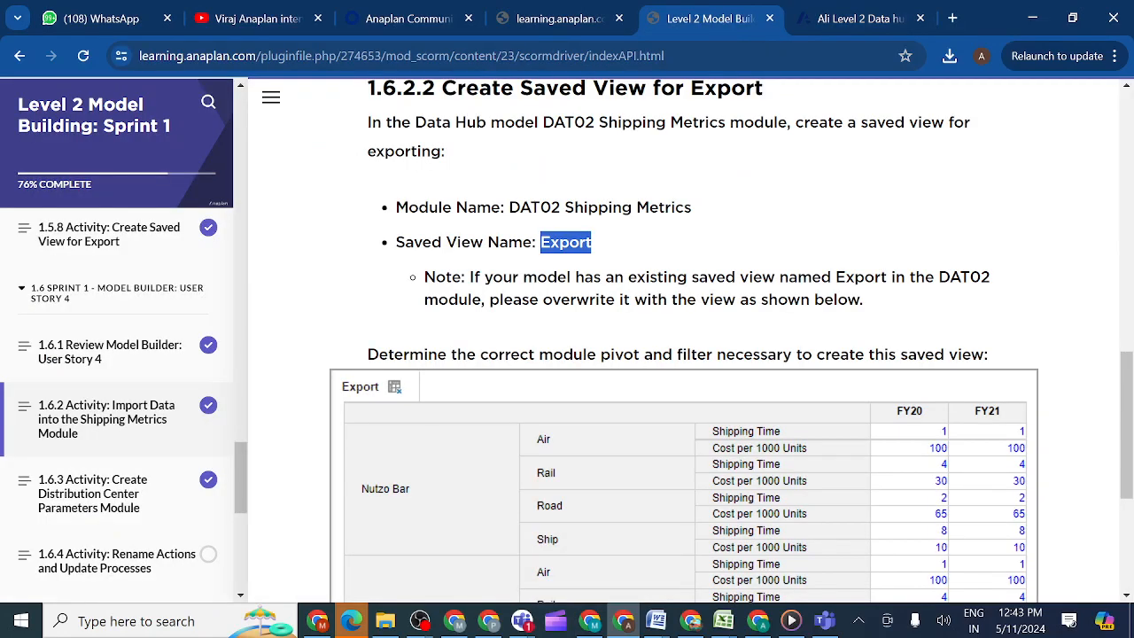
pyautogui.scroll(-4, 1128, 407)
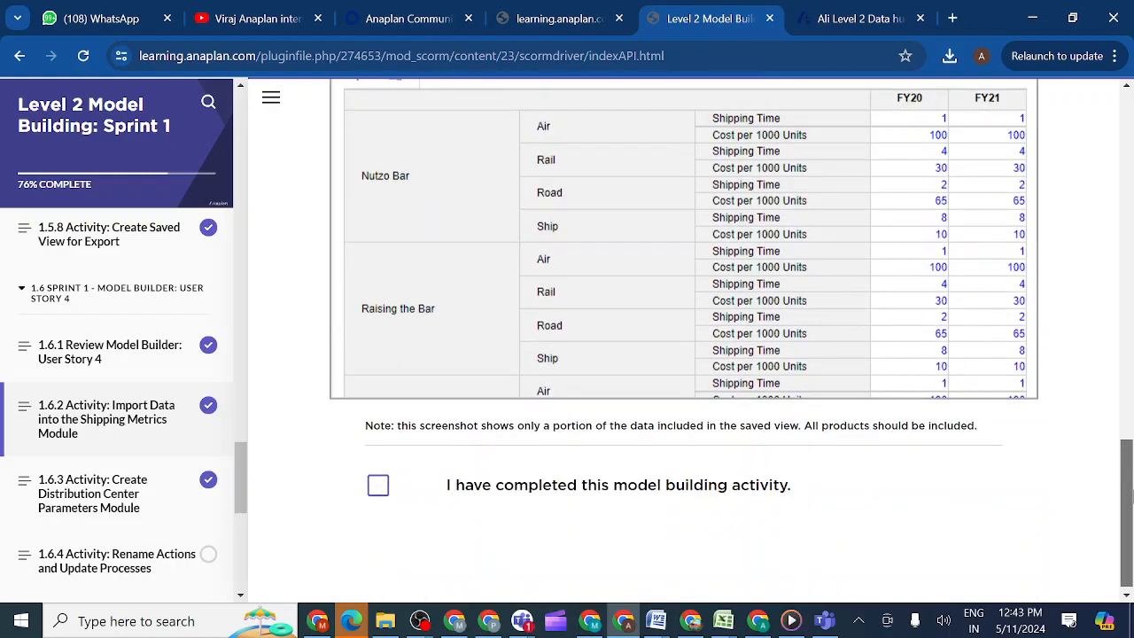
pyautogui.click(378, 480)
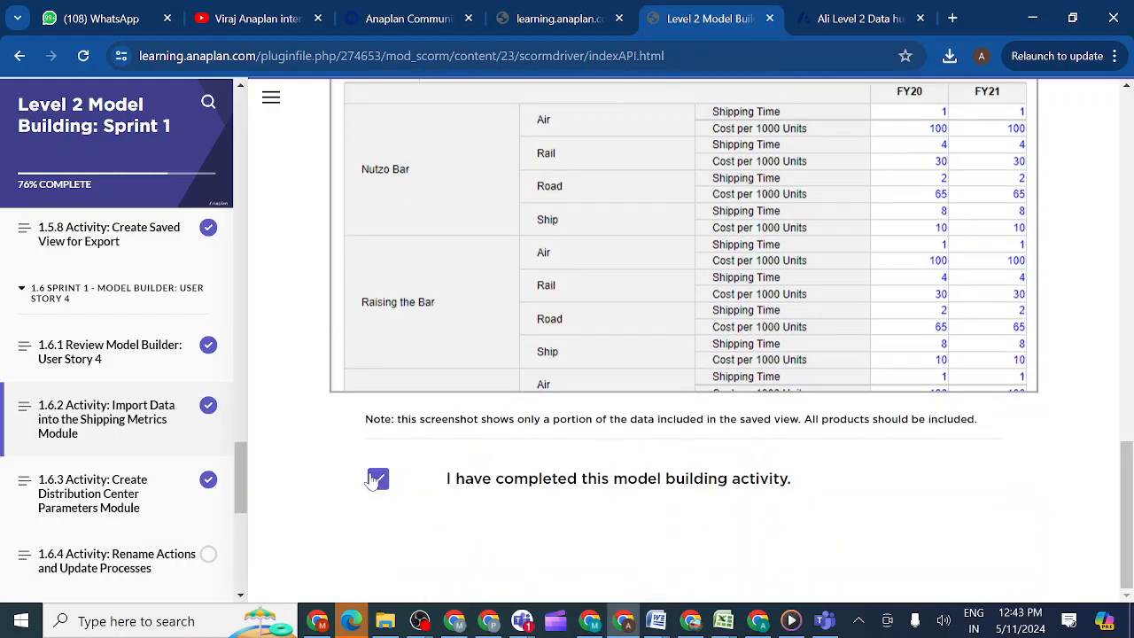
pyautogui.click(114, 503)
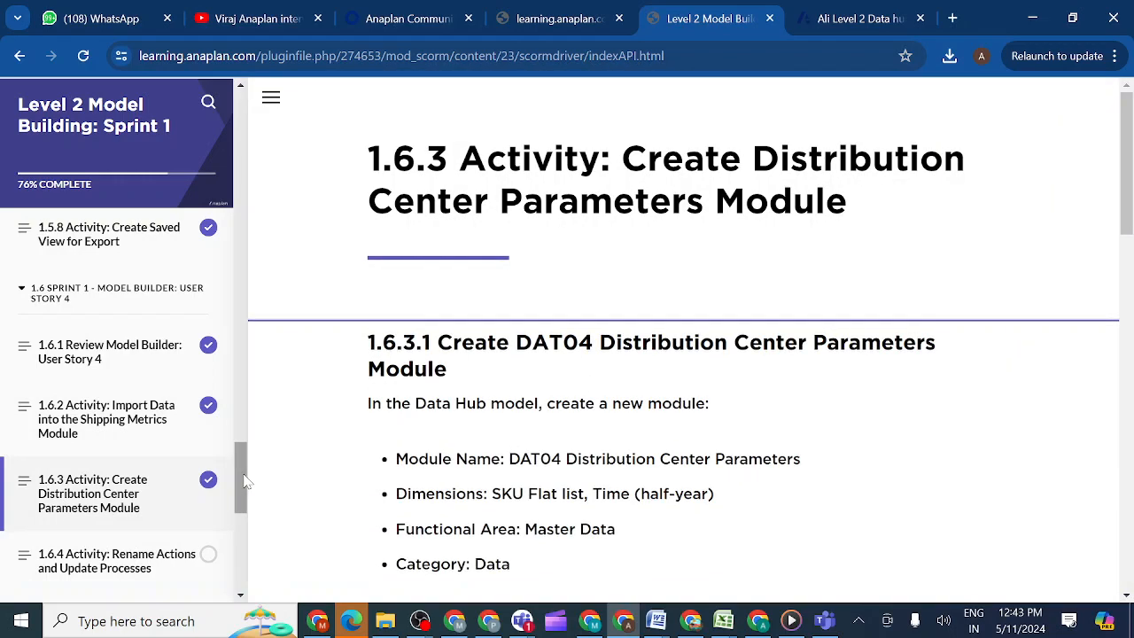
pyautogui.moveTo(246, 482)
pyautogui.mouseDown()
pyautogui.moveTo(248, 503)
pyautogui.moveTo(249, 487)
pyautogui.mouseUp()
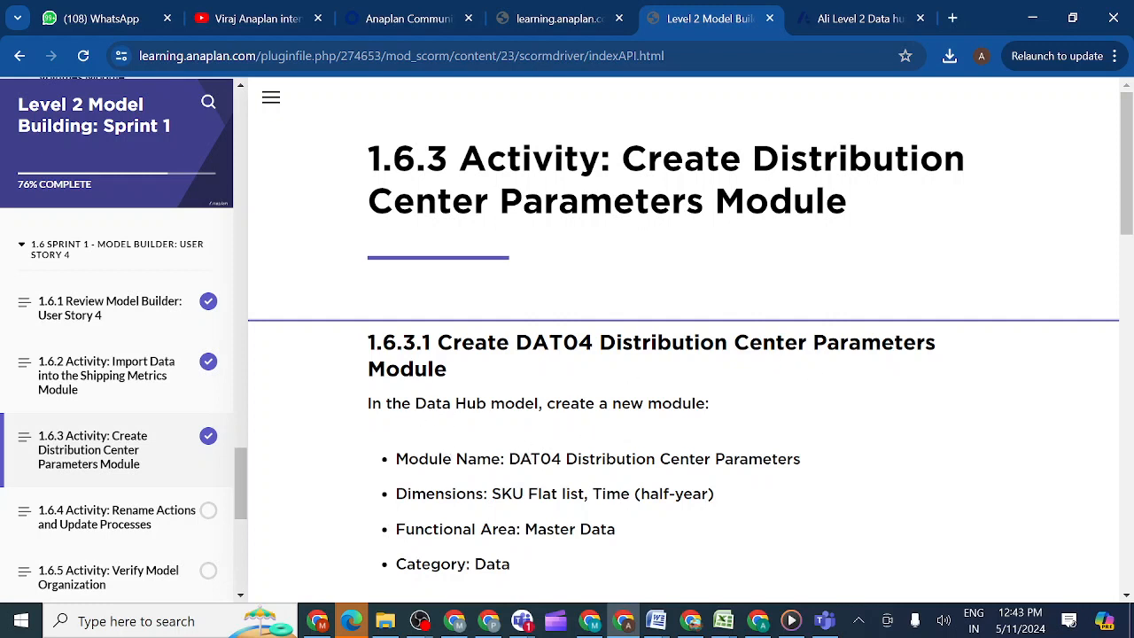
# Step: Copy the module name from the course page and start a new Anaplan module at the SYSTEM MODULES row, named DAT04 Distribution Center Parameters
pyautogui.moveTo(509, 459); pyautogui.dragTo(631, 459)
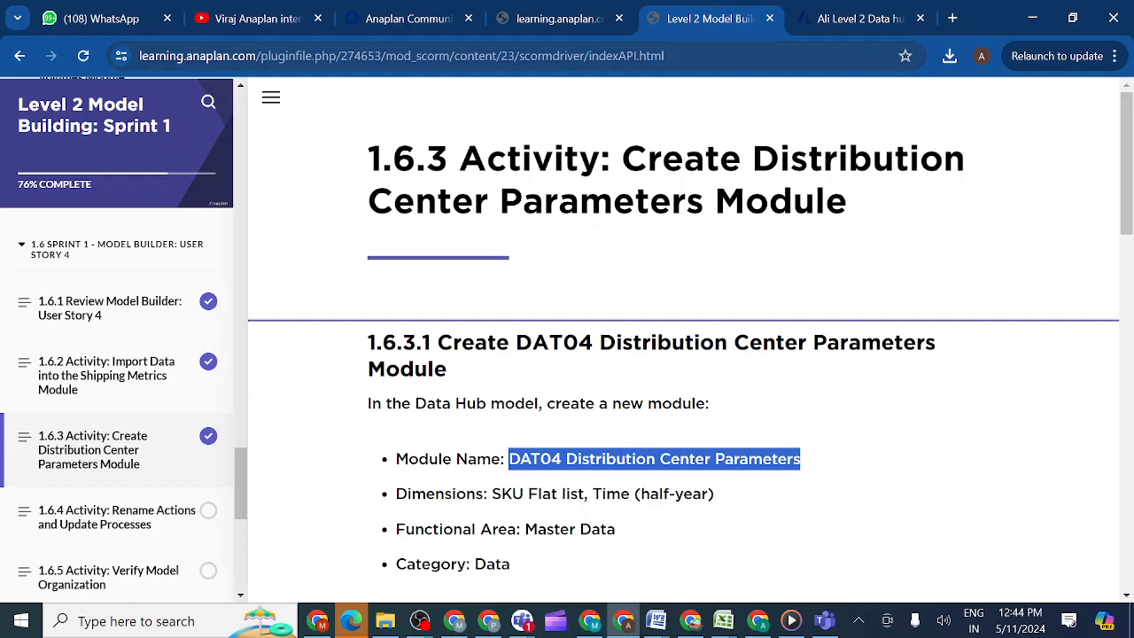
pyautogui.click(842, 20)
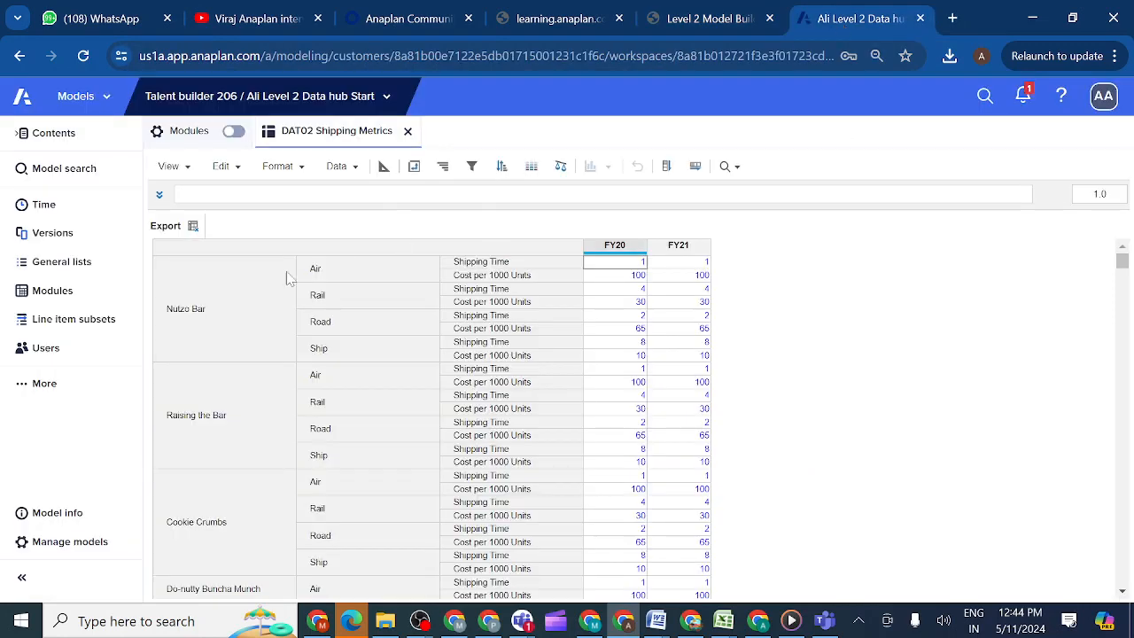
pyautogui.click(92, 301)
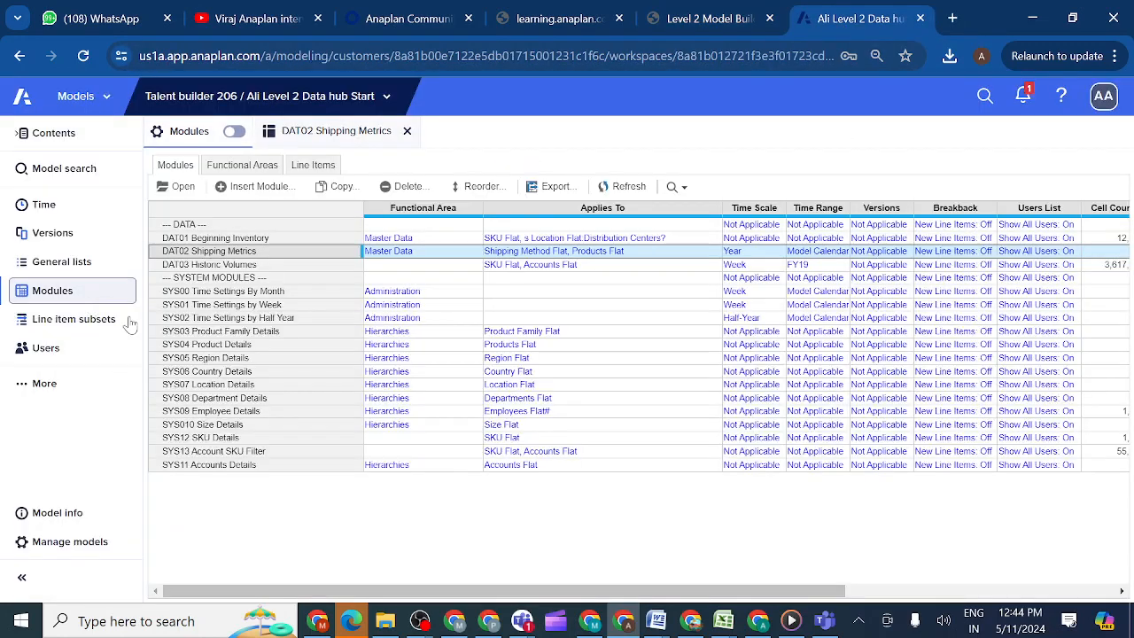
pyautogui.click(191, 280)
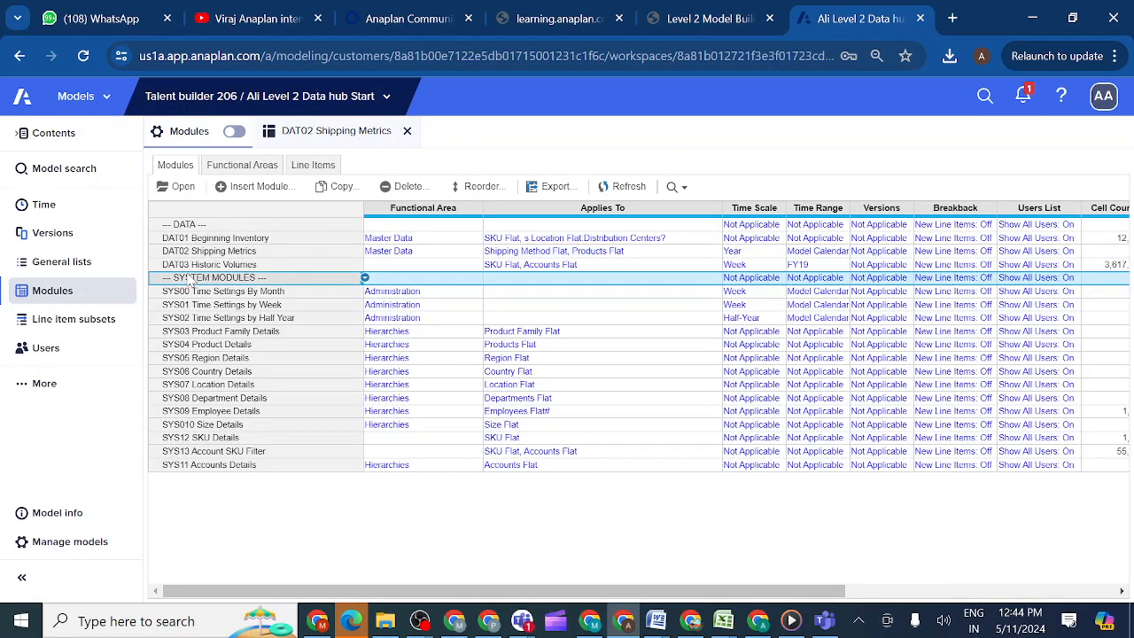
pyautogui.click(257, 186)
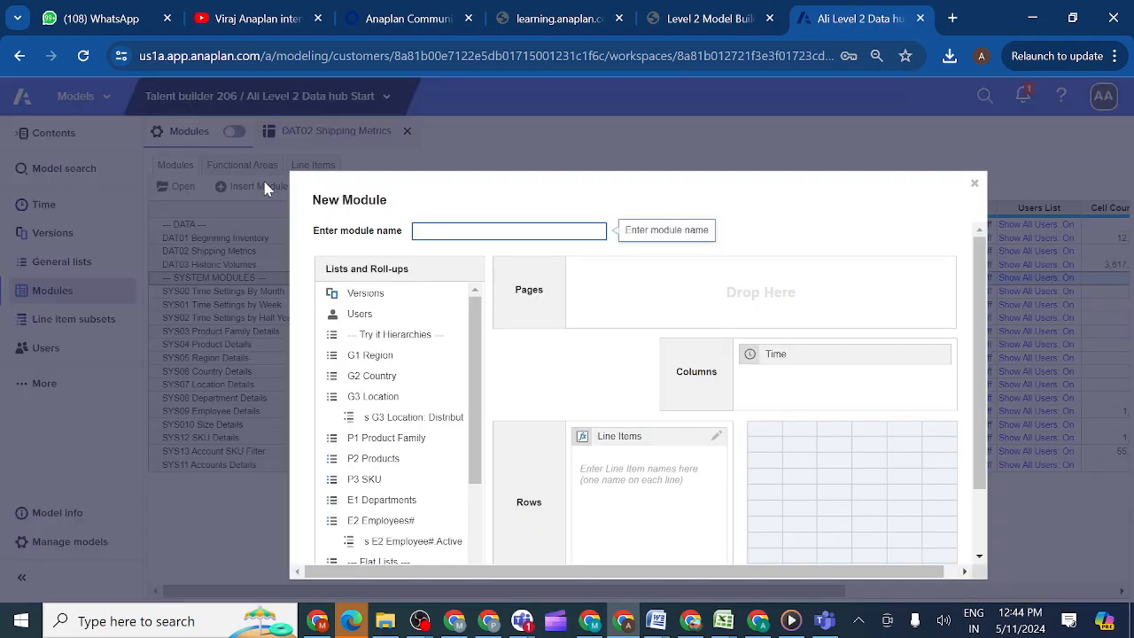
pyautogui.write('DAT04 Distribution Center Parameters')
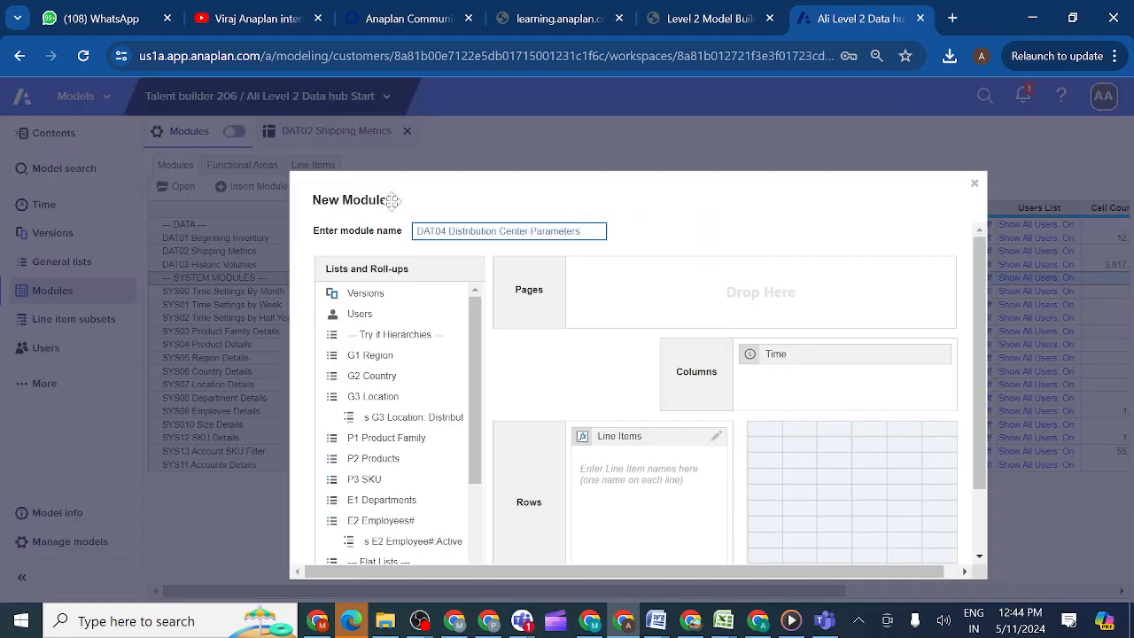
# Step: Check the required dimensions on the course page and add the SKU Flat list to the new module's pages in Anaplan
pyautogui.click(700, 25)
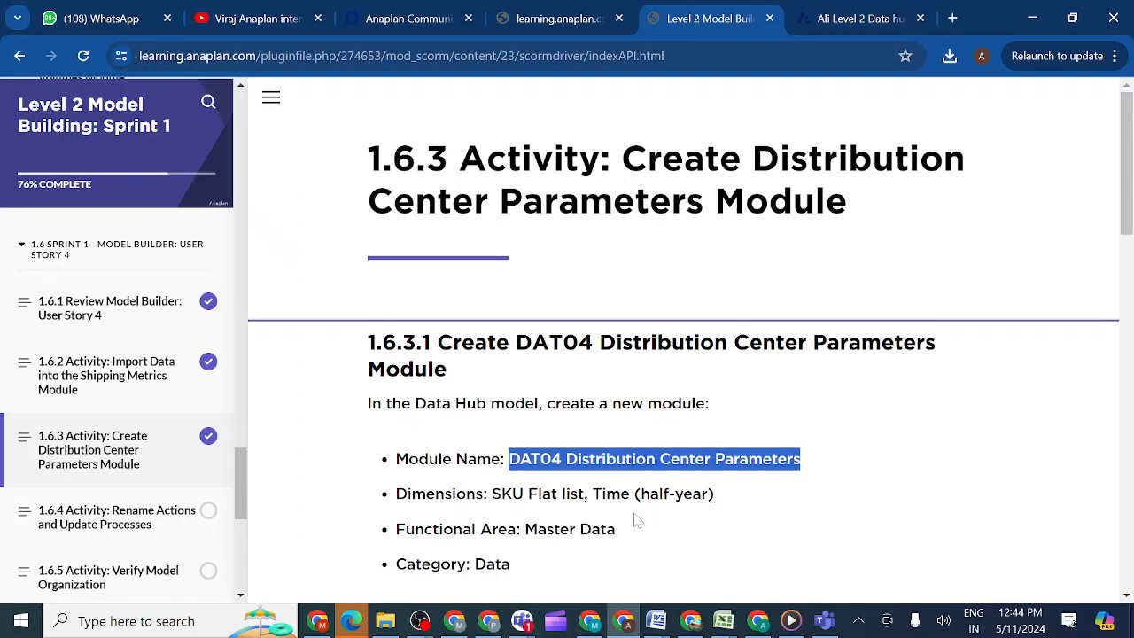
pyautogui.click(858, 18)
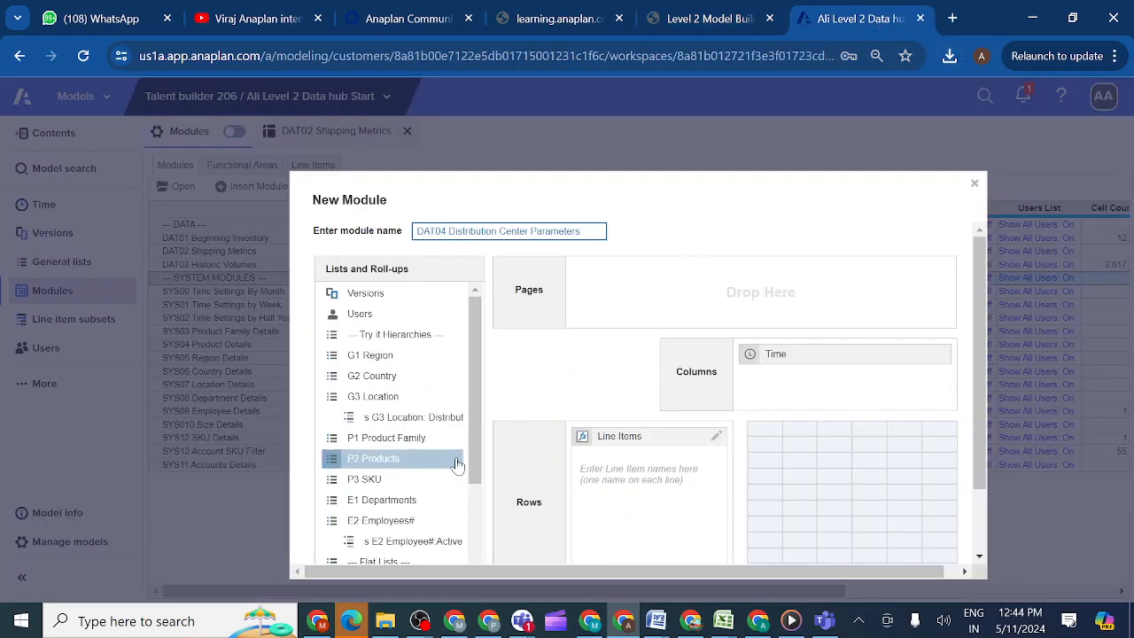
pyautogui.moveTo(471, 457); pyautogui.dragTo(484, 573)
pyautogui.moveTo(372, 513); pyautogui.dragTo(663, 323)
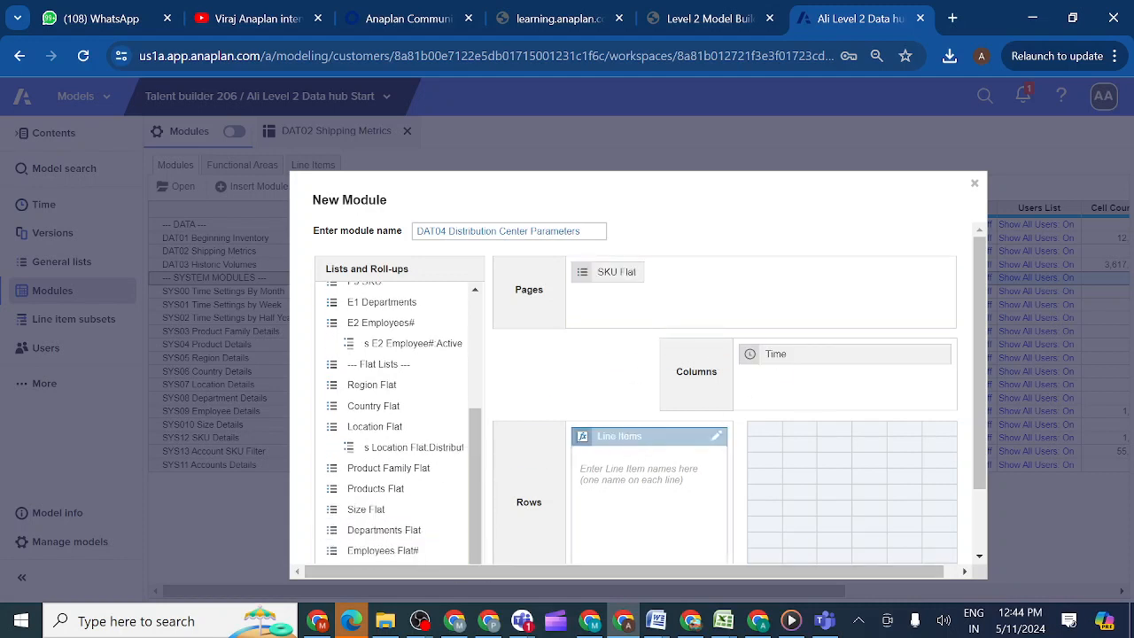
# Step: Copy the line item name Weekly Safety Stock from the course page into the new module's line items and create the module
pyautogui.click(681, 507)
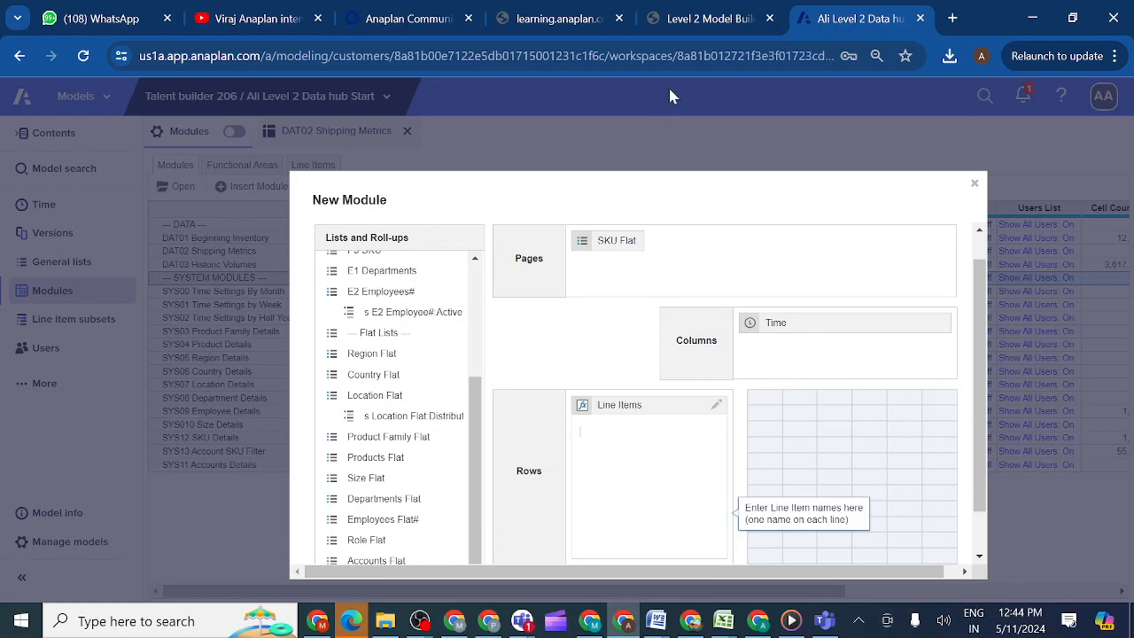
pyautogui.click(706, 20)
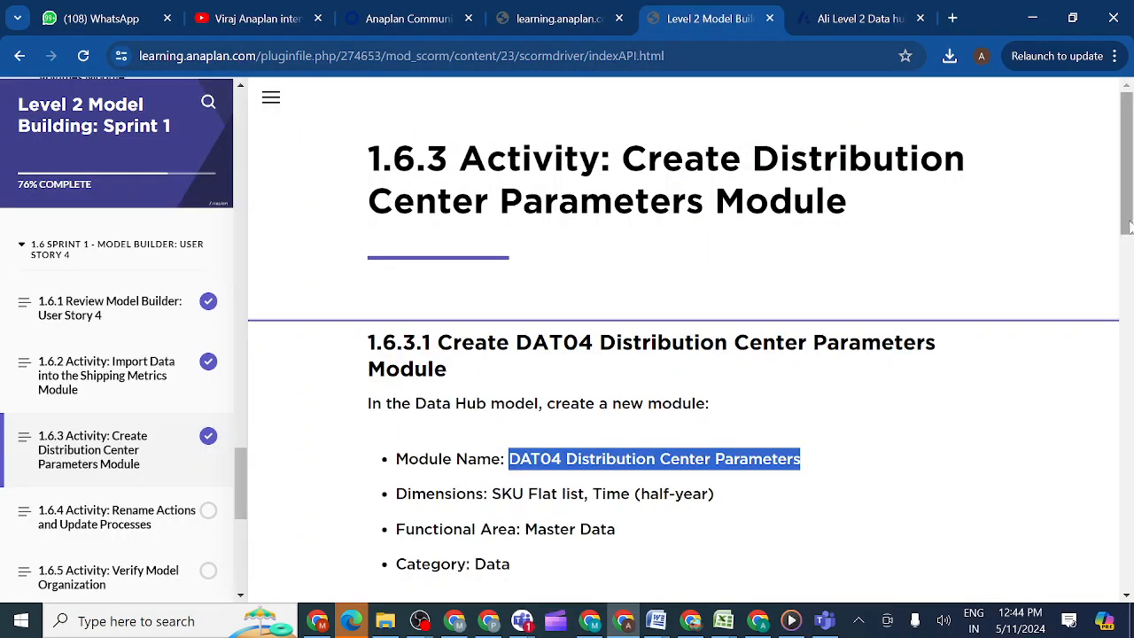
pyautogui.scroll(-1, 1130, 247)
pyautogui.scroll(-3, 1130, 247)
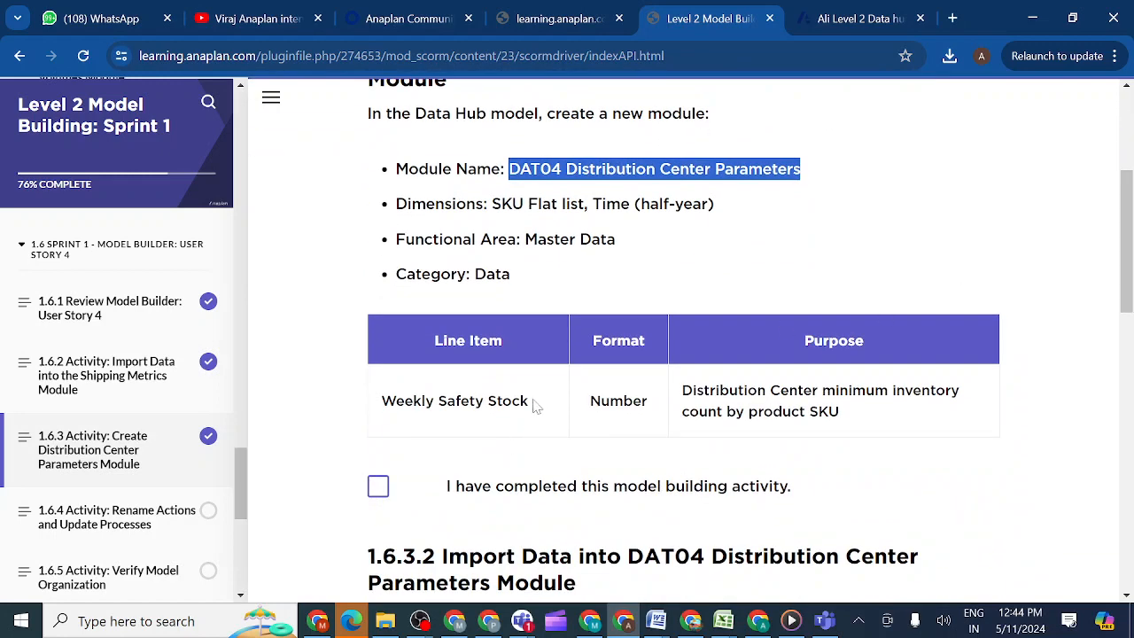
pyautogui.moveTo(536, 406); pyautogui.dragTo(381, 403)
pyautogui.hotkey('ctrl', 'c')
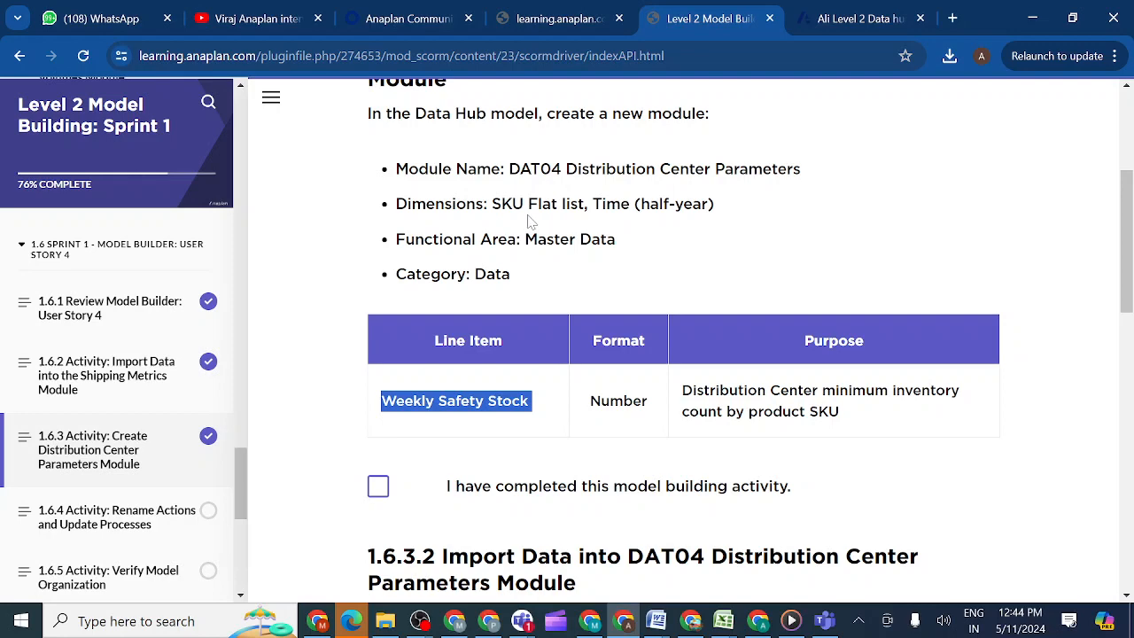
pyautogui.click(844, 19)
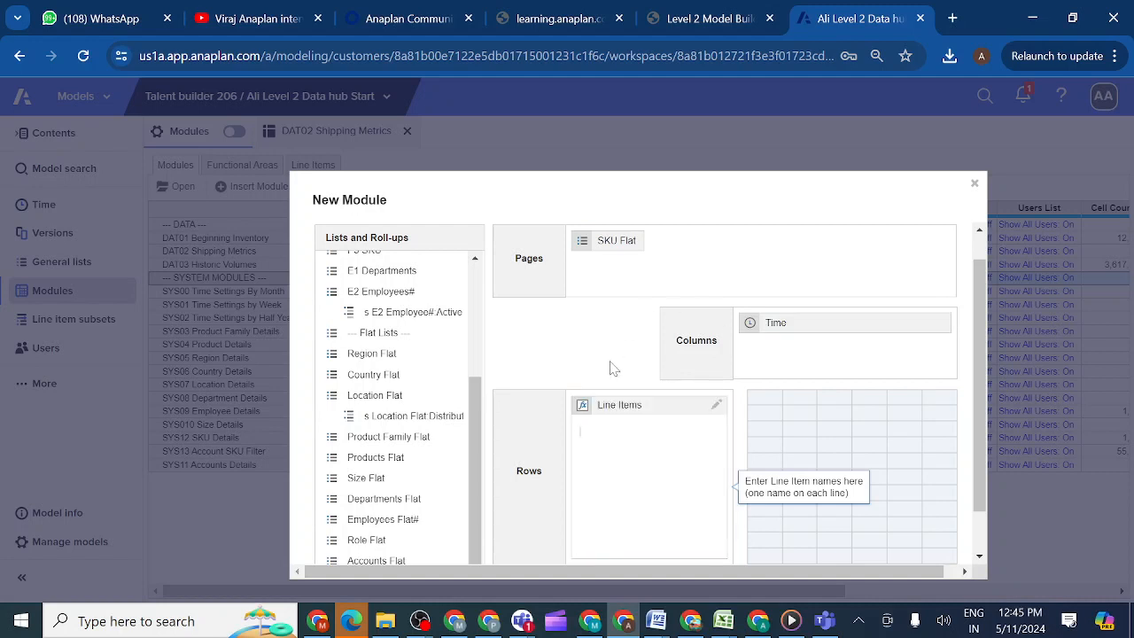
pyautogui.click(631, 443)
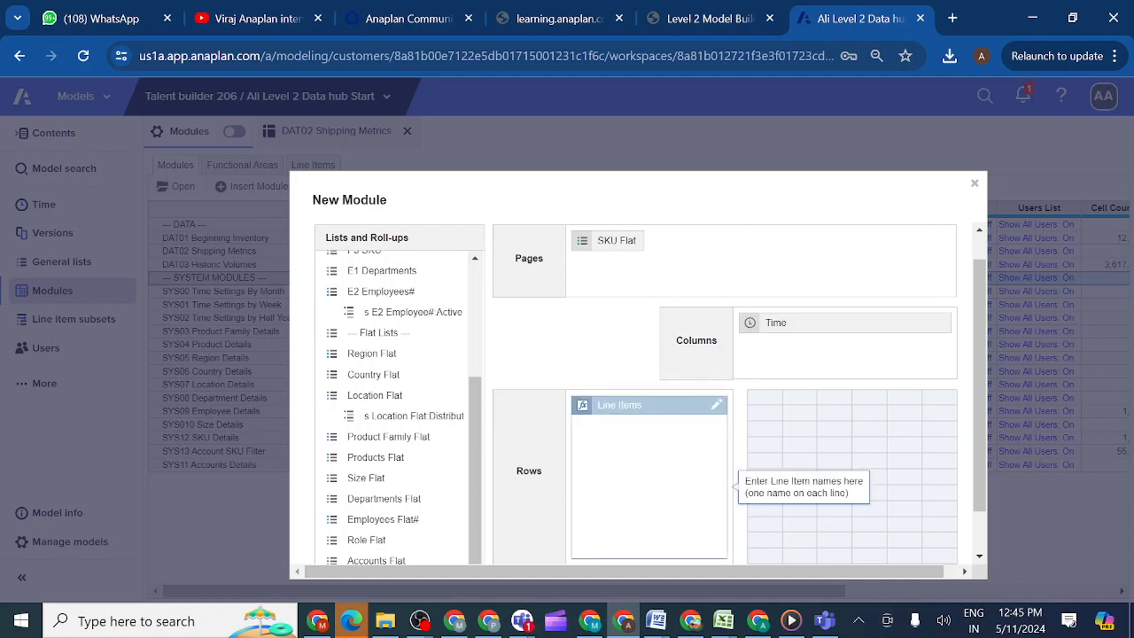
pyautogui.hotkey('ctrl', 'v')
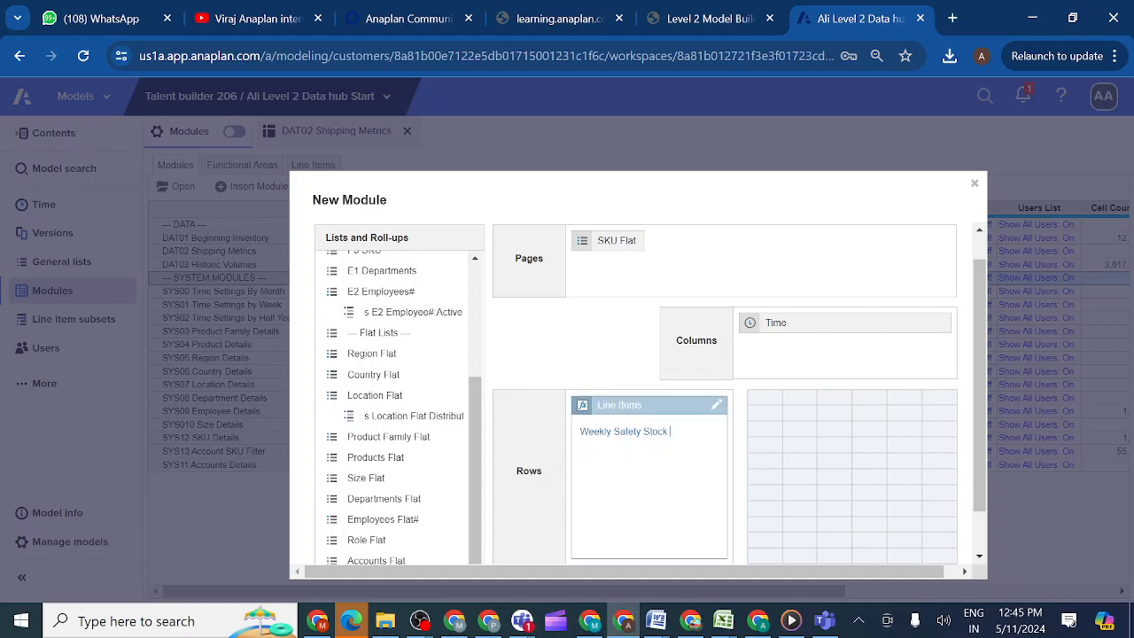
pyautogui.click(789, 335)
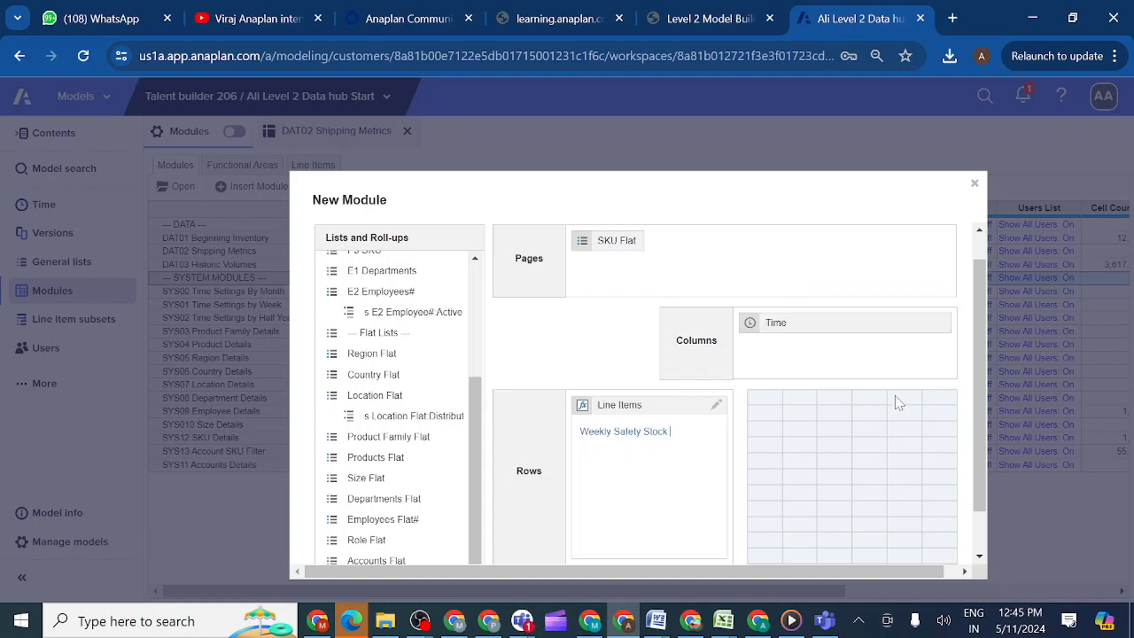
pyautogui.moveTo(979, 409); pyautogui.dragTo(979, 446)
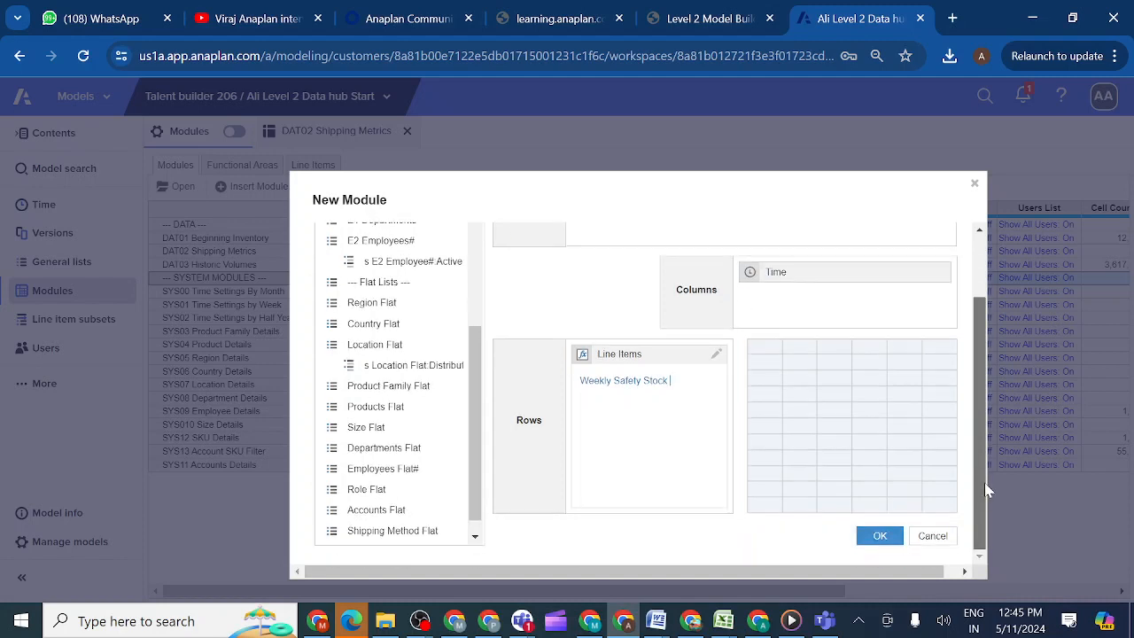
pyautogui.click(880, 537)
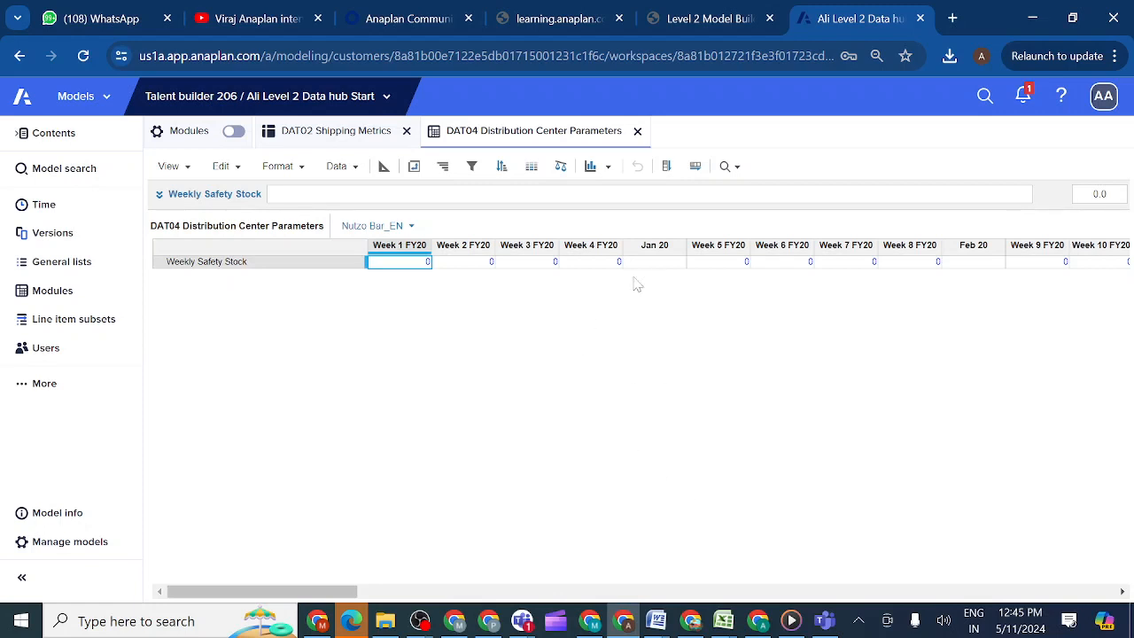
# Step: In the blueprint view, set the time scale of the DAT04 Distribution Center Parameters module to Half-Year and accept the dimensionality change
pyautogui.click(384, 168)
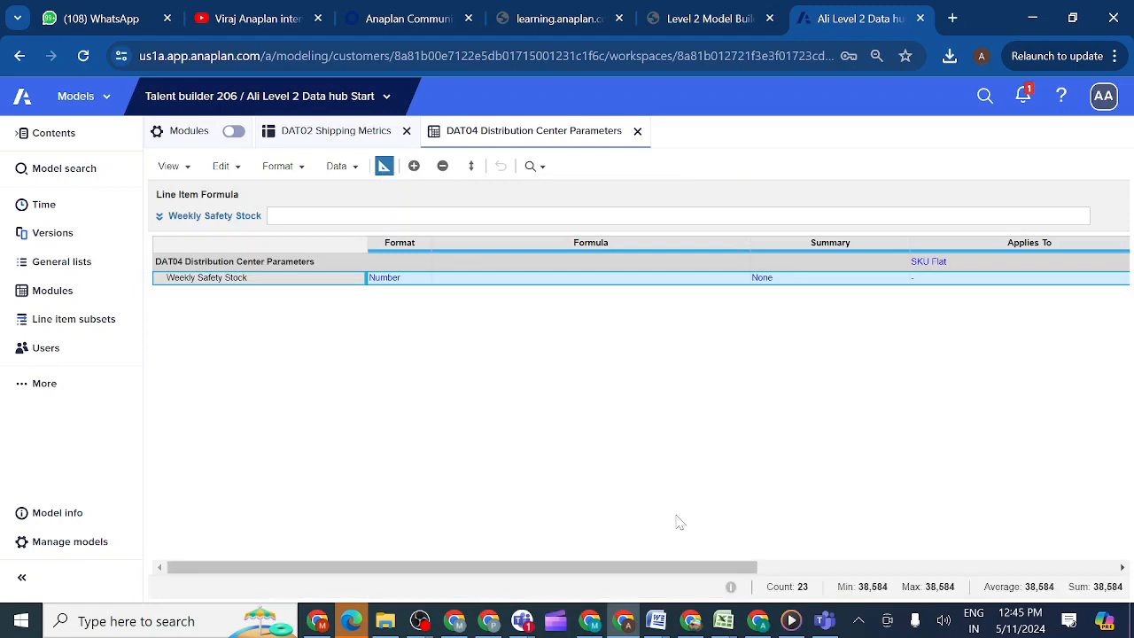
pyautogui.moveTo(574, 577); pyautogui.dragTo(631, 577)
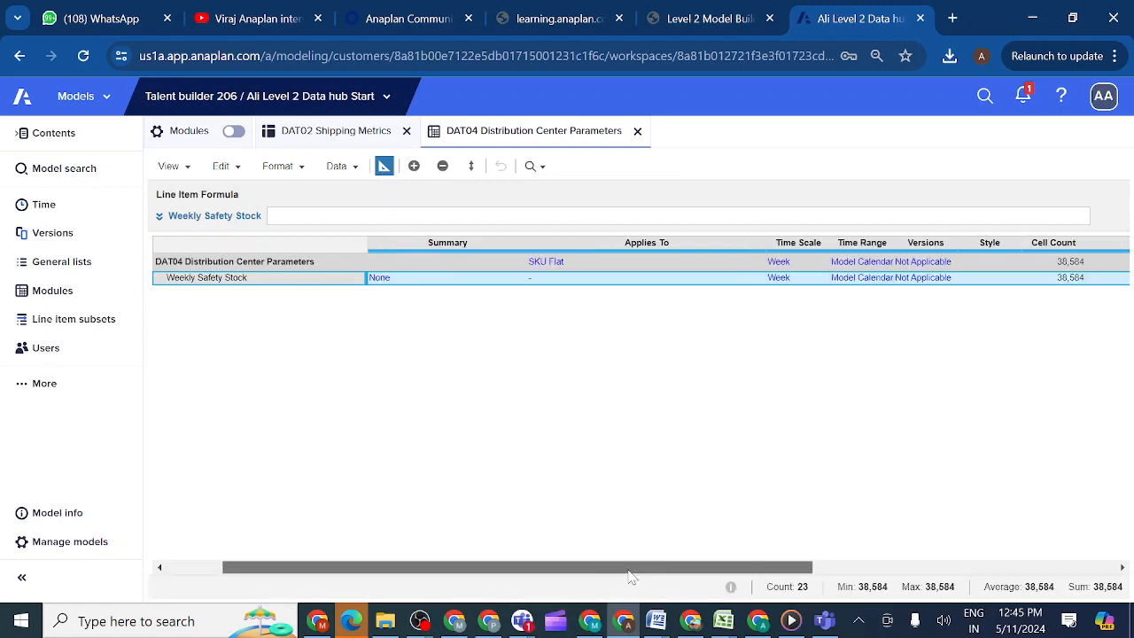
pyautogui.click(815, 264)
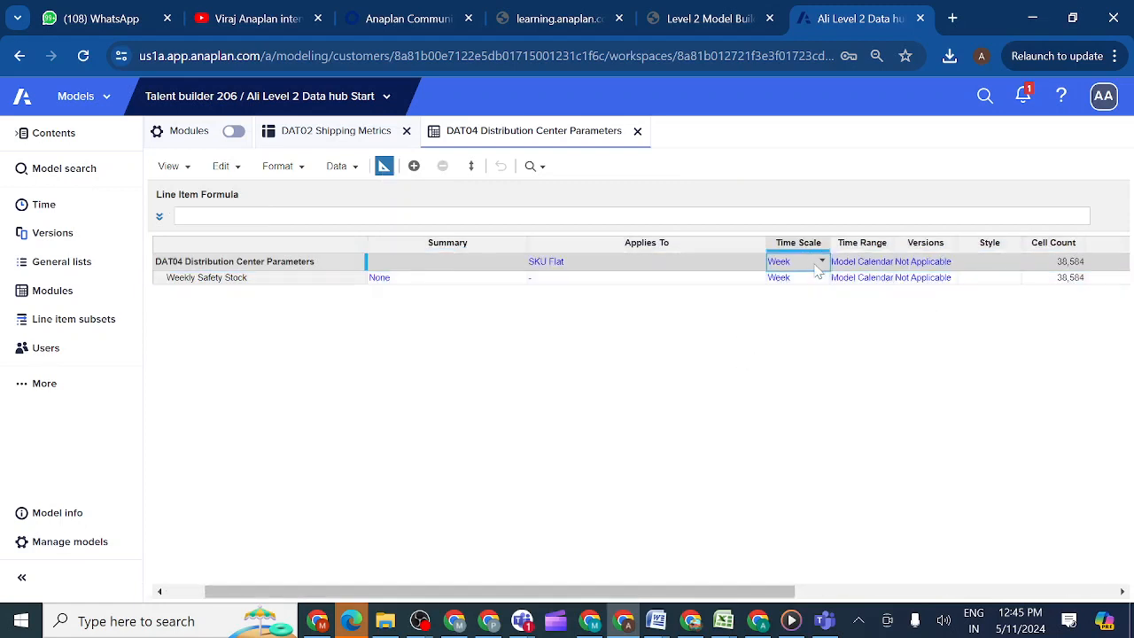
pyautogui.click(822, 264)
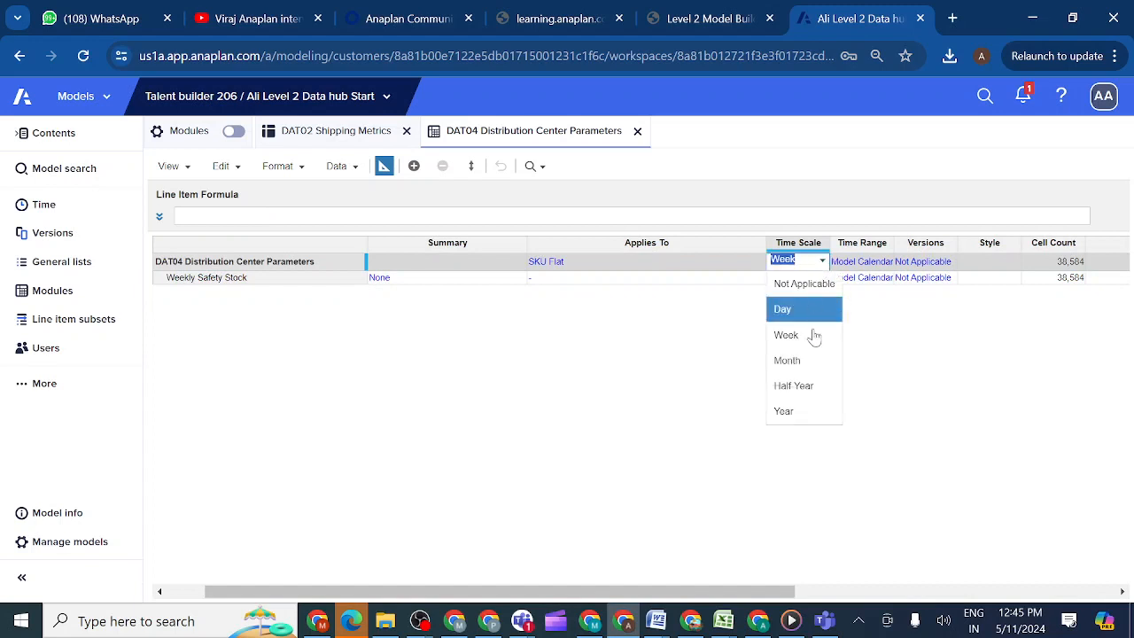
pyautogui.click(806, 388)
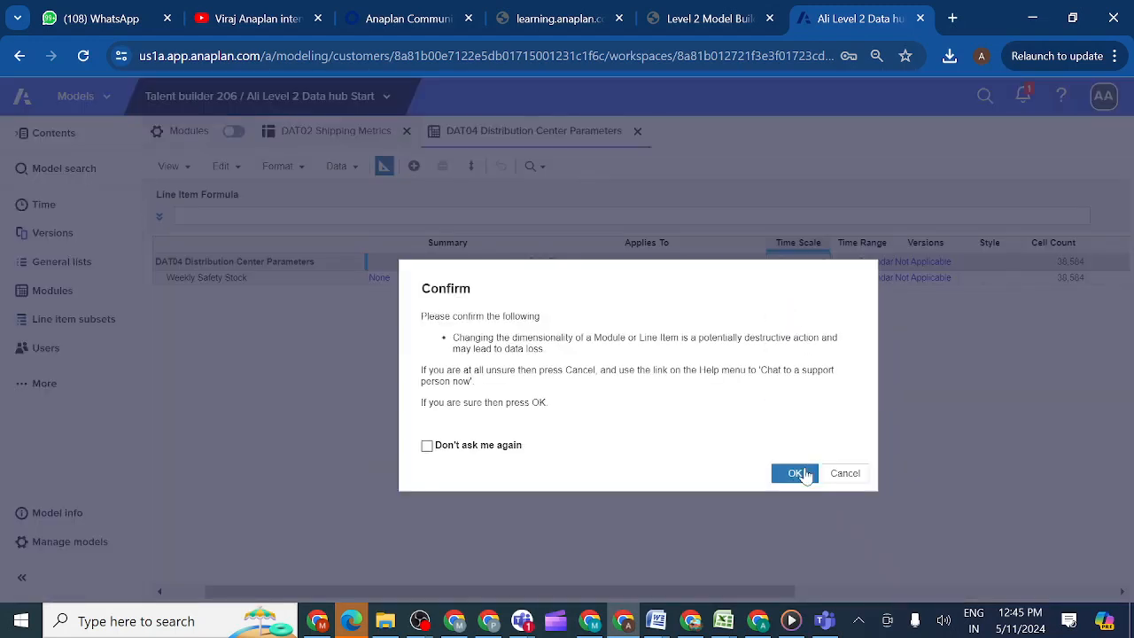
pyautogui.click(795, 476)
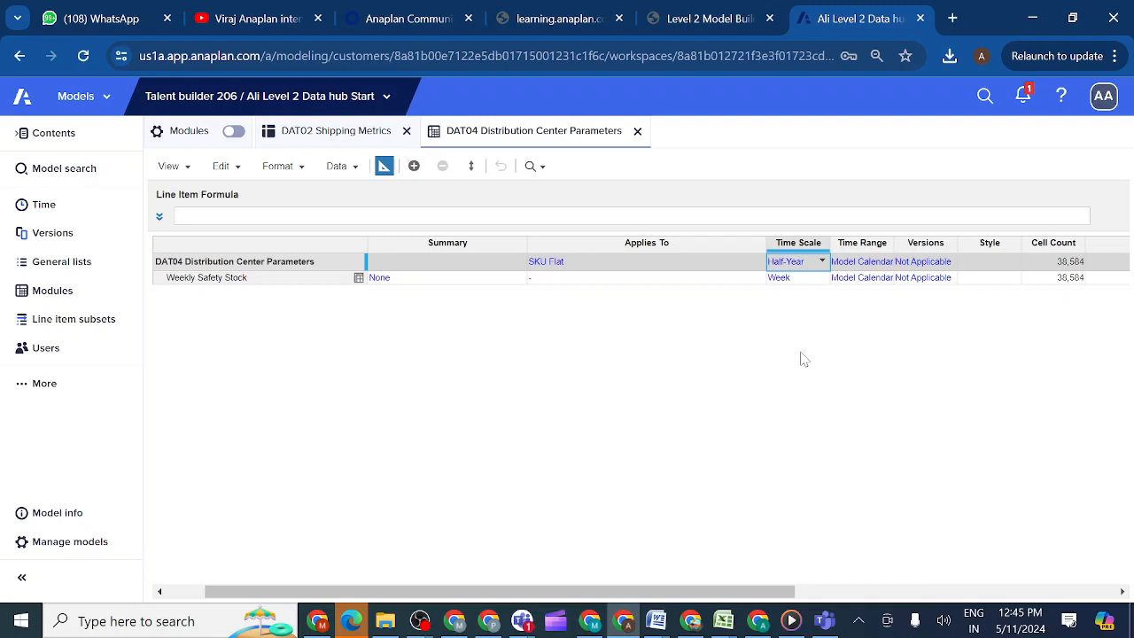
# Step: Set the Weekly Safety Stock line item's time scale to Half-Year and return to the module's grid view
pyautogui.click(800, 281)
pyautogui.click(821, 279)
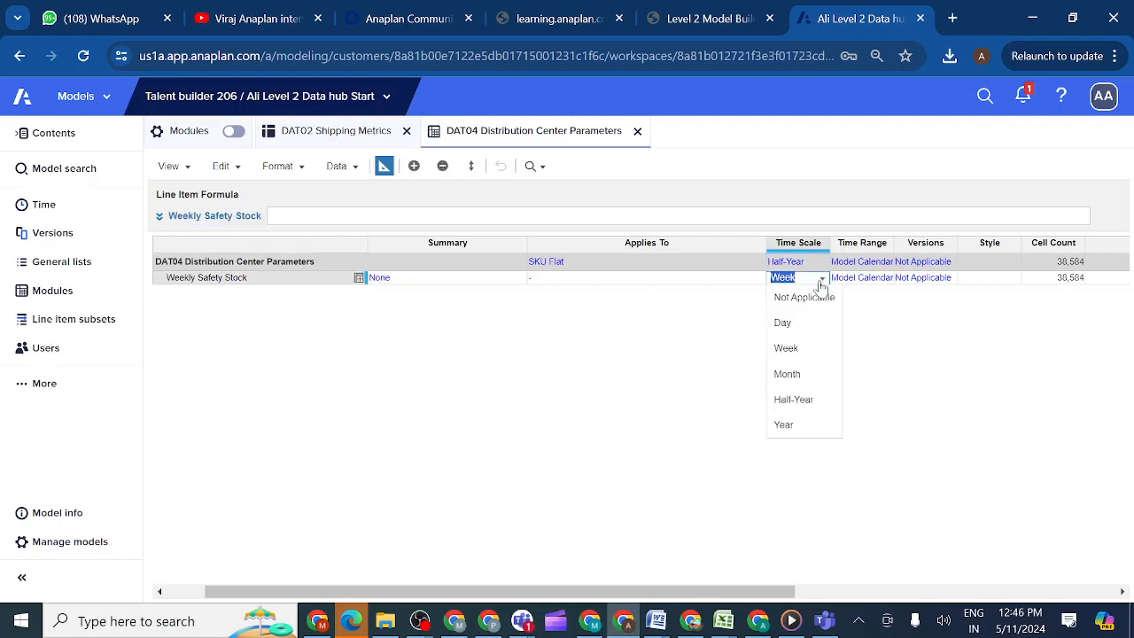
pyautogui.click(805, 400)
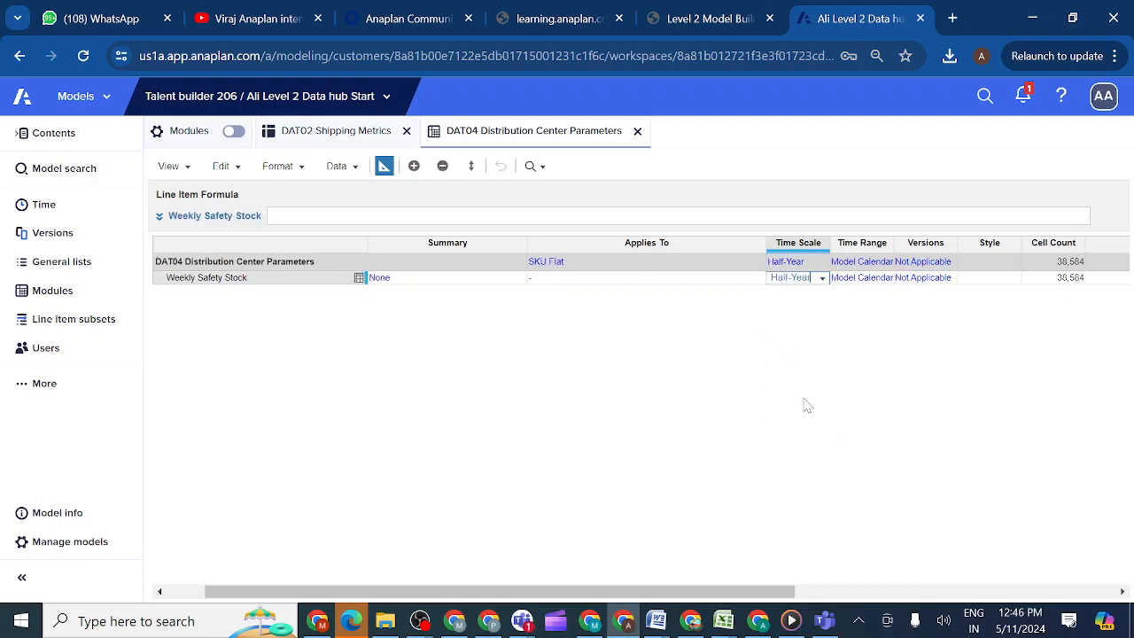
pyautogui.click(795, 476)
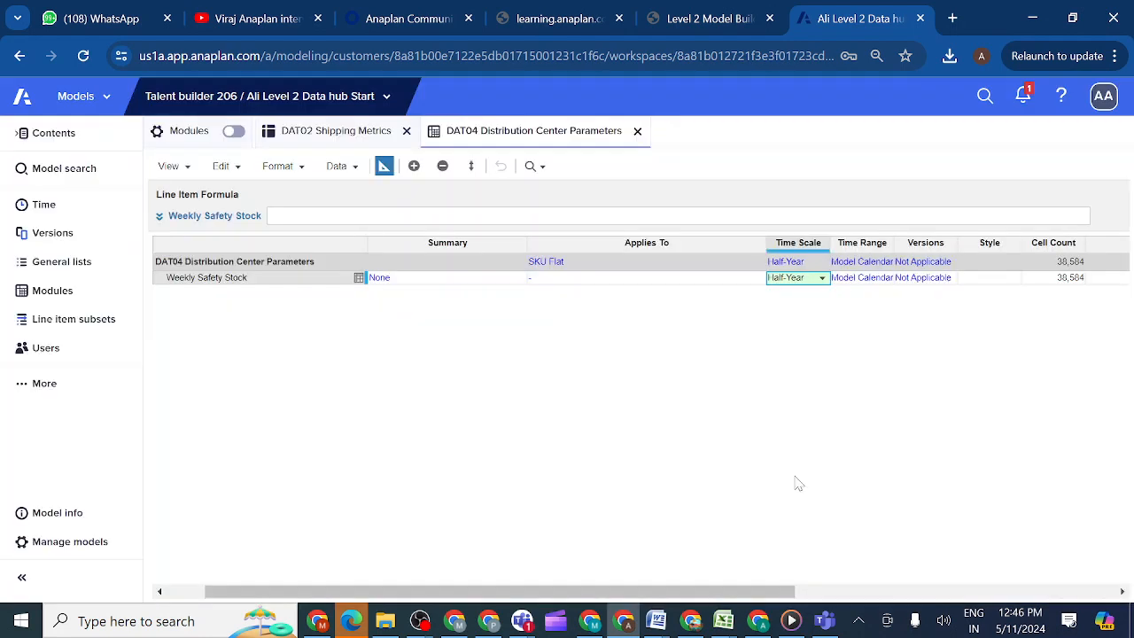
pyautogui.click(382, 168)
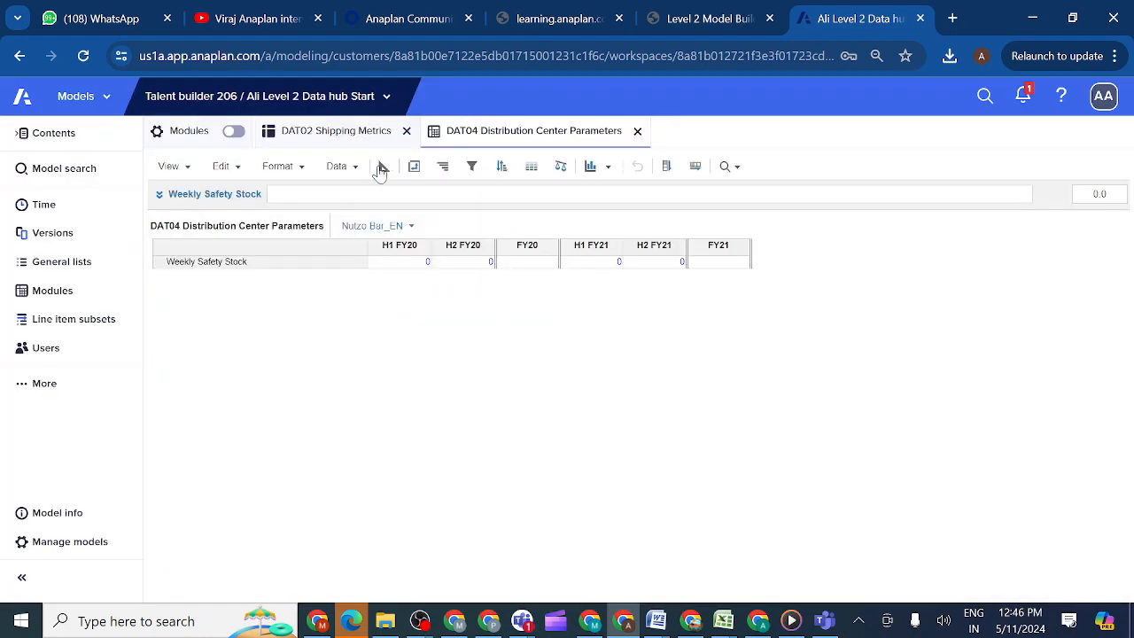
# Step: Download Weekly Safety Stock.csv from the course page, review the Export saved view requirements, and switch back to the DAT04 module in Anaplan
pyautogui.click(708, 19)
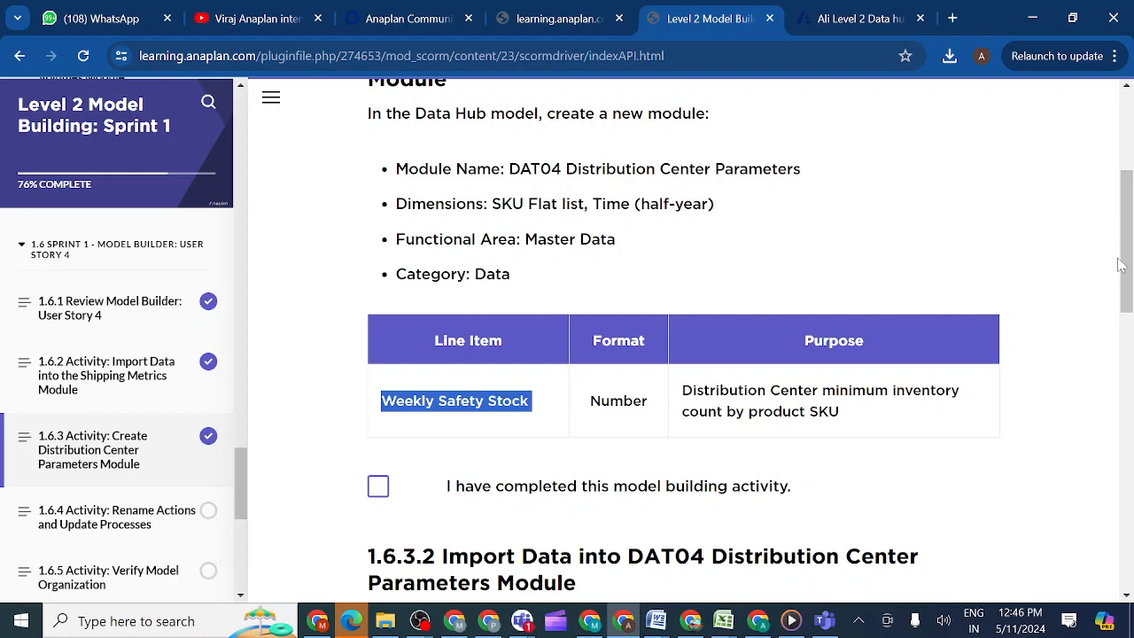
pyautogui.moveTo(1131, 257); pyautogui.dragTo(1128, 347)
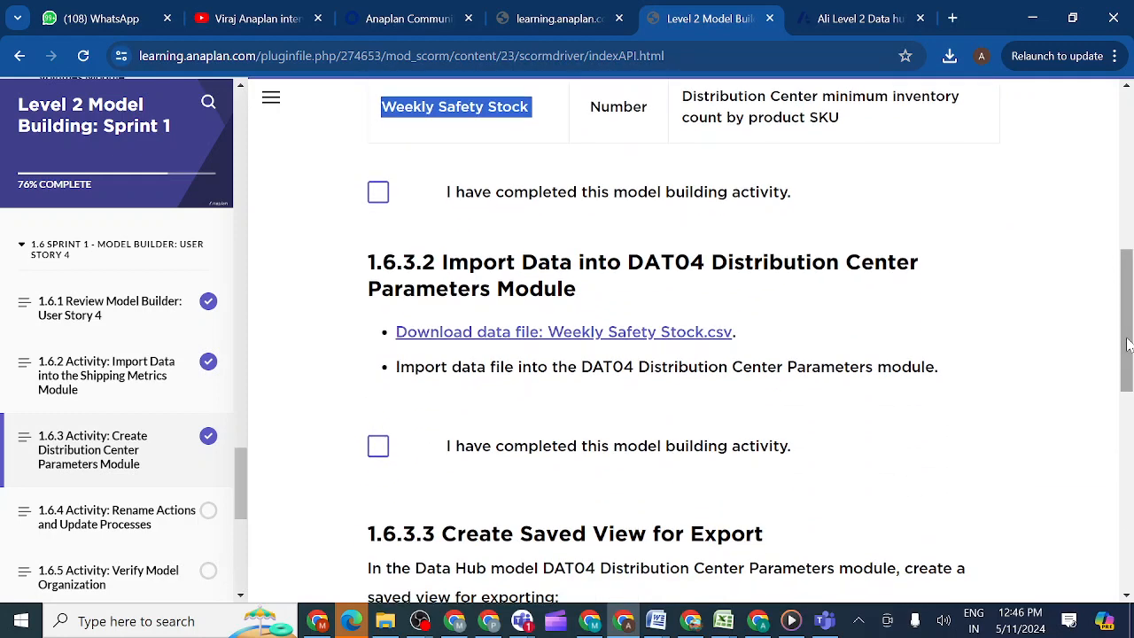
pyautogui.click(508, 348)
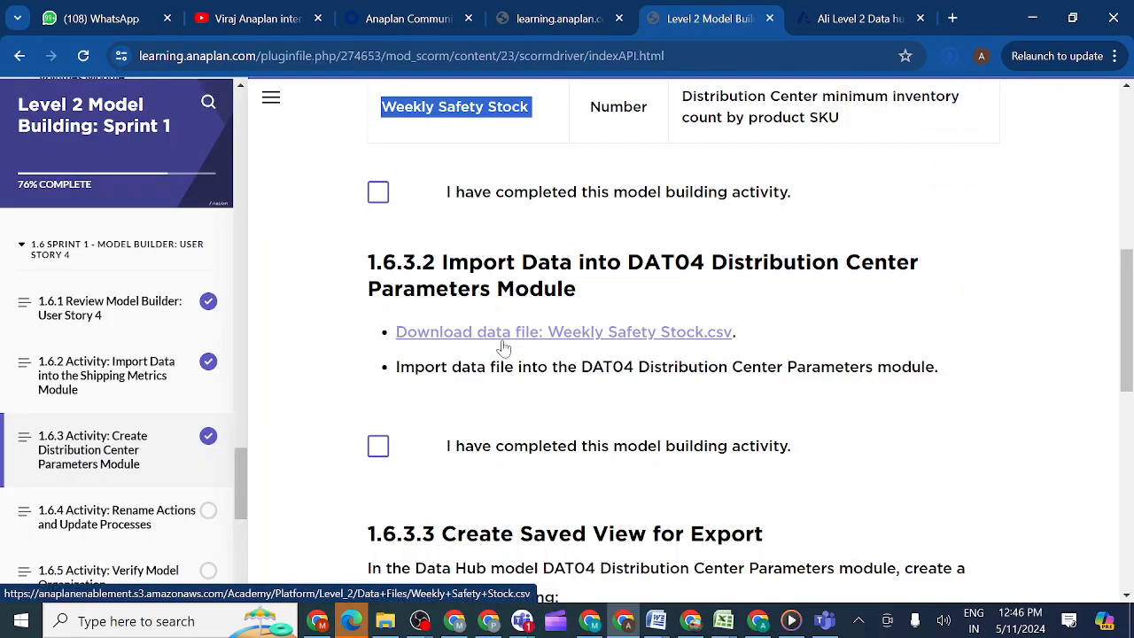
pyautogui.click(750, 312)
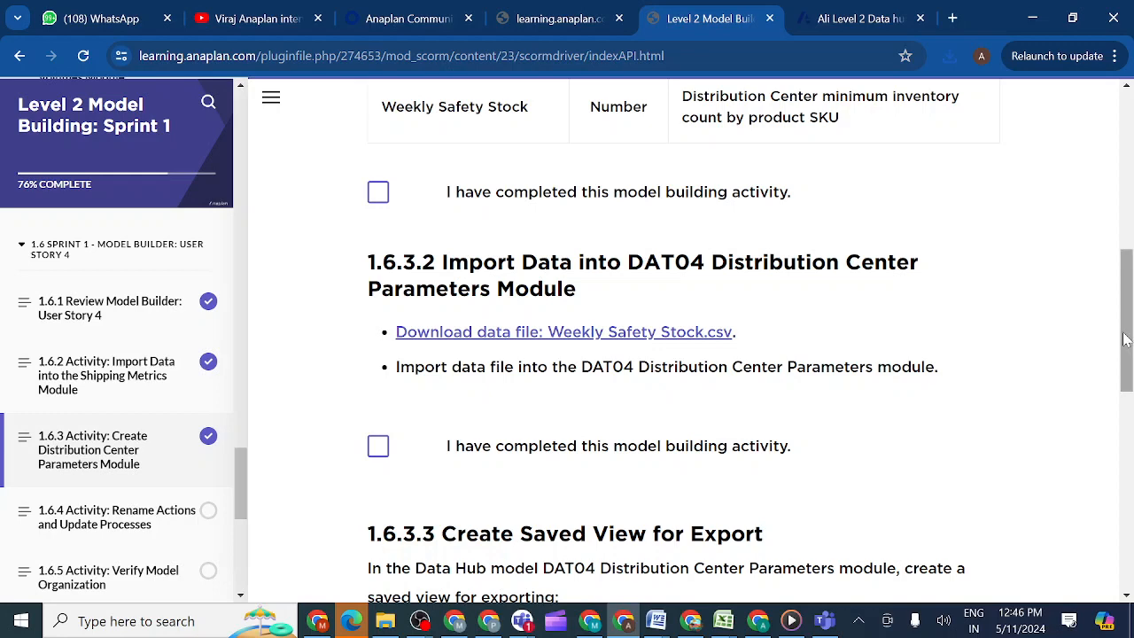
pyautogui.moveTo(1127, 337); pyautogui.dragTo(1130, 480)
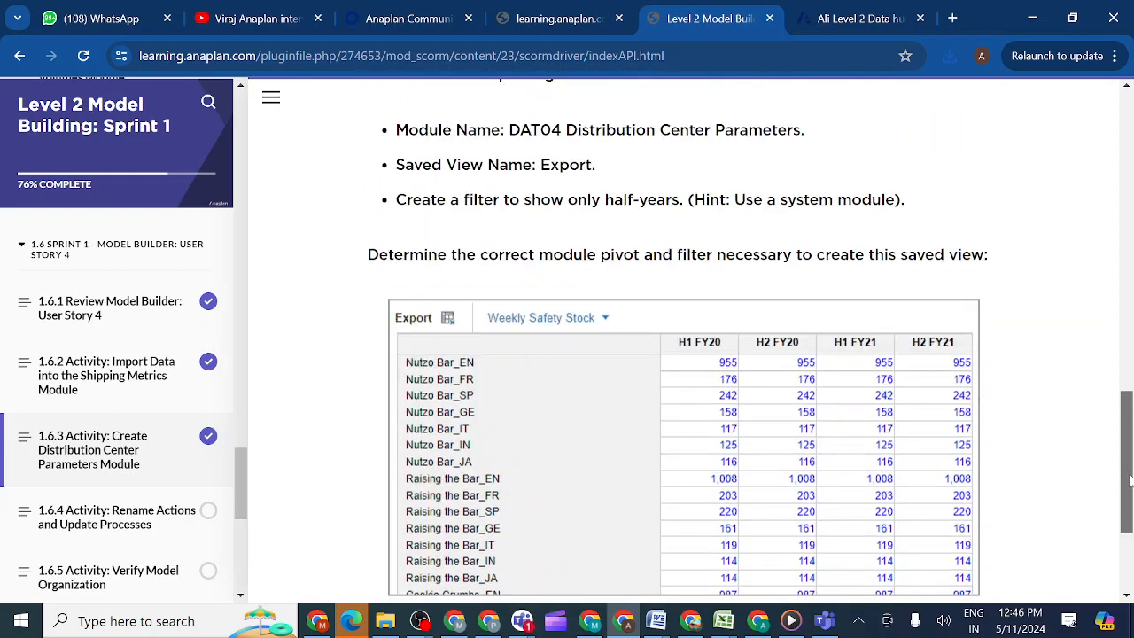
pyautogui.click(846, 21)
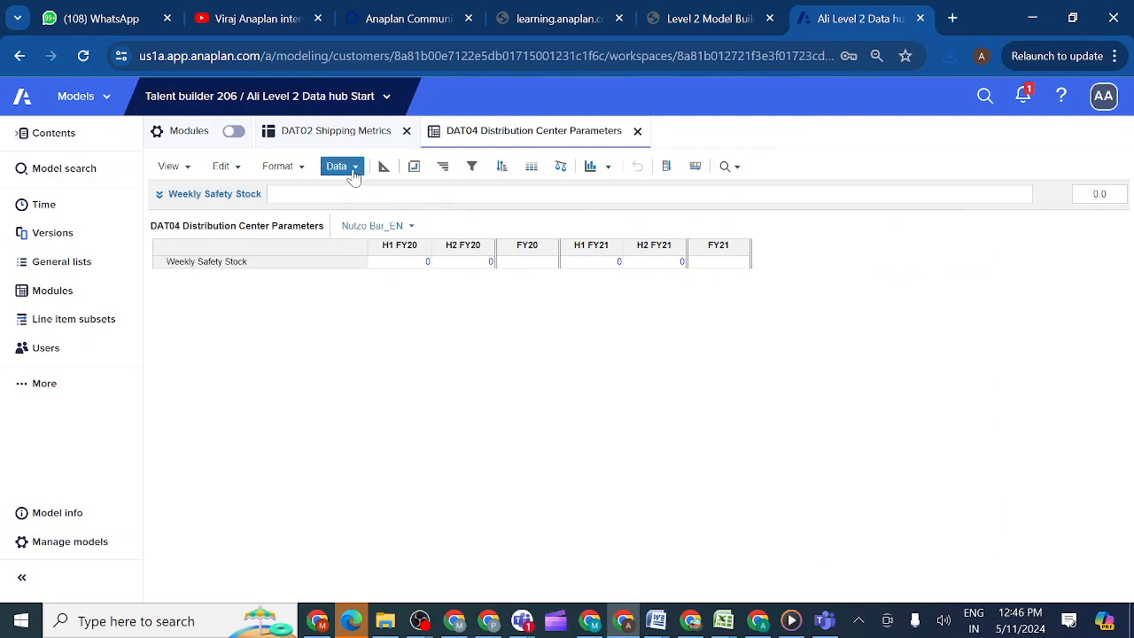
# Step: Start a data import into DAT04 from Weekly+Safety+Stock (4).csv, setting it as the default file for Admins Only and accepting the default-file confirmation
pyautogui.click(353, 172)
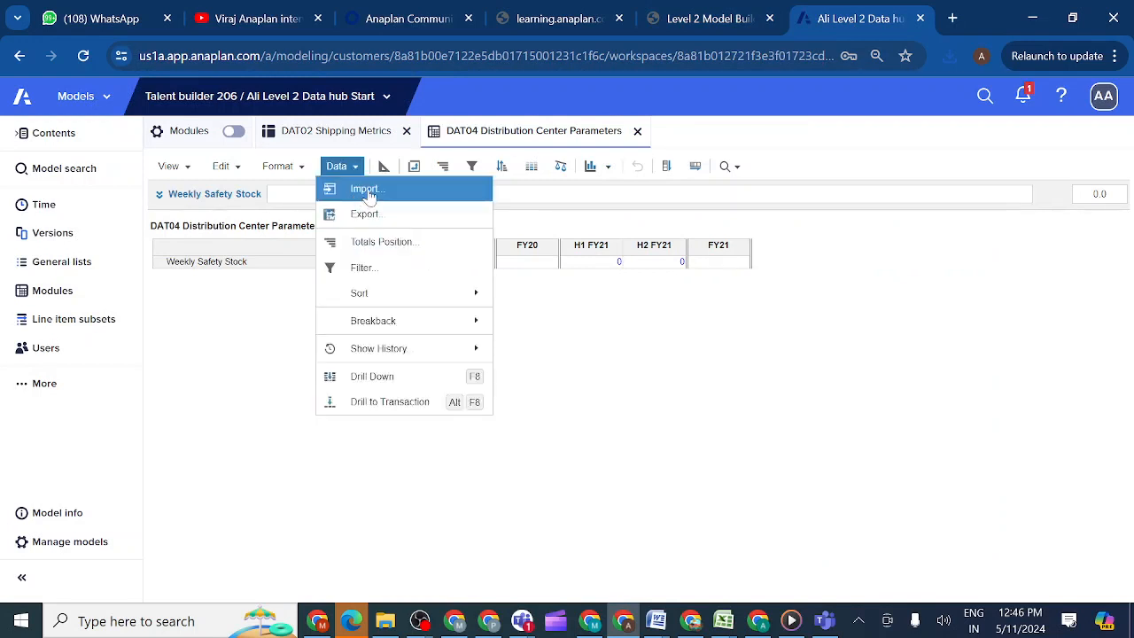
pyautogui.click(367, 190)
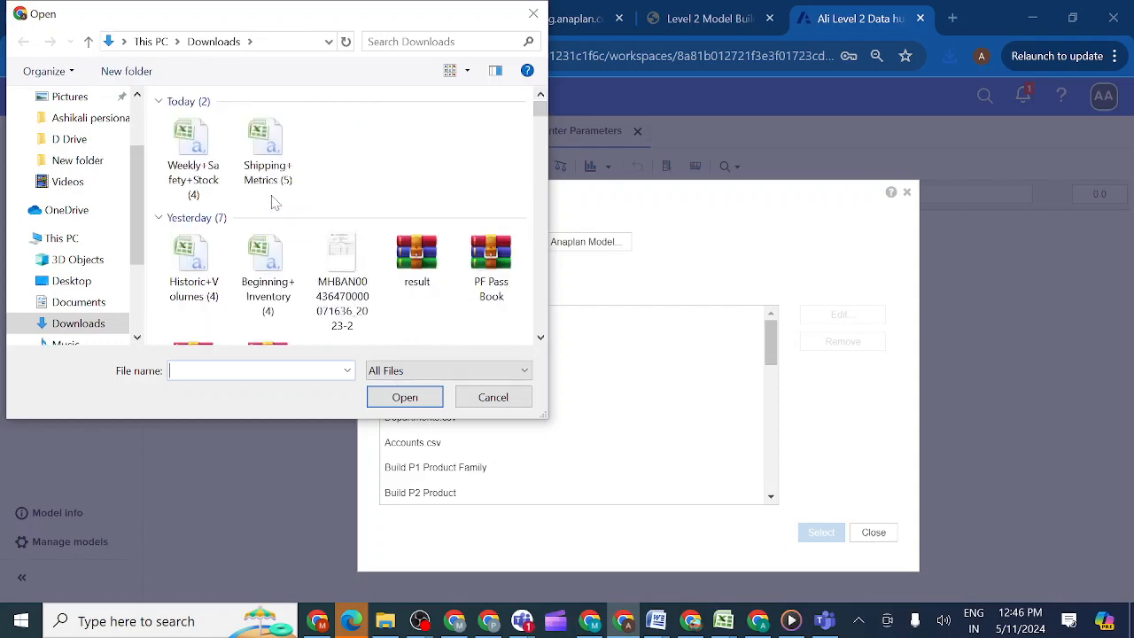
pyautogui.doubleClick(191, 148)
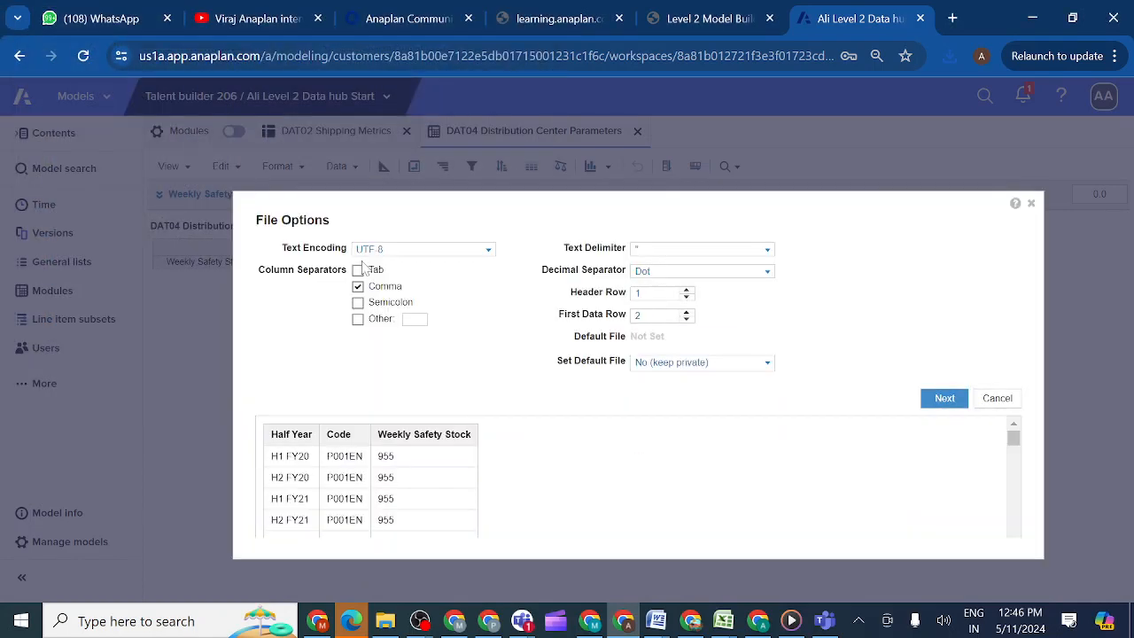
pyautogui.click(767, 371)
pyautogui.click(701, 415)
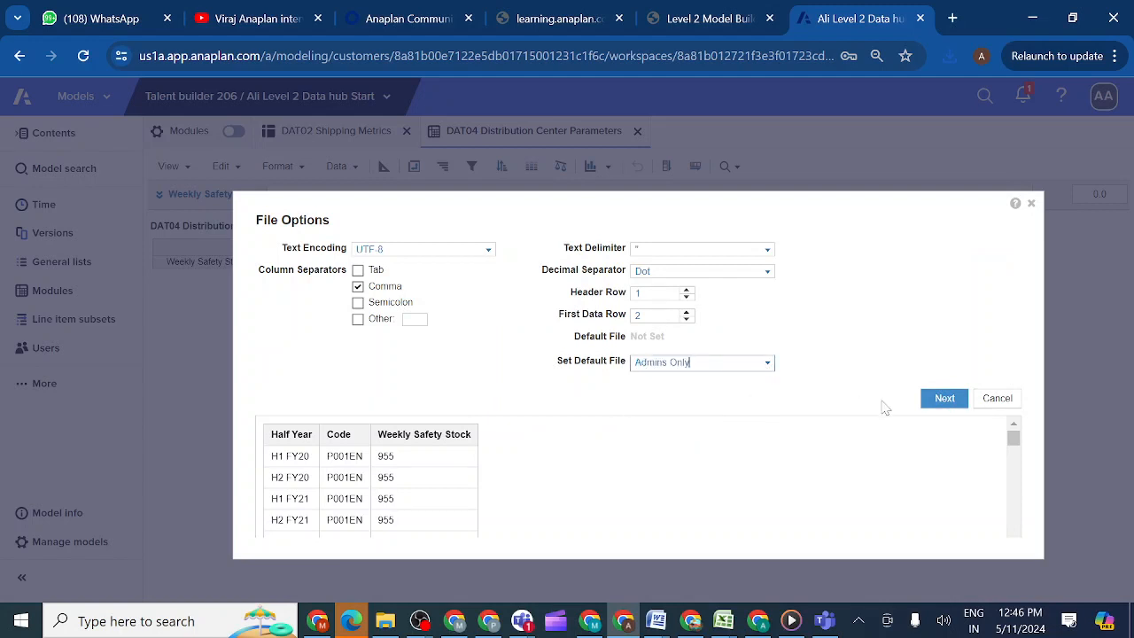
pyautogui.click(946, 398)
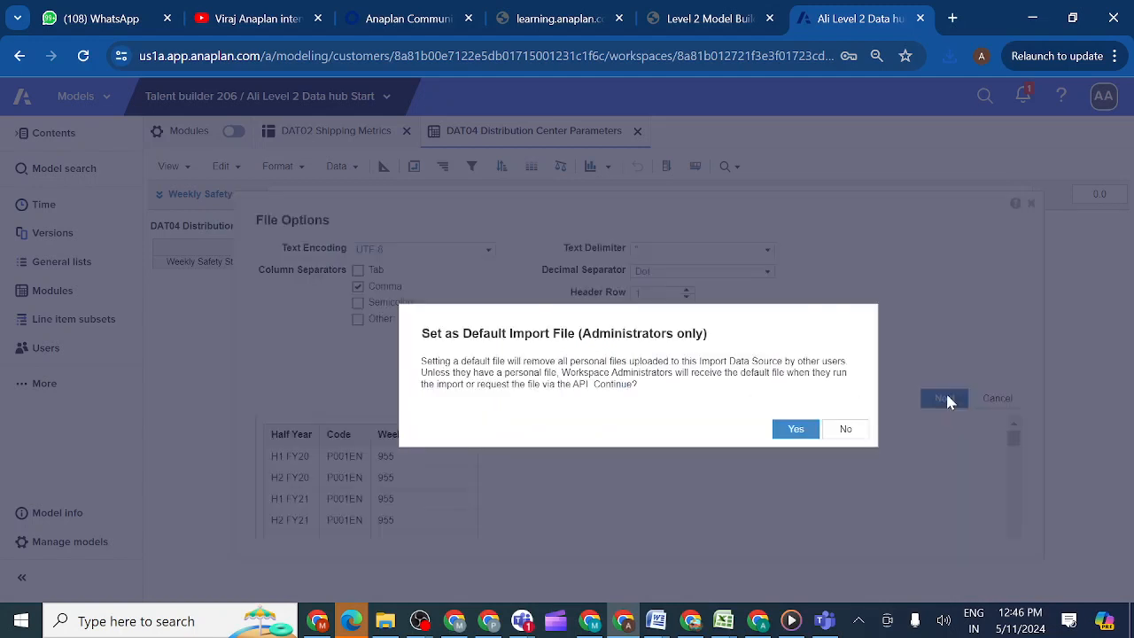
pyautogui.click(779, 432)
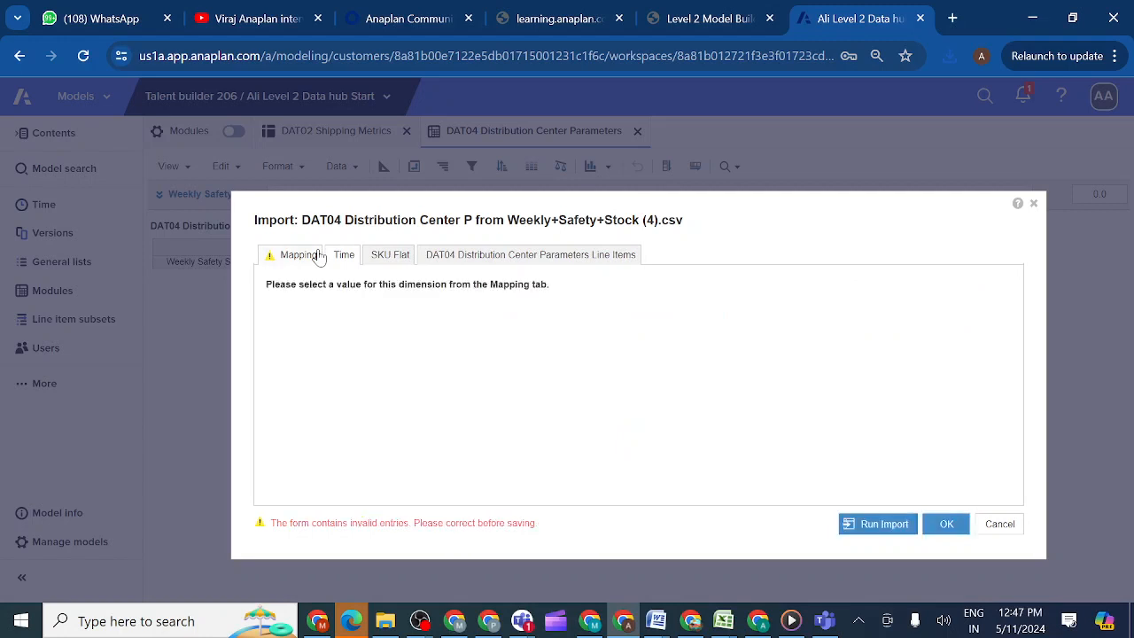
# Step: Map source Column 1: Half Year to Time and Column 2: Code to SKU Flat in the import mapping
pyautogui.click(286, 264)
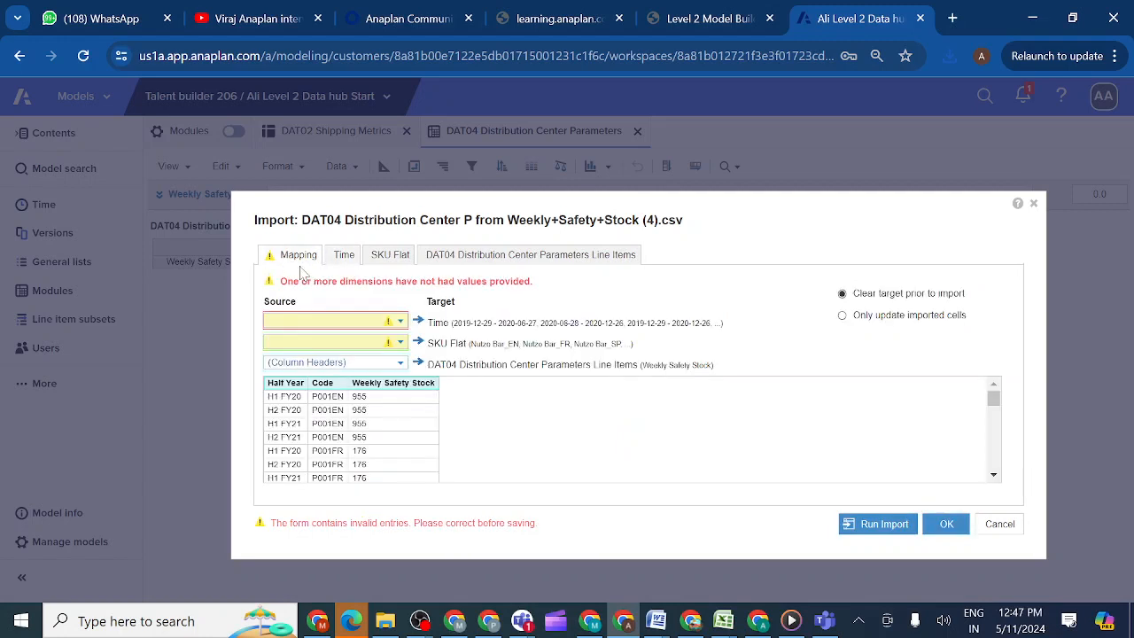
pyautogui.click(401, 323)
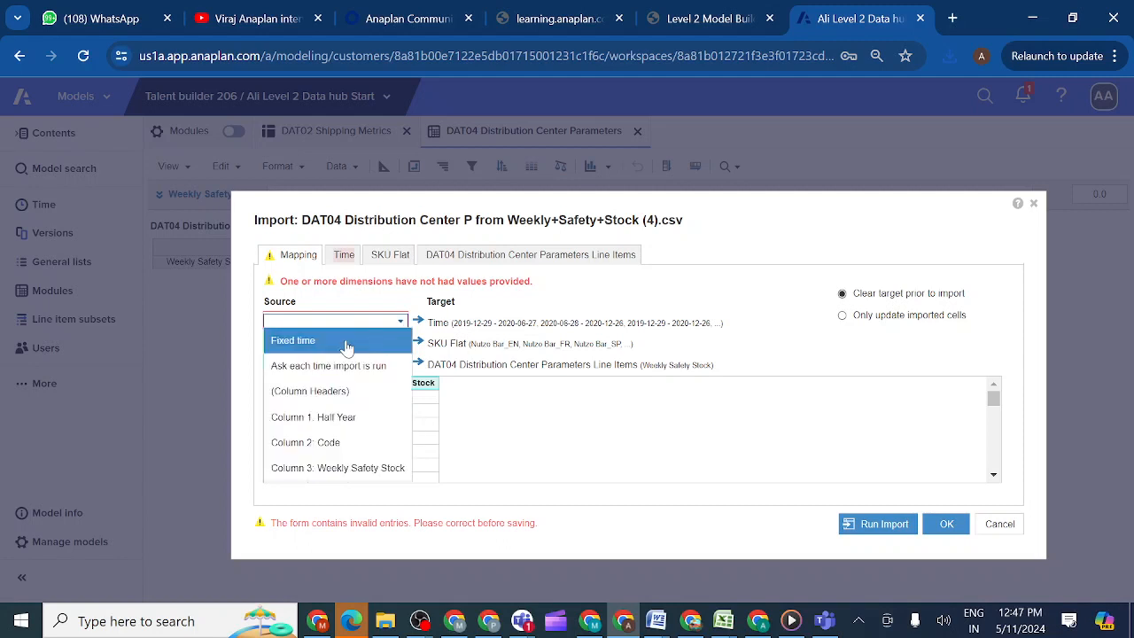
pyautogui.click(326, 421)
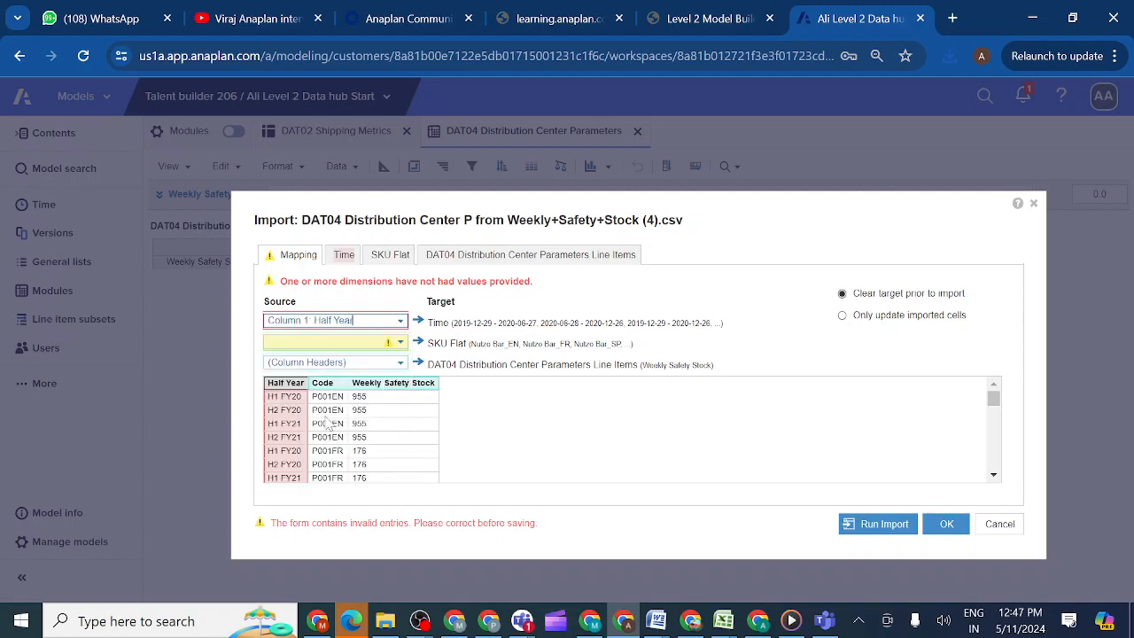
pyautogui.click(401, 343)
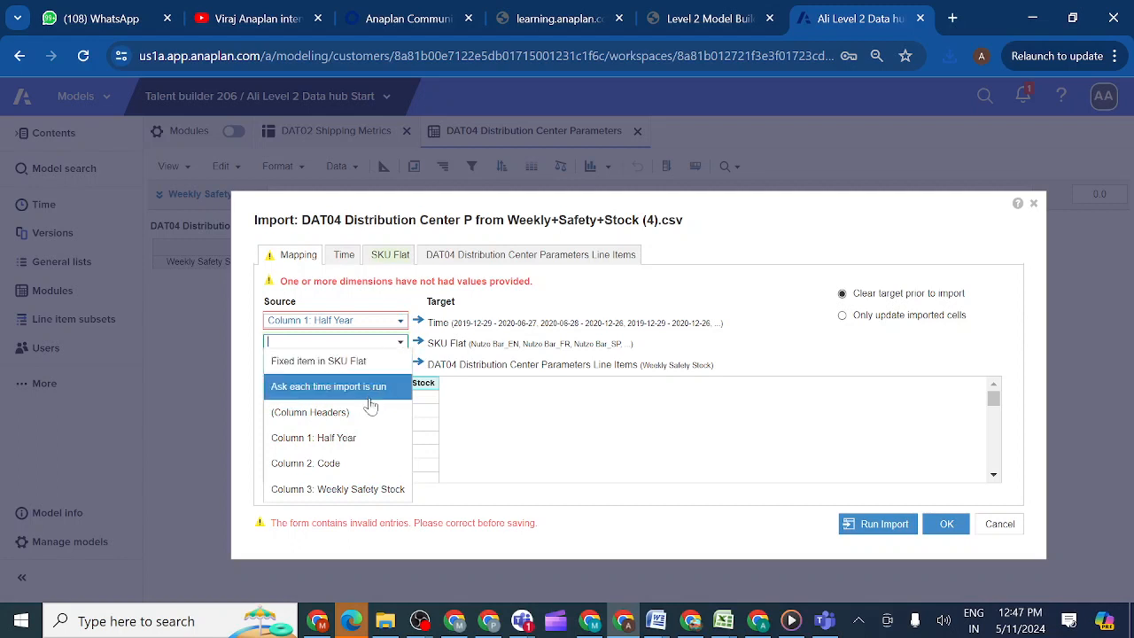
pyautogui.click(359, 438)
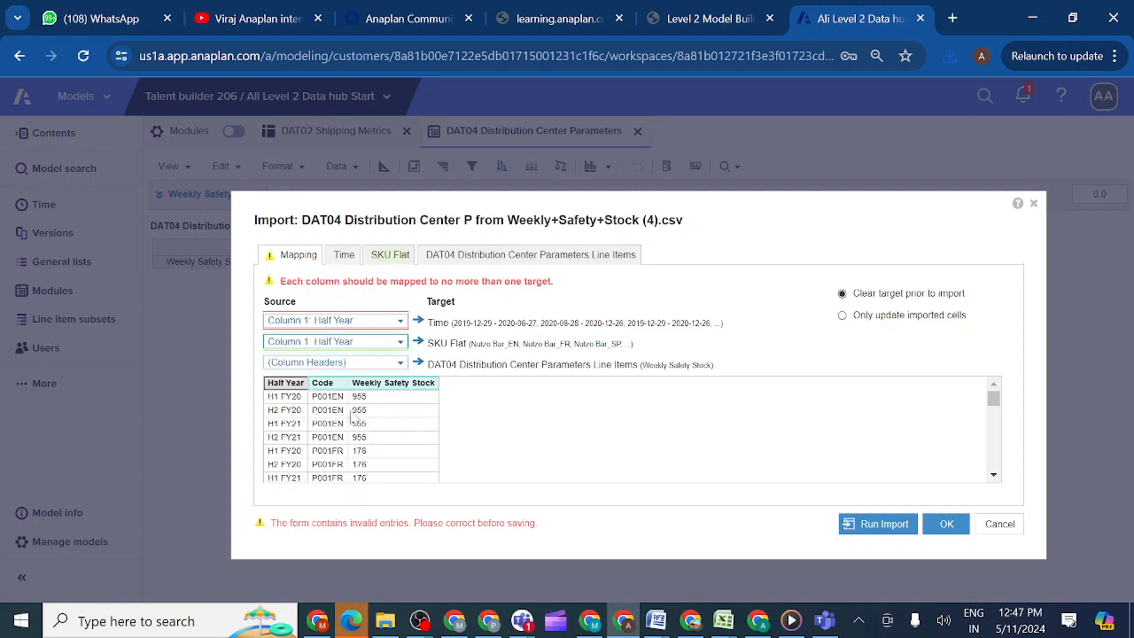
pyautogui.click(401, 343)
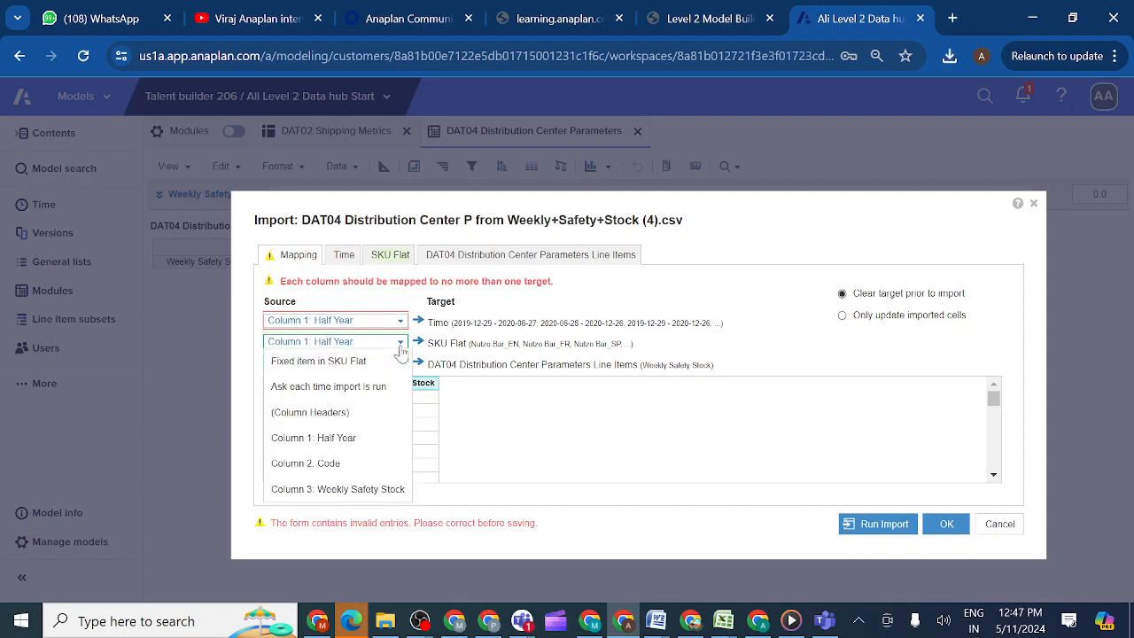
pyautogui.click(359, 461)
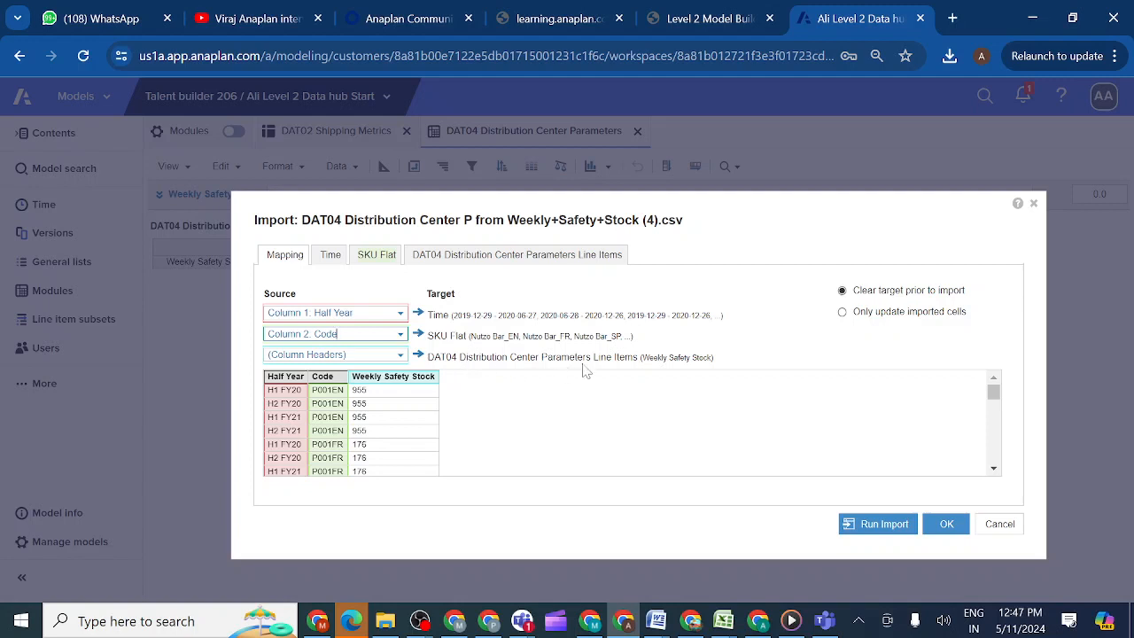
# Step: Review the Time, SKU Flat and line item mappings, run the Weekly Safety Stock import and close its result summary
pyautogui.click(330, 255)
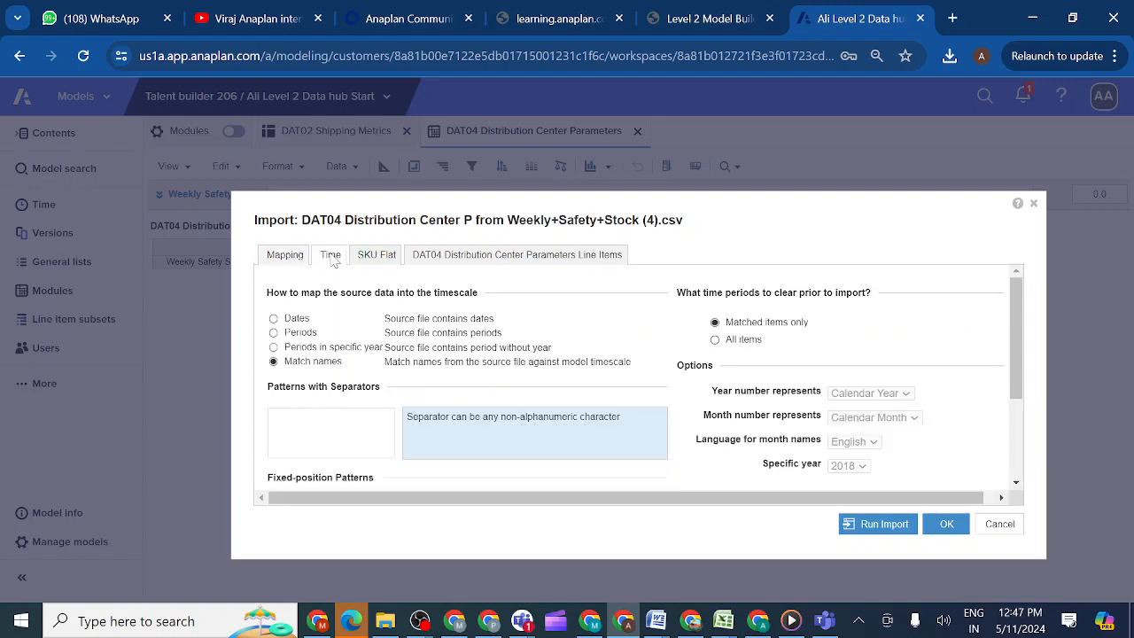
pyautogui.click(377, 256)
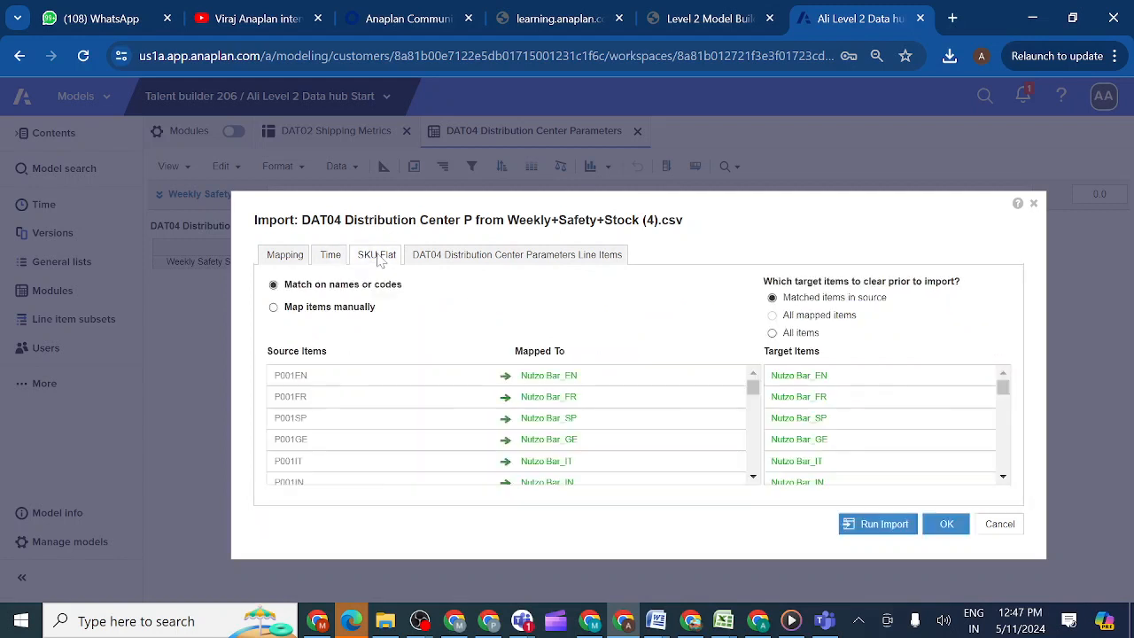
pyautogui.click(452, 264)
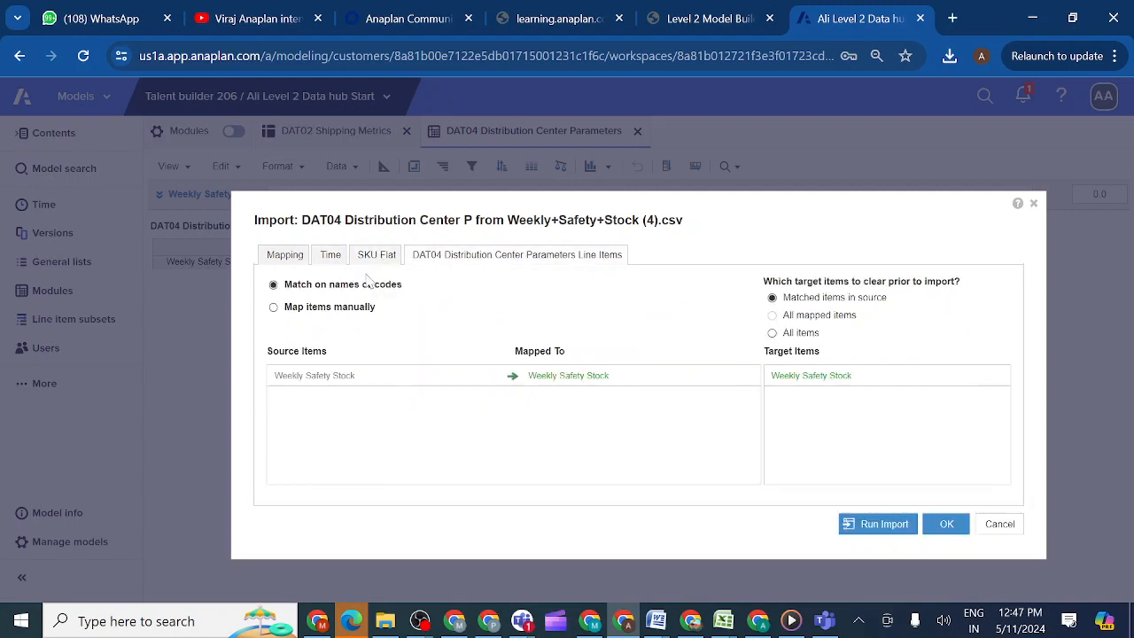
pyautogui.click(883, 527)
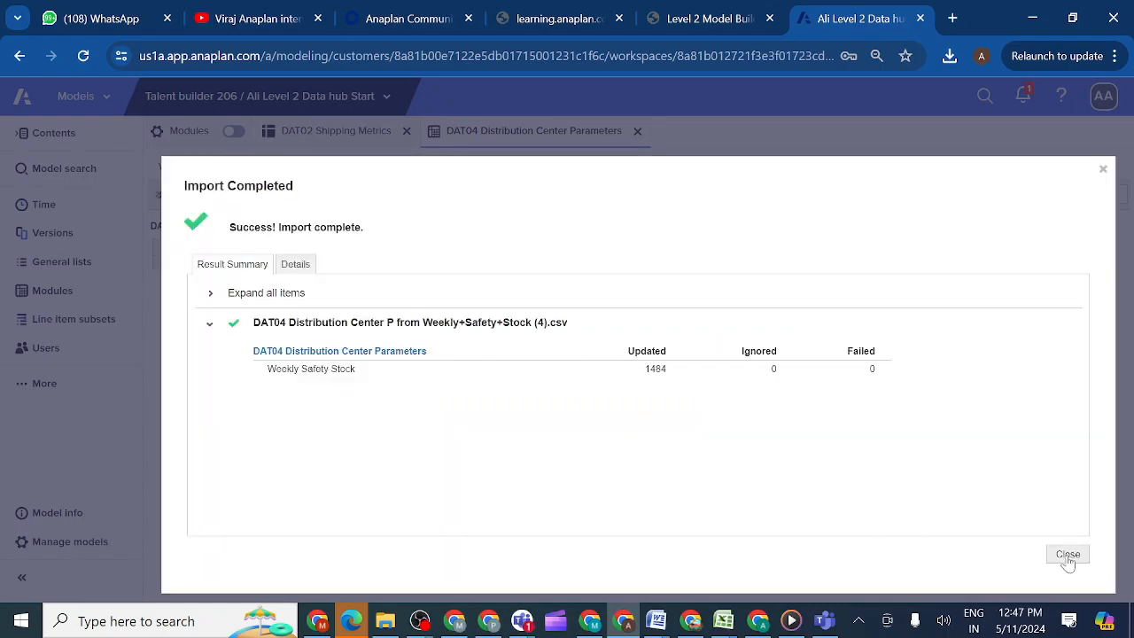
pyautogui.click(1068, 555)
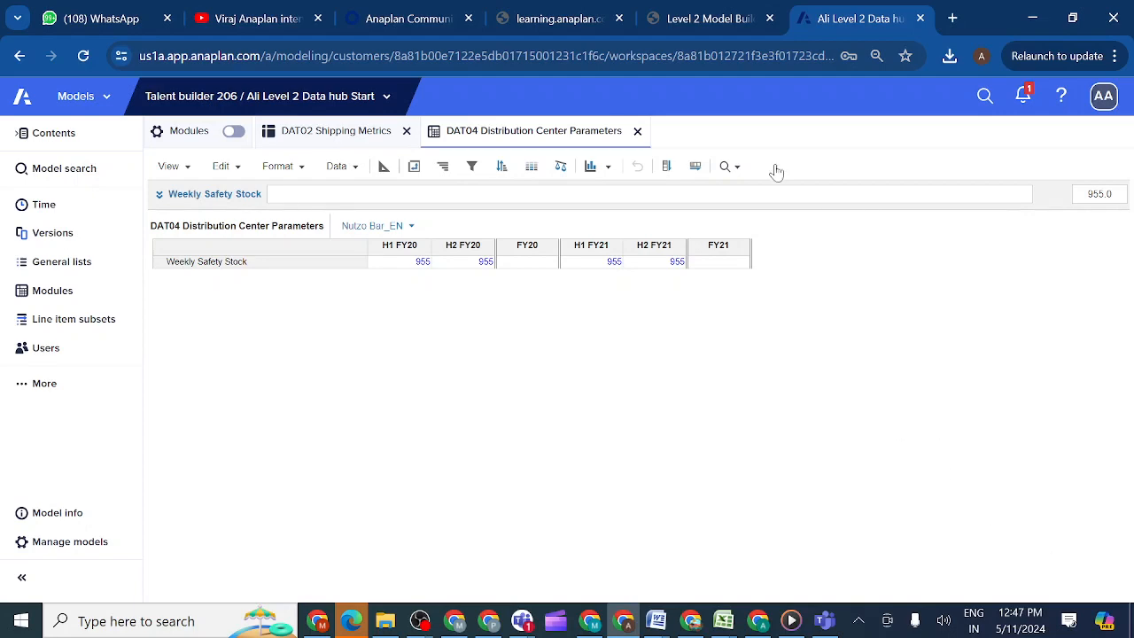
# Step: Copy the saved view name from section 1.6.3.3 of the course page and save the DAT04 module's view as "Export."
pyautogui.click(709, 26)
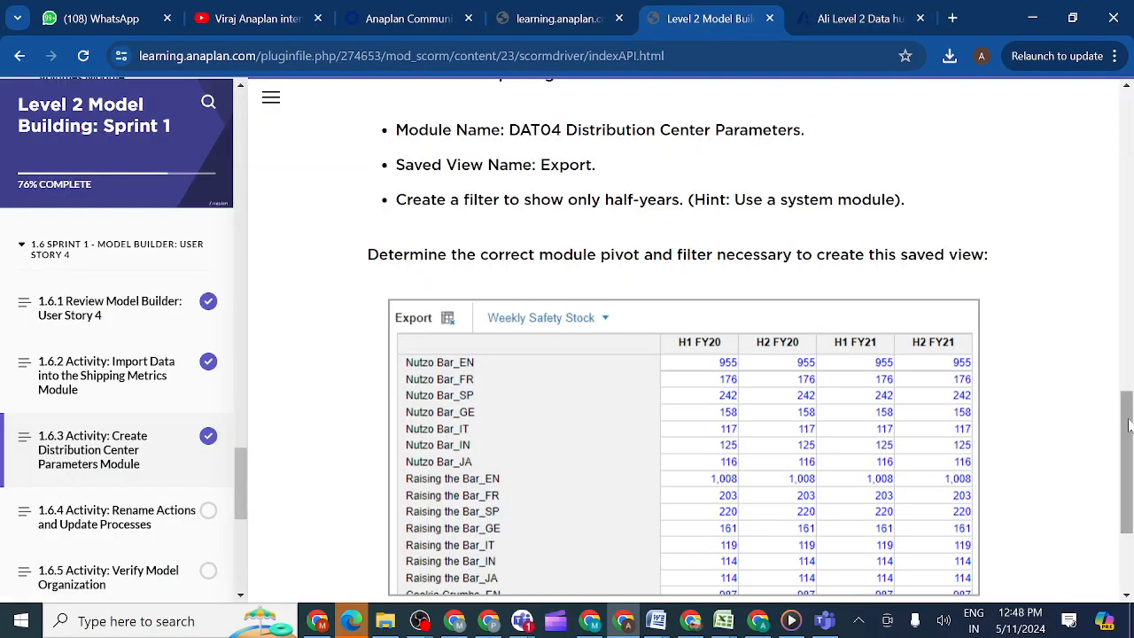
pyautogui.moveTo(1128, 425); pyautogui.dragTo(1109, 388)
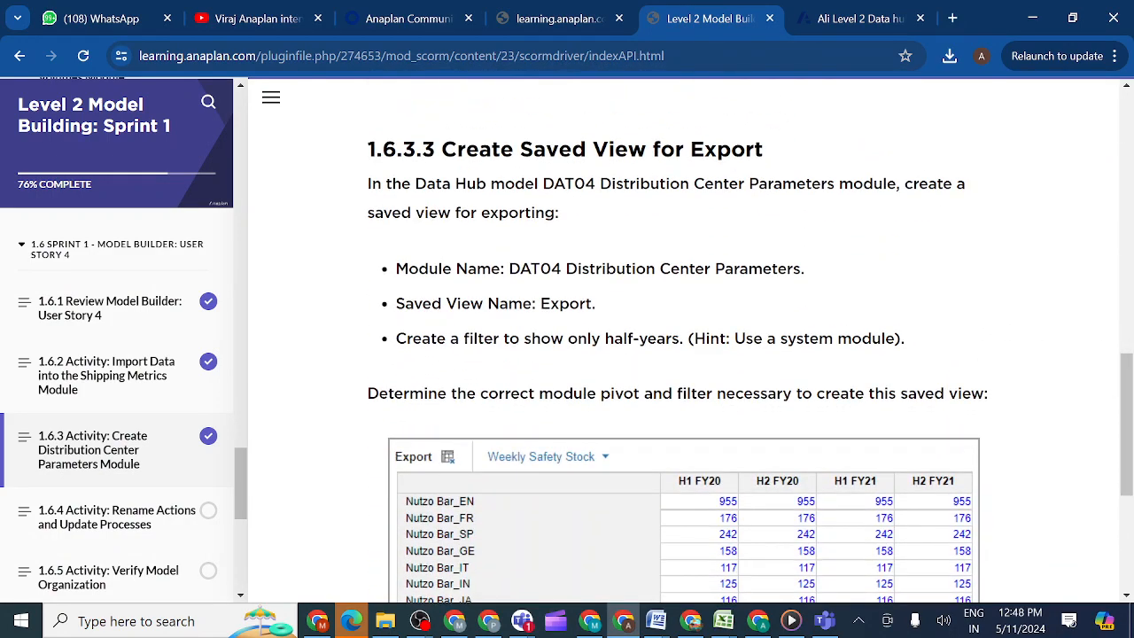
pyautogui.moveTo(541, 303); pyautogui.dragTo(618, 312)
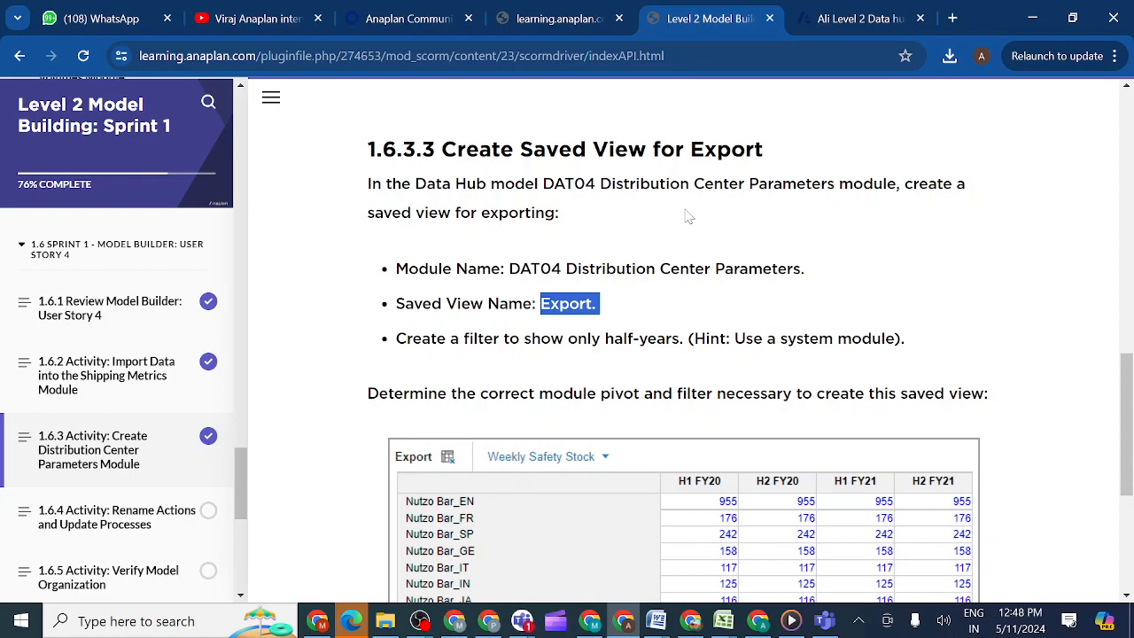
pyautogui.click(856, 19)
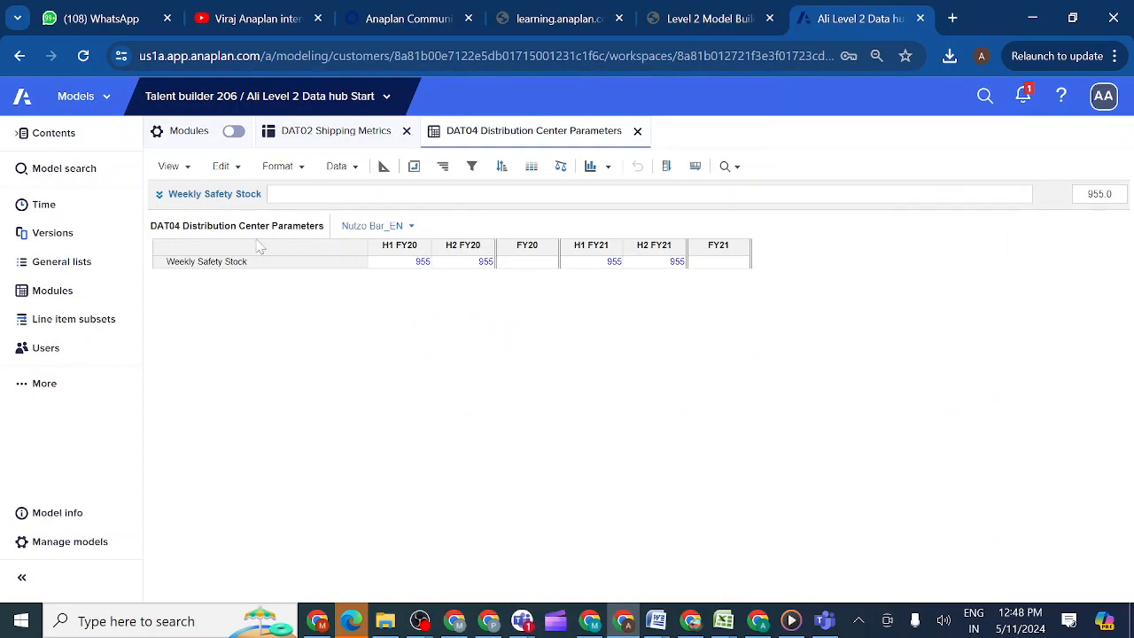
pyautogui.click(182, 166)
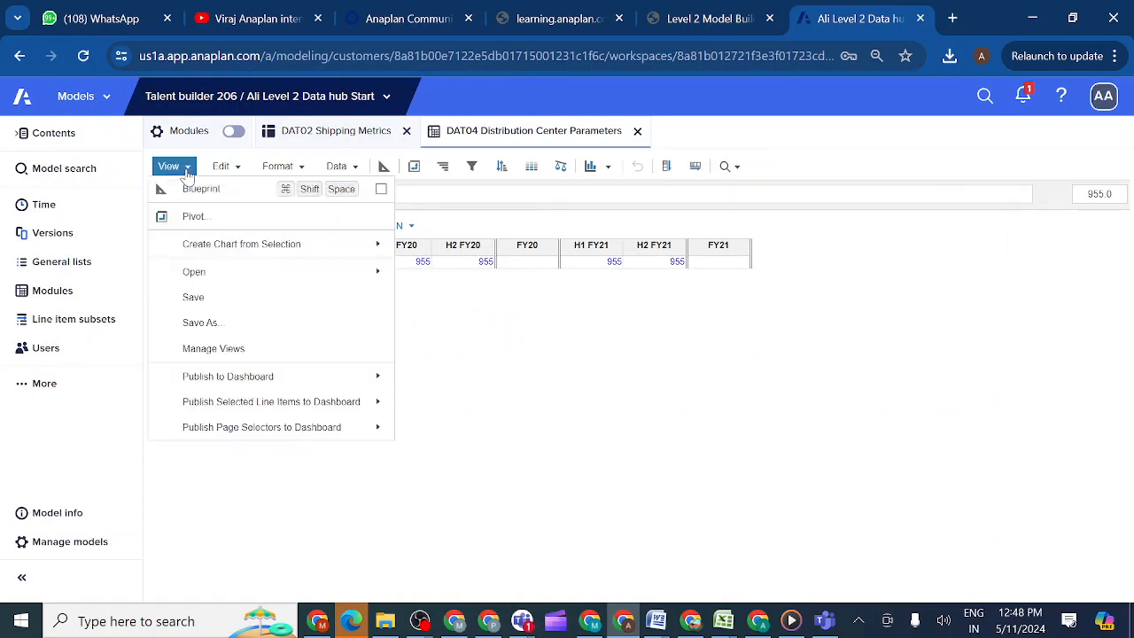
pyautogui.click(204, 325)
pyautogui.press('BackSpace')
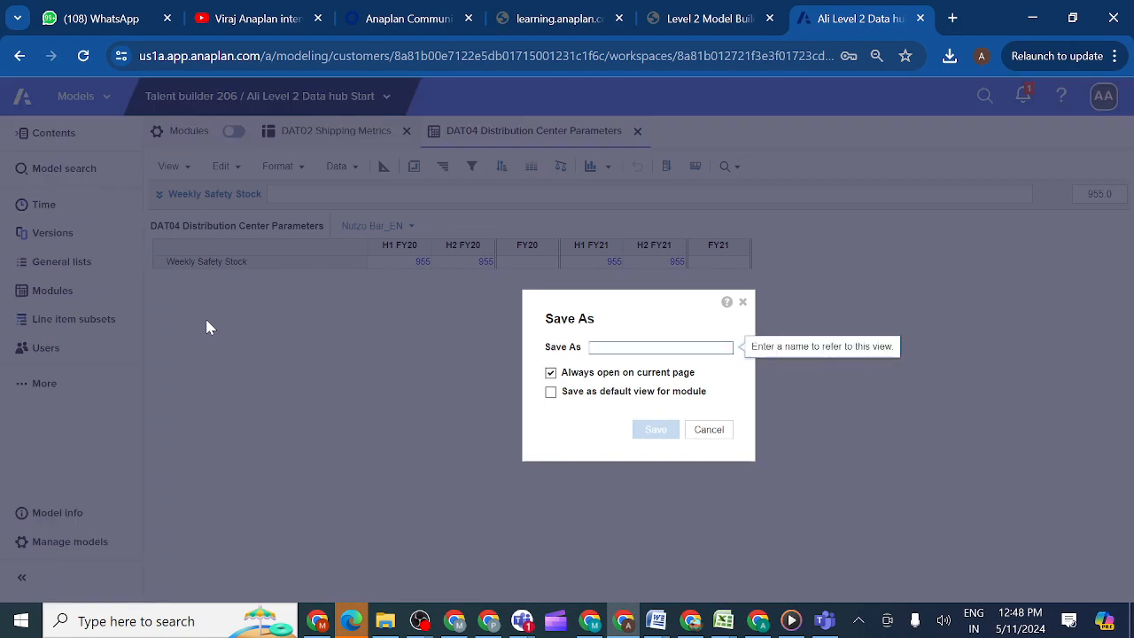
pyautogui.write('Export.')
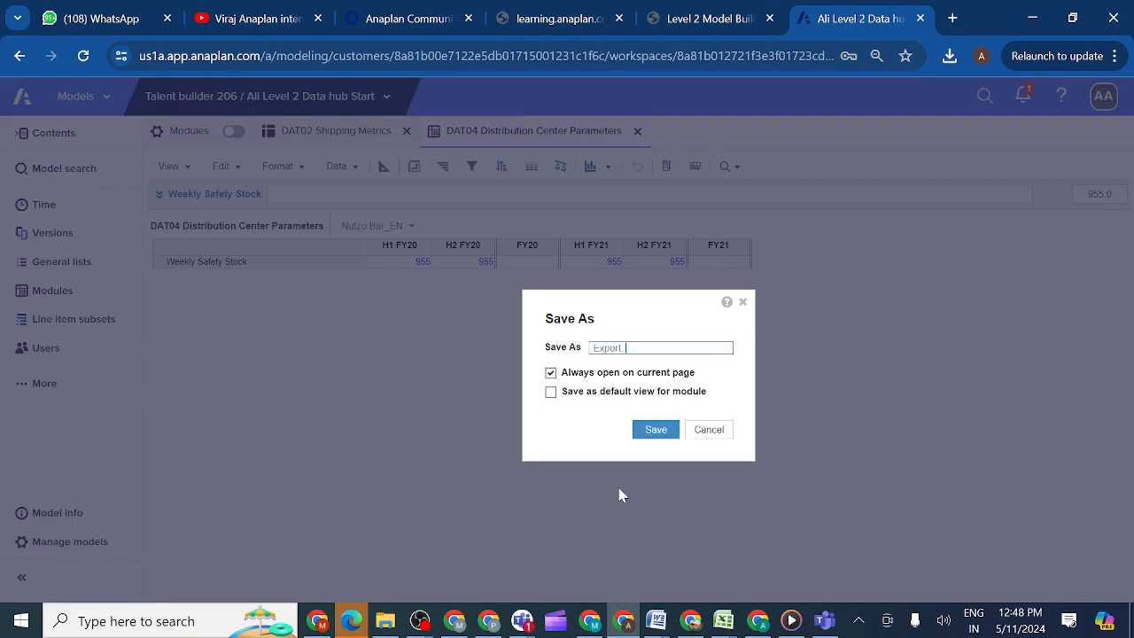
pyautogui.click(655, 432)
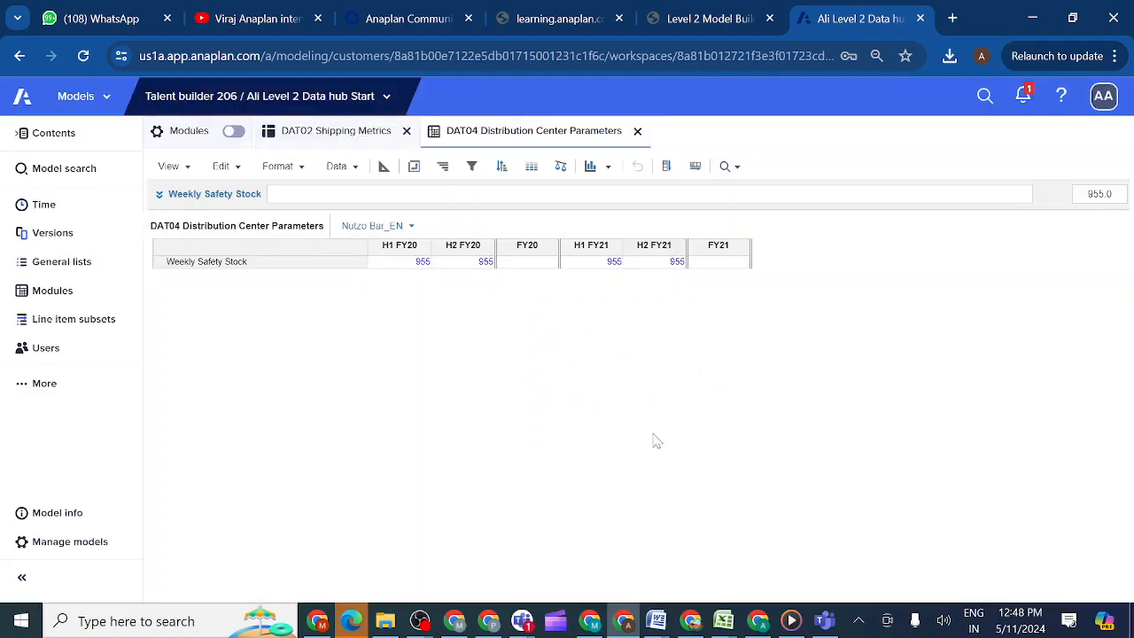
# Step: Pivot the DAT04 module's default view to place Line Items on pages and SKU Flat on rows, following the course page's example
pyautogui.click(413, 166)
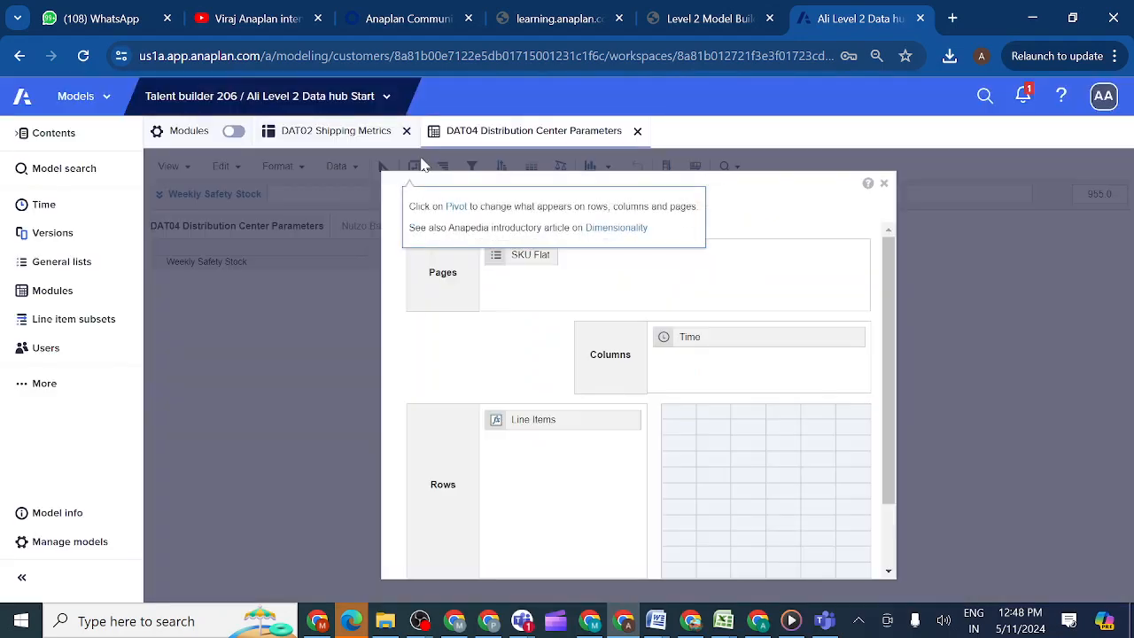
pyautogui.click(703, 18)
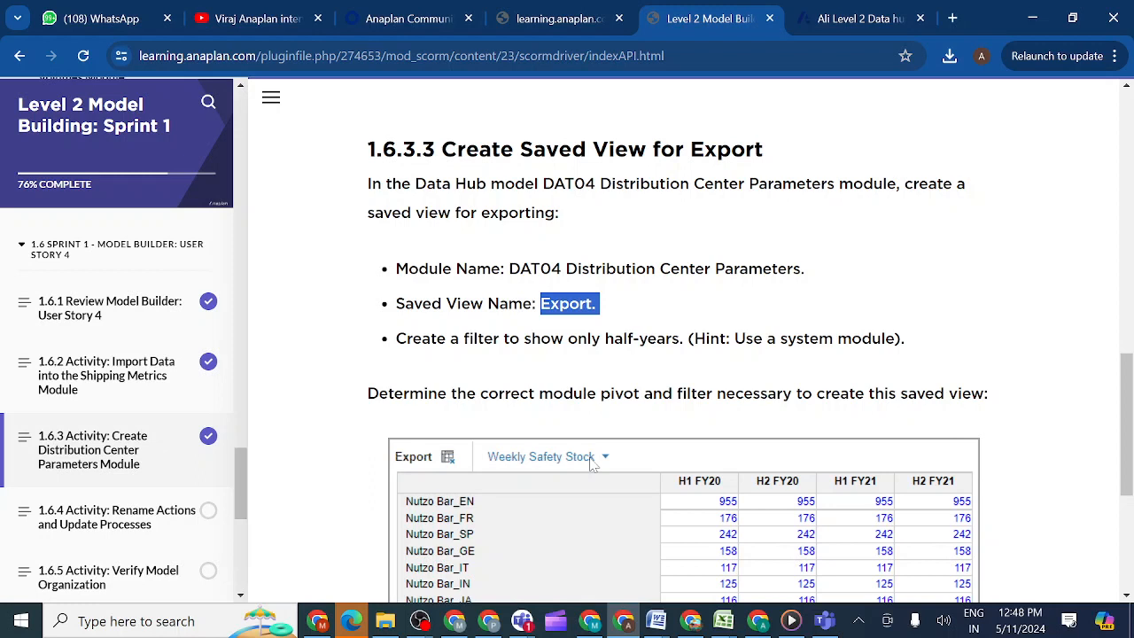
pyautogui.click(844, 24)
pyautogui.moveTo(512, 420); pyautogui.dragTo(664, 269)
pyautogui.moveTo(547, 253); pyautogui.dragTo(552, 436)
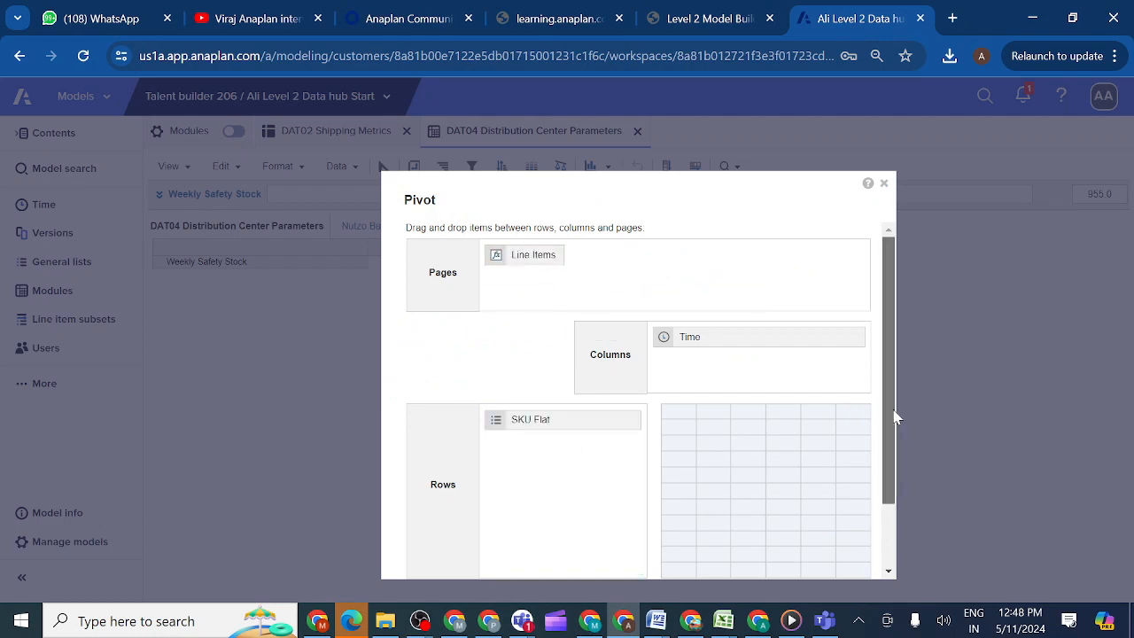
pyautogui.scroll(-3, 895, 417)
pyautogui.click(792, 546)
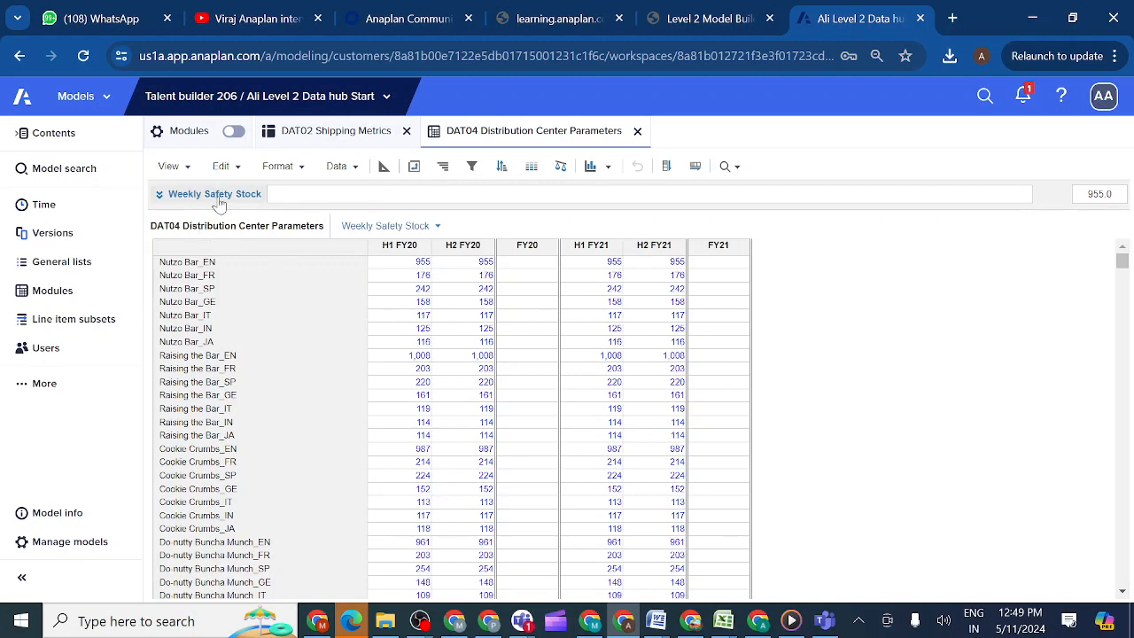
# Step: Open the module's "Export." saved view and pivot it to place Line Items on pages and SKU Flat on rows
pyautogui.click(188, 168)
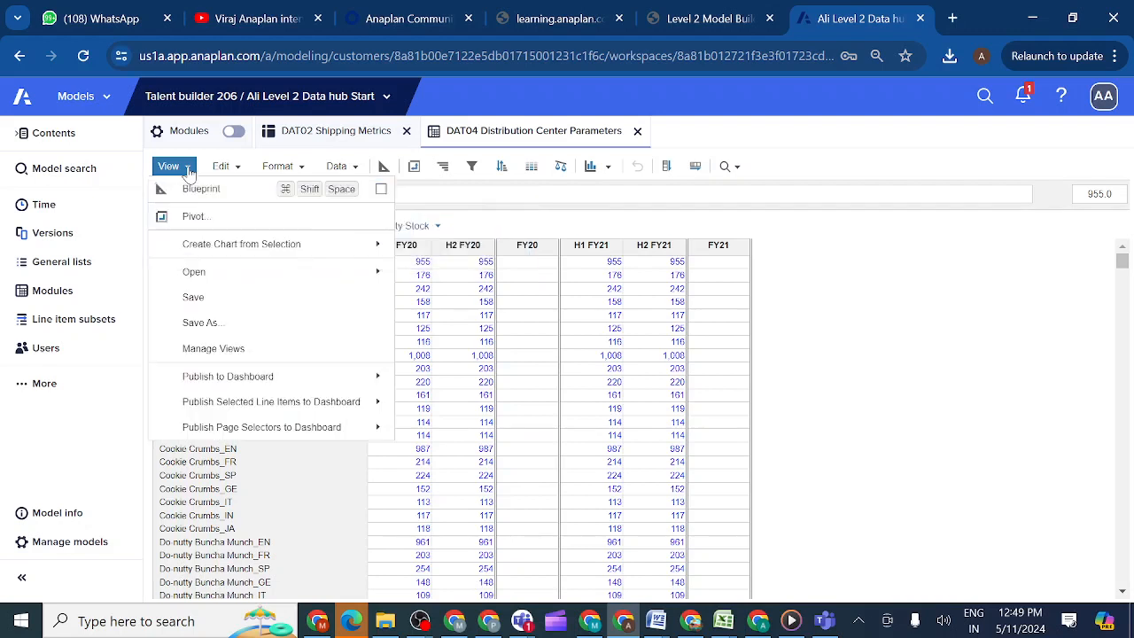
pyautogui.moveTo(296, 271)
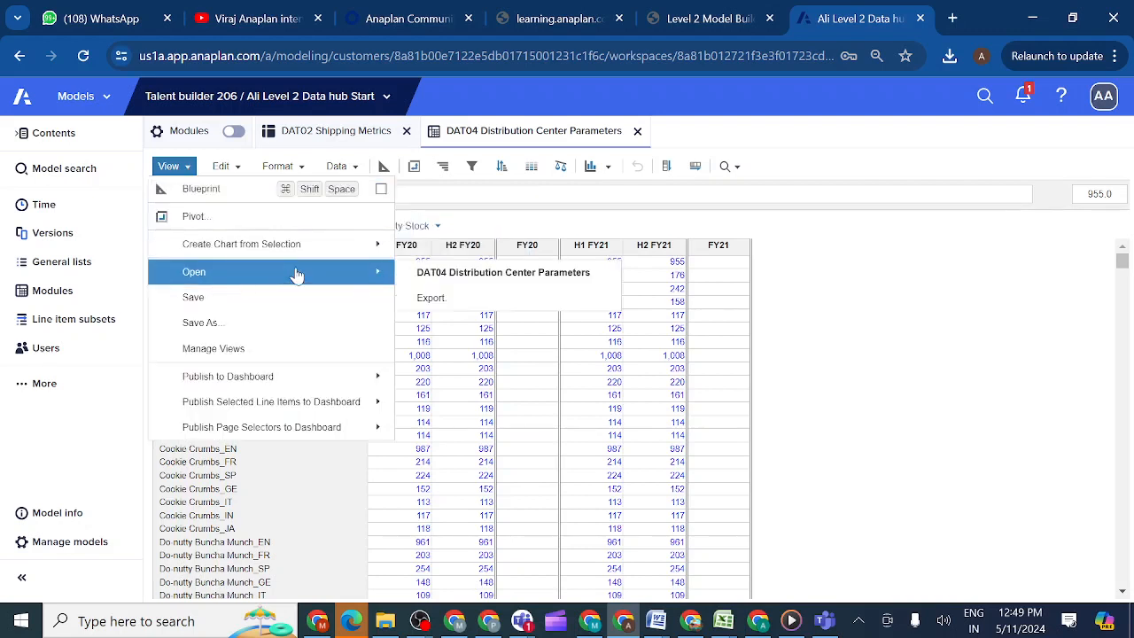
pyautogui.click(422, 299)
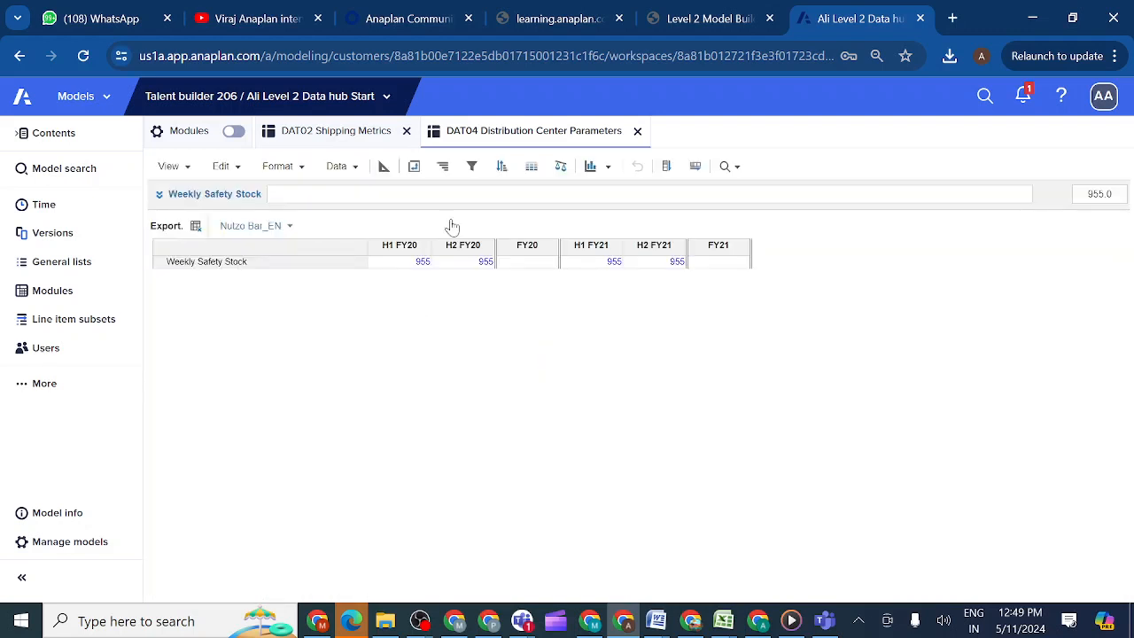
pyautogui.click(413, 167)
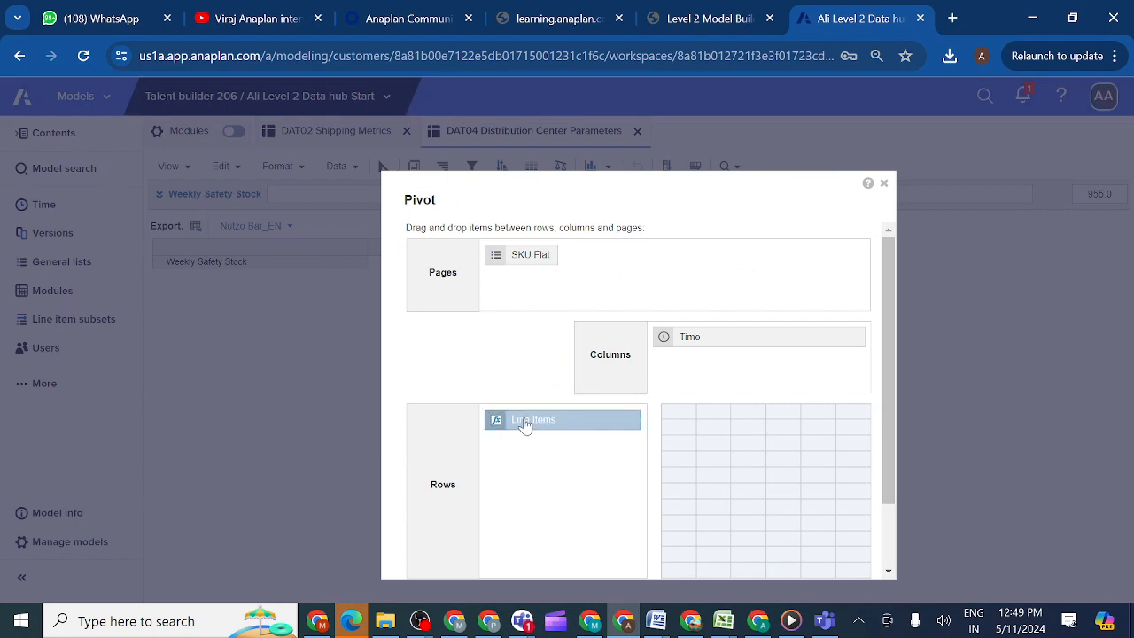
pyautogui.moveTo(524, 425); pyautogui.dragTo(521, 467)
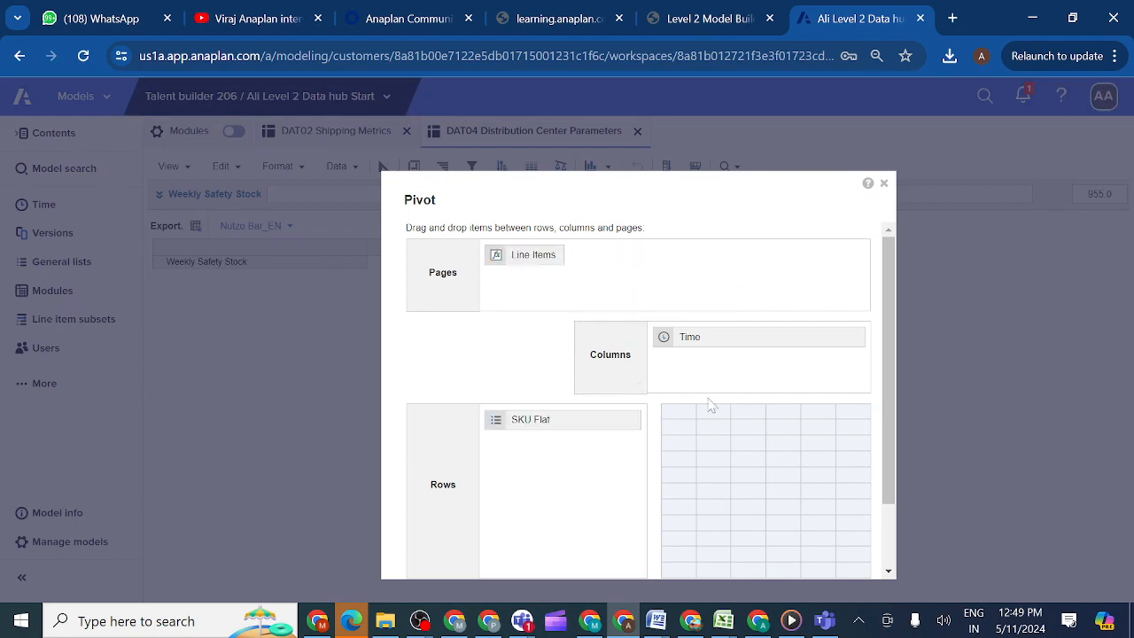
pyautogui.moveTo(895, 390); pyautogui.dragTo(892, 489)
pyautogui.click(793, 548)
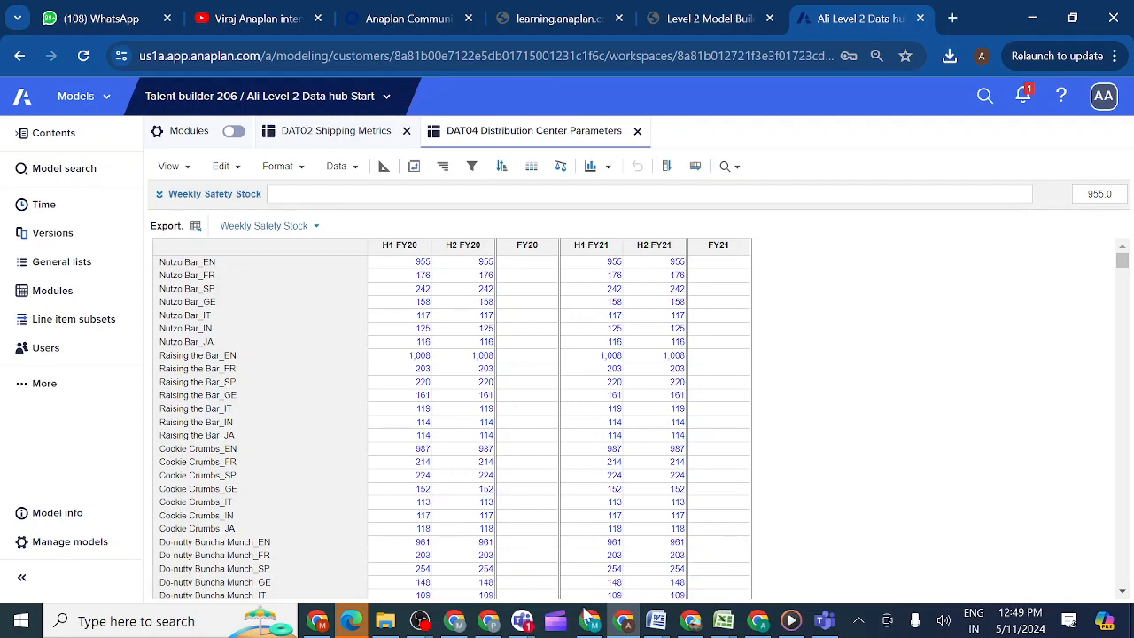
# Step: Switch to Microsoft Teams, close the three leftover Anaplan evening class windows and unmute the microphone in the running meeting
pyautogui.moveTo(529, 626)
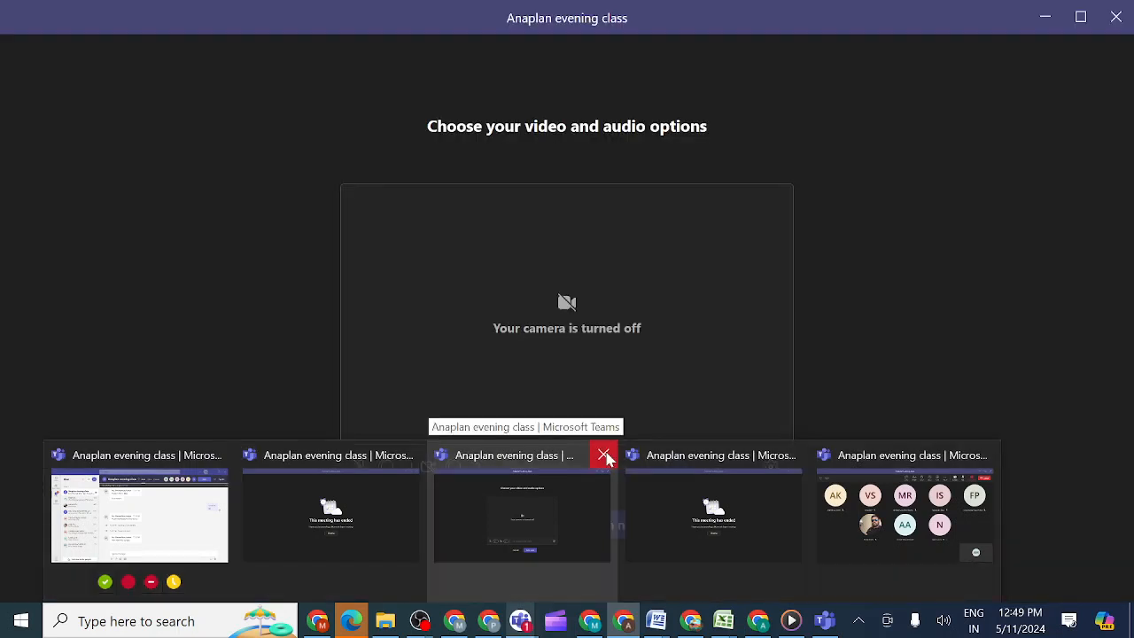
pyautogui.click(604, 456)
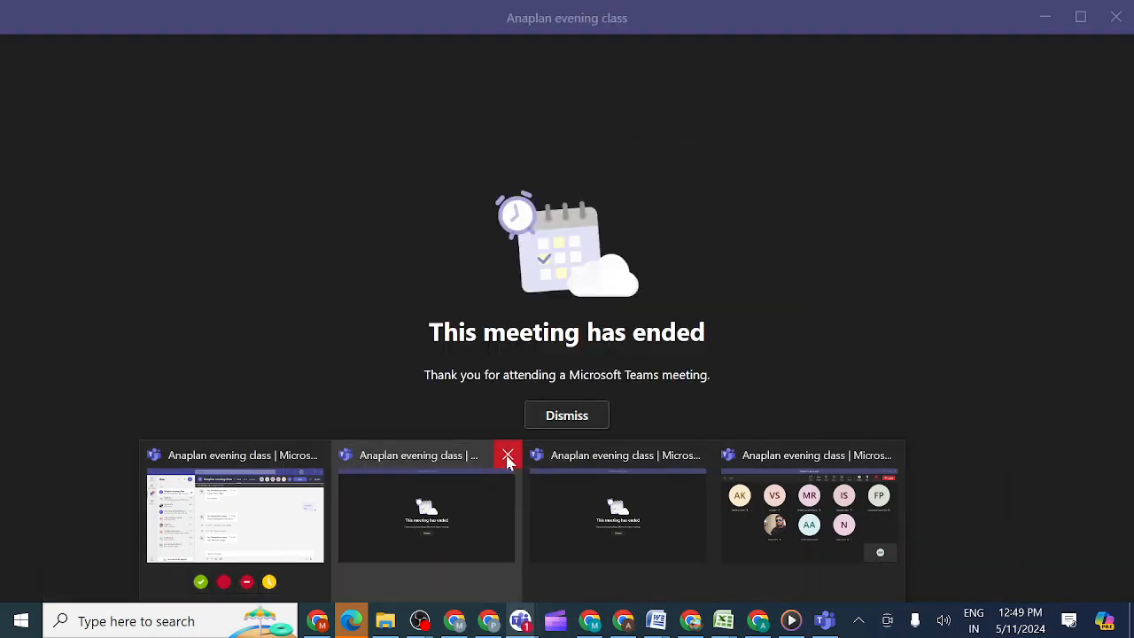
pyautogui.click(508, 456)
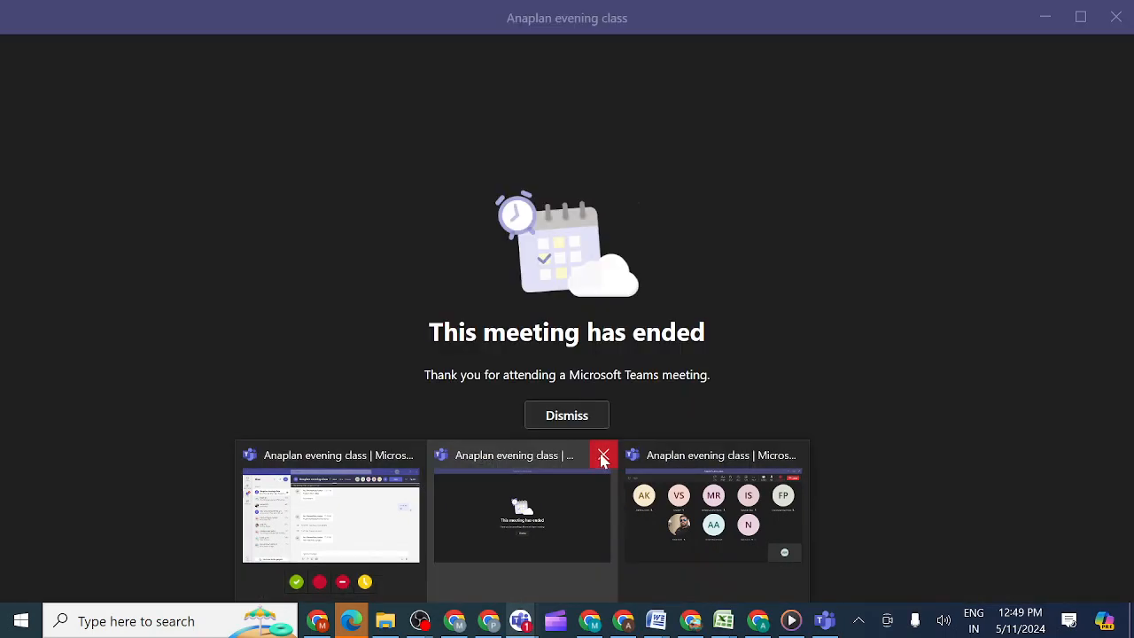
pyautogui.click(603, 456)
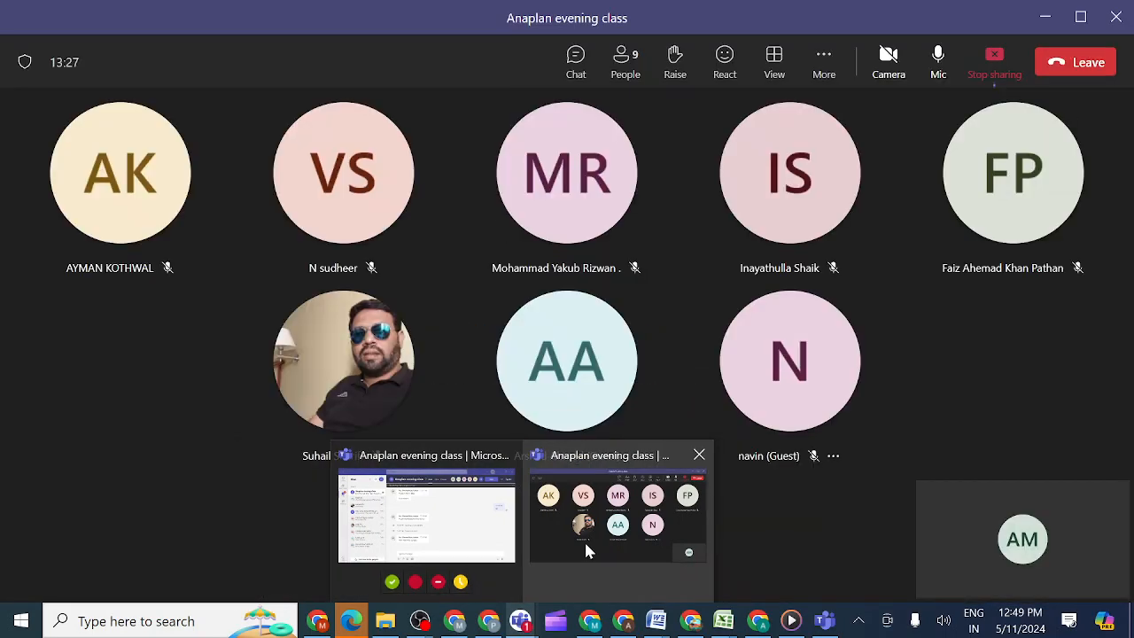
pyautogui.click(584, 547)
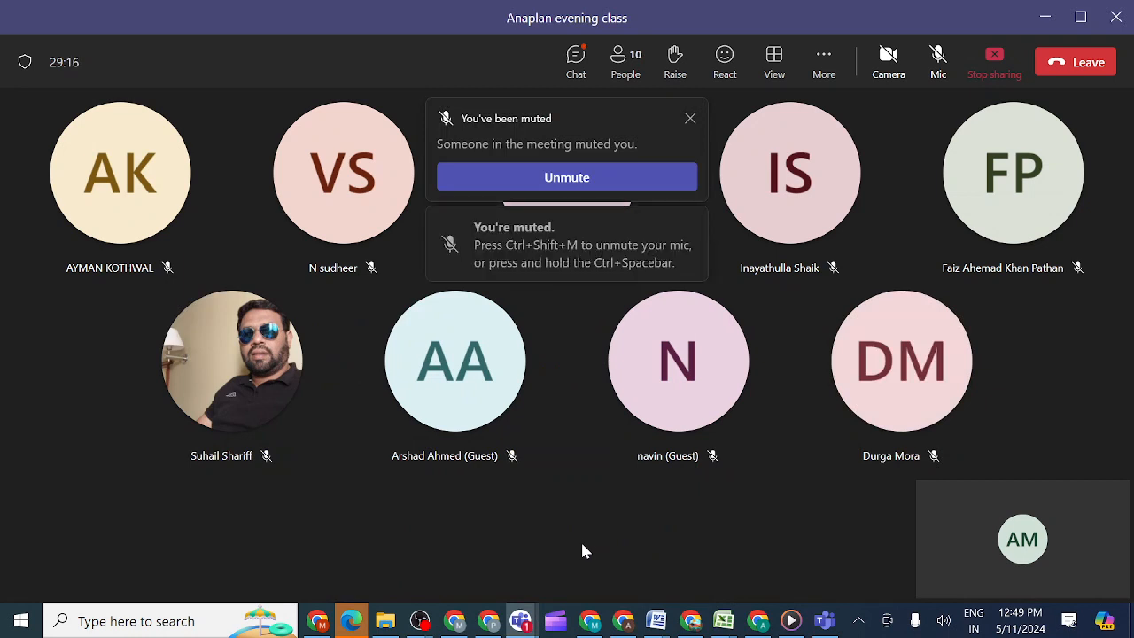
pyautogui.click(937, 56)
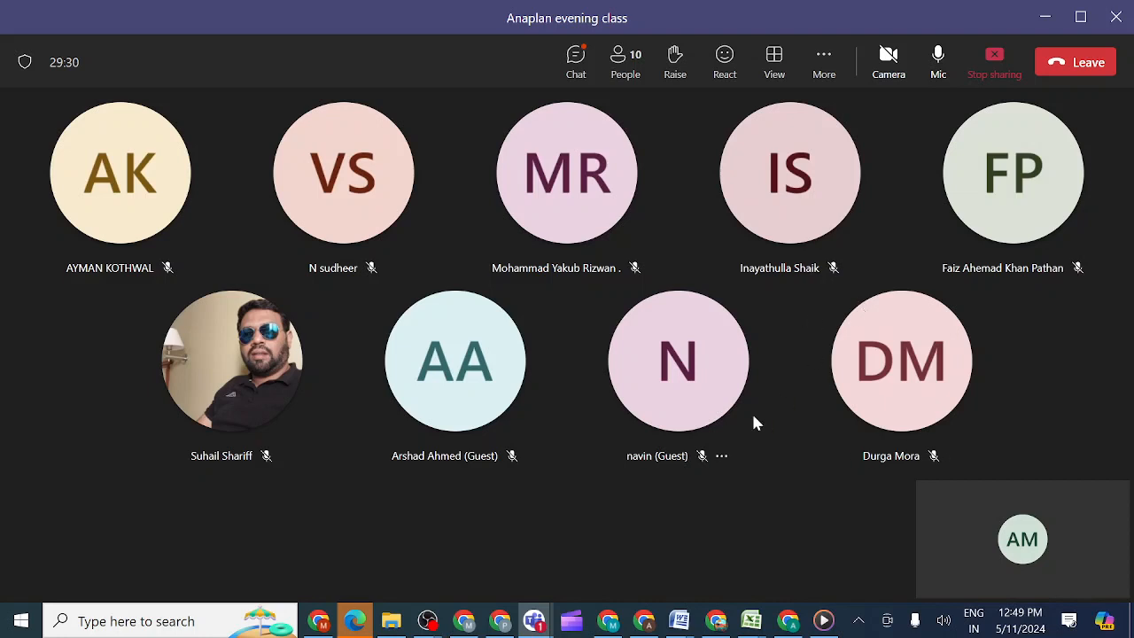
# Step: Return to the Anaplan model and save the pivoted layout over the existing "Export." view
pyautogui.moveTo(647, 623)
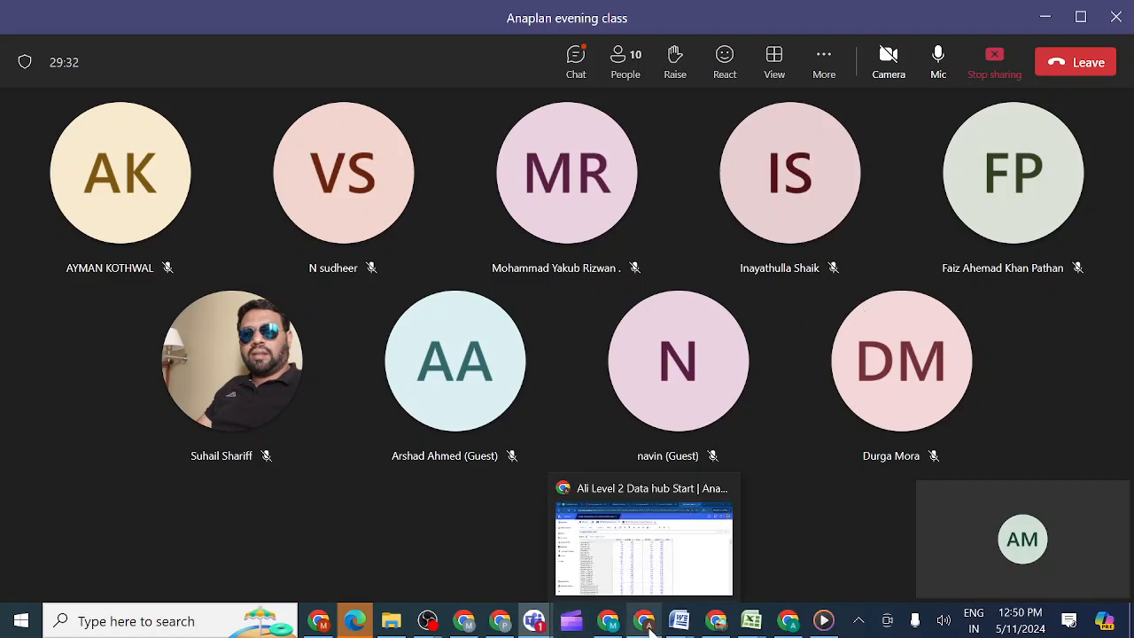
pyautogui.click(648, 580)
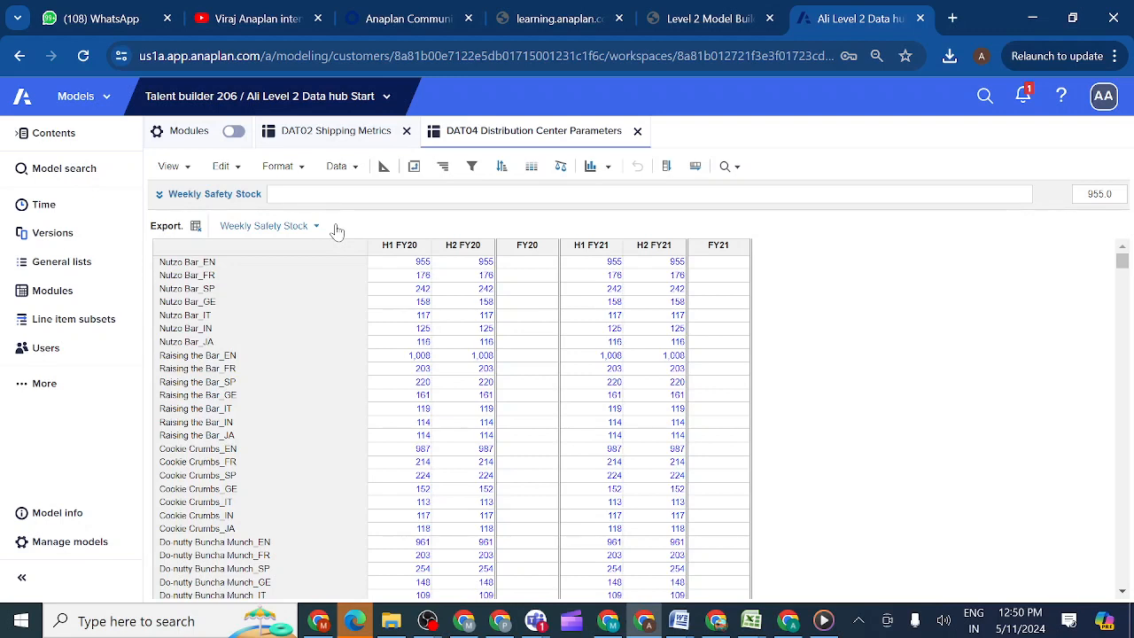
pyautogui.click(184, 169)
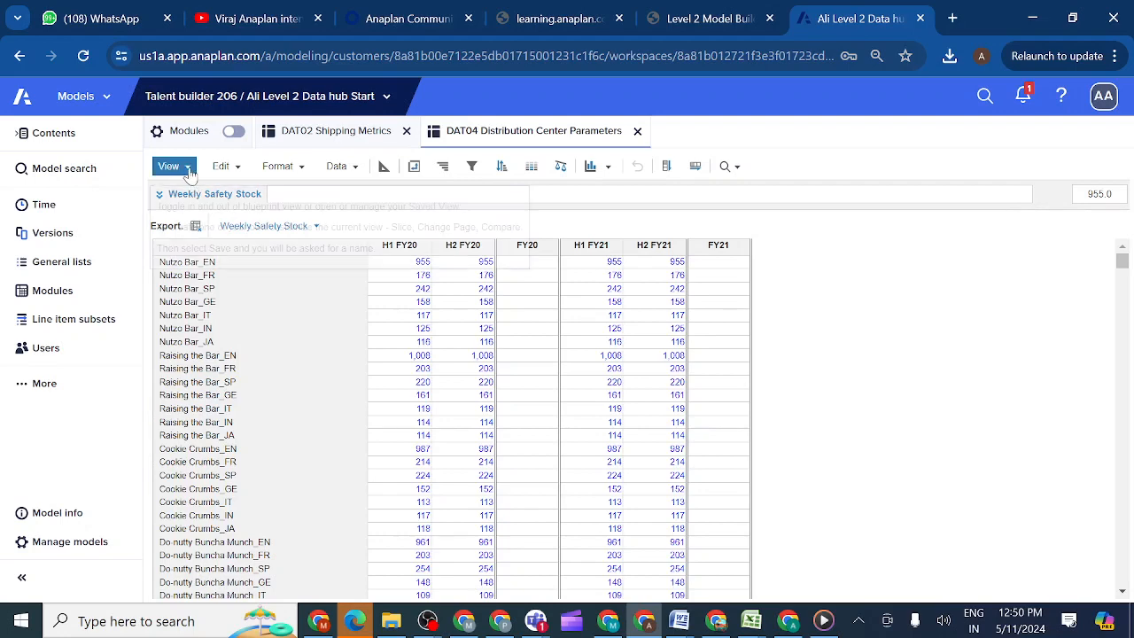
pyautogui.click(210, 301)
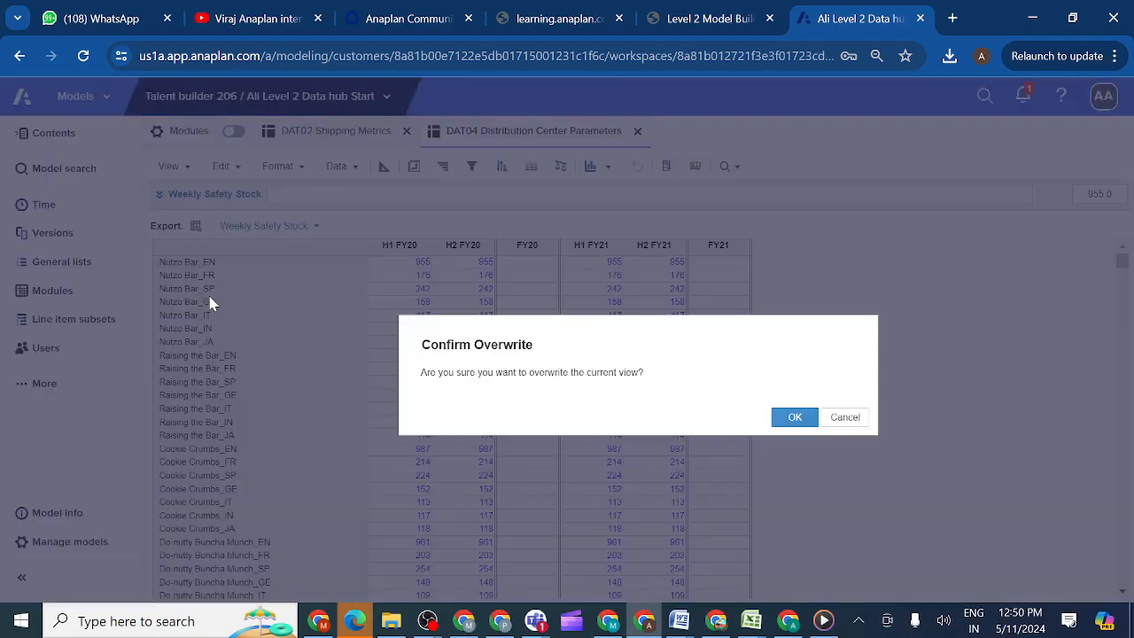
pyautogui.click(802, 419)
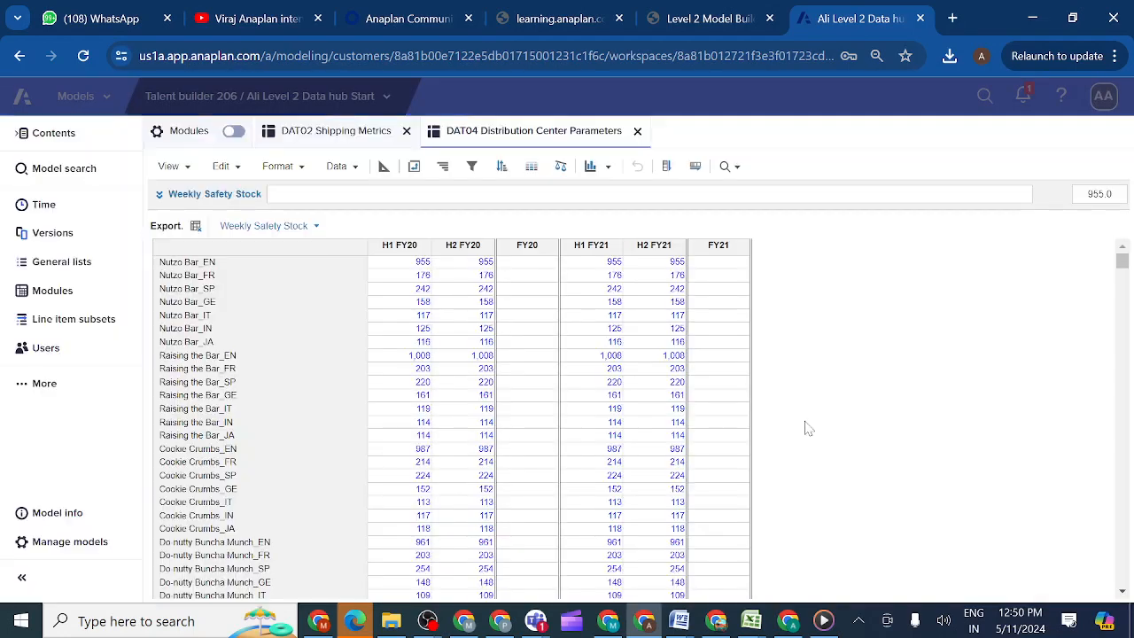
# Step: Check the Export. view's line item pages and compare its layout with the sample view in course section 1.6.3.3
pyautogui.click(316, 226)
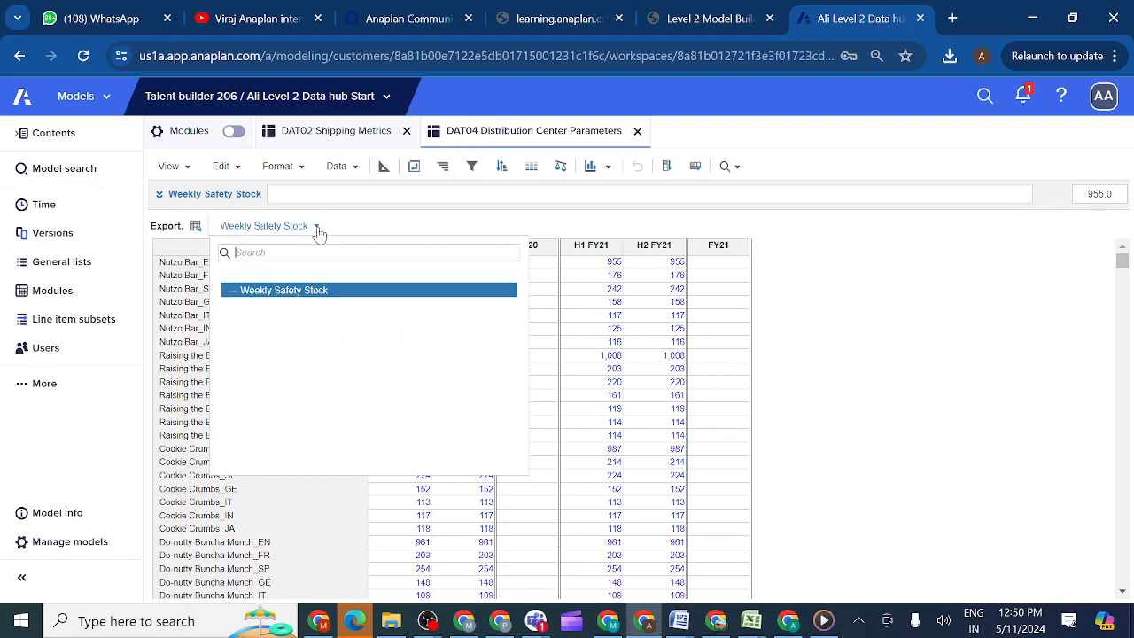
pyautogui.click(822, 295)
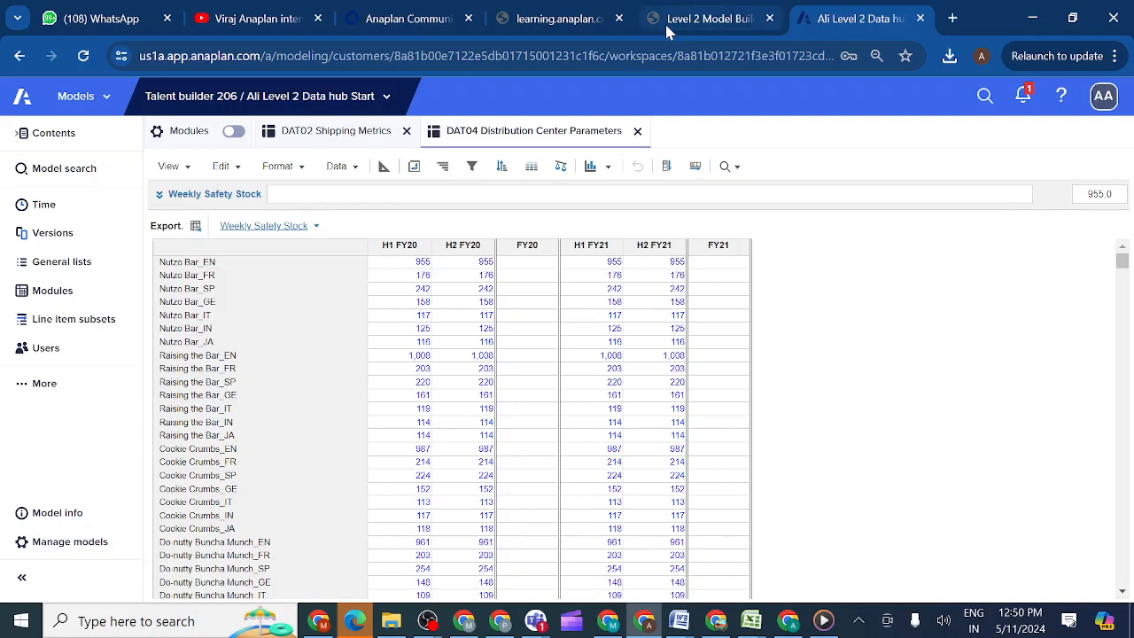
pyautogui.click(711, 16)
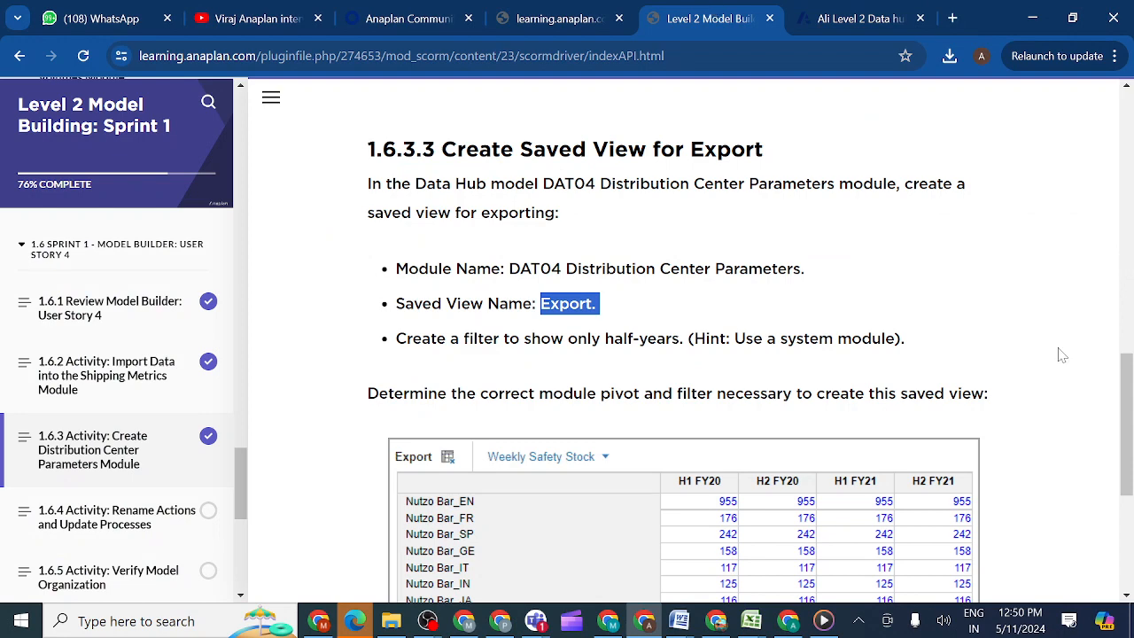
pyautogui.click(1118, 456)
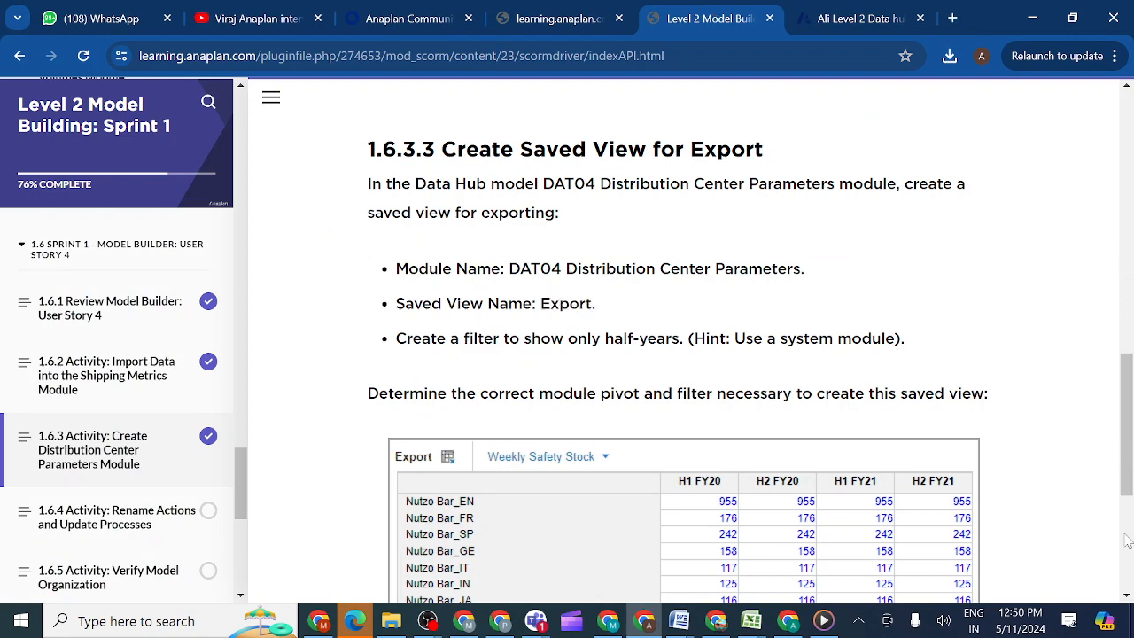
pyautogui.moveTo(1127, 489); pyautogui.dragTo(1130, 594)
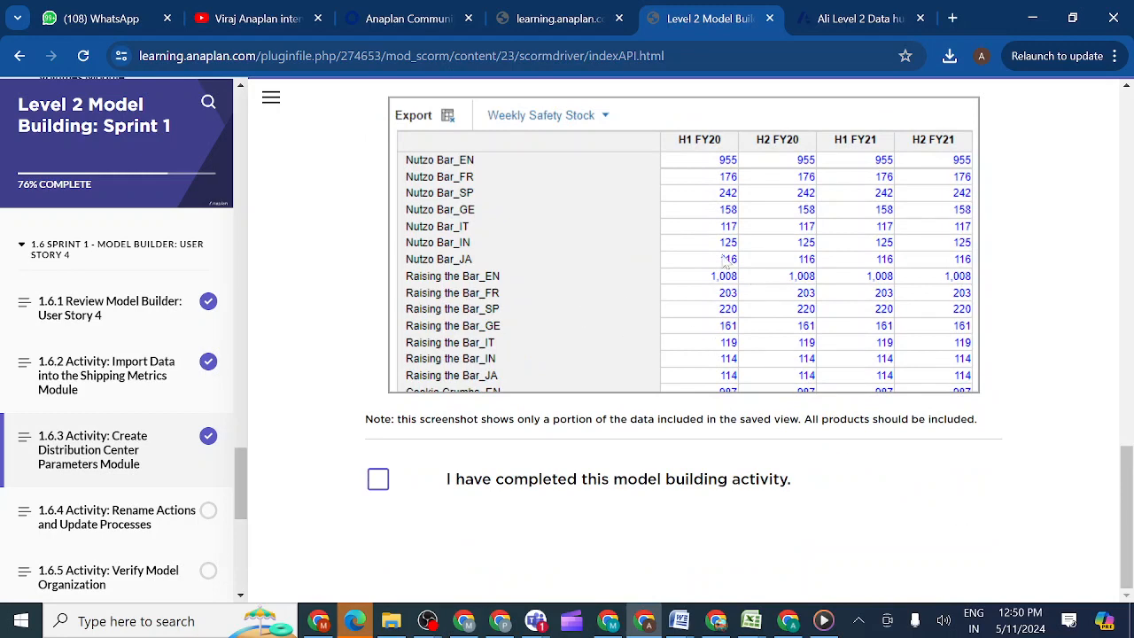
pyautogui.click(849, 20)
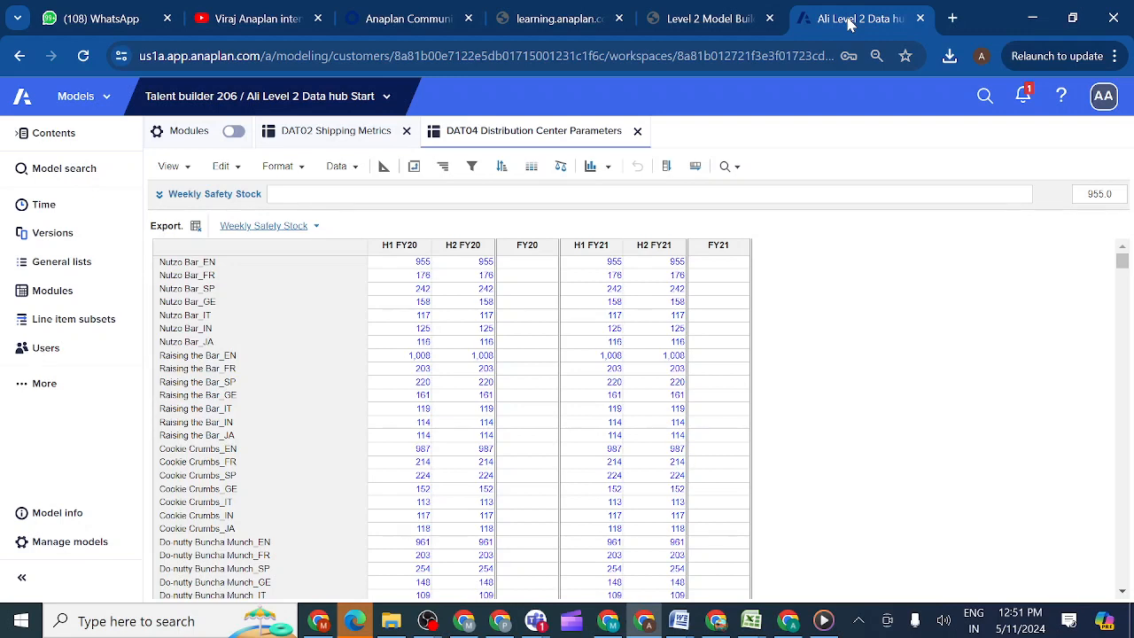
# Step: Open activity 1.6.4, Rename Actions and Update Processes, on the course page and read section 1.6.4.1
pyautogui.click(704, 21)
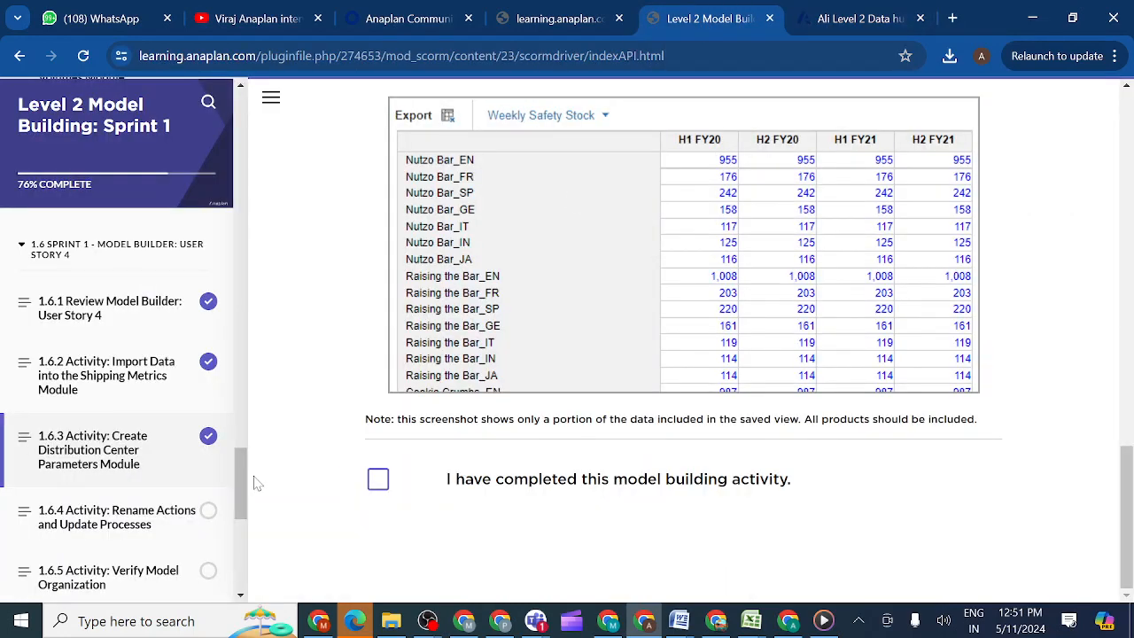
pyautogui.click(124, 526)
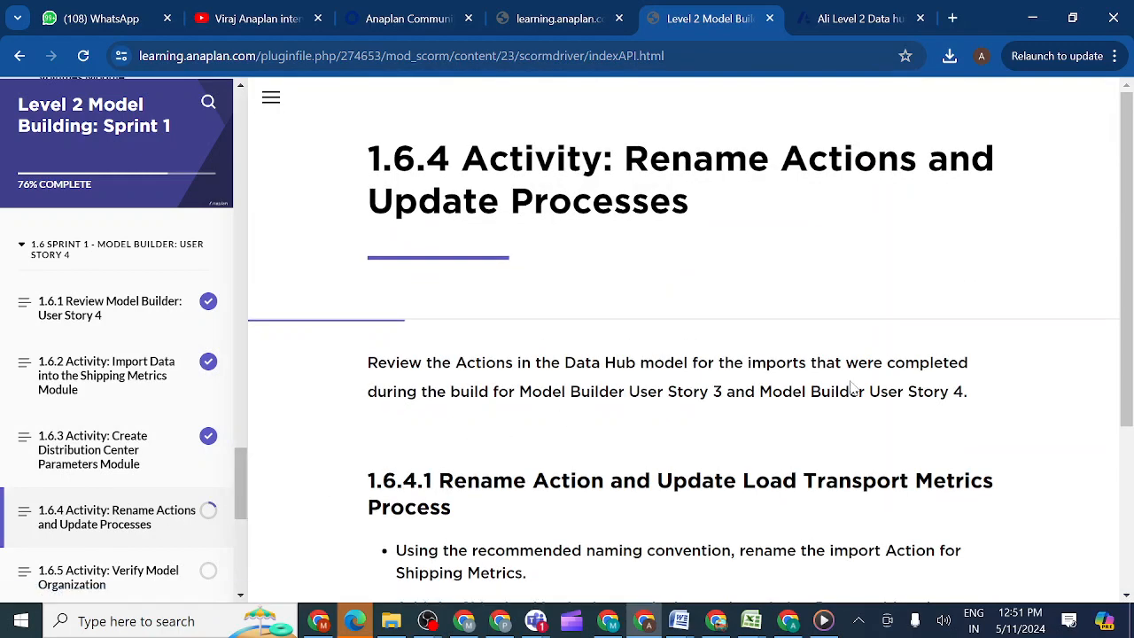
pyautogui.scroll(-2, 886, 407)
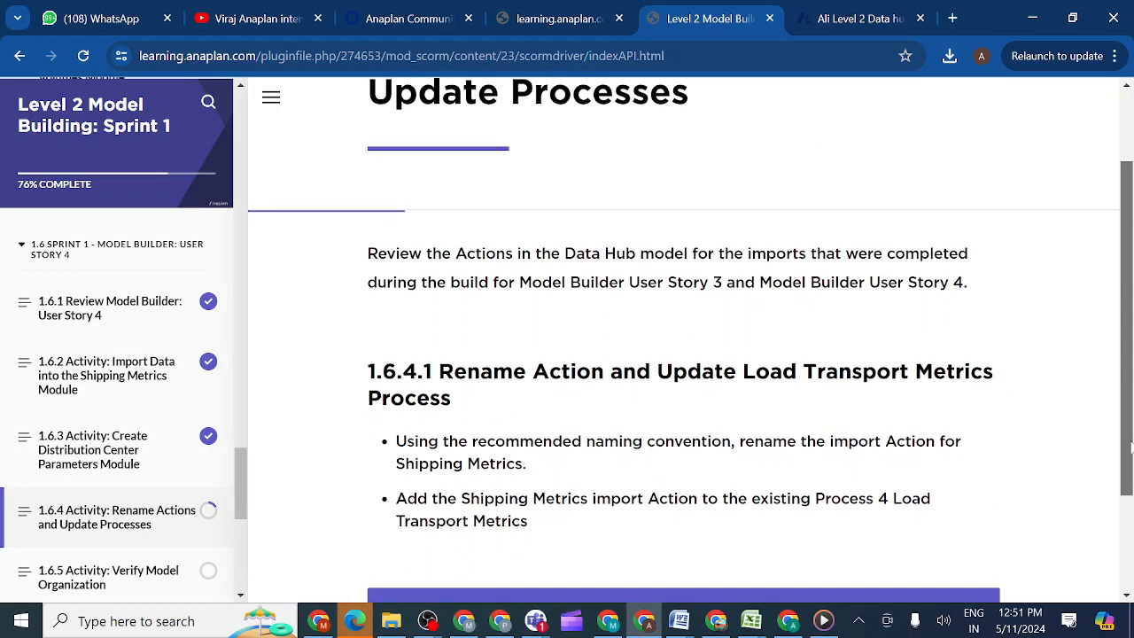
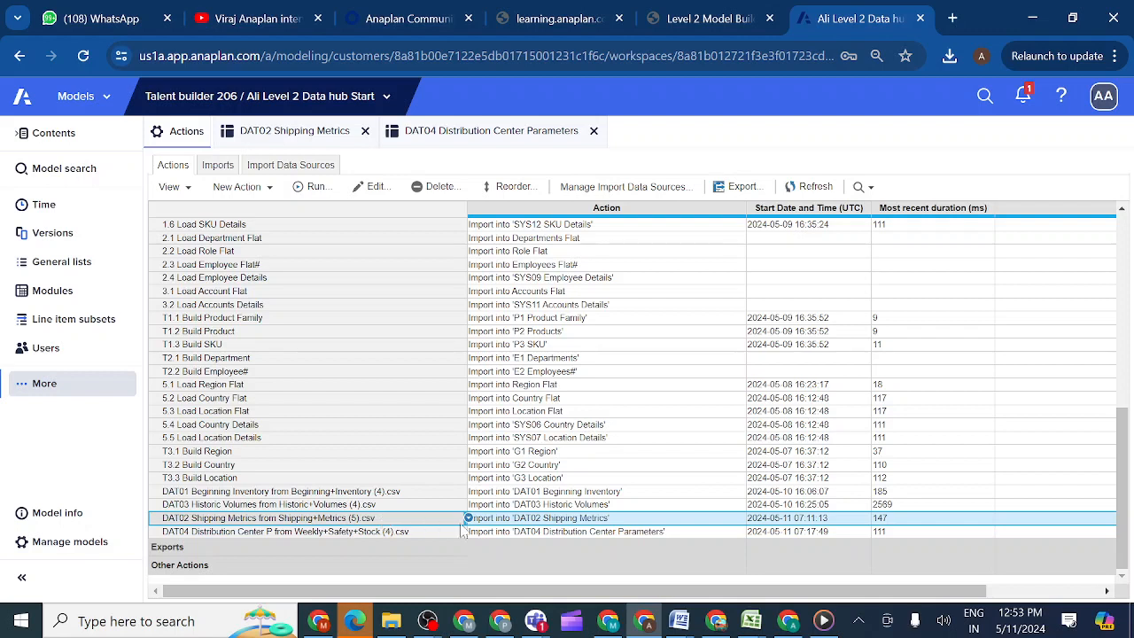
# Step: Rename the DAT02 Shipping Metrics import action as "4.1 Load Shipping Metrics Details"
pyautogui.doubleClick(401, 522)
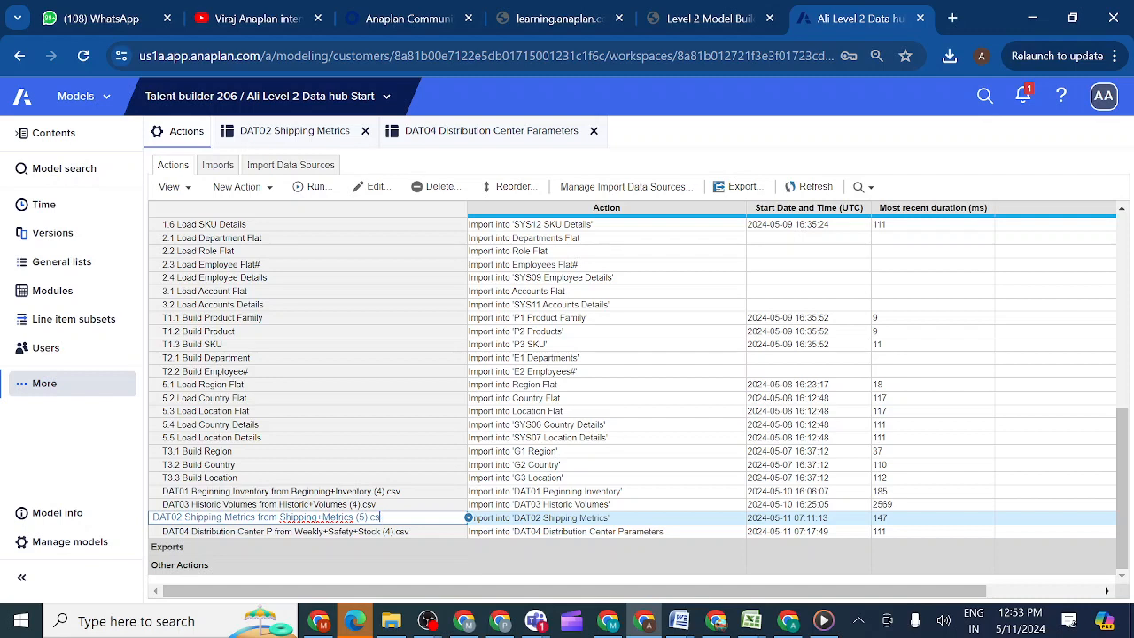
pyautogui.press('BackSpace')
pyautogui.press('BackSpace')
pyautogui.press('BackSpace')
pyautogui.press('BackSpace')
pyautogui.press('BackSpace')
pyautogui.press('BackSpace')
pyautogui.press('BackSpace')
pyautogui.press('BackSpace')
pyautogui.press('BackSpace')
pyautogui.press('BackSpace')
pyautogui.press('BackSpace')
pyautogui.press('BackSpace')
pyautogui.press('BackSpace')
pyautogui.press('BackSpace')
pyautogui.press('BackSpace')
pyautogui.press('BackSpace')
pyautogui.press('BackSpace')
pyautogui.press('BackSpace')
pyautogui.press('BackSpace')
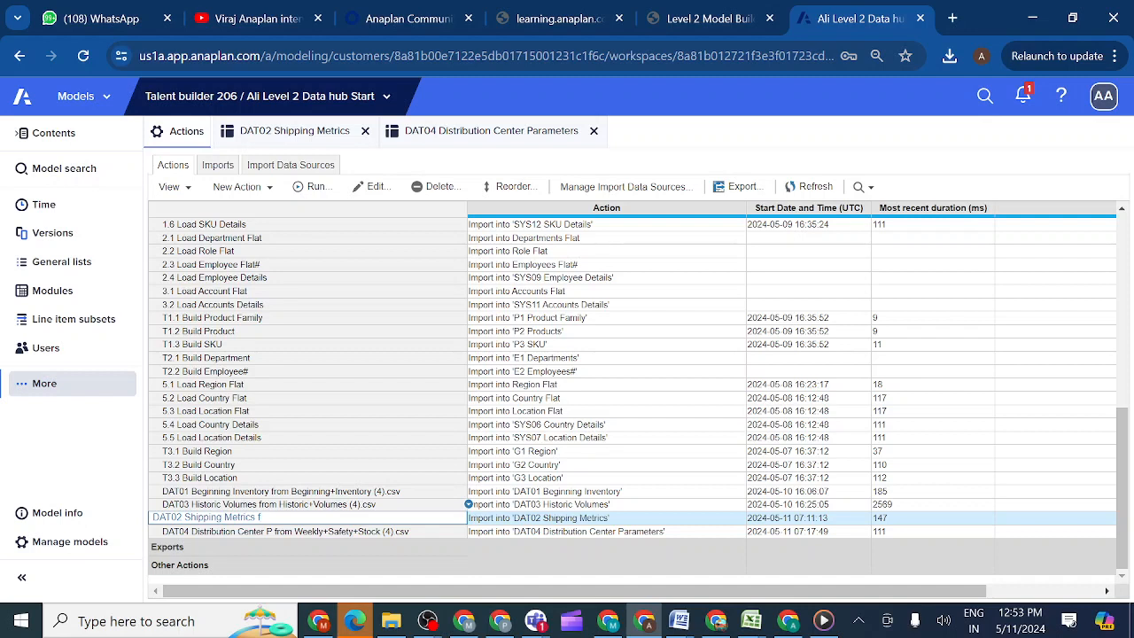
pyautogui.press('BackSpace')
pyautogui.press('BackSpace')
pyautogui.press('BackSpace')
pyautogui.press('BackSpace')
pyautogui.press('BackSpace')
pyautogui.press('BackSpace')
pyautogui.write('4.1 Load')
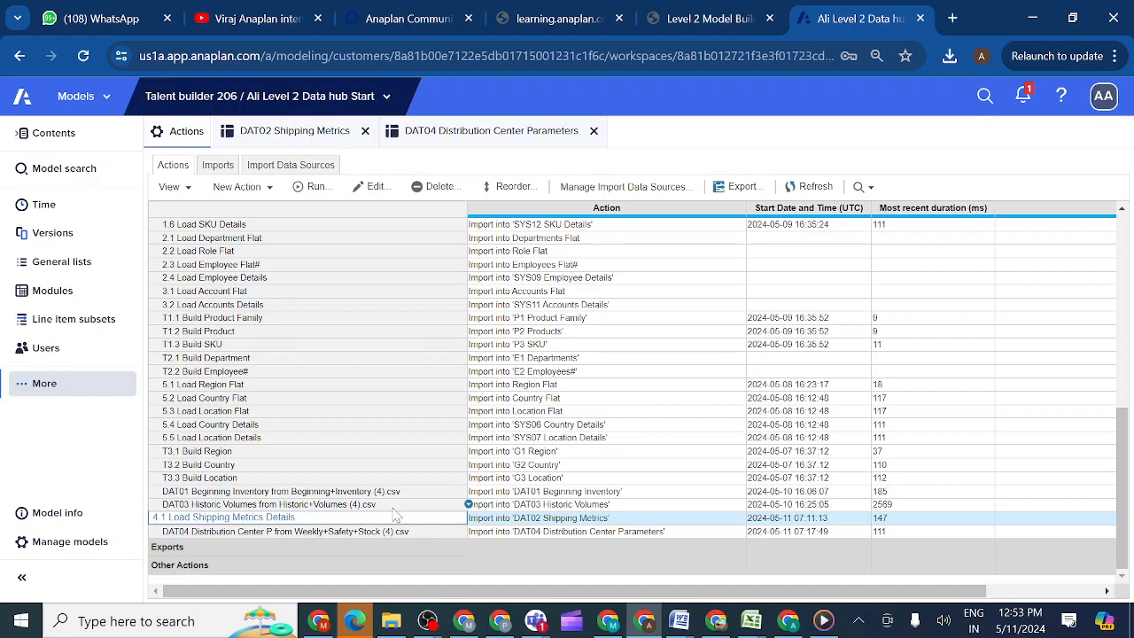
pyautogui.press('Return')
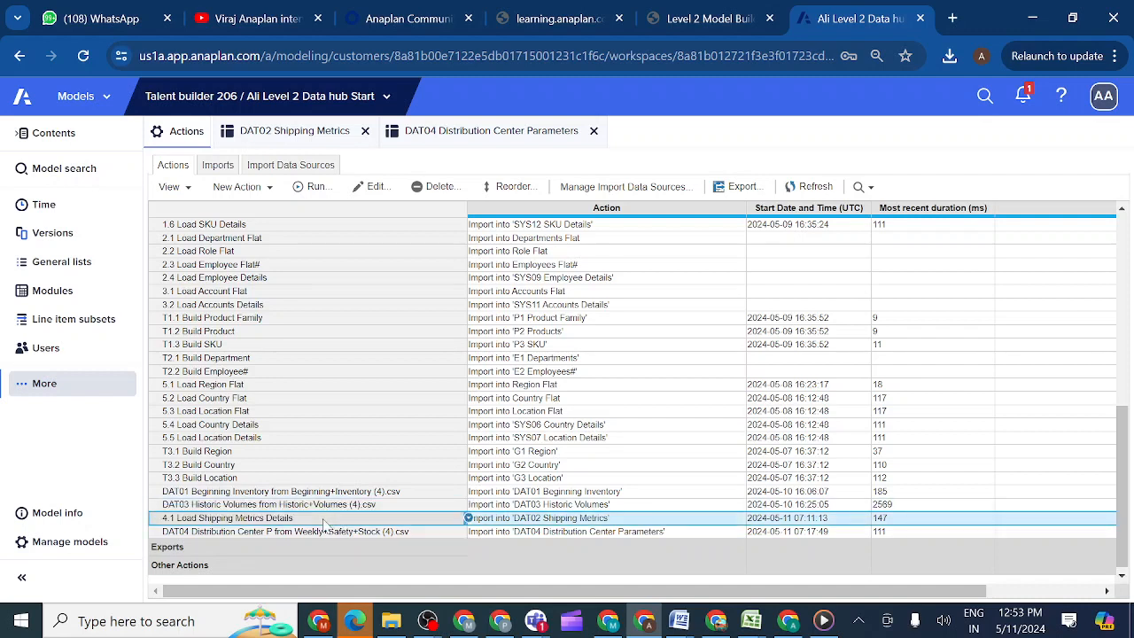
# Step: Check the process instructions in course section 1.6.4.1, and add 4.1 Load Shipping Metrics Details to the existing 4 Load Transport Metrics process
pyautogui.click(718, 19)
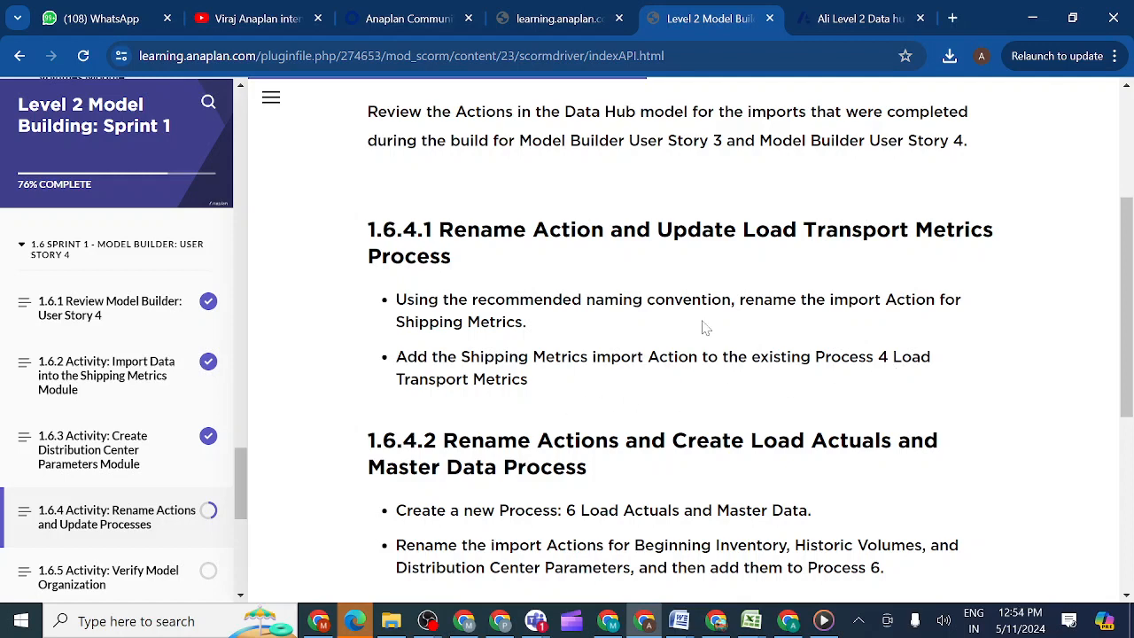
pyautogui.click(846, 21)
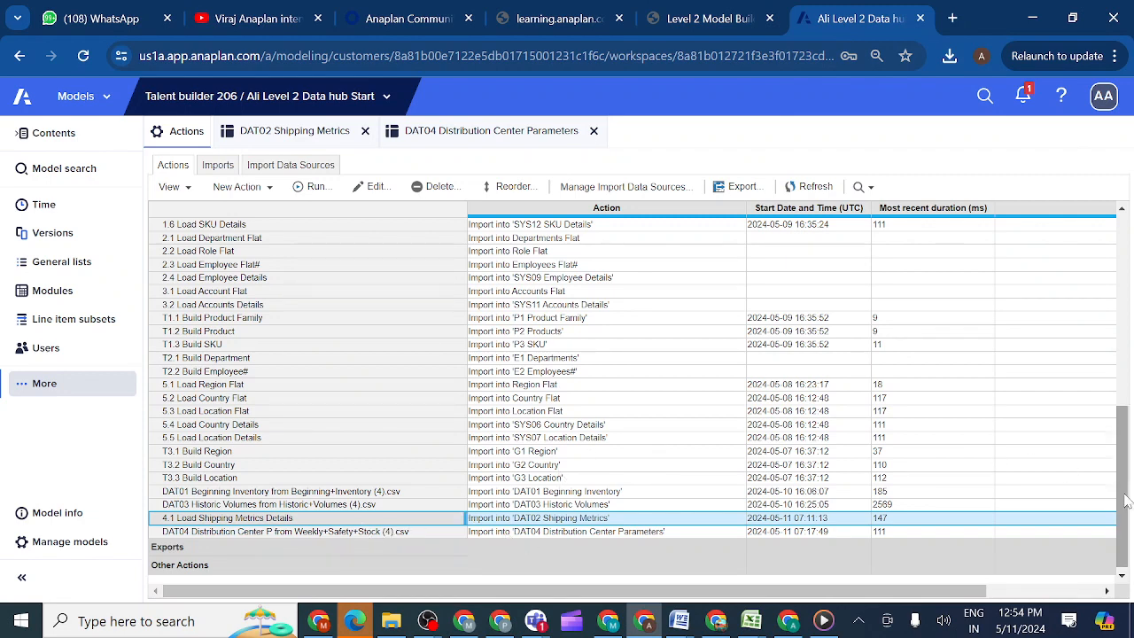
pyautogui.moveTo(1125, 502); pyautogui.dragTo(1126, 374)
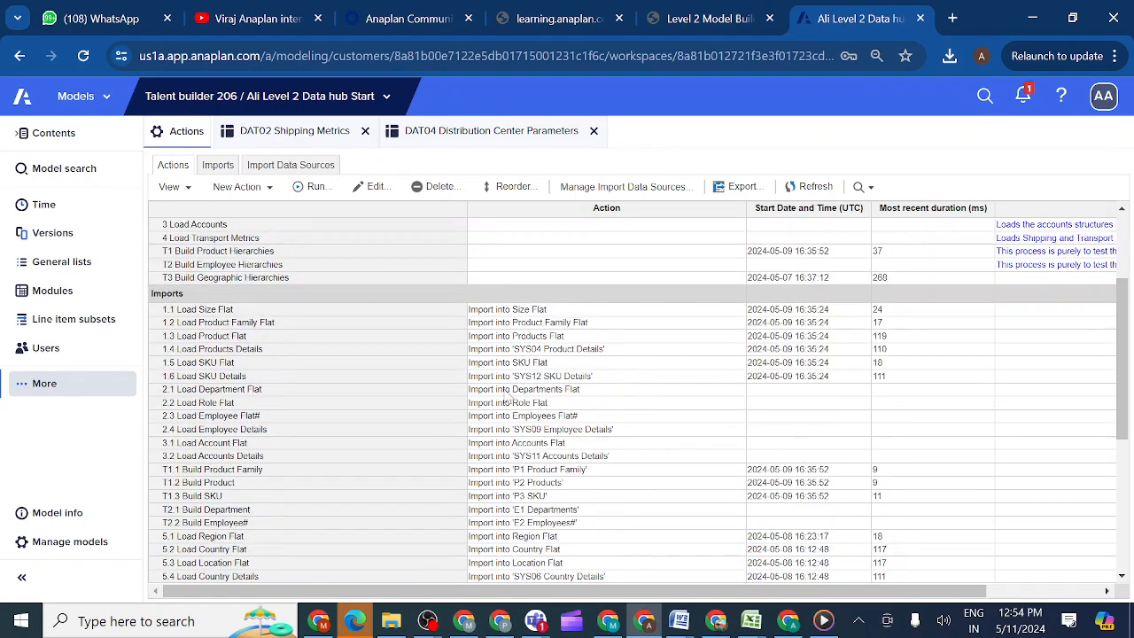
pyautogui.click(276, 240)
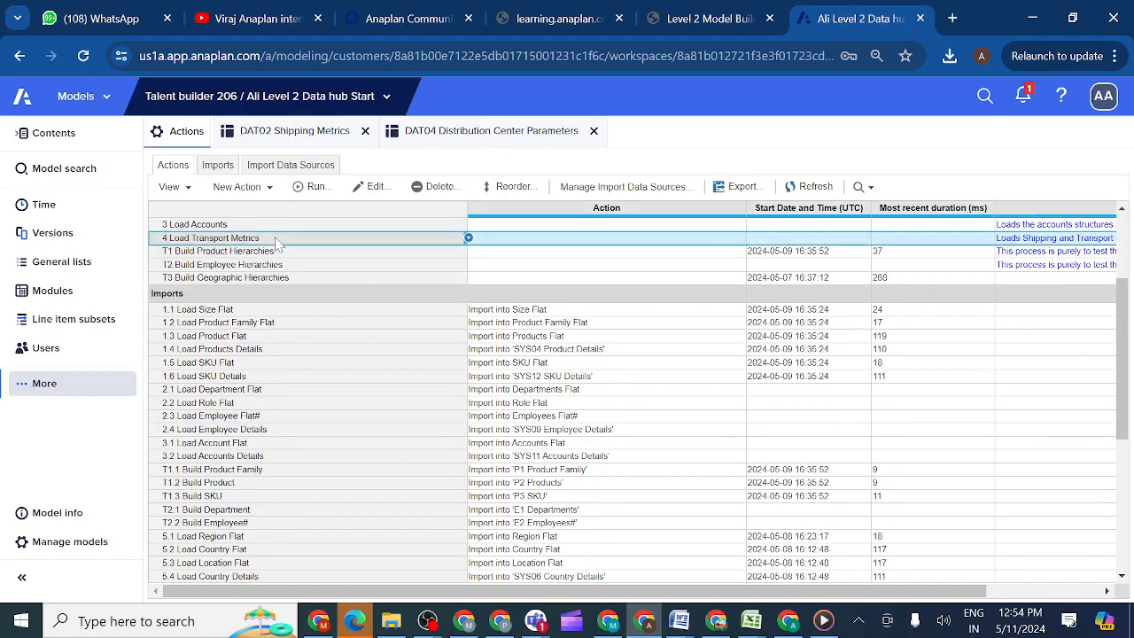
pyautogui.click(361, 187)
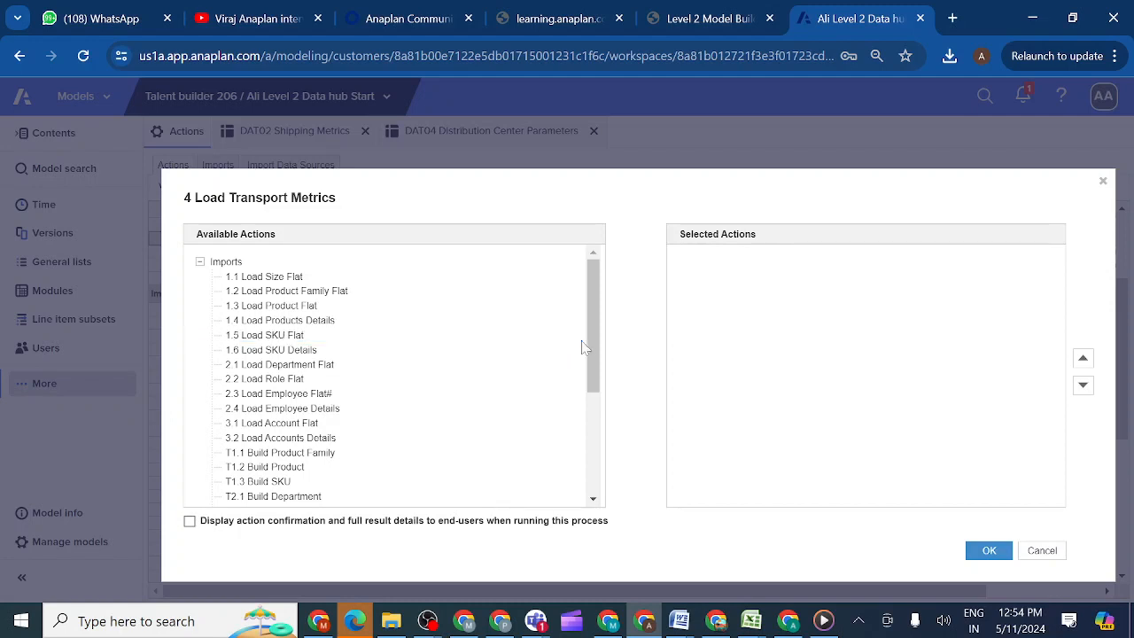
pyautogui.moveTo(590, 345); pyautogui.dragTo(594, 452)
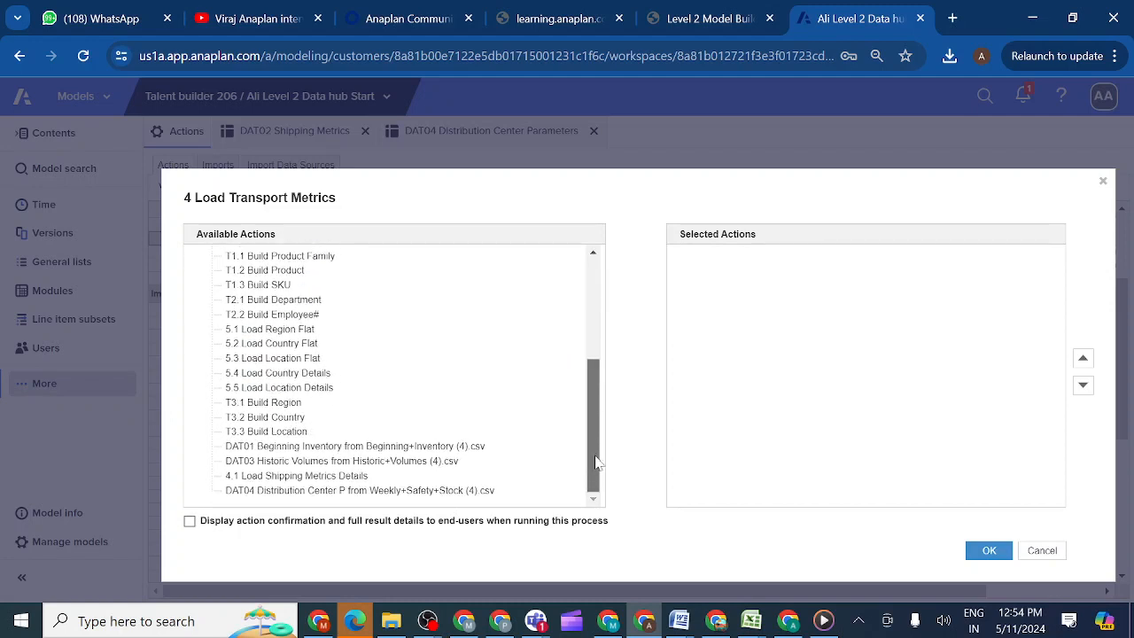
pyautogui.click(380, 462)
pyautogui.click(327, 478)
pyautogui.doubleClick(328, 478)
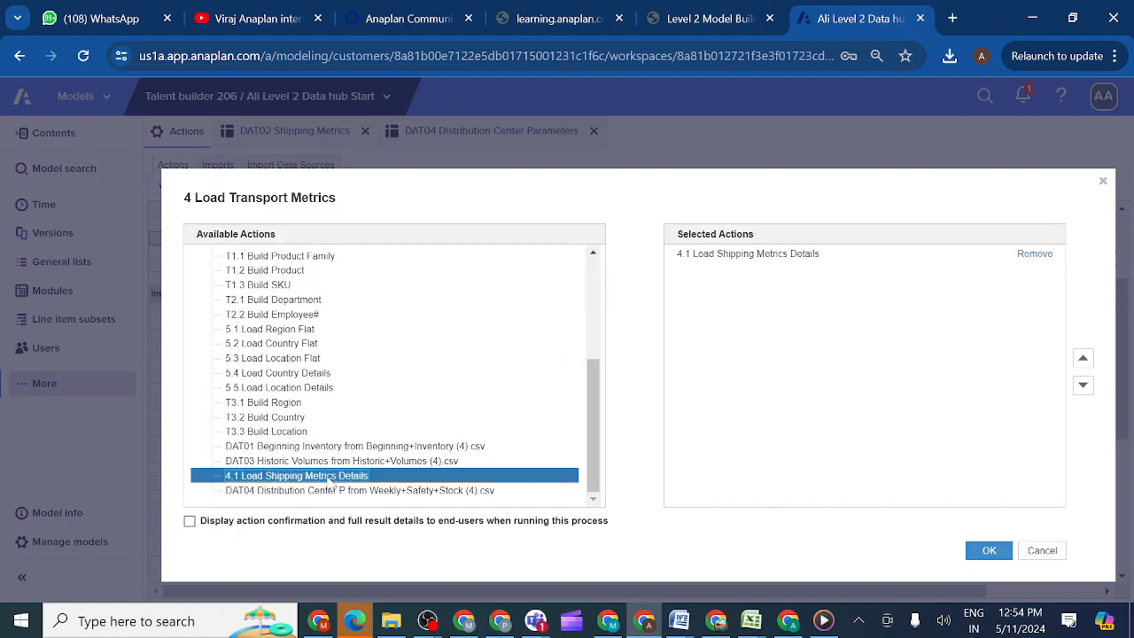
pyautogui.click(990, 551)
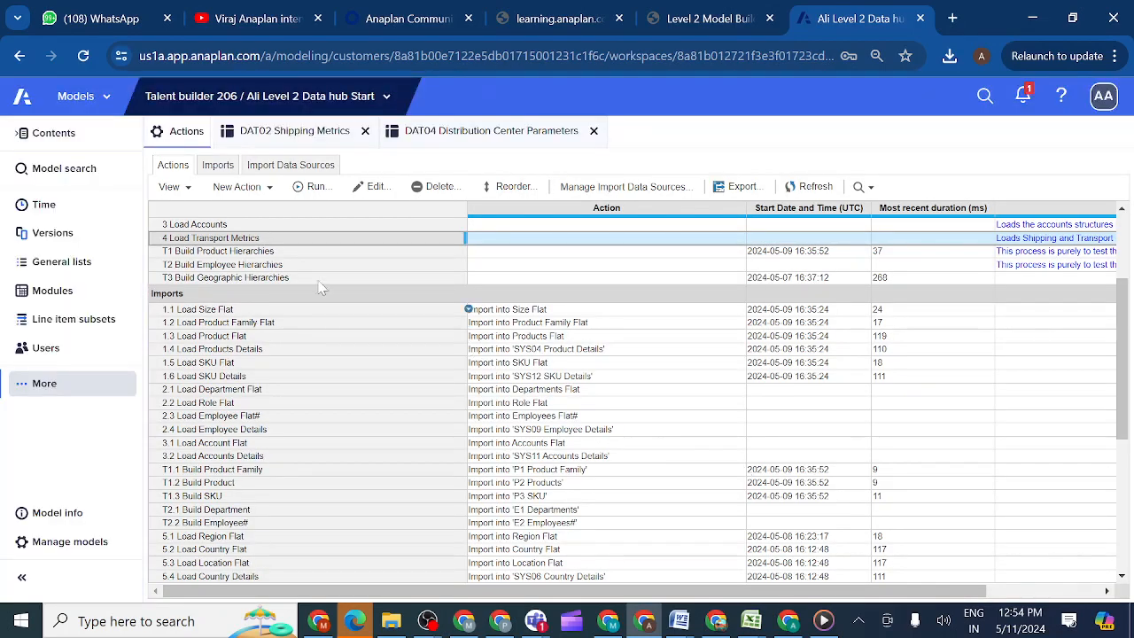
# Step: Run the 4 Load Transport Metrics process and close its result summary
pyautogui.click(310, 188)
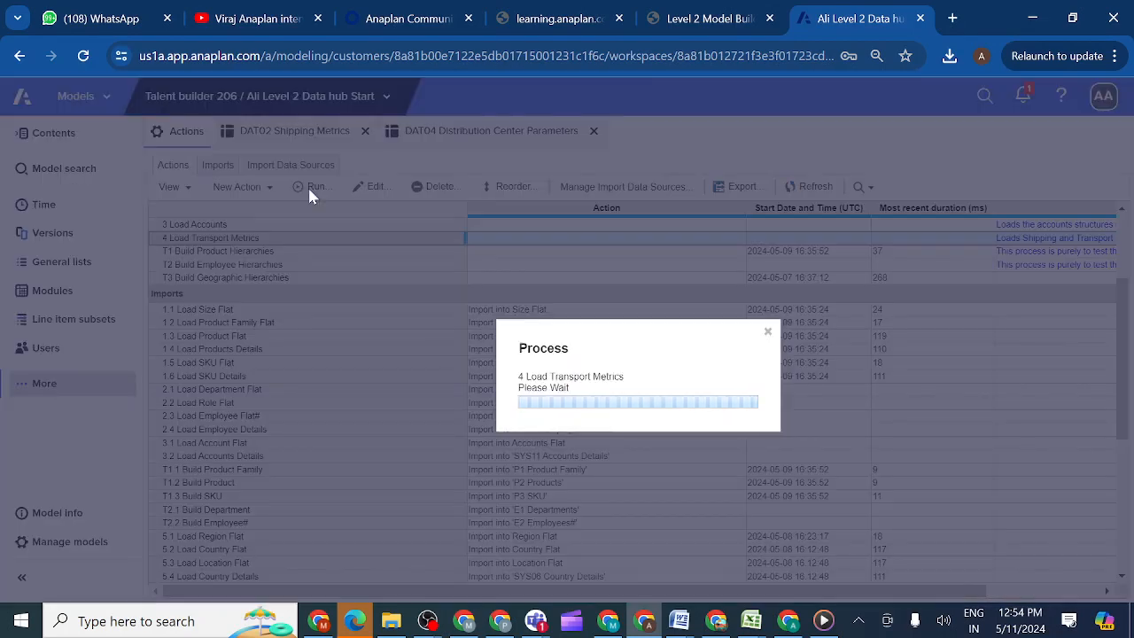
pyautogui.click(680, 449)
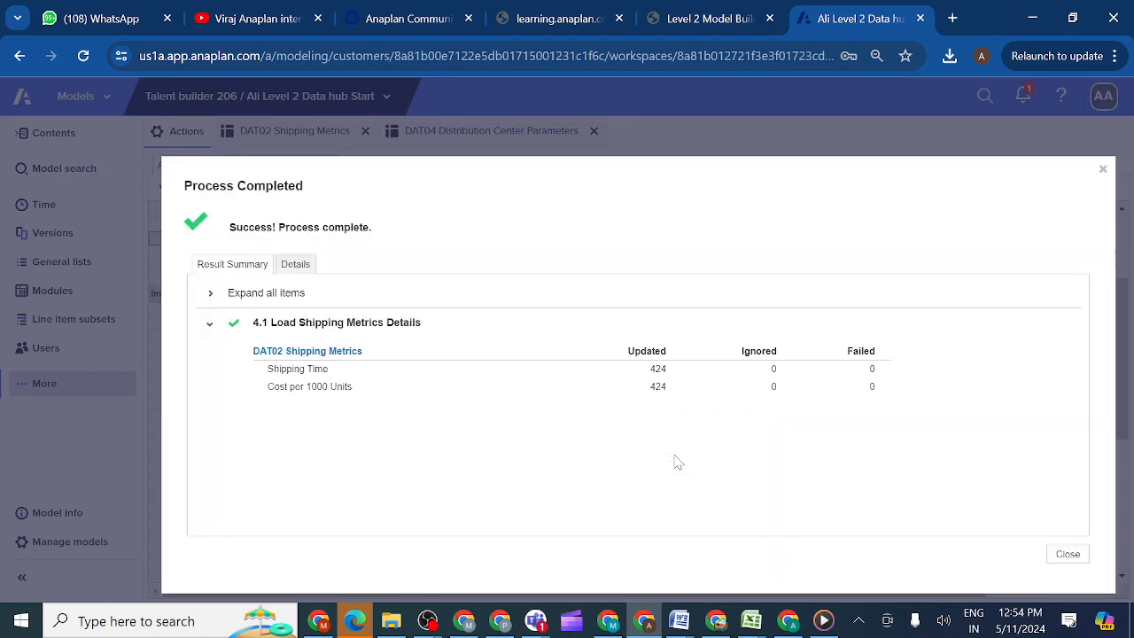
pyautogui.click(1067, 556)
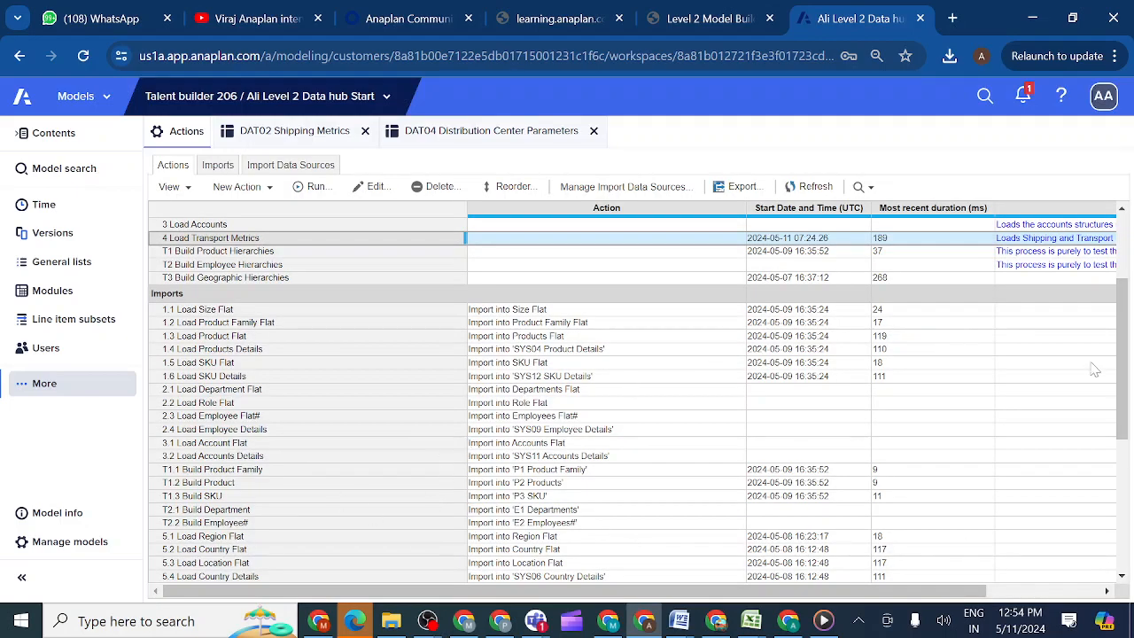
# Step: Read section 1.6.4.2 on the course page and copy the new process name "6 Load Actuals and Master Data"
pyautogui.moveTo(1122, 381); pyautogui.dragTo(1128, 539)
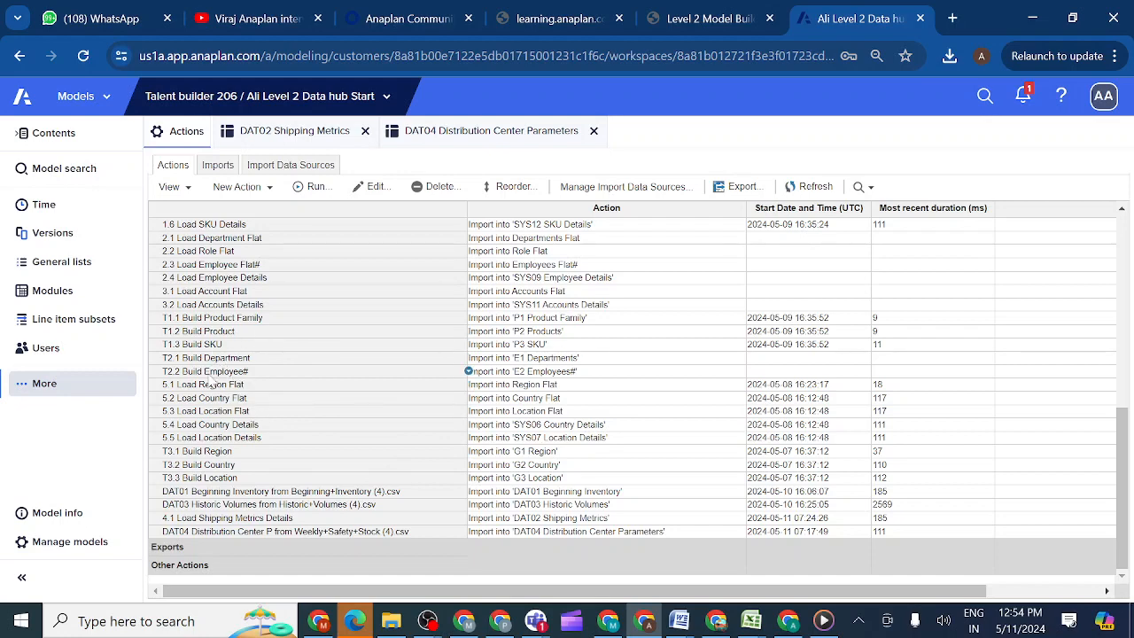
pyautogui.click(699, 19)
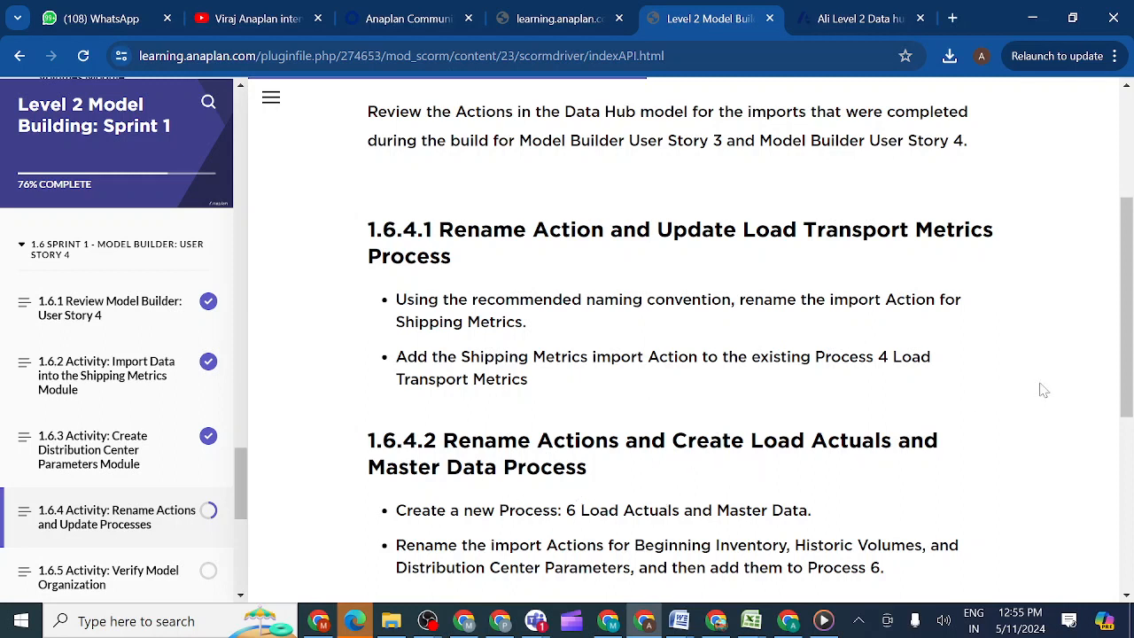
pyautogui.scroll(-3, 1128, 384)
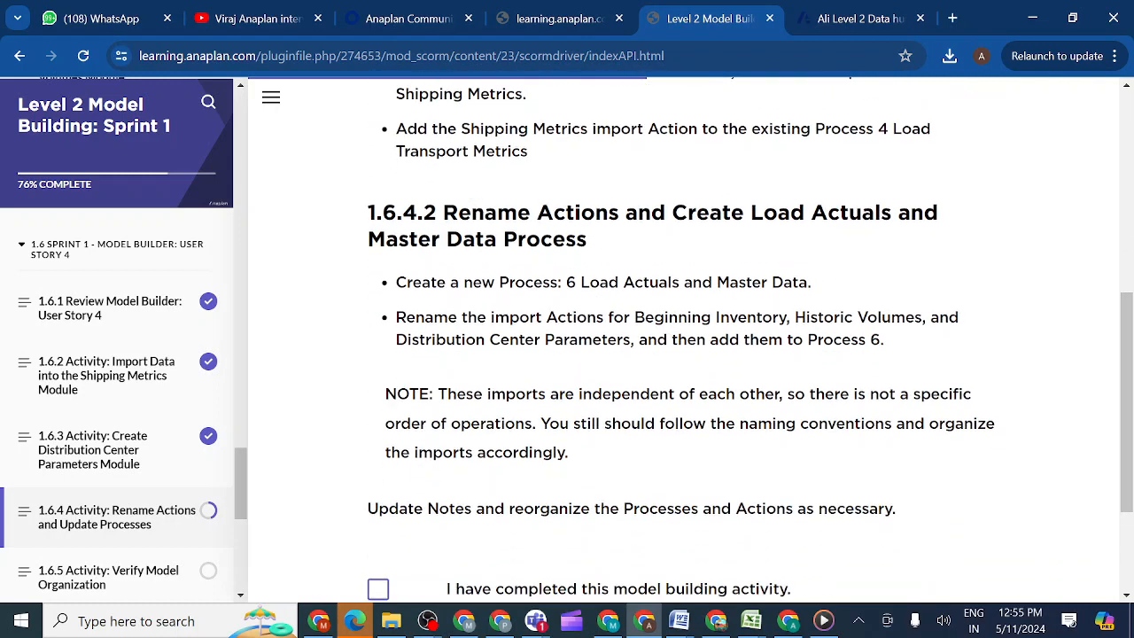
pyautogui.moveTo(566, 281); pyautogui.dragTo(816, 289)
pyautogui.hotkey('ctrl', 'c')
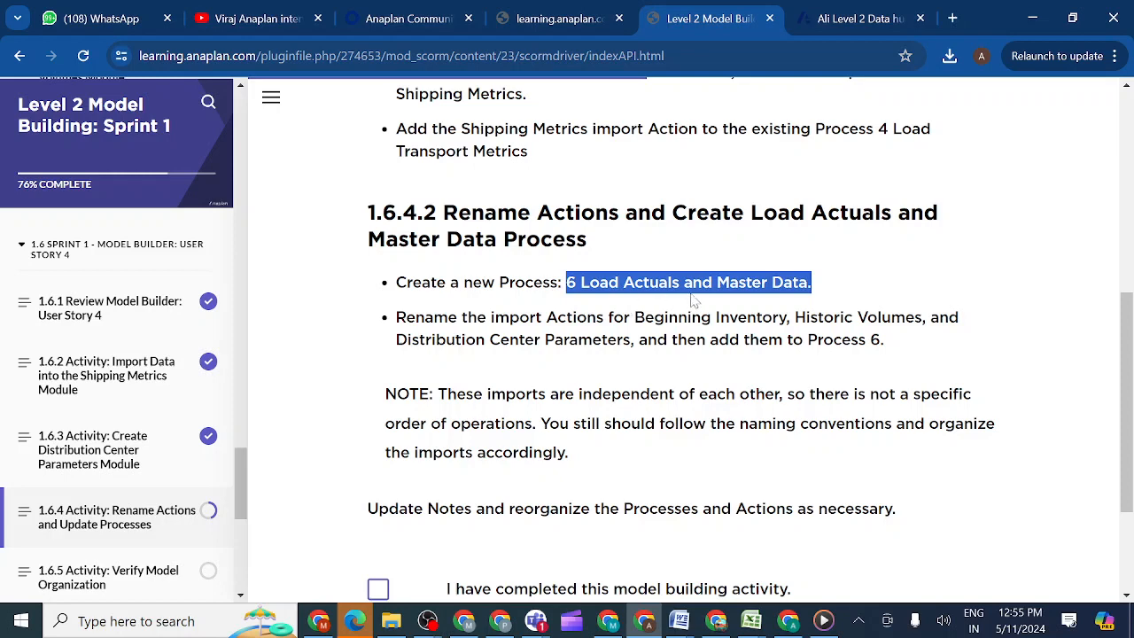
# Step: Return to the Anaplan model and create a new process named "6 Load Actuals and Master Data" at the start of the process list
pyautogui.click(856, 19)
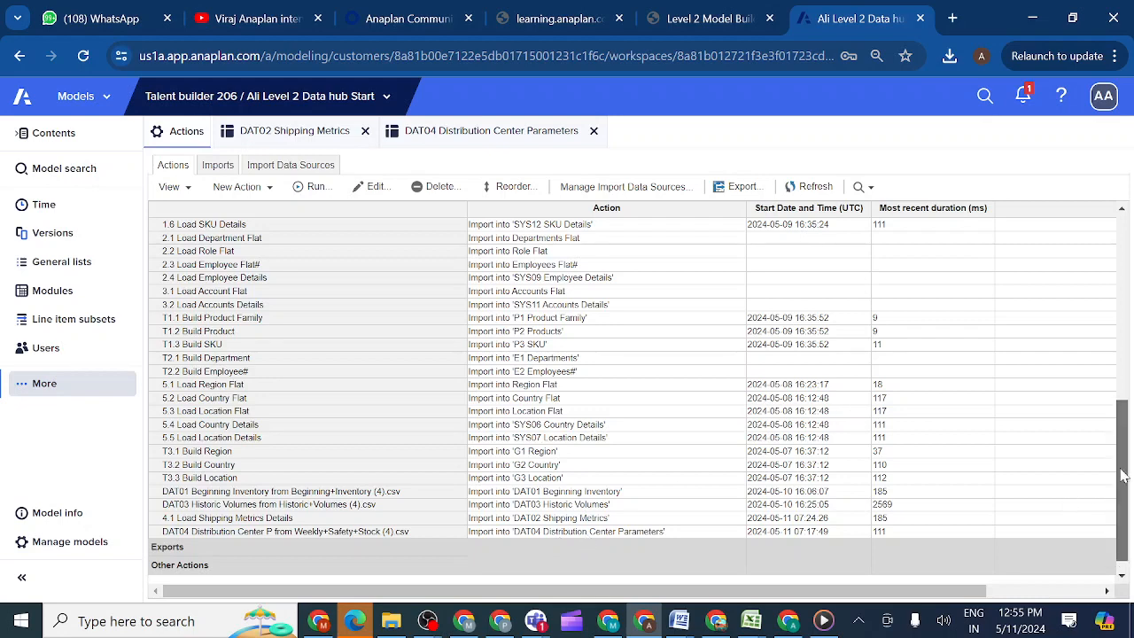
pyautogui.scroll(5, 1122, 476)
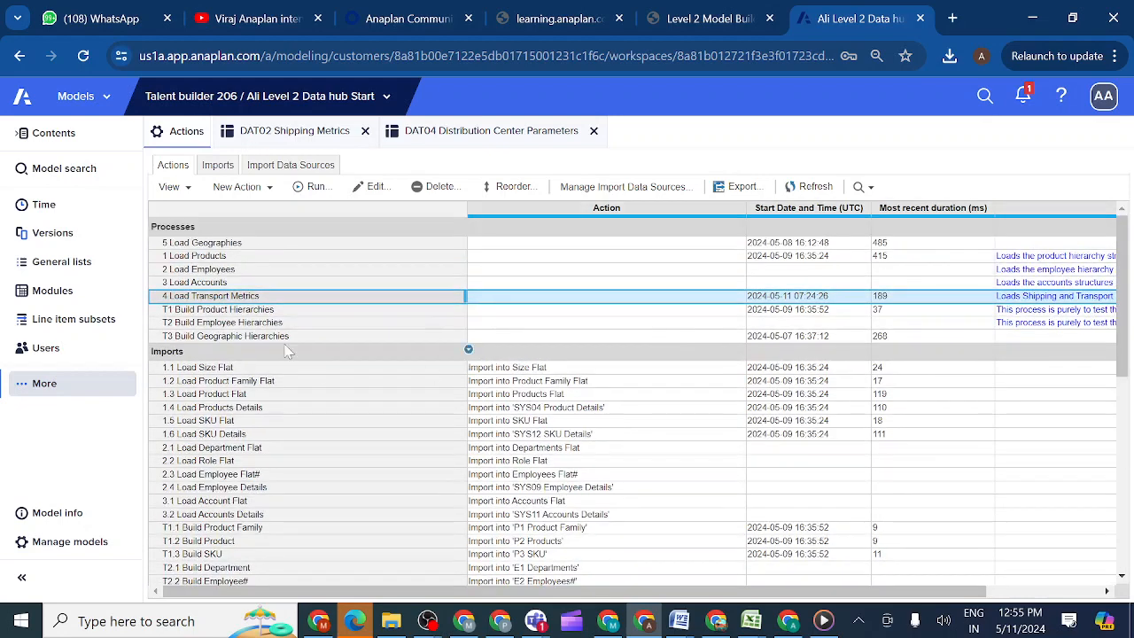
pyautogui.click(238, 248)
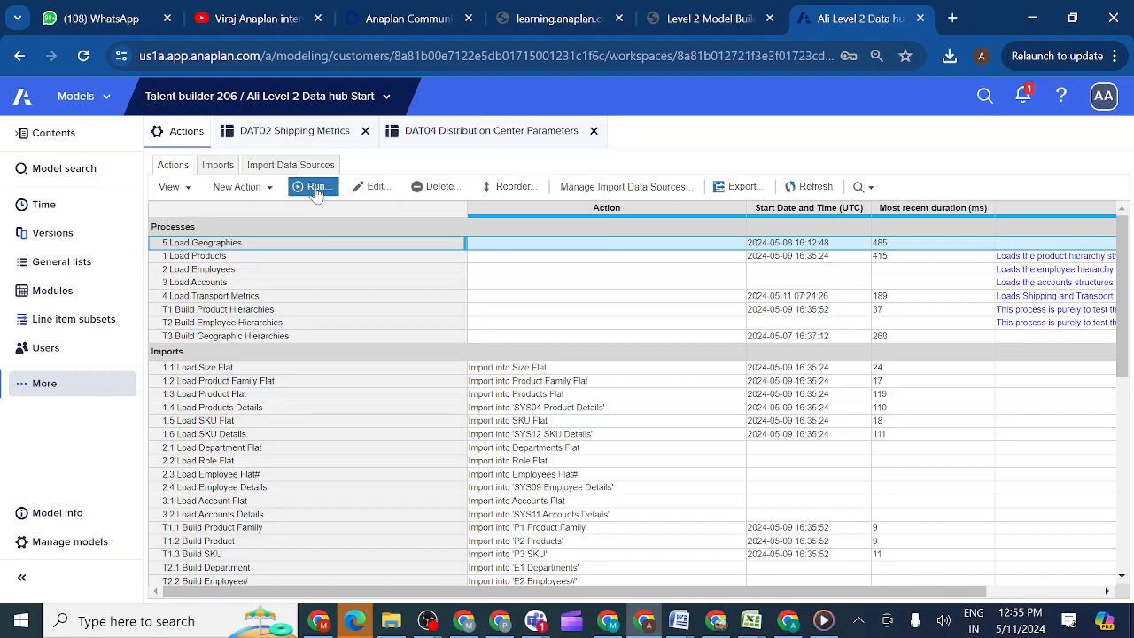
pyautogui.click(260, 191)
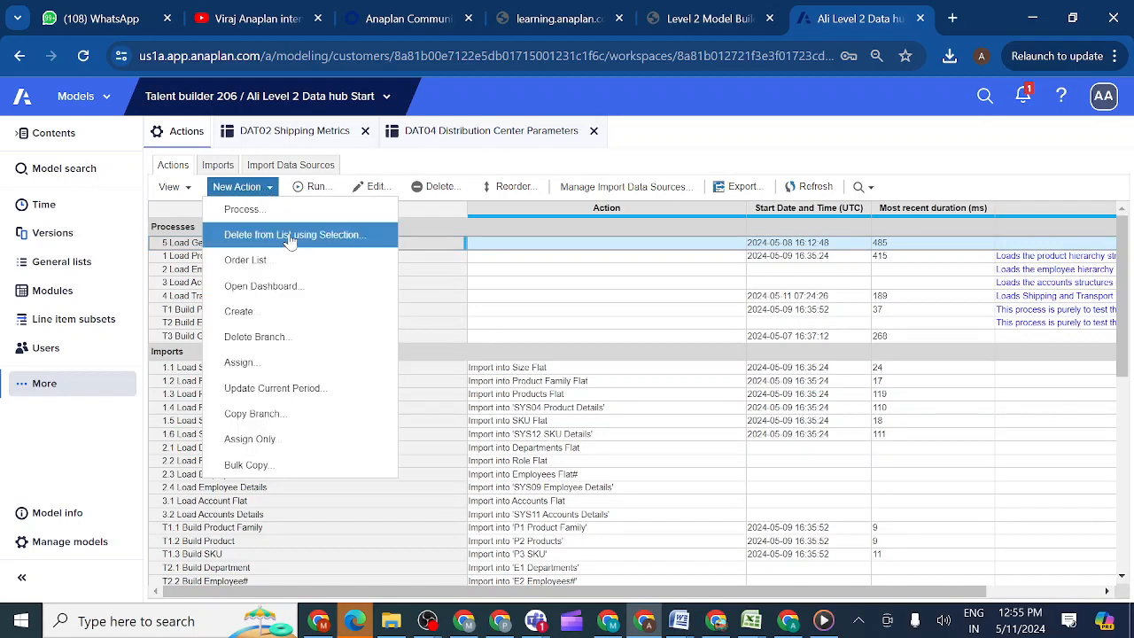
pyautogui.click(247, 211)
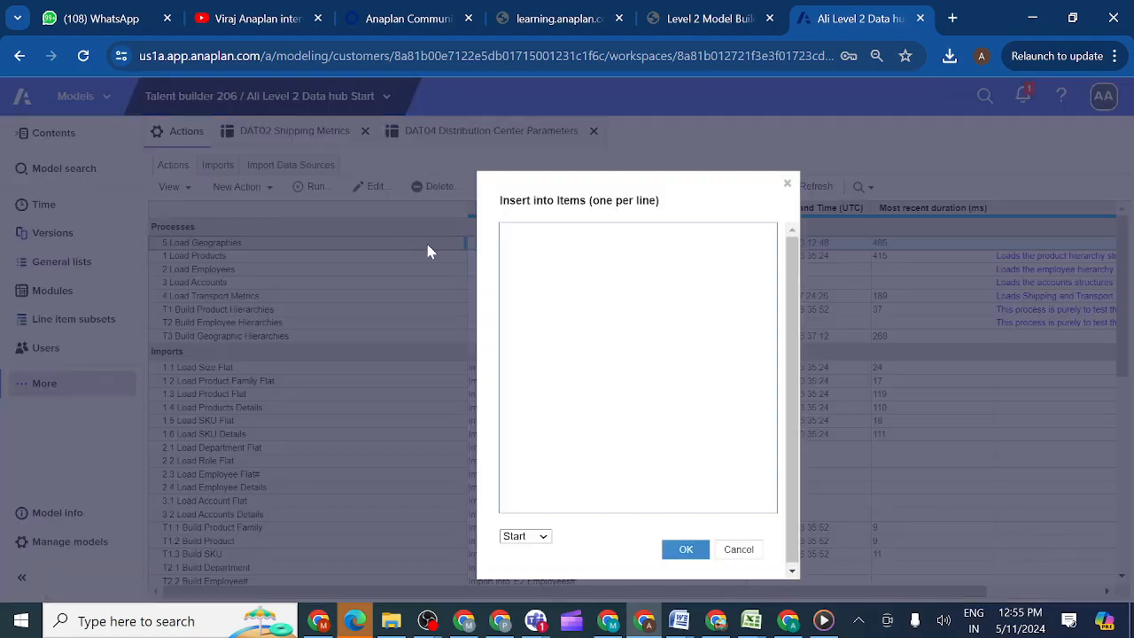
pyautogui.hotkey('ctrl', 'v')
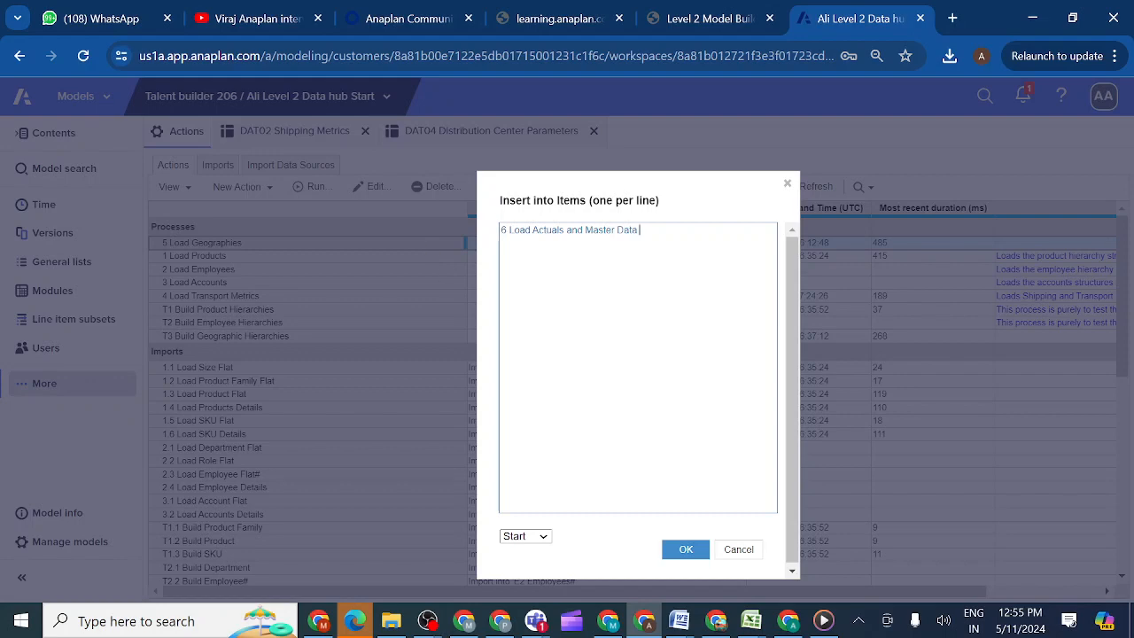
pyautogui.click(684, 558)
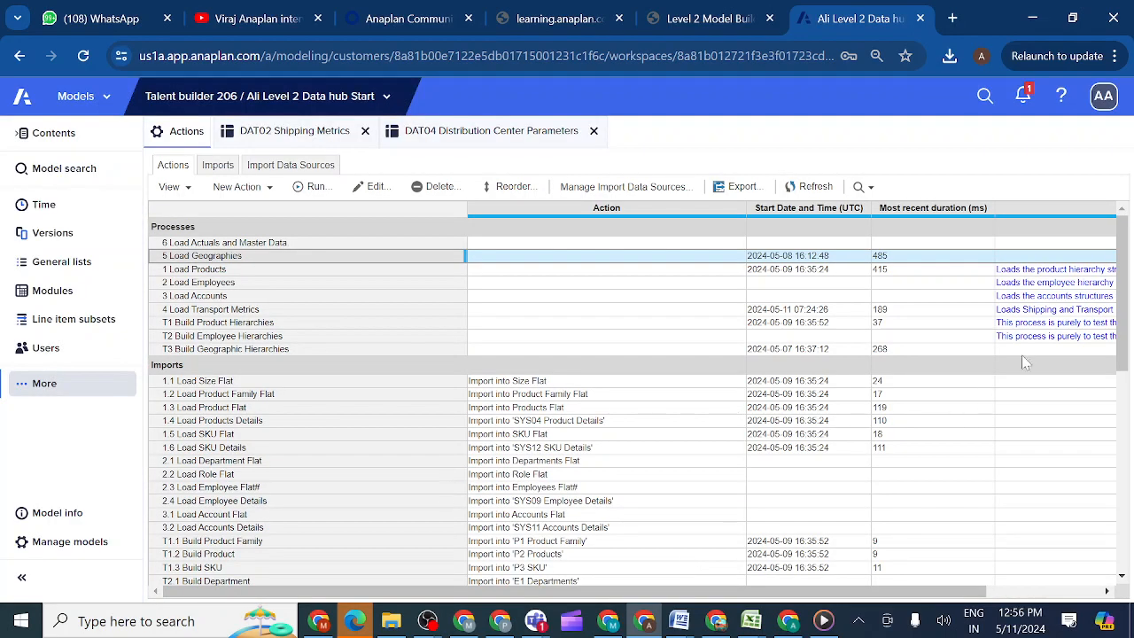
# Step: Rename the DAT01 Beginning Inventory import action as "6.1 Load Beginning Inventory"
pyautogui.moveTo(1121, 354); pyautogui.dragTo(1123, 540)
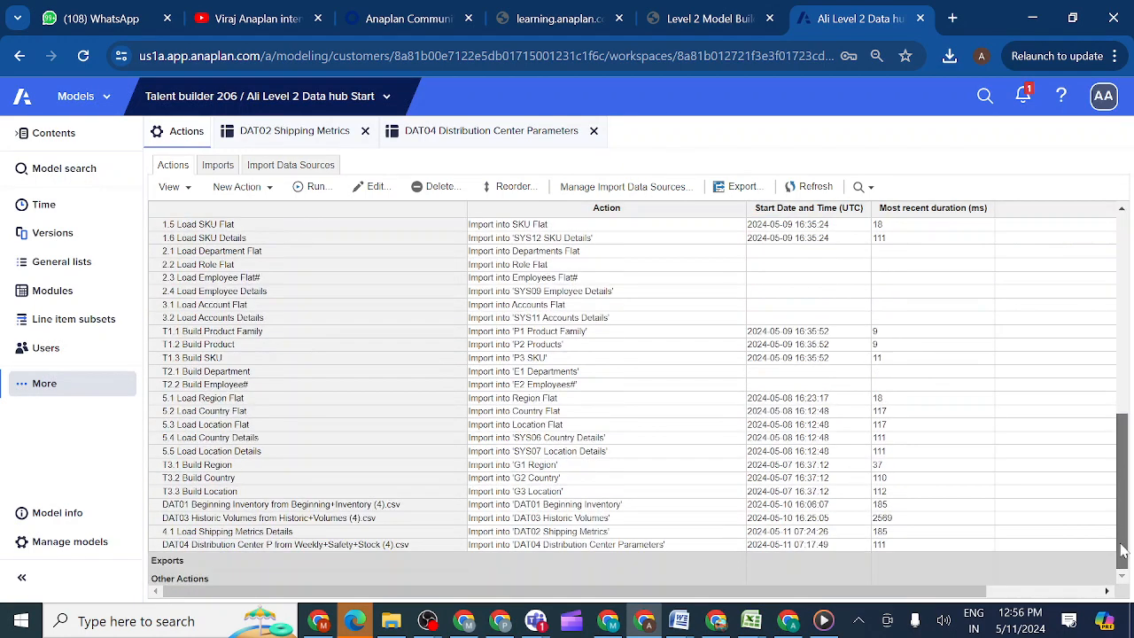
pyautogui.doubleClick(425, 491)
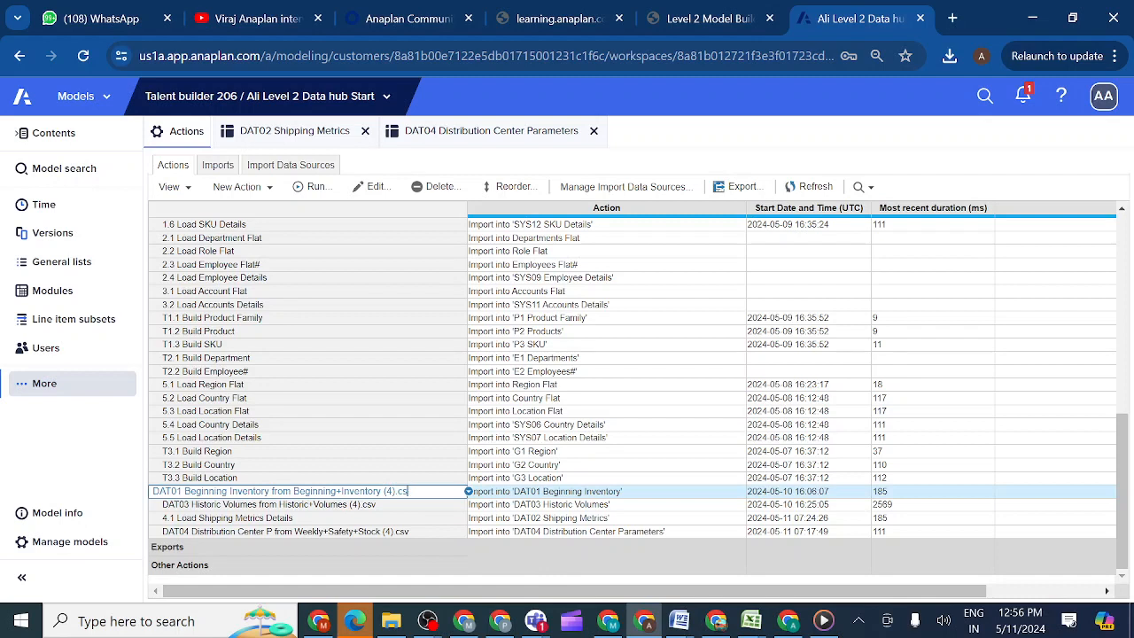
pyautogui.press('BackSpace')
pyautogui.press('BackSpace')
pyautogui.press('BackSpace')
pyautogui.press('BackSpace')
pyautogui.press('BackSpace')
pyautogui.press('BackSpace')
pyautogui.press('BackSpace')
pyautogui.press('BackSpace')
pyautogui.press('BackSpace')
pyautogui.press('BackSpace')
pyautogui.write('6.1')
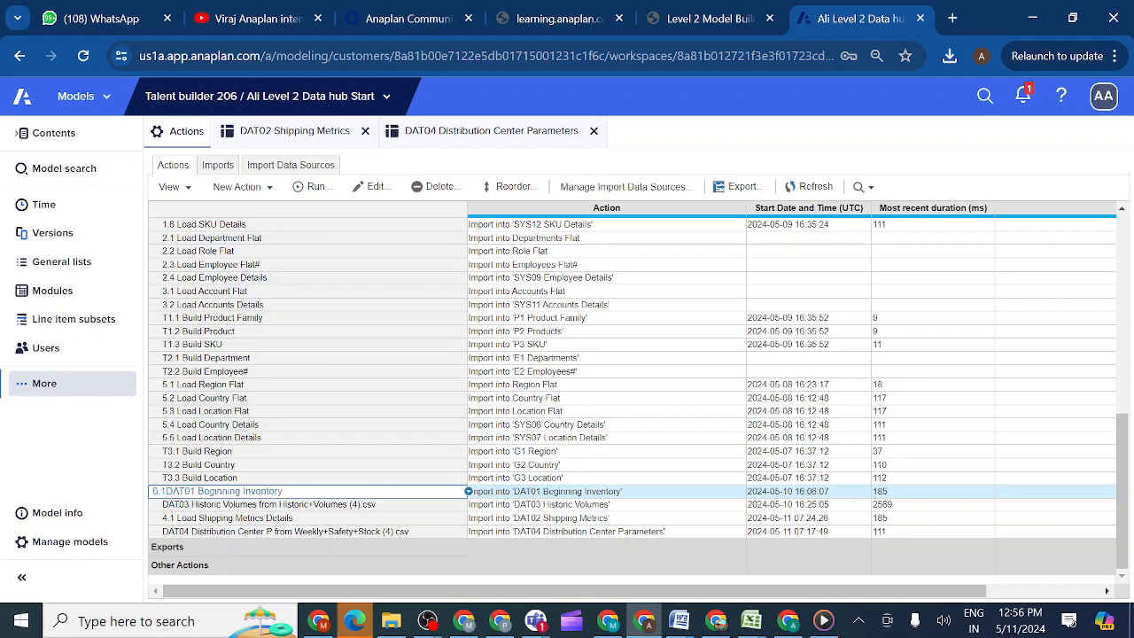
pyautogui.write(' Load')
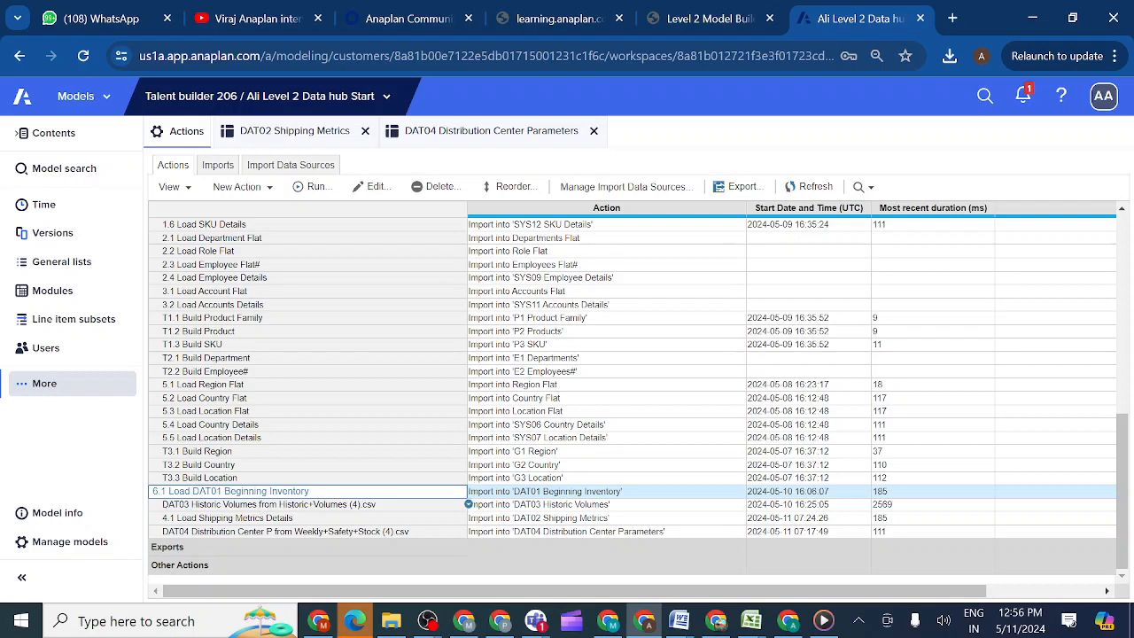
pyautogui.press('BackSpace')
pyautogui.press('BackSpace')
pyautogui.press('BackSpace')
pyautogui.press('BackSpace')
pyautogui.press('BackSpace')
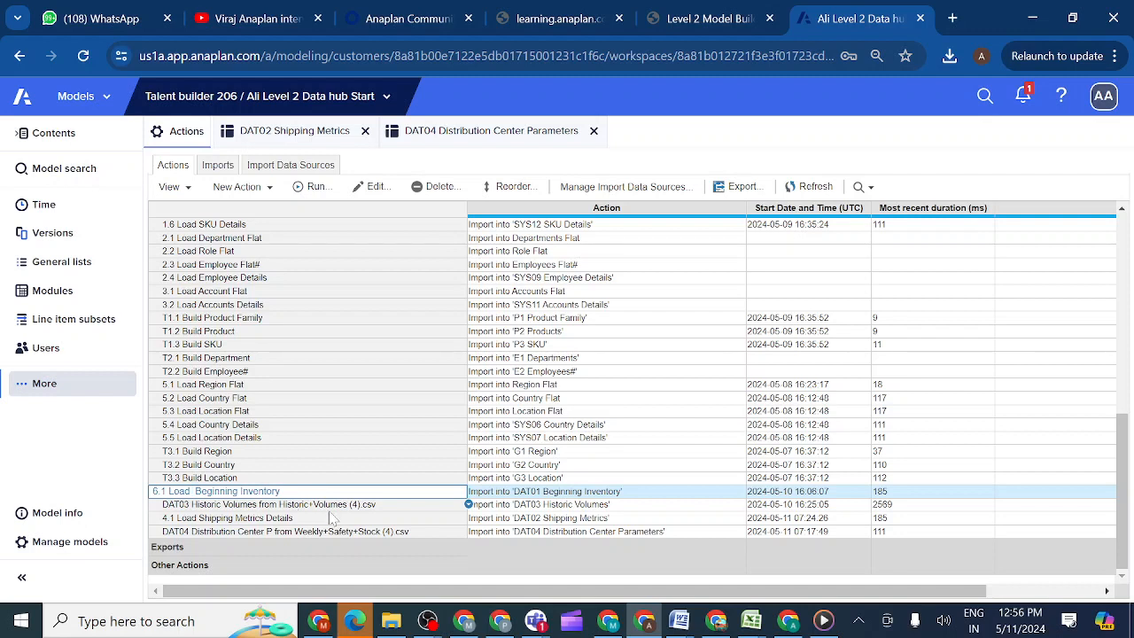
# Step: Rename the DAT03 Historic Volumes import action as "6.2 Load Historic Volumes"
pyautogui.click(387, 505)
pyautogui.click(387, 505)
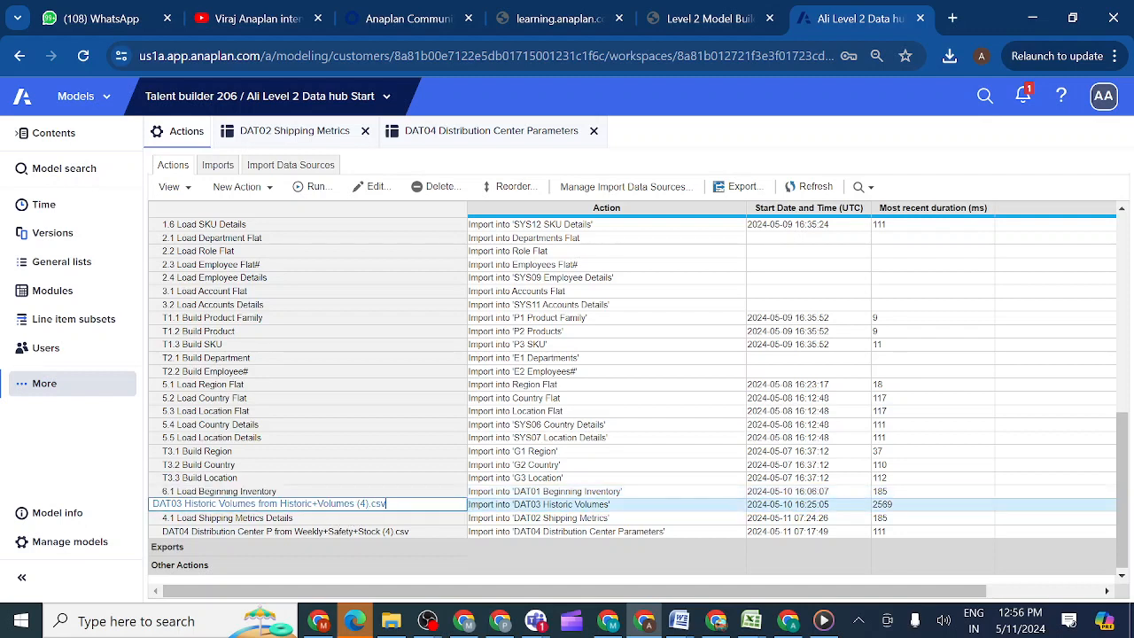
pyautogui.press('BackSpace')
pyautogui.press('BackSpace')
pyautogui.press('BackSpace')
pyautogui.press('BackSpace')
pyautogui.press('BackSpace')
pyautogui.press('BackSpace')
pyautogui.press('BackSpace')
pyautogui.press('BackSpace')
pyautogui.press('BackSpace')
pyautogui.press('BackSpace')
pyautogui.press('BackSpace')
pyautogui.press('BackSpace')
pyautogui.press('BackSpace')
pyautogui.press('BackSpace')
pyautogui.press('BackSpace')
pyautogui.press('BackSpace')
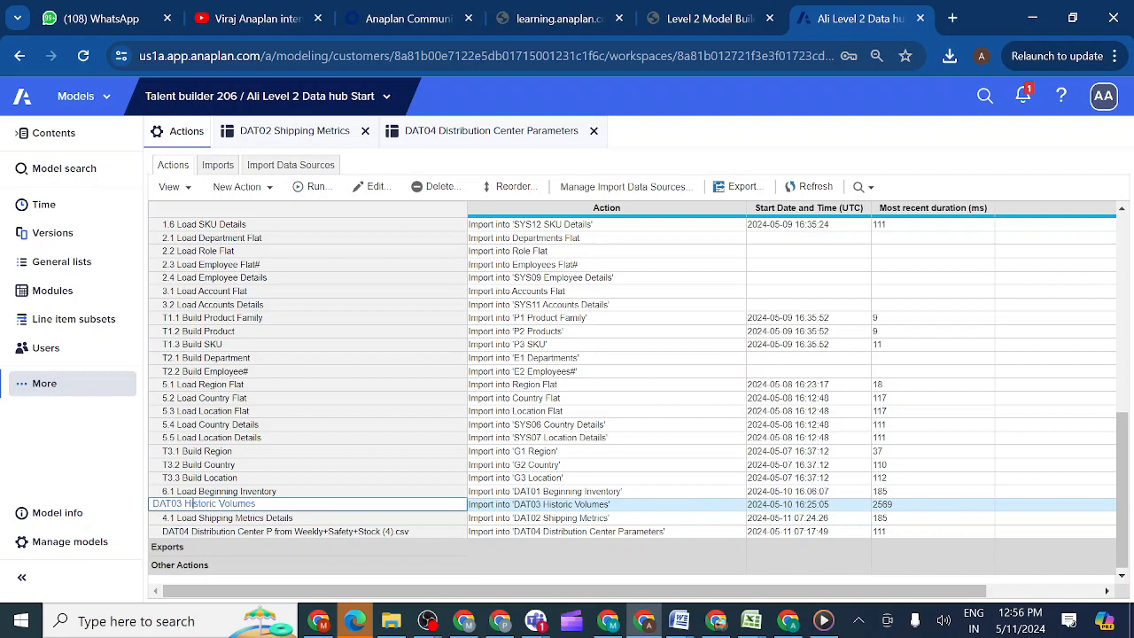
pyautogui.press('BackSpace')
pyautogui.press('BackSpace')
pyautogui.press('BackSpace')
pyautogui.press('BackSpace')
pyautogui.press('BackSpace')
pyautogui.press('BackSpace')
pyautogui.write('6.2 Load')
# Step: Rename the DAT04 Distribution Center Parameters import action as "6.3 Load Distribution Center"
pyautogui.doubleClick(408, 532)
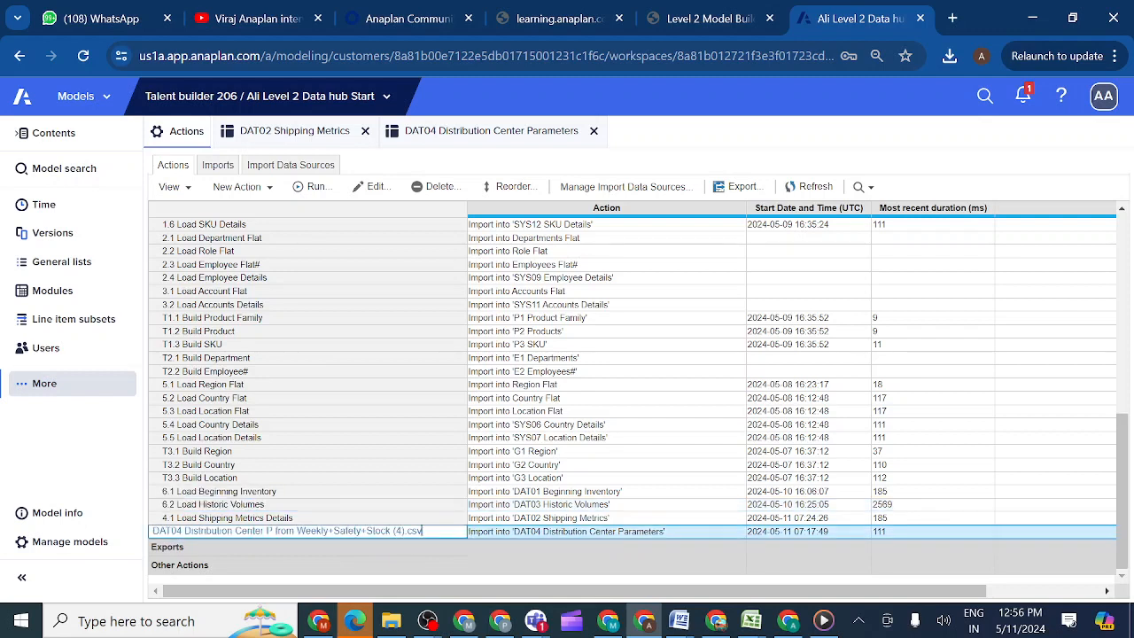
pyautogui.press('BackSpace')
pyautogui.press('BackSpace')
pyautogui.press('BackSpace')
pyautogui.press('BackSpace')
pyautogui.press('BackSpace')
pyautogui.press('BackSpace')
pyautogui.press('BackSpace')
pyautogui.press('BackSpace')
pyautogui.press('BackSpace')
pyautogui.press('BackSpace')
pyautogui.press('BackSpace')
pyautogui.press('BackSpace')
pyautogui.press('BackSpace')
pyautogui.press('BackSpace')
pyautogui.press('BackSpace')
pyautogui.press('BackSpace')
pyautogui.press('BackSpace')
pyautogui.press('BackSpace')
pyautogui.press('BackSpace')
pyautogui.press('BackSpace')
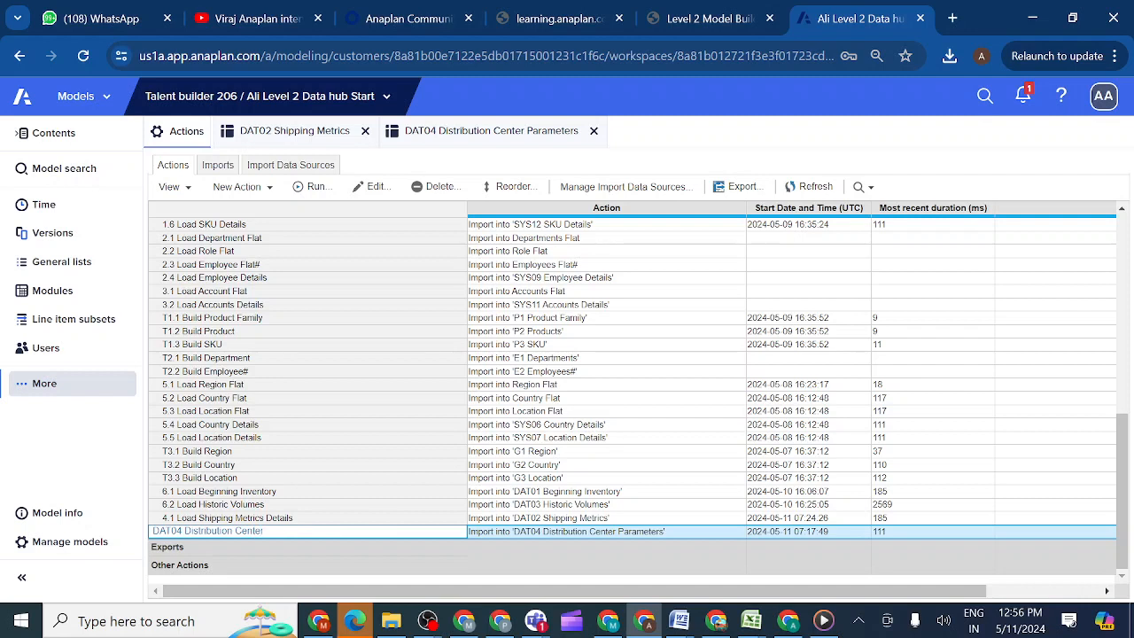
pyautogui.hotkey('ctrl', 'Left')
pyautogui.hotkey('ctrl', 'Left')
pyautogui.press('BackSpace')
pyautogui.press('BackSpace')
pyautogui.press('BackSpace')
pyautogui.press('BackSpace')
pyautogui.press('BackSpace')
pyautogui.press('BackSpace')
pyautogui.write('6')
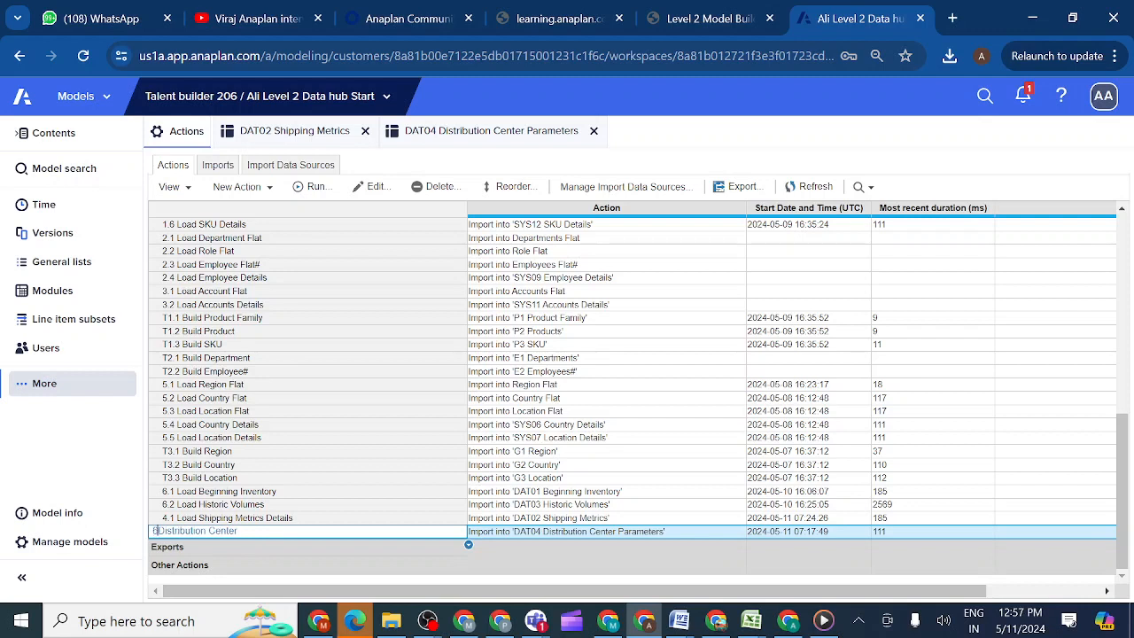
pyautogui.write('.3 Load')
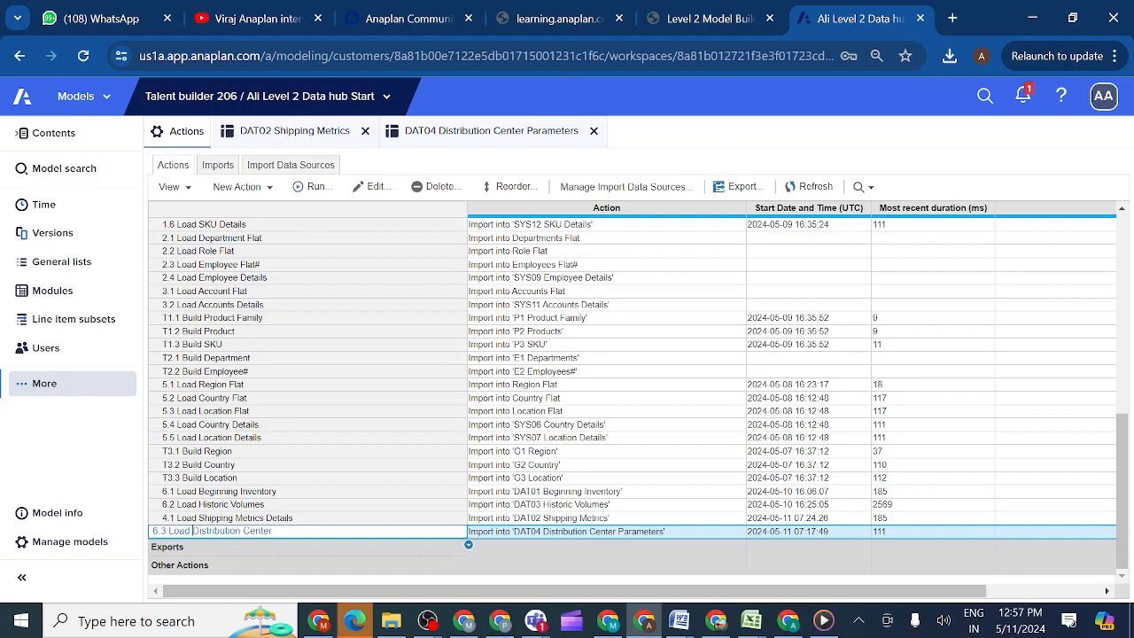
pyautogui.click(324, 521)
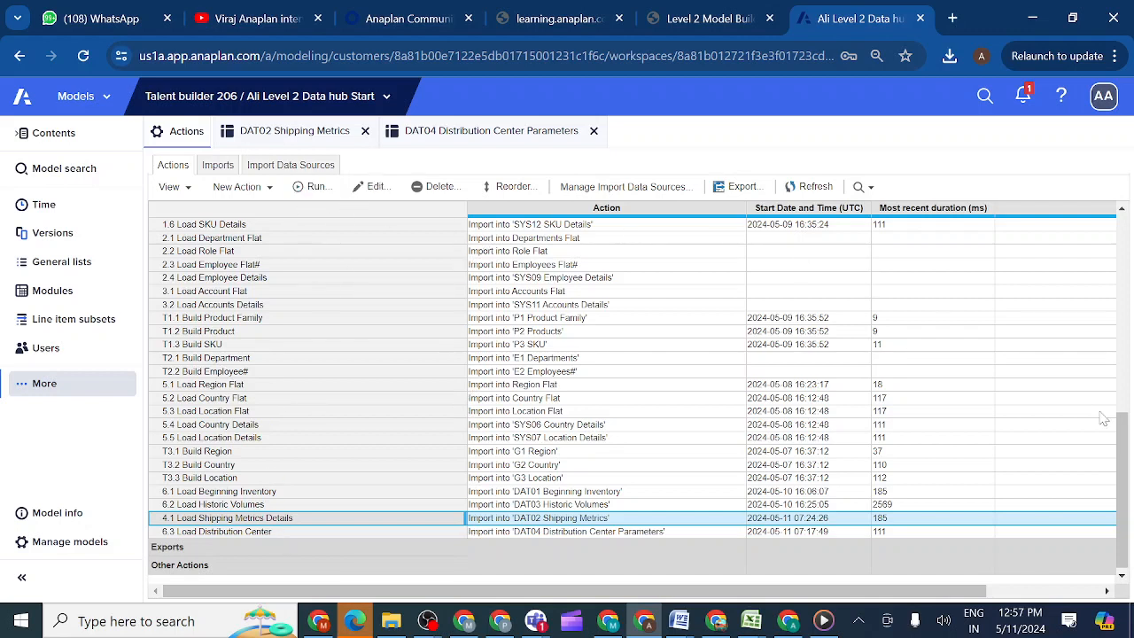
pyautogui.moveTo(1124, 459); pyautogui.dragTo(1122, 238)
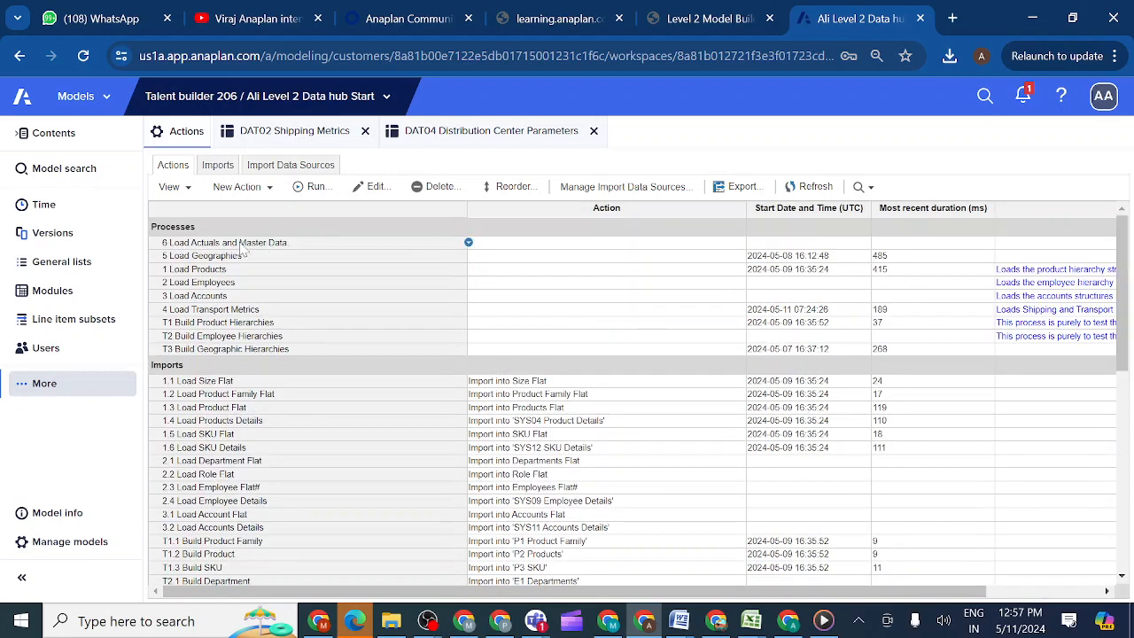
# Step: Add the imports 6.1 Load Beginning Inventory, 6.2 Load Historic Volumes and 6.3 Load Distribution Center to process 6 Load Actuals and Master Data
pyautogui.click(242, 248)
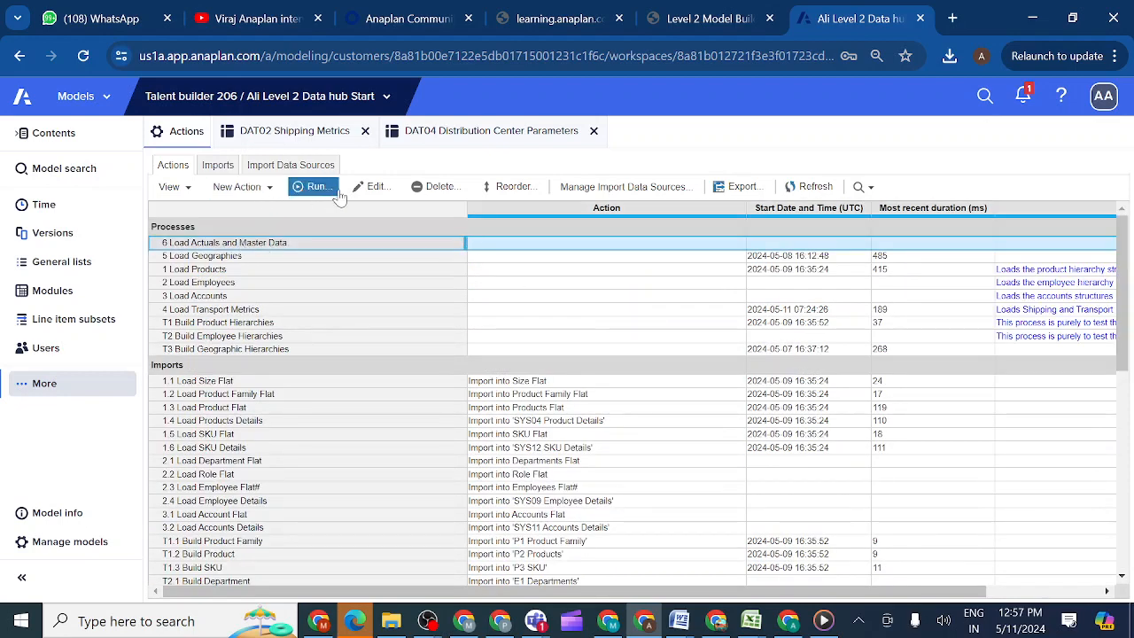
pyautogui.click(373, 188)
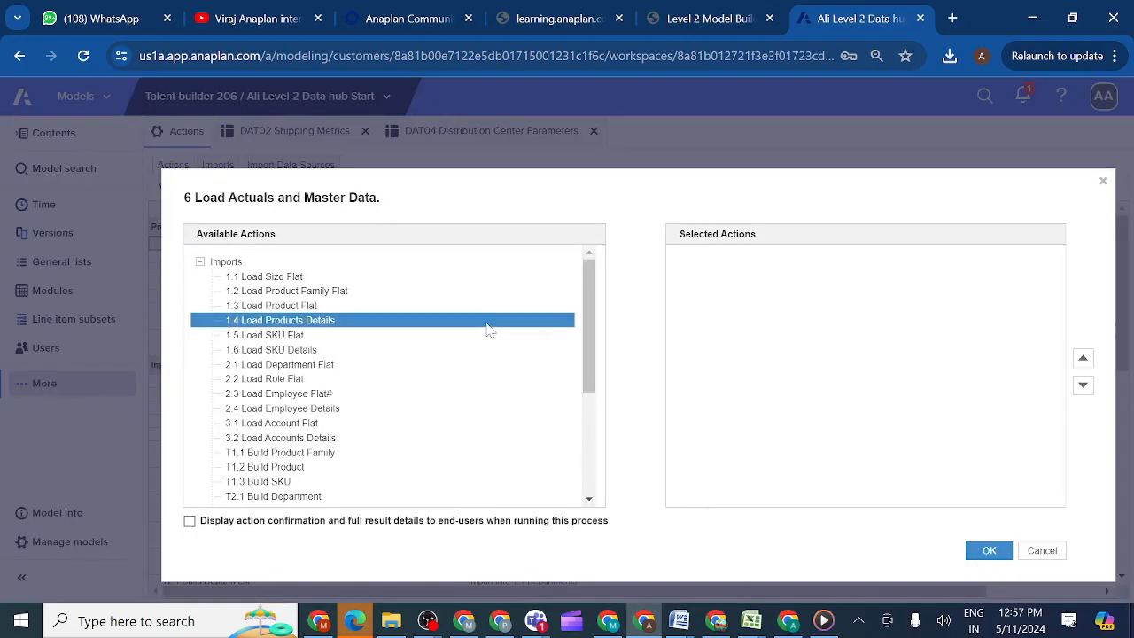
pyautogui.moveTo(584, 311); pyautogui.dragTo(587, 435)
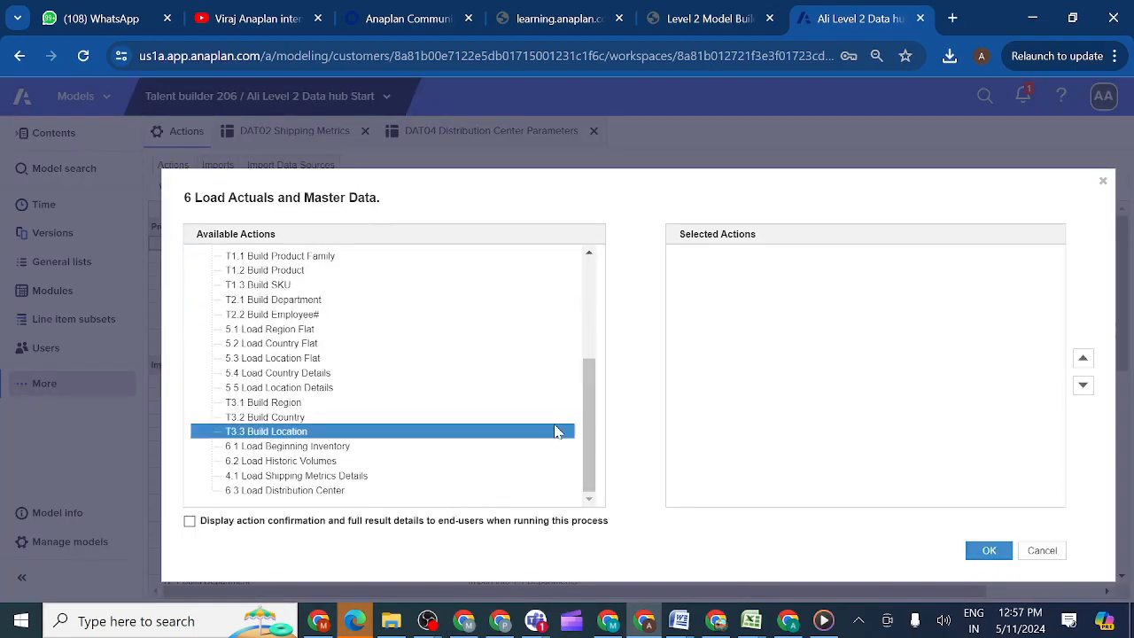
pyautogui.click(361, 448)
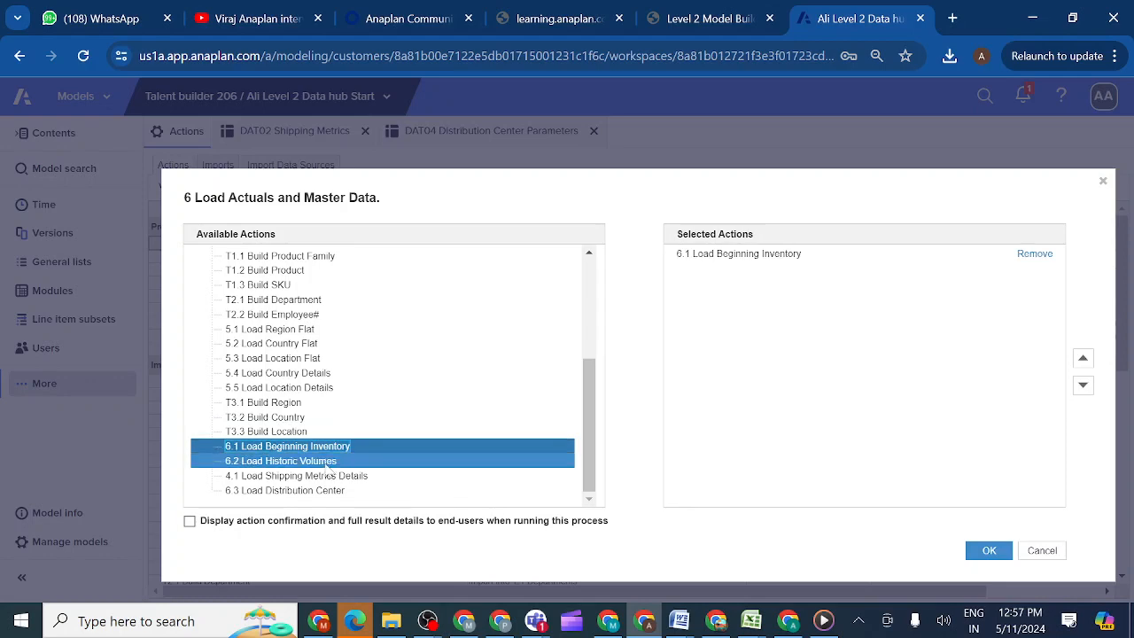
pyautogui.click(321, 463)
pyautogui.click(310, 492)
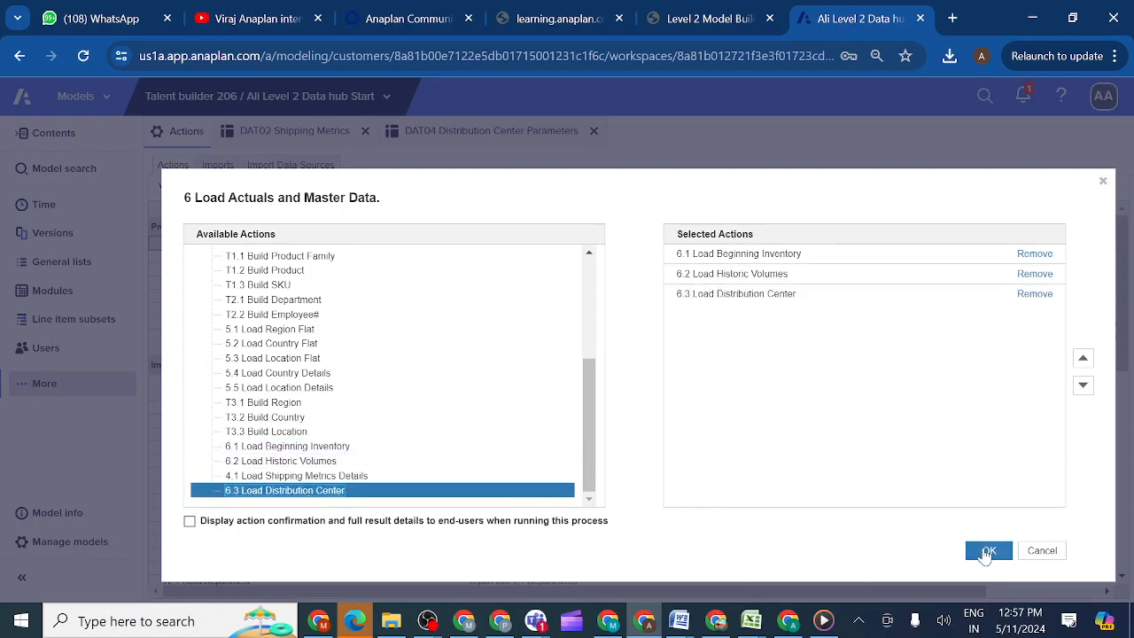
pyautogui.click(985, 552)
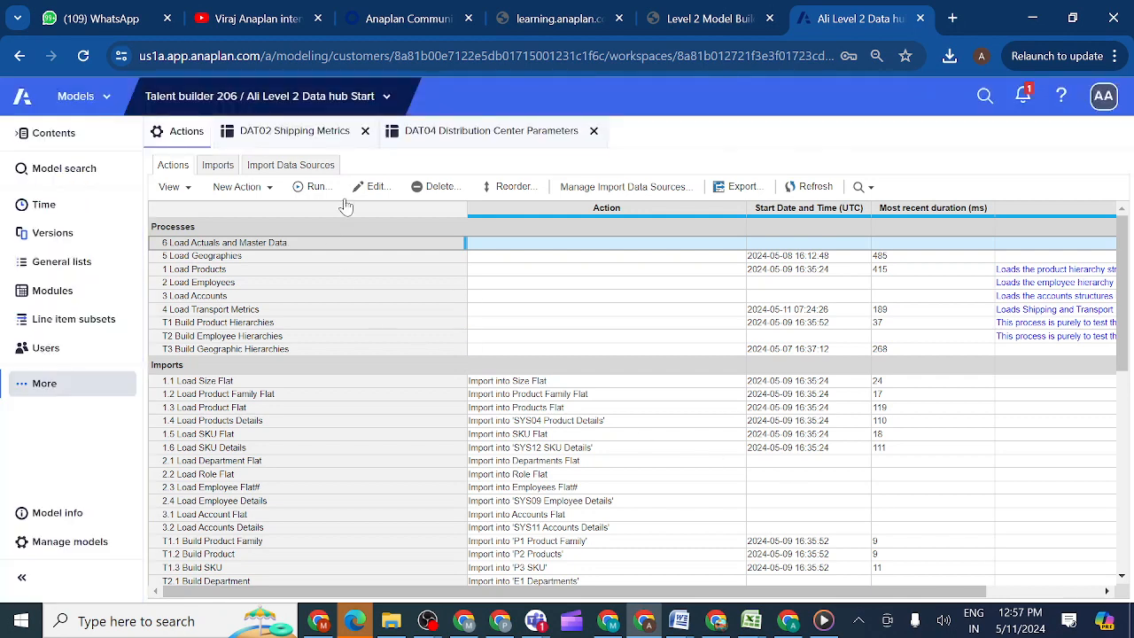
# Step: Run the process 6 Load Actuals and Master Data and close its result summary
pyautogui.click(312, 186)
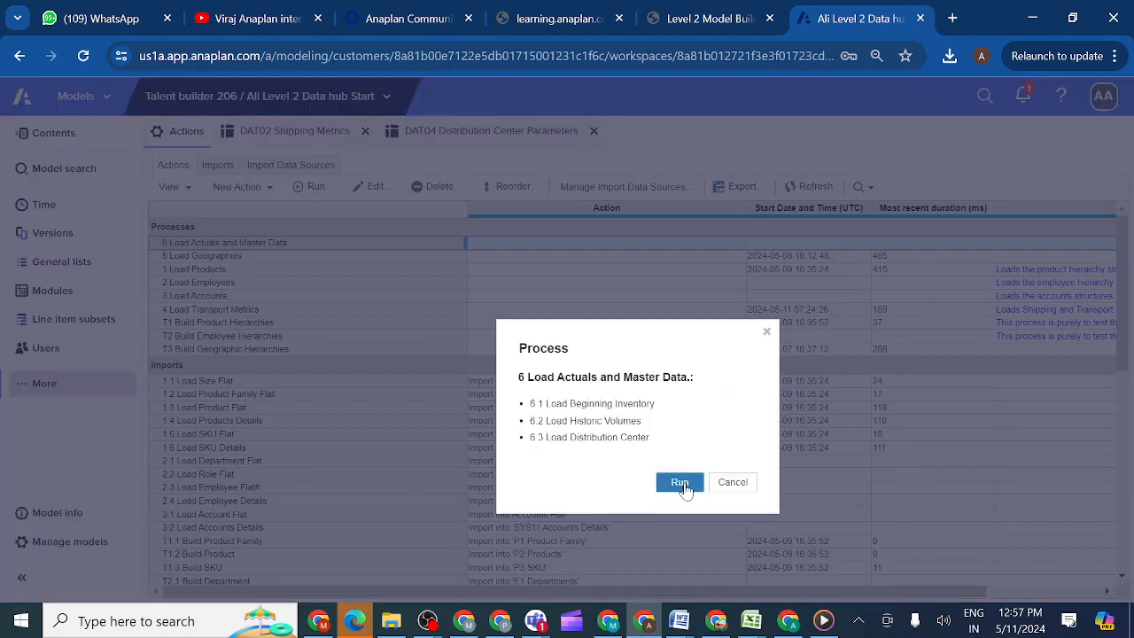
pyautogui.click(679, 483)
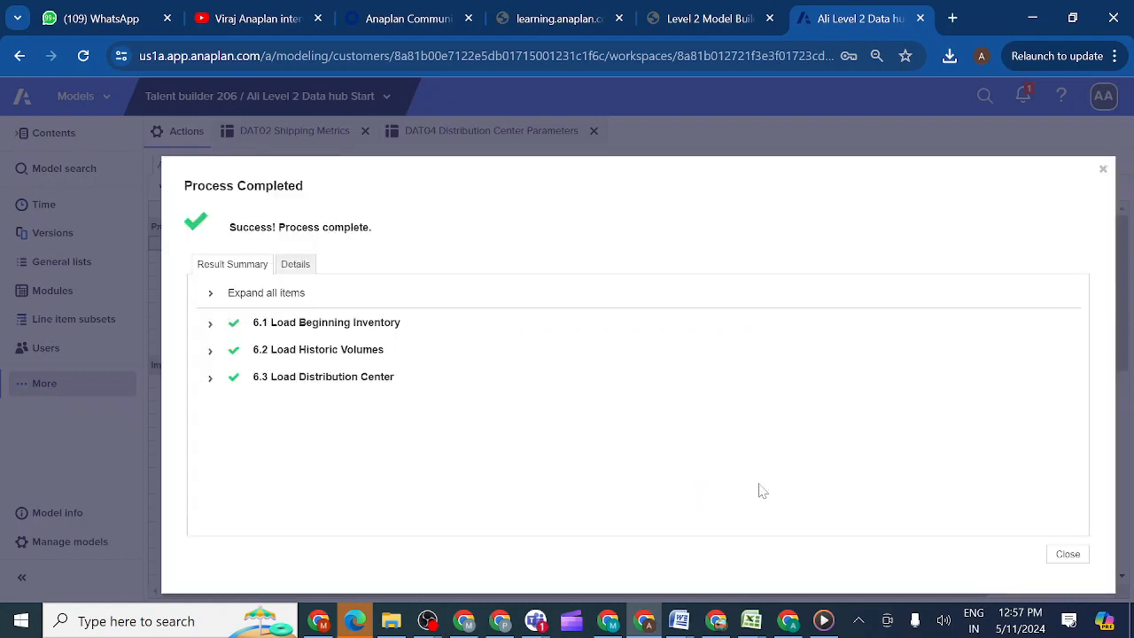
pyautogui.click(1068, 557)
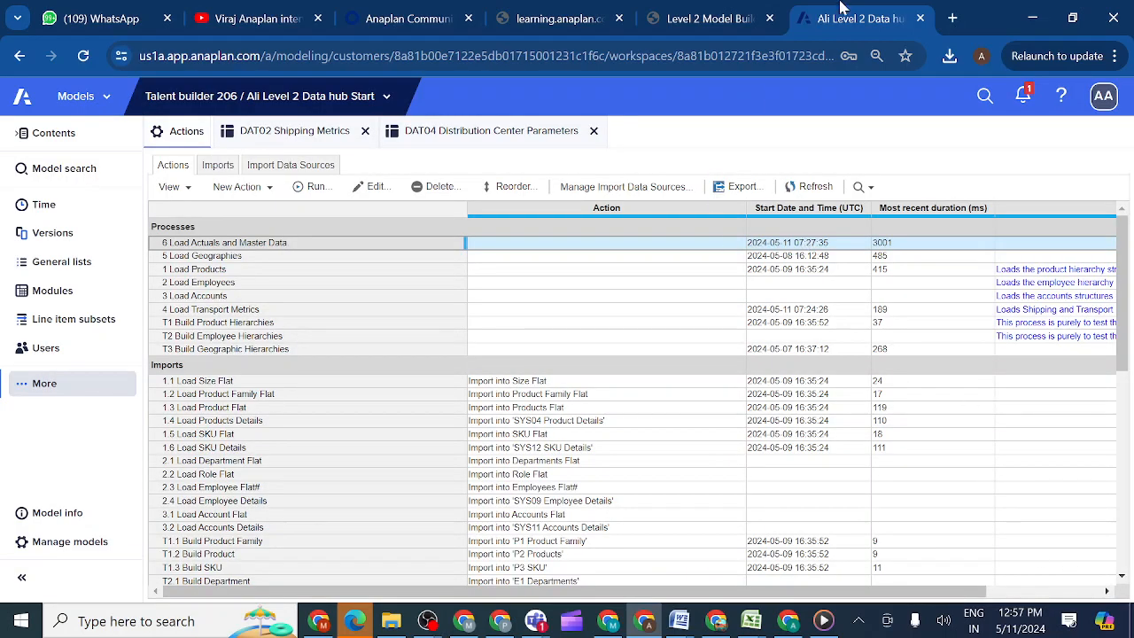
# Step: Switch to the Level 2 Model Building course page, mark activity 1.6.4 as completed, and review the example Actions list under Check Your Work
pyautogui.click(725, 20)
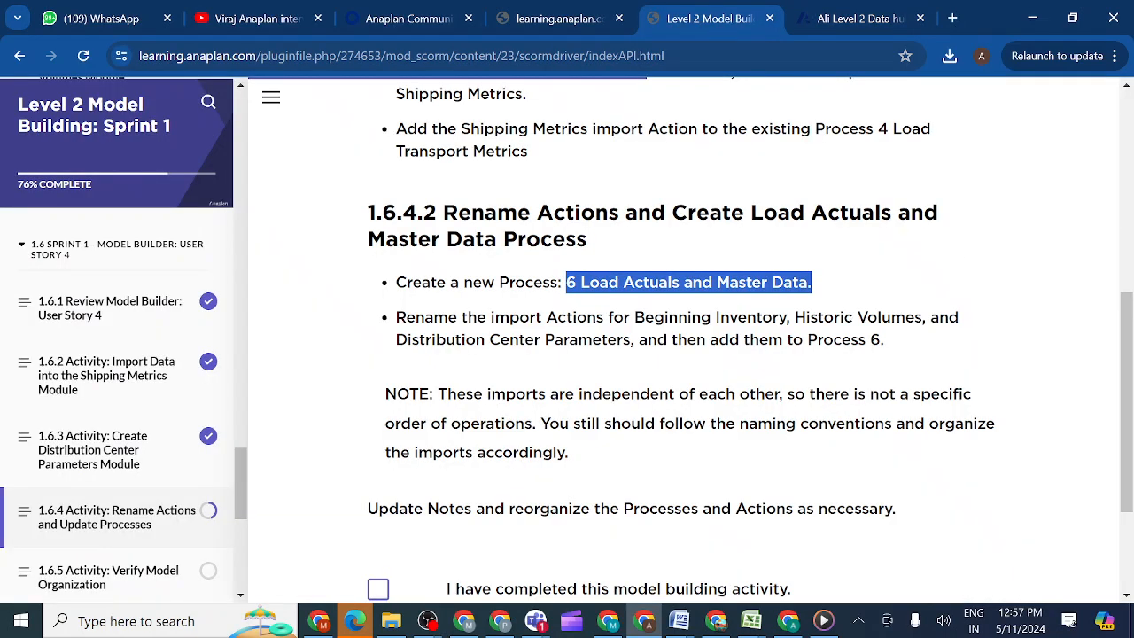
pyautogui.moveTo(1130, 366); pyautogui.dragTo(1130, 442)
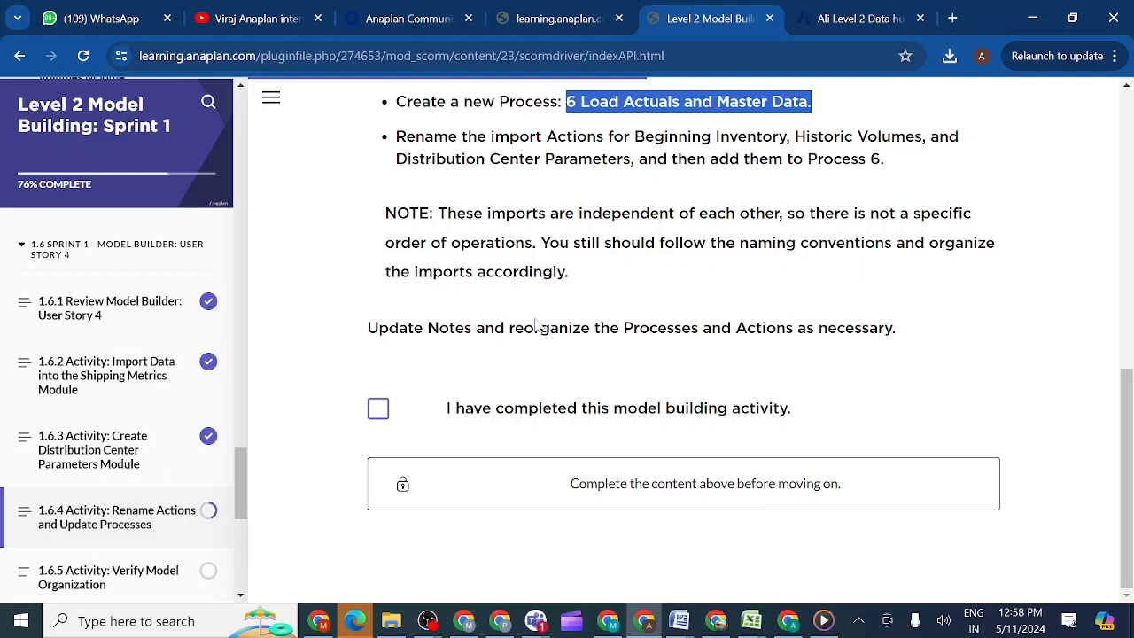
pyautogui.click(377, 413)
pyautogui.click(443, 492)
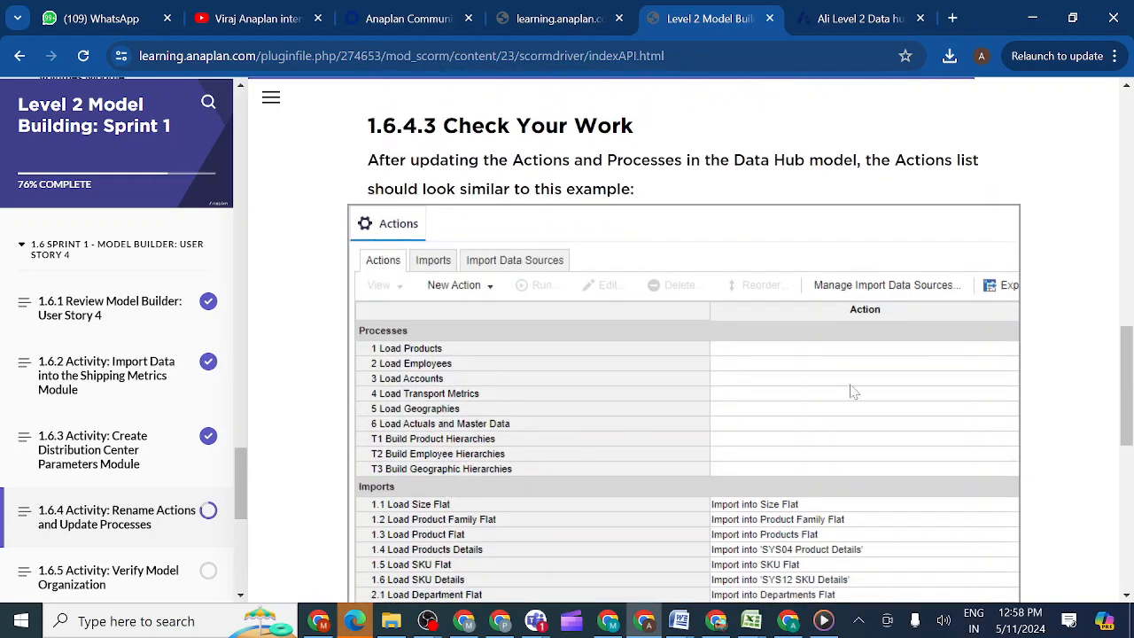
pyautogui.scroll(-3, 1127, 381)
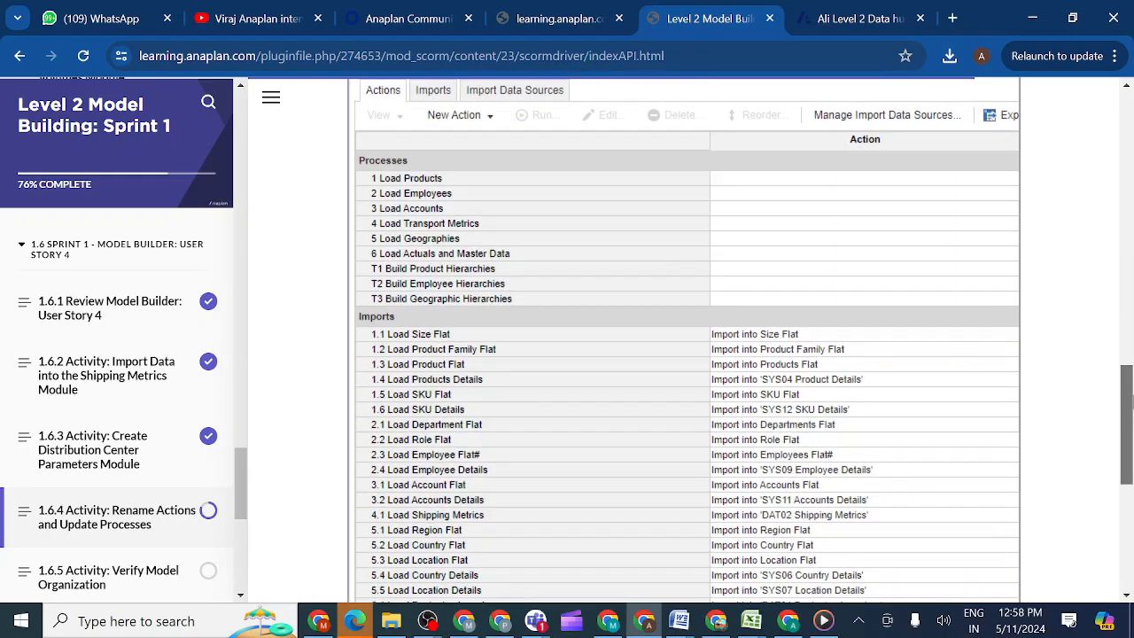
pyautogui.scroll(-1, 1128, 425)
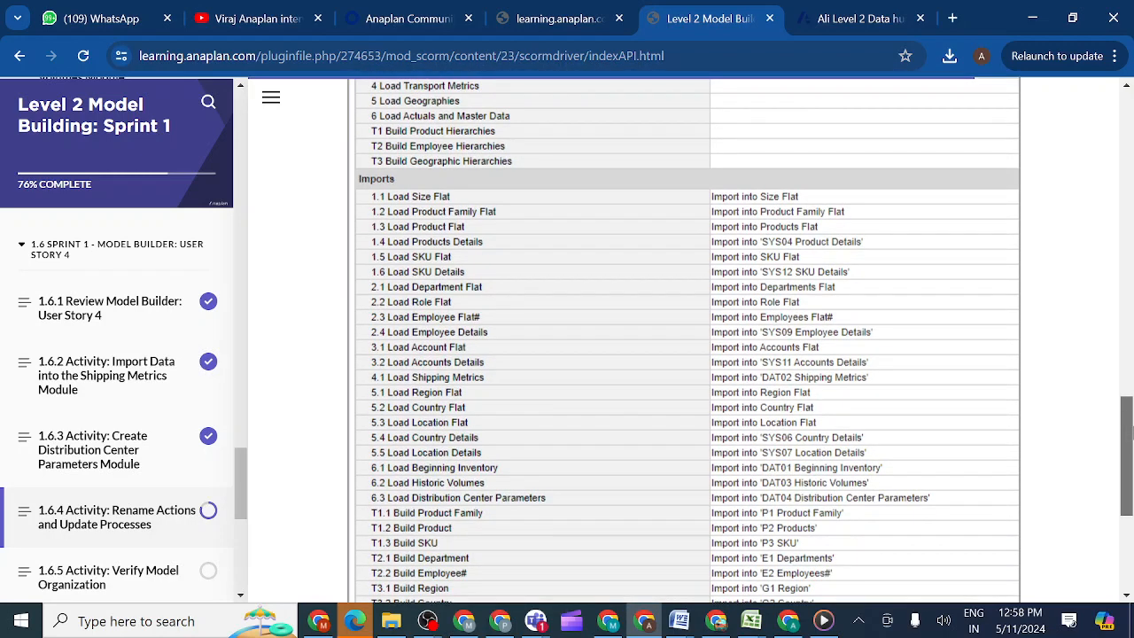
pyautogui.scroll(-2, 1128, 429)
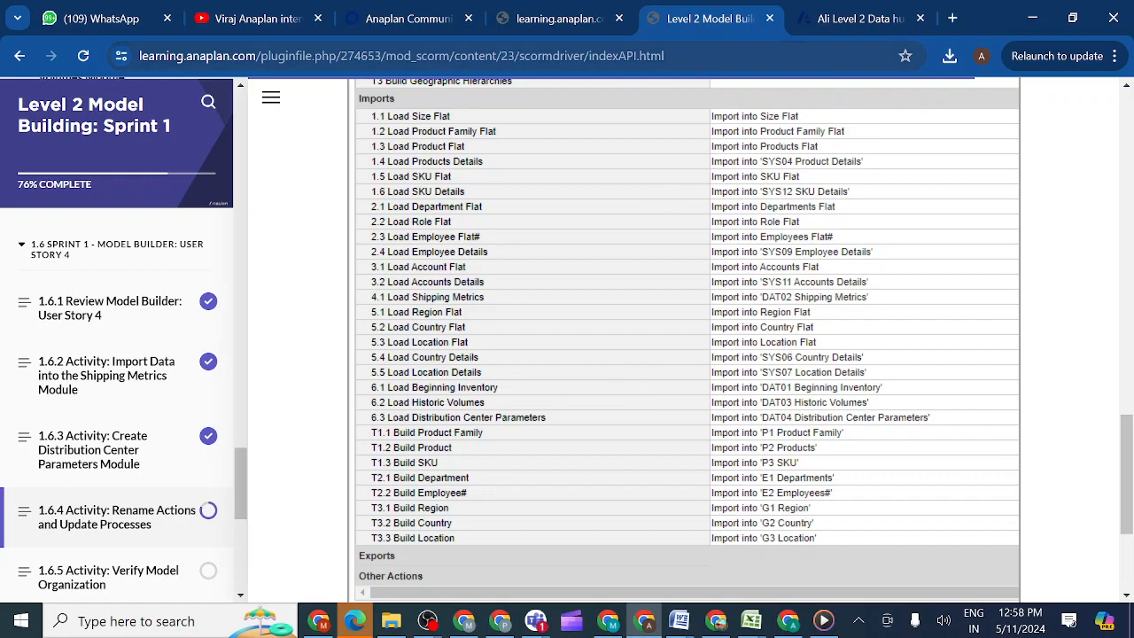
# Step: Return to the Anaplan model and reorder the processes so 5 Load Geographies sits directly below 4 Load Transport Metrics
pyautogui.click(855, 21)
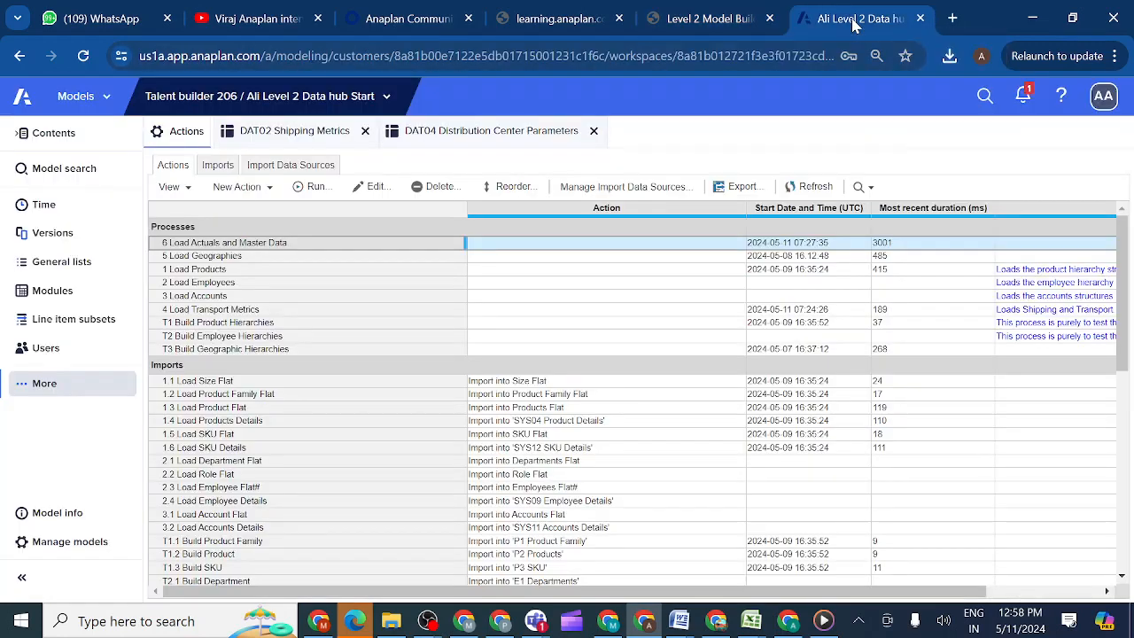
pyautogui.click(493, 188)
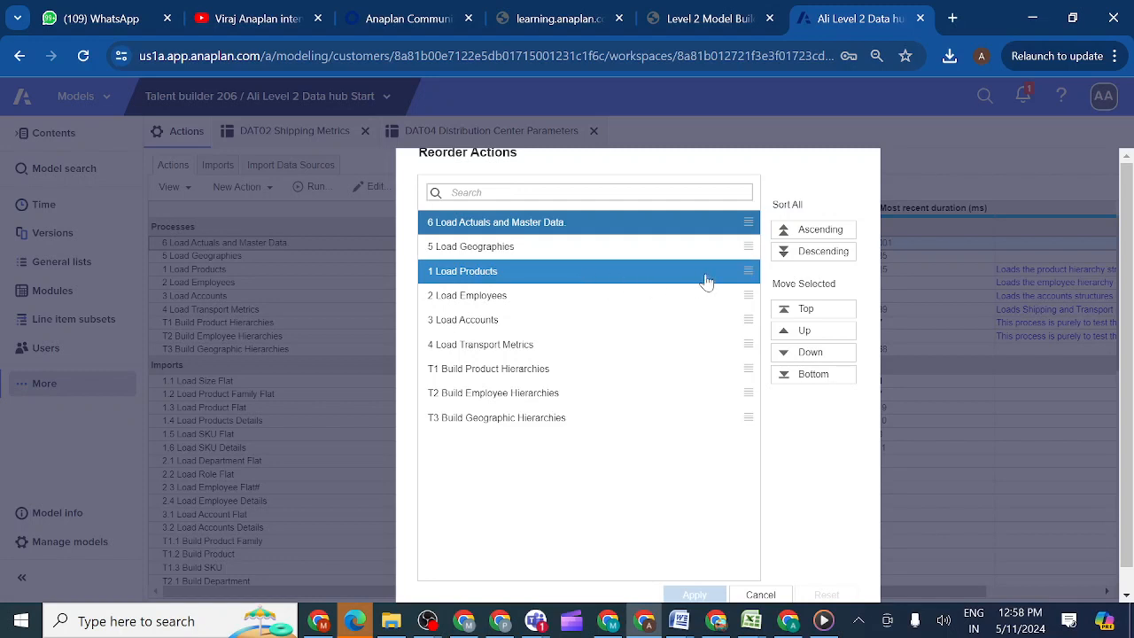
pyautogui.click(585, 281)
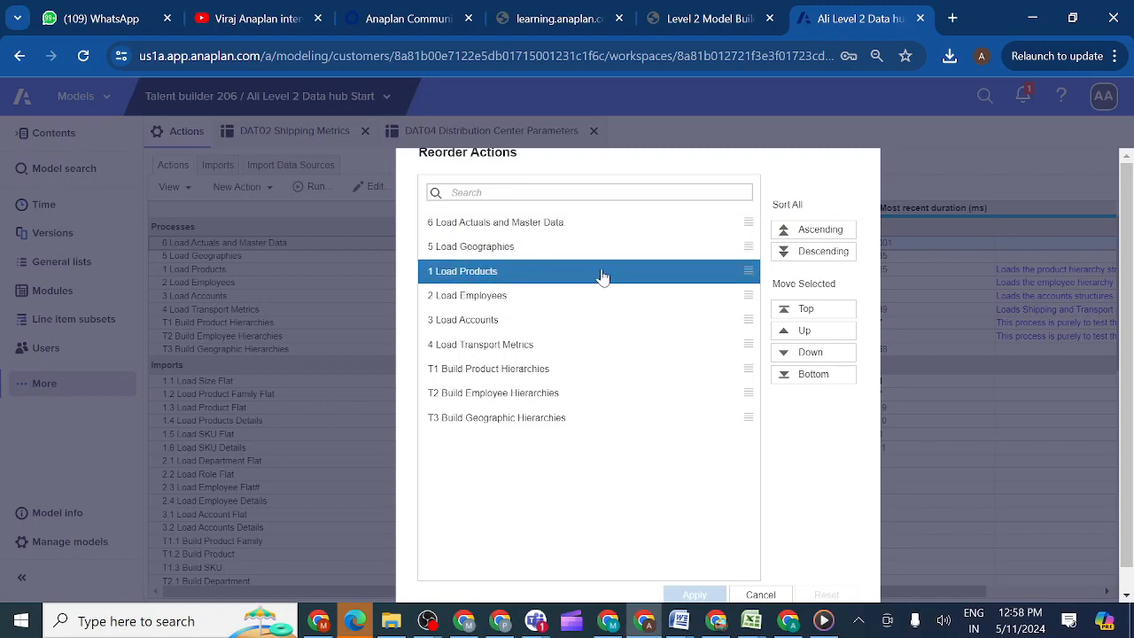
pyautogui.click(549, 251)
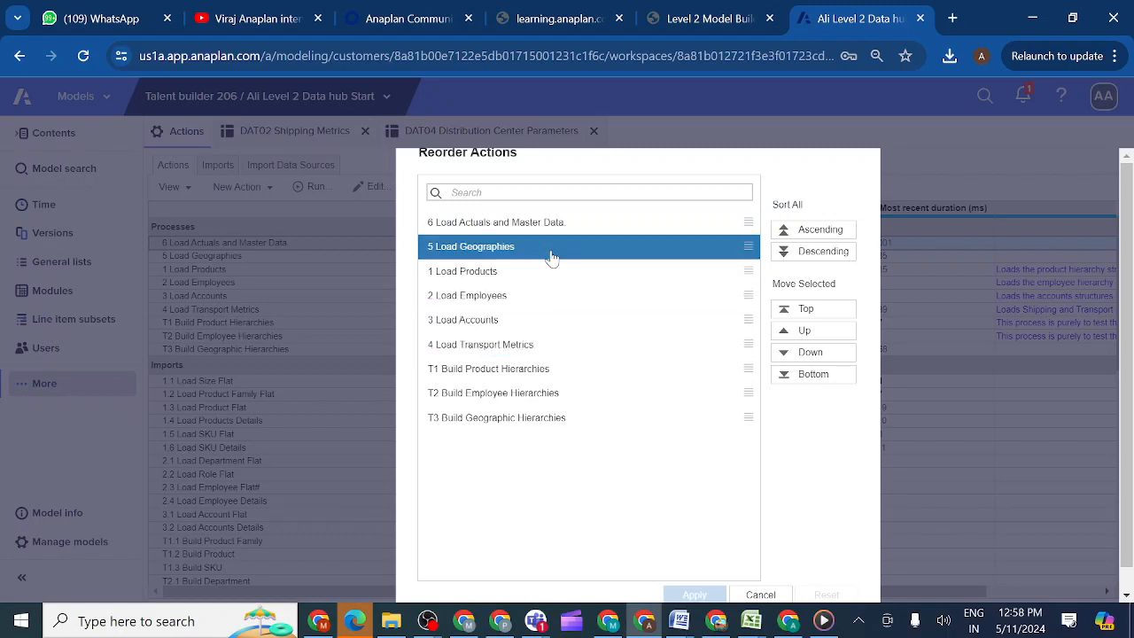
pyautogui.click(784, 359)
pyautogui.click(785, 359)
pyautogui.click(785, 359)
pyautogui.click(784, 359)
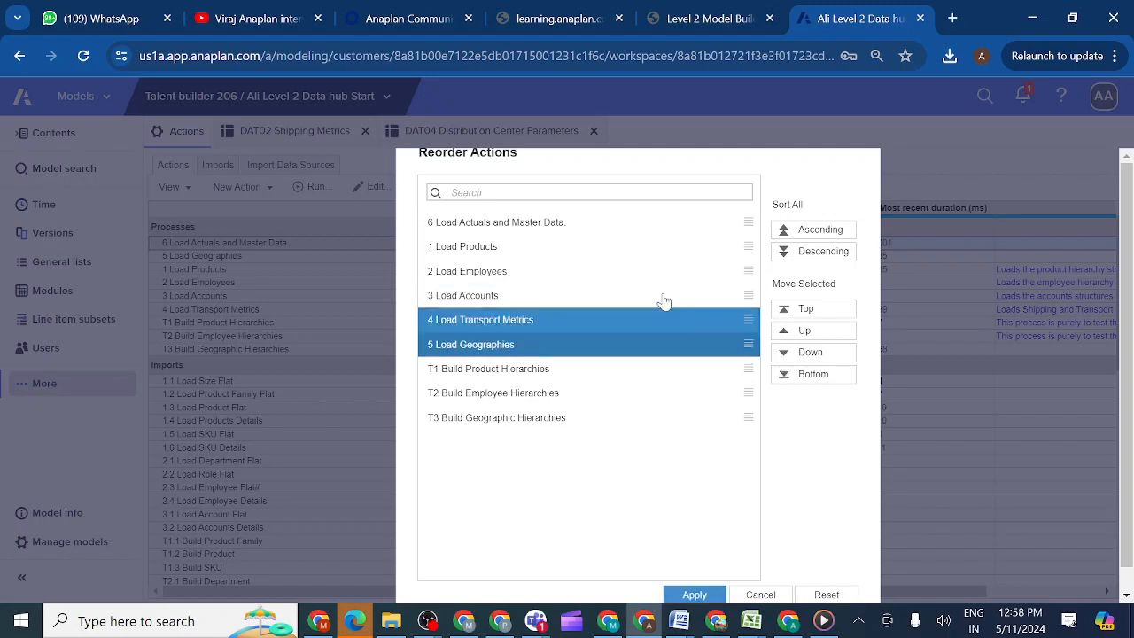
# Step: Move process 6 Load Actuals and Master Data directly below 5 Load Geographies and apply the new process order
pyautogui.click(514, 228)
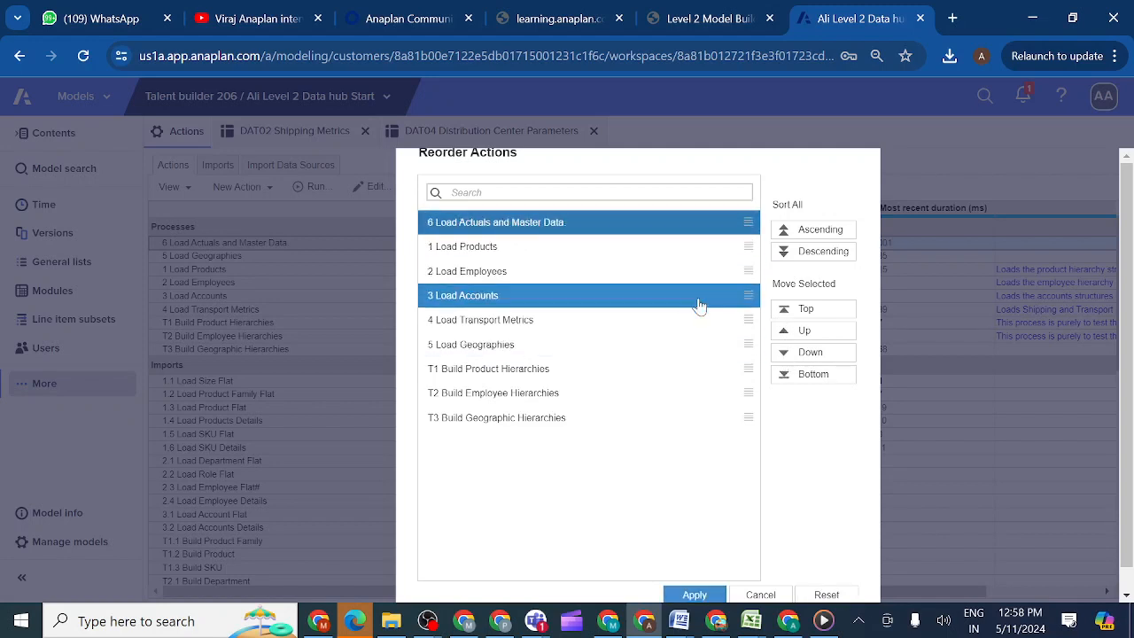
pyautogui.click(786, 356)
pyautogui.click(787, 355)
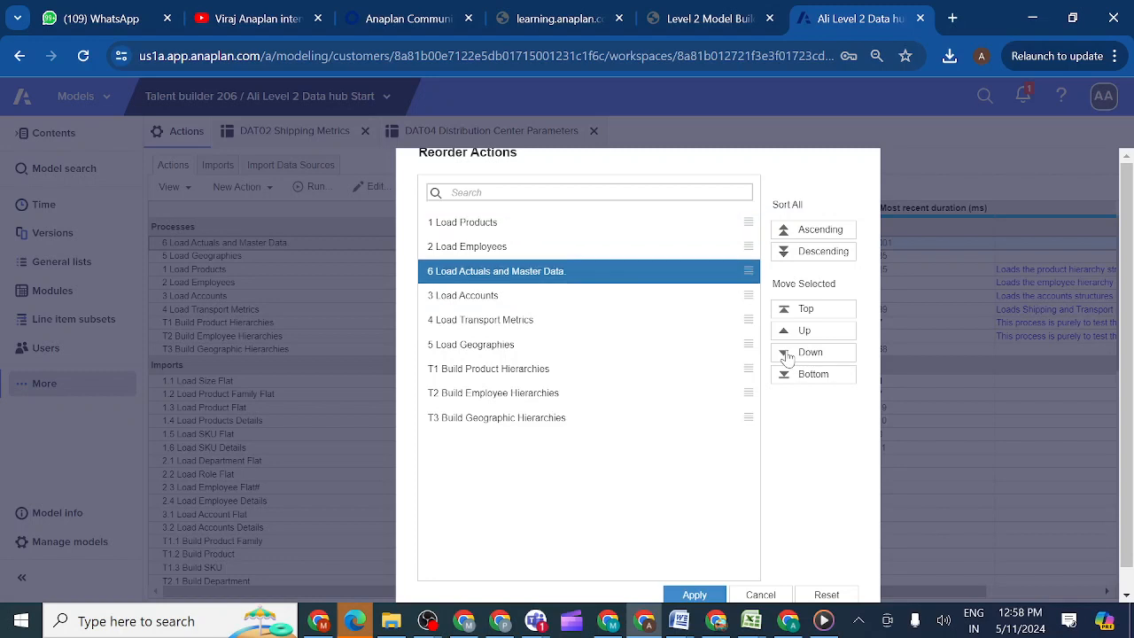
pyautogui.click(787, 356)
pyautogui.click(787, 355)
pyautogui.click(787, 355)
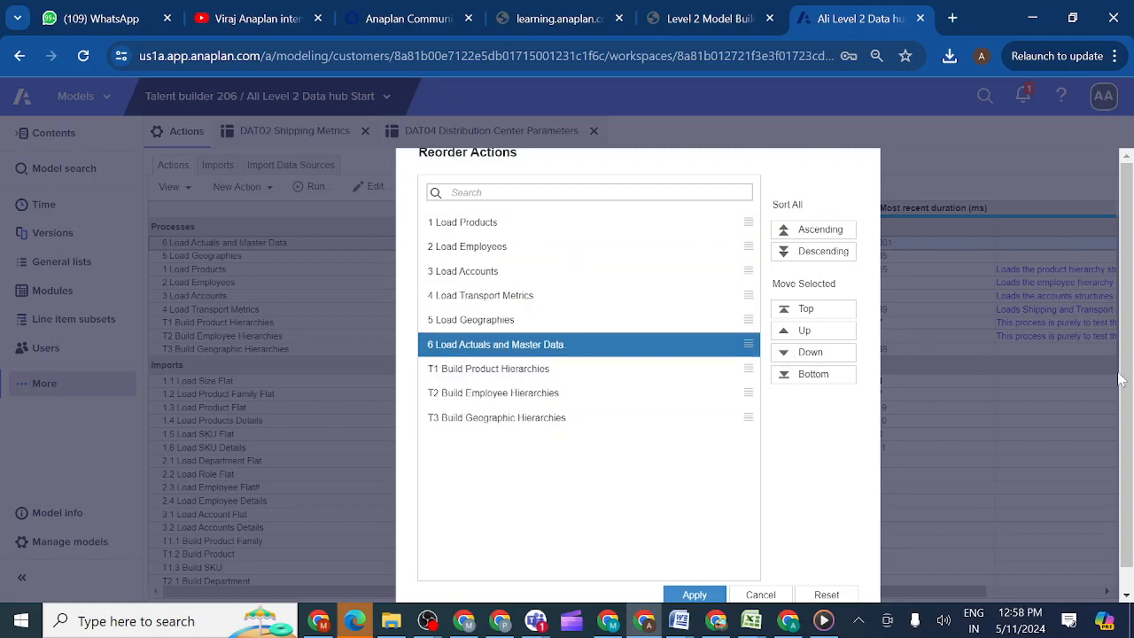
pyautogui.scroll(-1, 1120, 379)
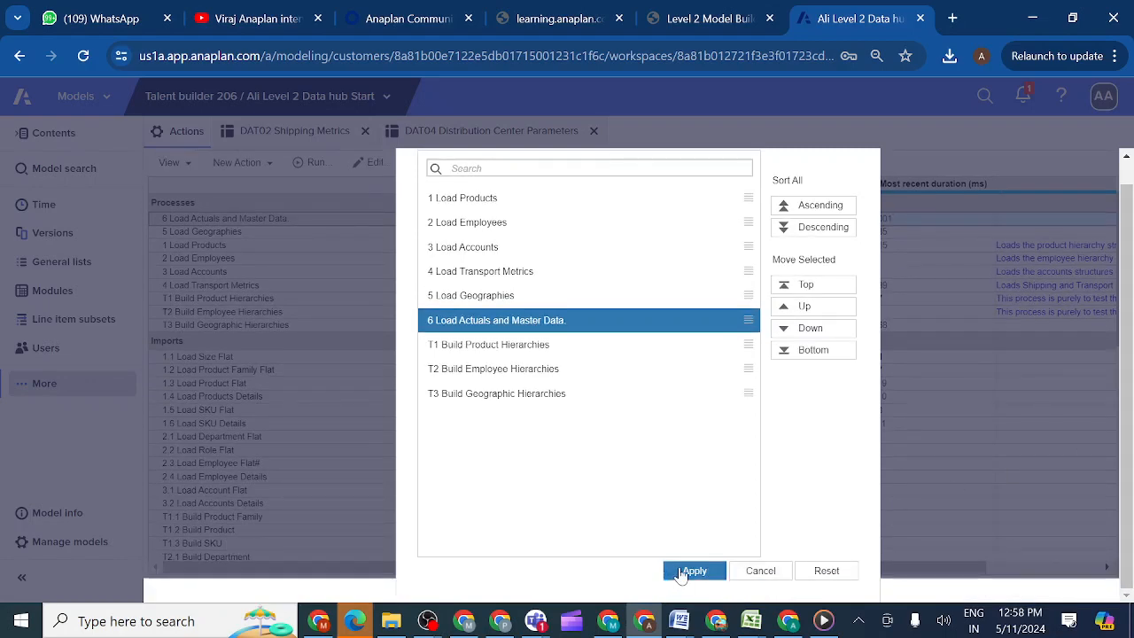
pyautogui.click(694, 572)
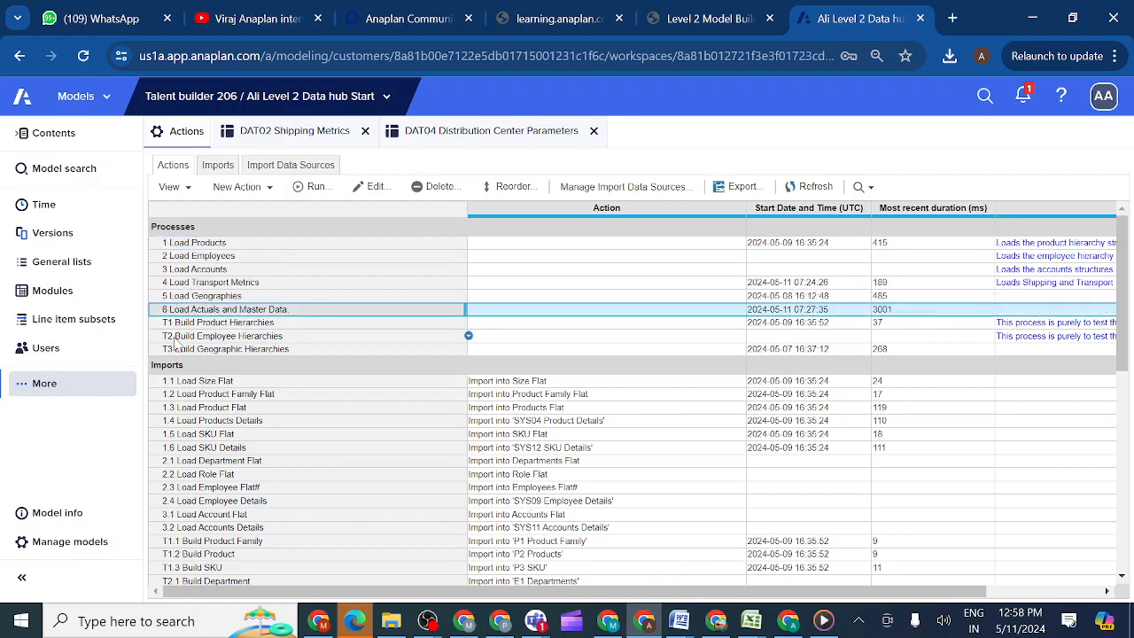
# Step: Reorder the import actions so 4.1 Load Shipping Metrics Details sits directly above 5.1 Load Region Flat
pyautogui.click(230, 384)
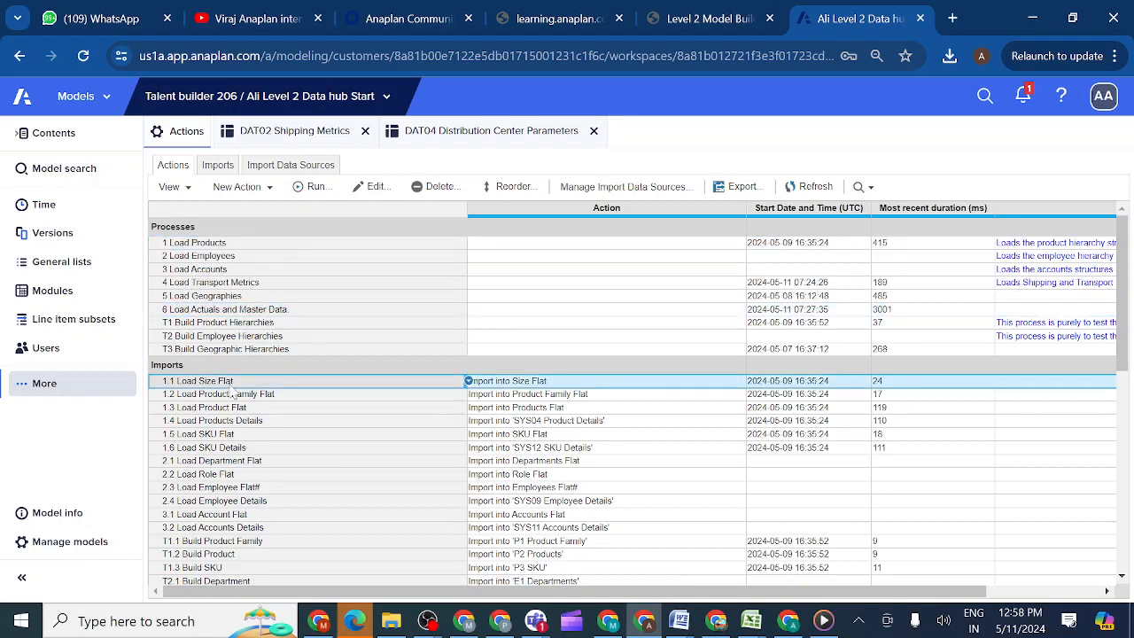
pyautogui.click(511, 188)
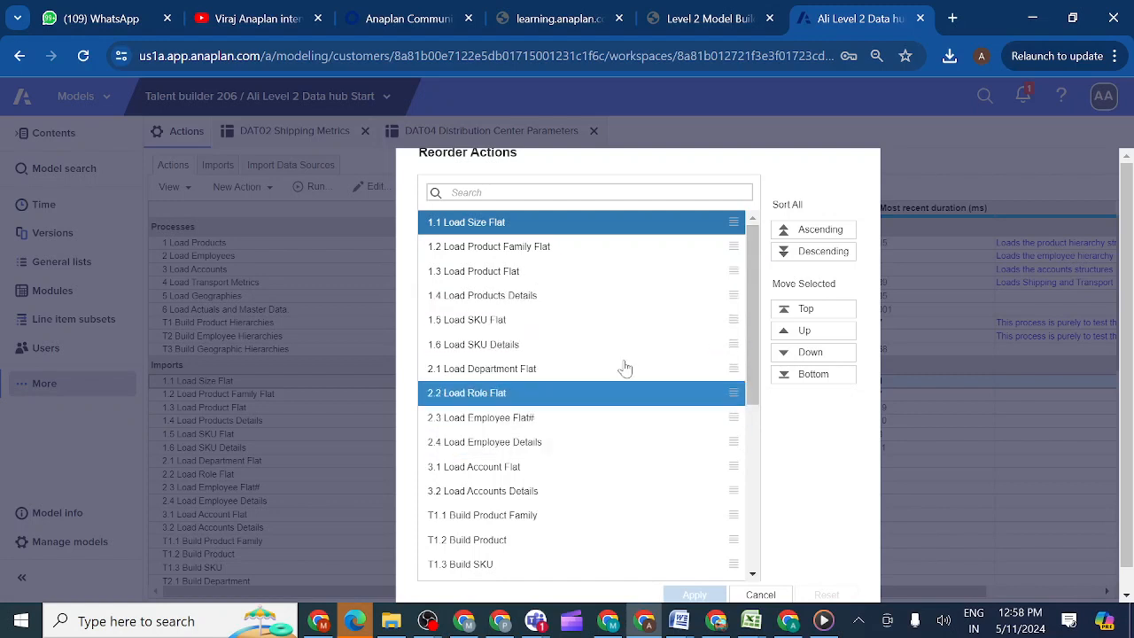
pyautogui.moveTo(752, 349); pyautogui.dragTo(736, 520)
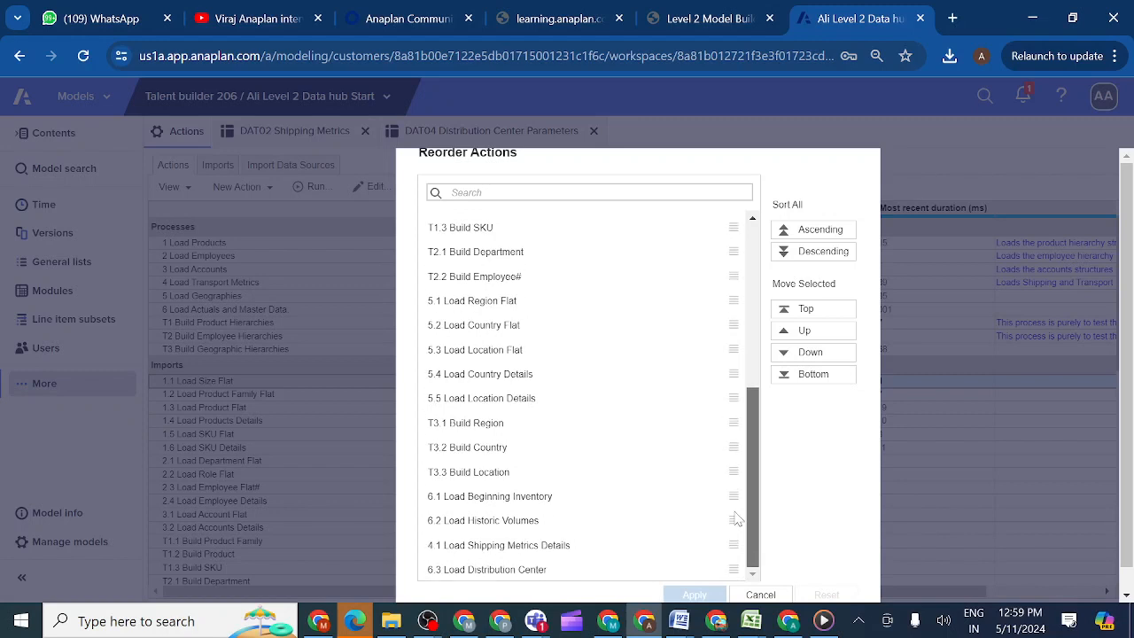
pyautogui.click(531, 552)
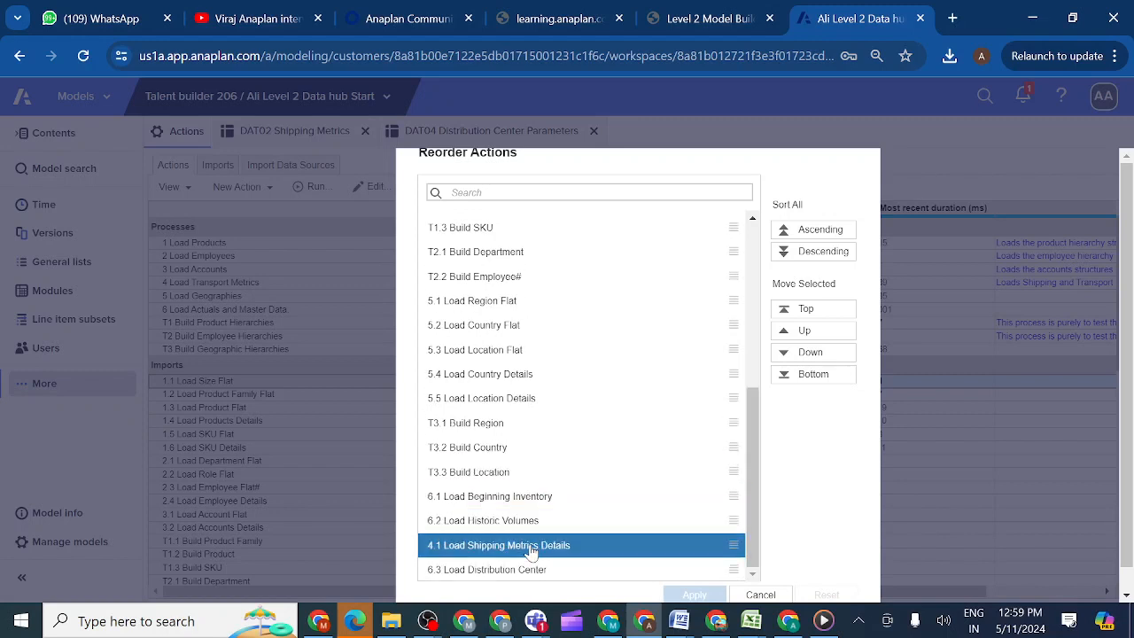
pyautogui.click(787, 330)
pyautogui.click(787, 331)
pyautogui.click(786, 330)
pyautogui.click(787, 331)
pyautogui.click(787, 331)
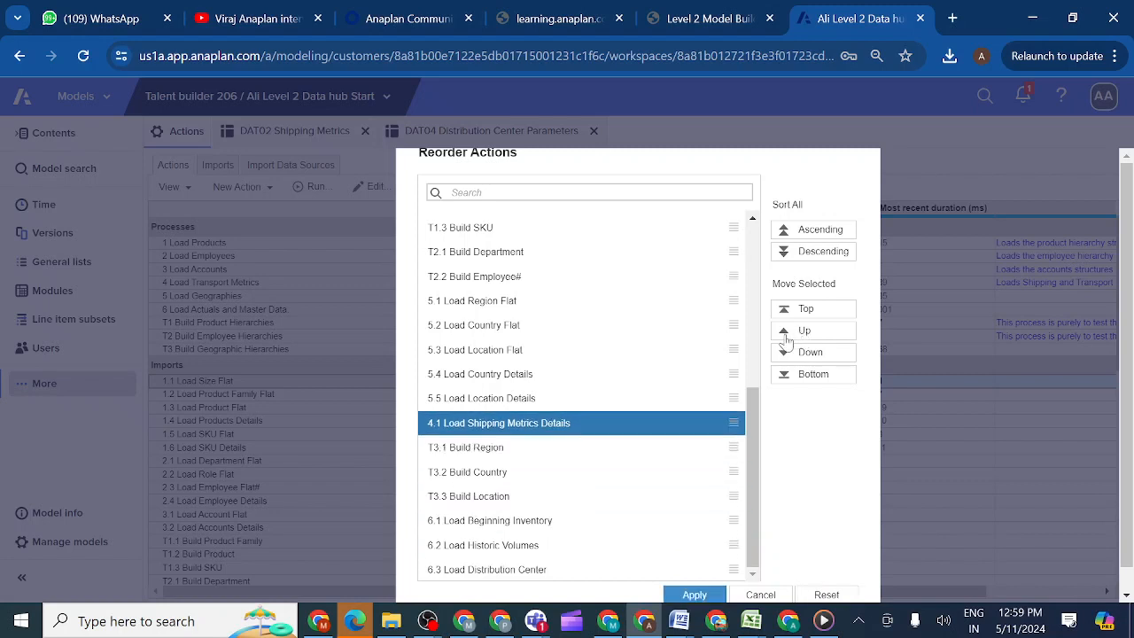
pyautogui.click(786, 337)
pyautogui.click(787, 337)
pyautogui.click(787, 337)
pyautogui.click(786, 337)
pyautogui.click(787, 337)
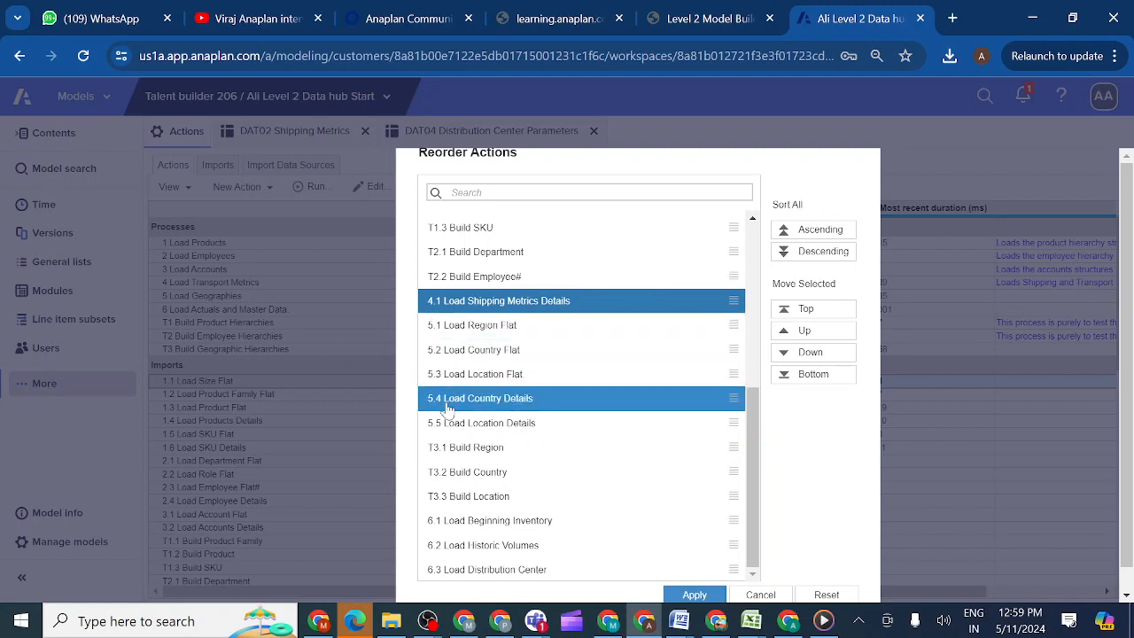
# Step: Move the imports 6.1, 6.2 and 6.3 together to directly below 5.5 Load Location Details
pyautogui.click(455, 526)
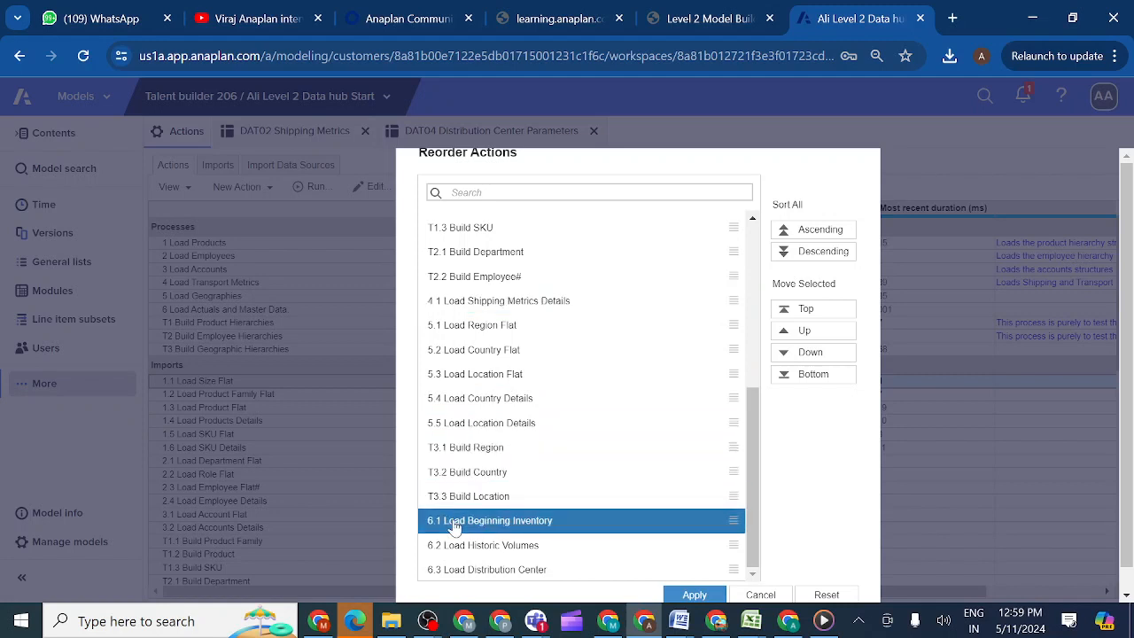
pyautogui.keyDown('shift'); pyautogui.click(452, 545); pyautogui.keyUp('shift')
pyautogui.keyDown('shift'); pyautogui.click(454, 575); pyautogui.keyUp('shift')
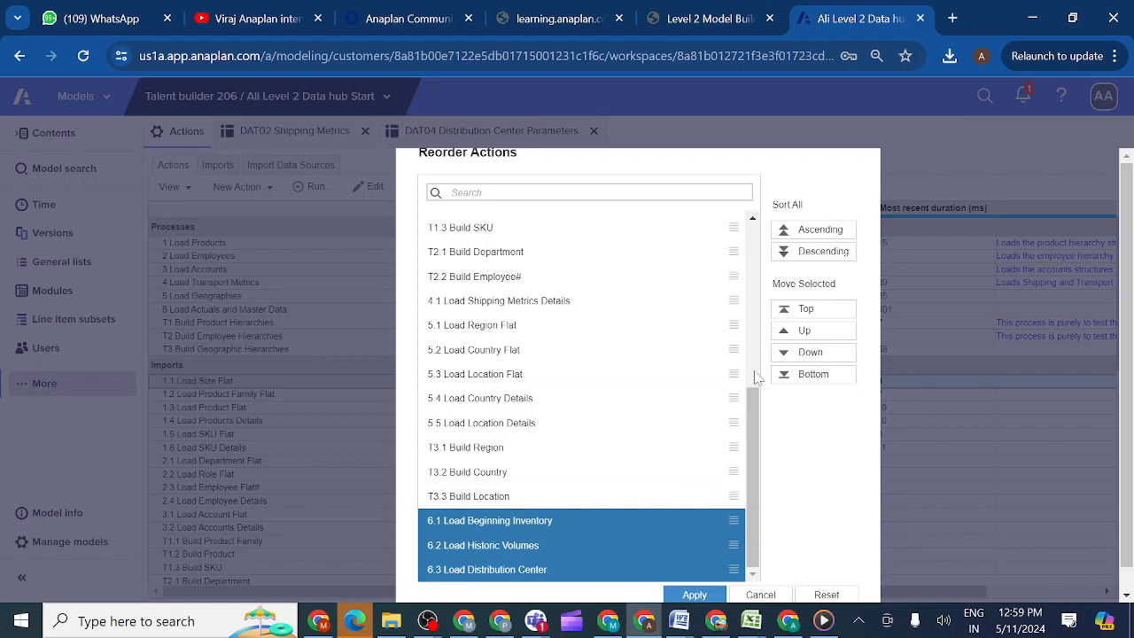
pyautogui.click(787, 336)
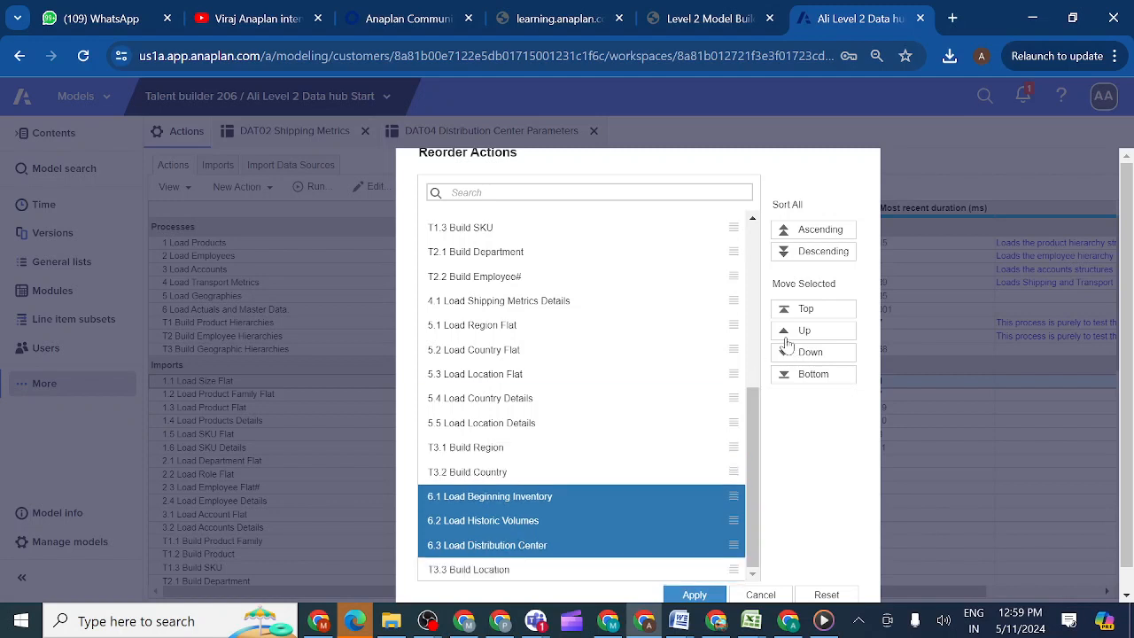
pyautogui.click(787, 336)
pyautogui.click(786, 336)
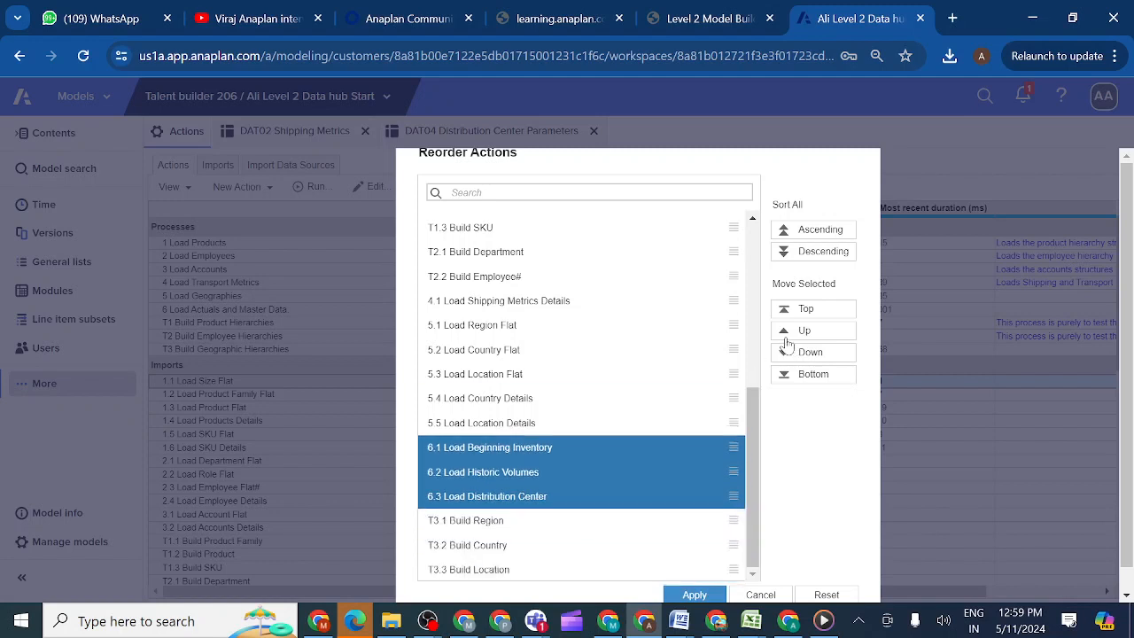
# Step: Move imports 4.1 Load Shipping Metrics Details through 6.3 Load Distribution Center together to directly above T1.1 Build Product Family and apply the order
pyautogui.keyDown('ctrl'); pyautogui.click(570, 354); pyautogui.keyUp('ctrl')
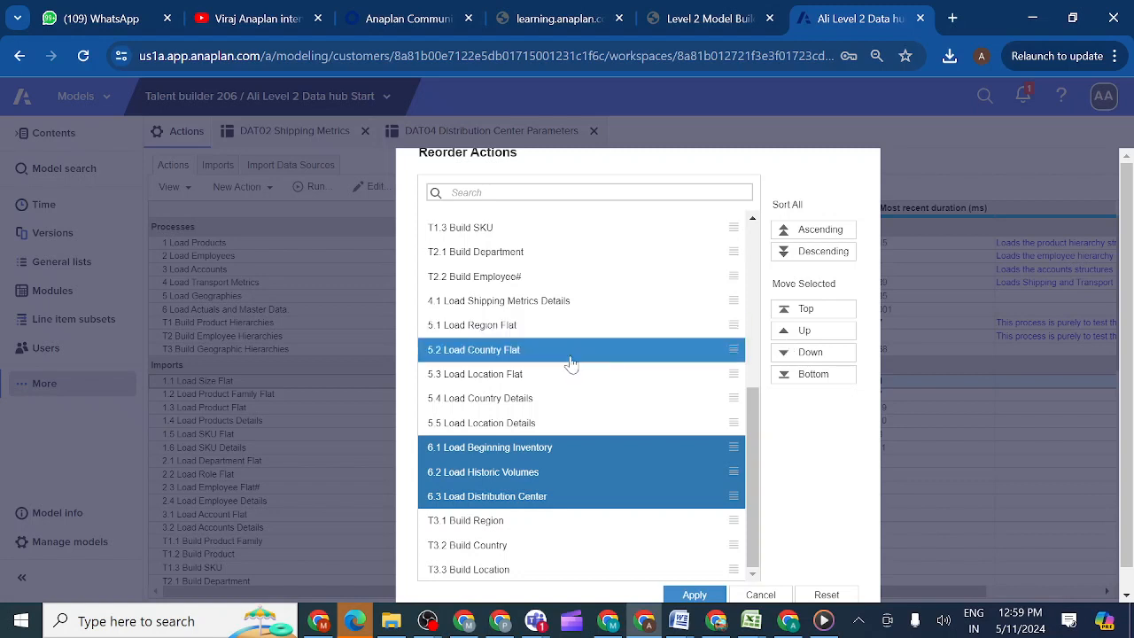
pyautogui.keyDown('ctrl'); pyautogui.click(475, 432); pyautogui.keyUp('ctrl')
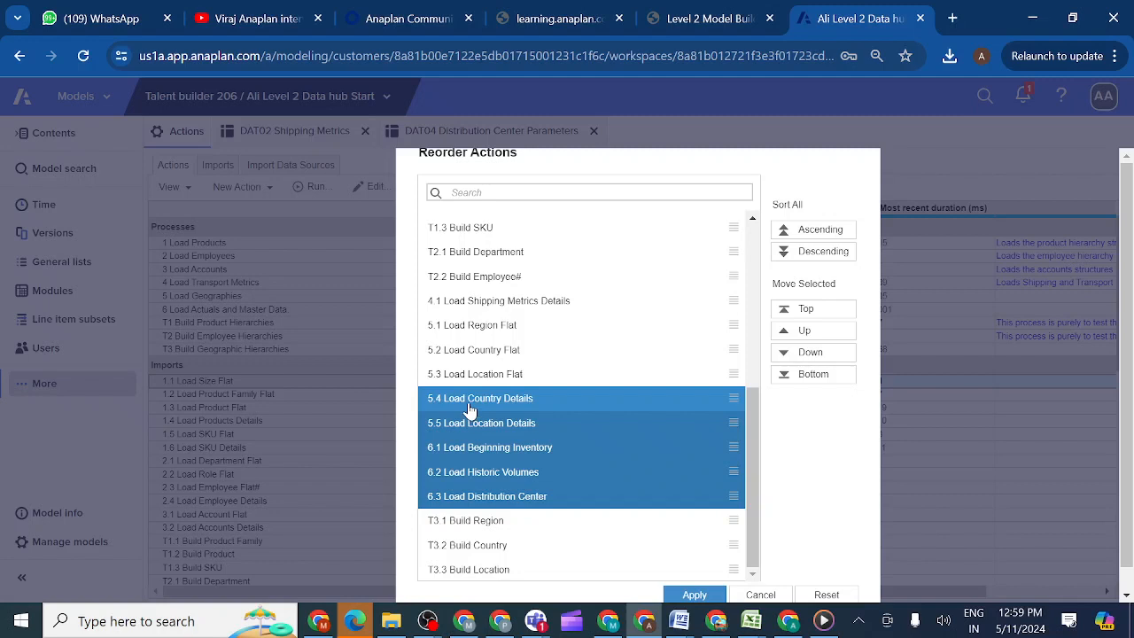
pyautogui.keyDown('ctrl'); pyautogui.click(466, 399); pyautogui.keyUp('ctrl')
pyautogui.keyDown('ctrl'); pyautogui.click(463, 376); pyautogui.keyUp('ctrl')
pyautogui.keyDown('ctrl'); pyautogui.click(457, 354); pyautogui.keyUp('ctrl')
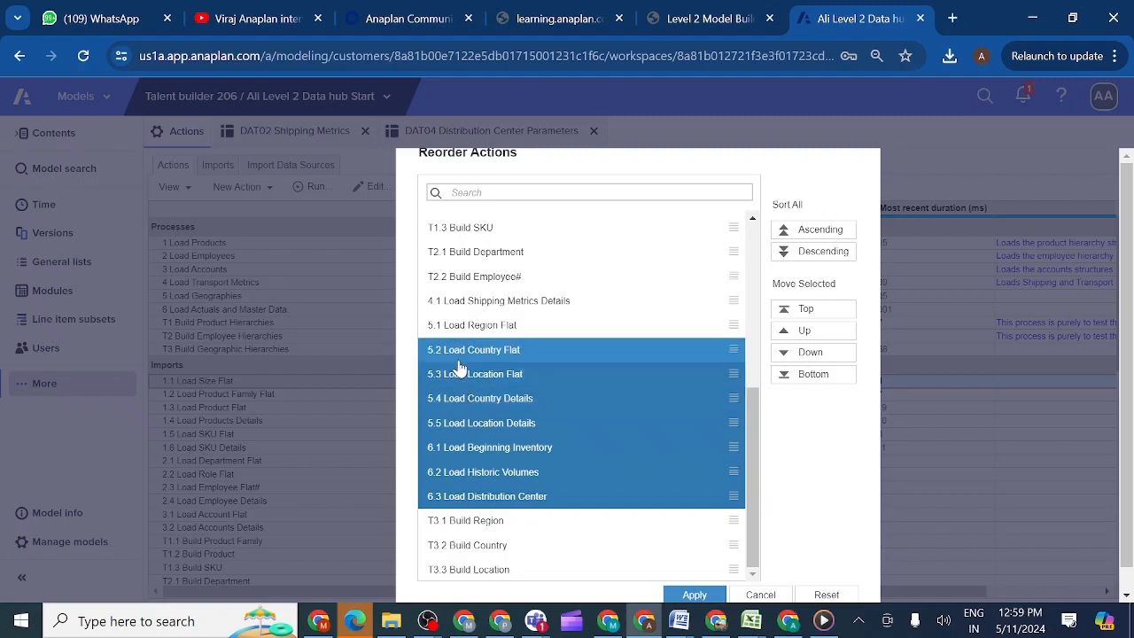
pyautogui.keyDown('ctrl'); pyautogui.click(457, 328); pyautogui.keyUp('ctrl')
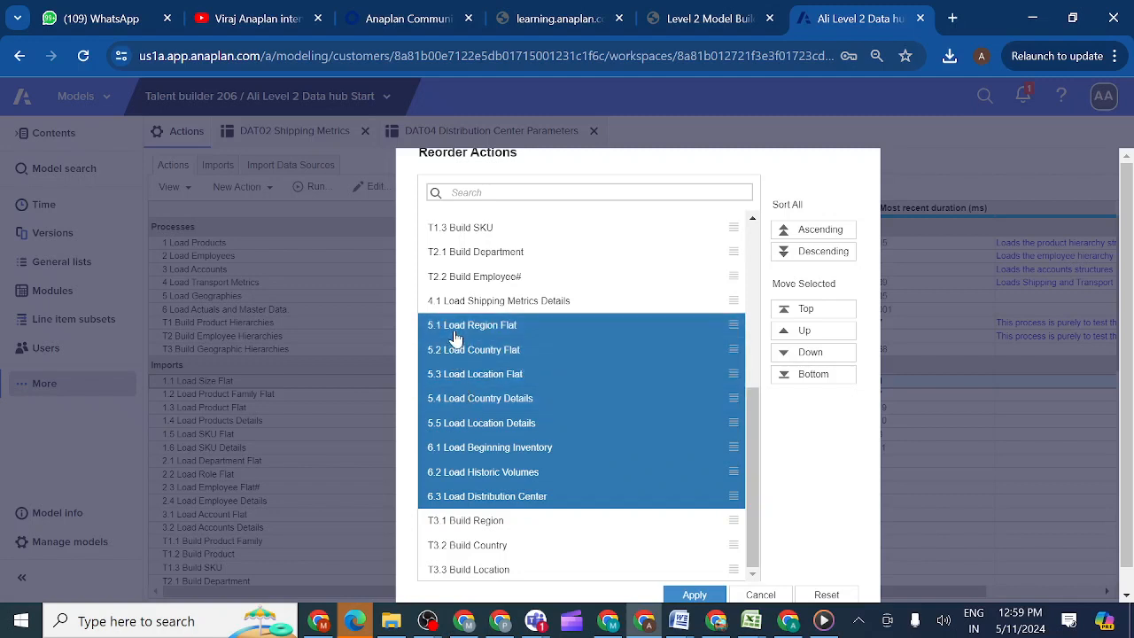
pyautogui.keyDown('ctrl'); pyautogui.click(457, 304); pyautogui.keyUp('ctrl')
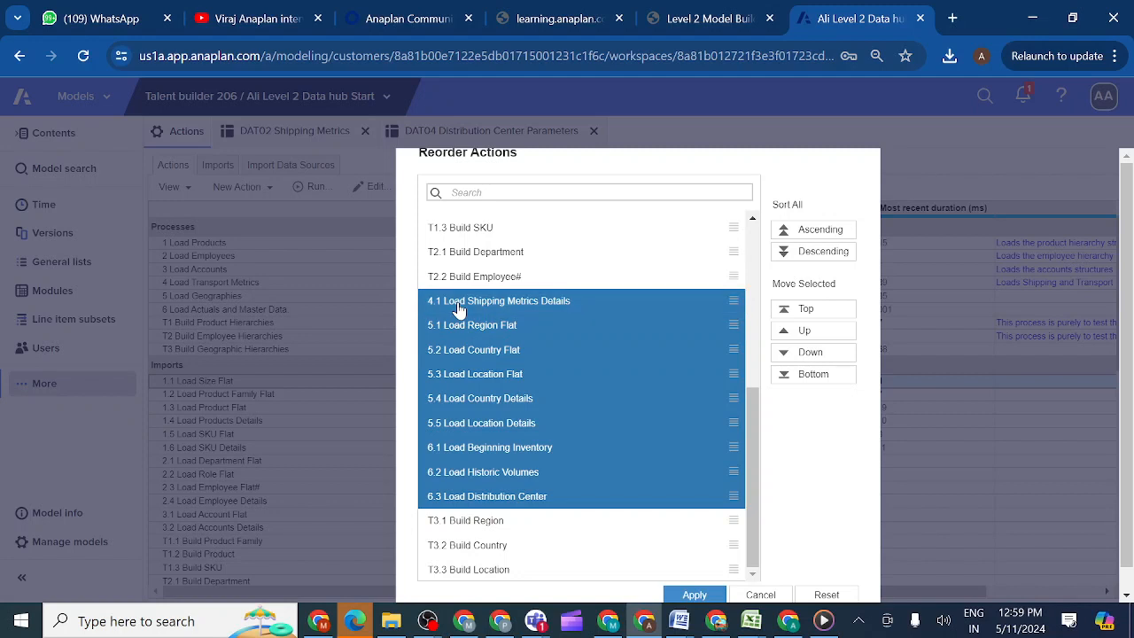
pyautogui.click(786, 336)
pyautogui.click(786, 336)
pyautogui.click(786, 336)
pyautogui.click(786, 336)
pyautogui.click(786, 336)
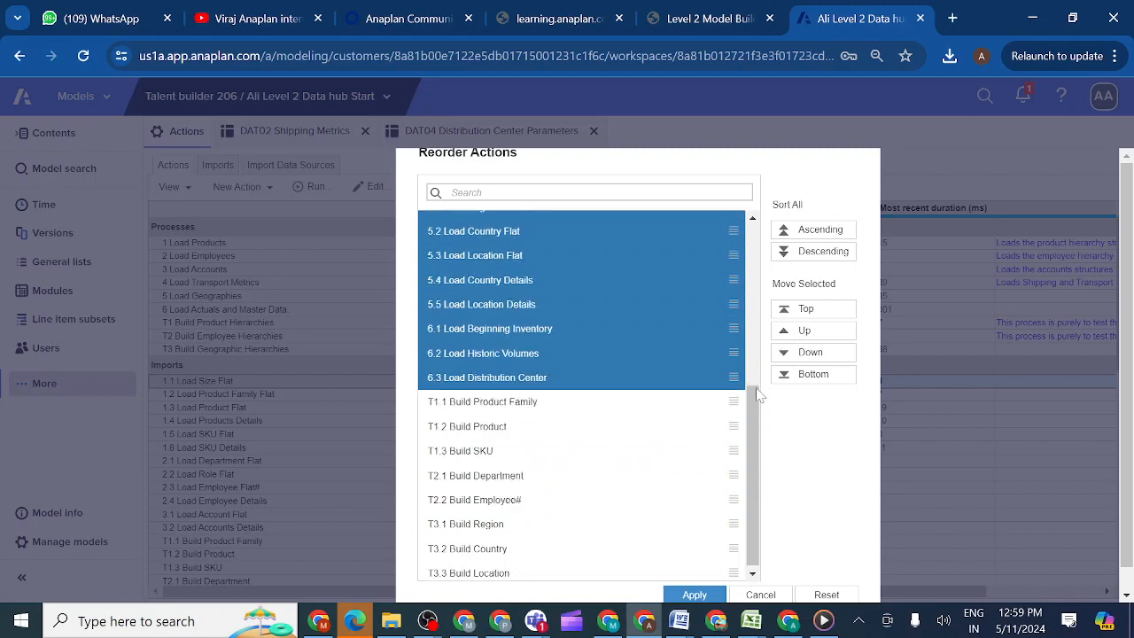
pyautogui.moveTo(752, 423); pyautogui.dragTo(752, 357)
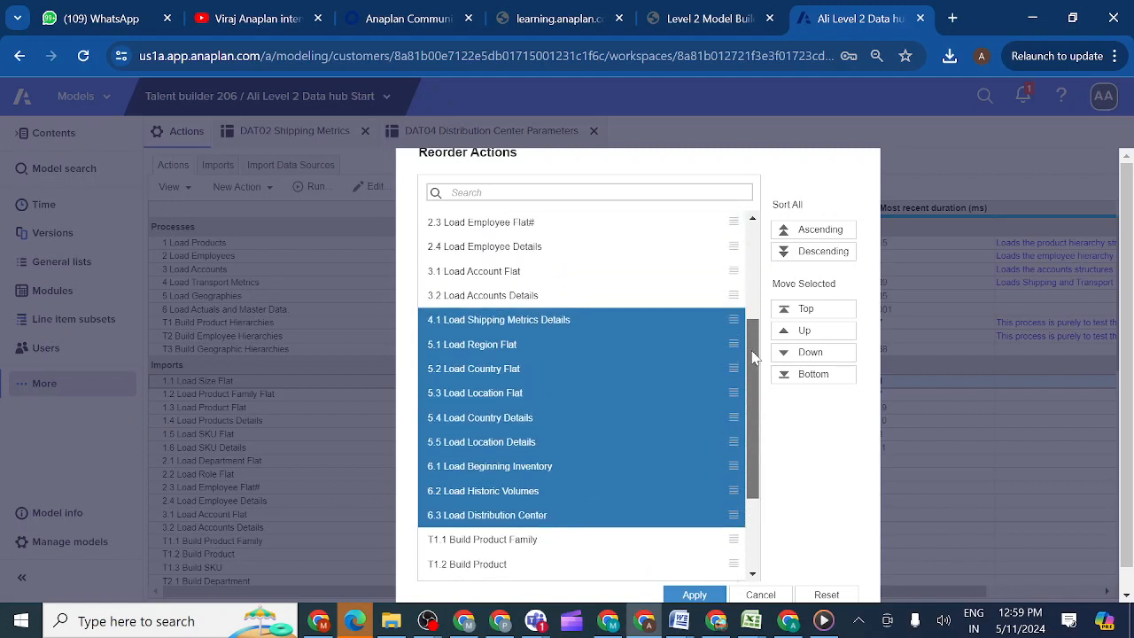
pyautogui.keyDown('shift'); pyautogui.click(445, 320); pyautogui.keyUp('shift')
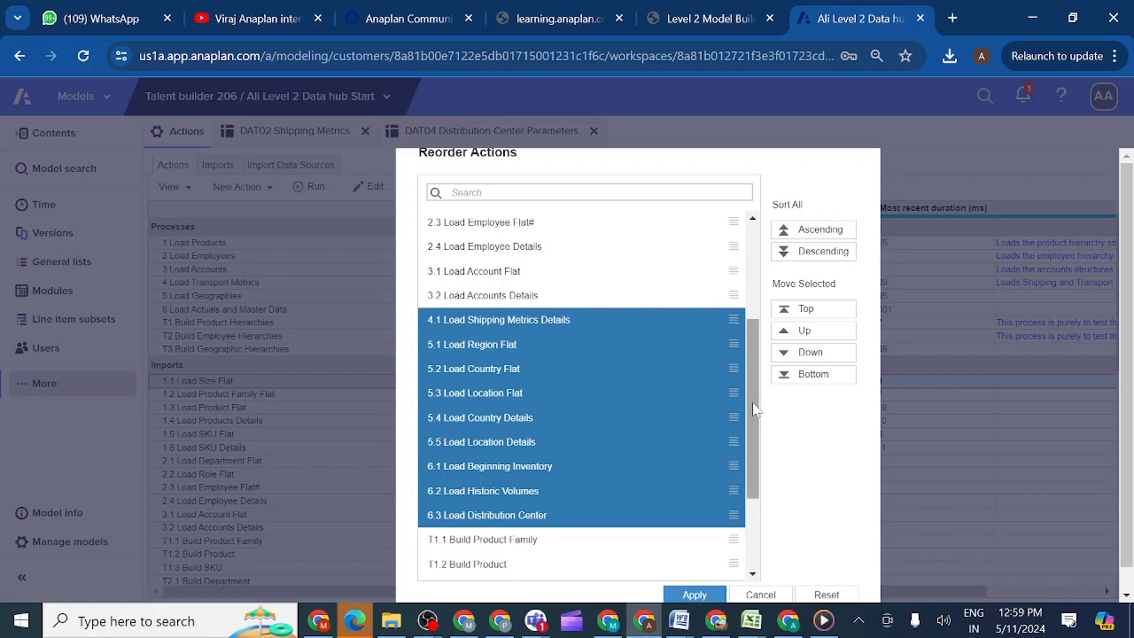
pyautogui.moveTo(753, 407); pyautogui.dragTo(739, 520)
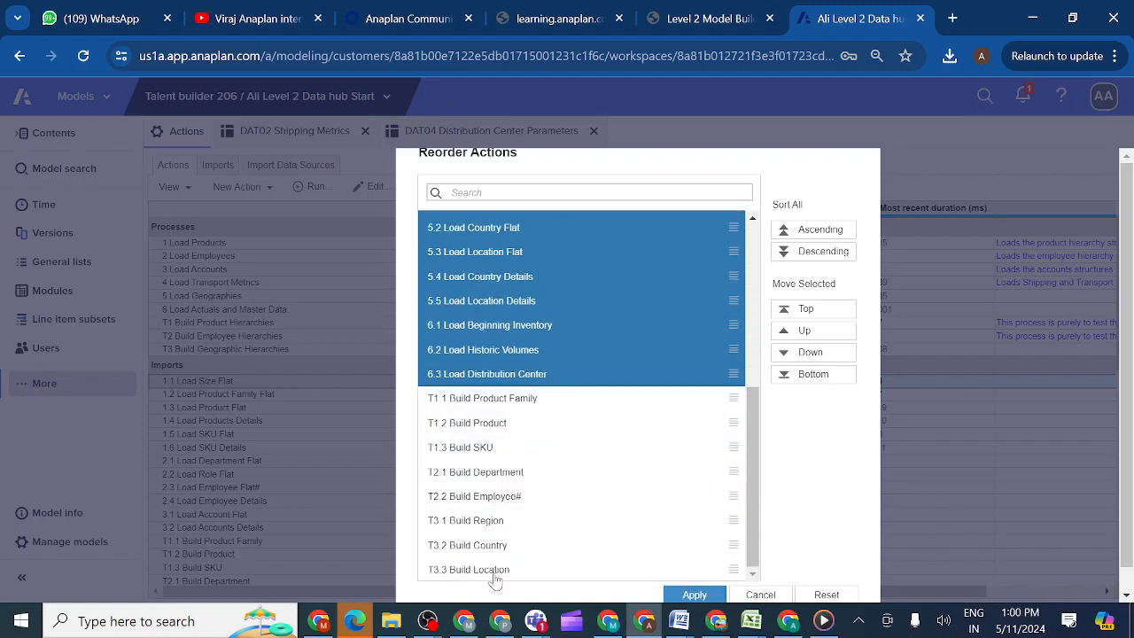
pyautogui.click(695, 595)
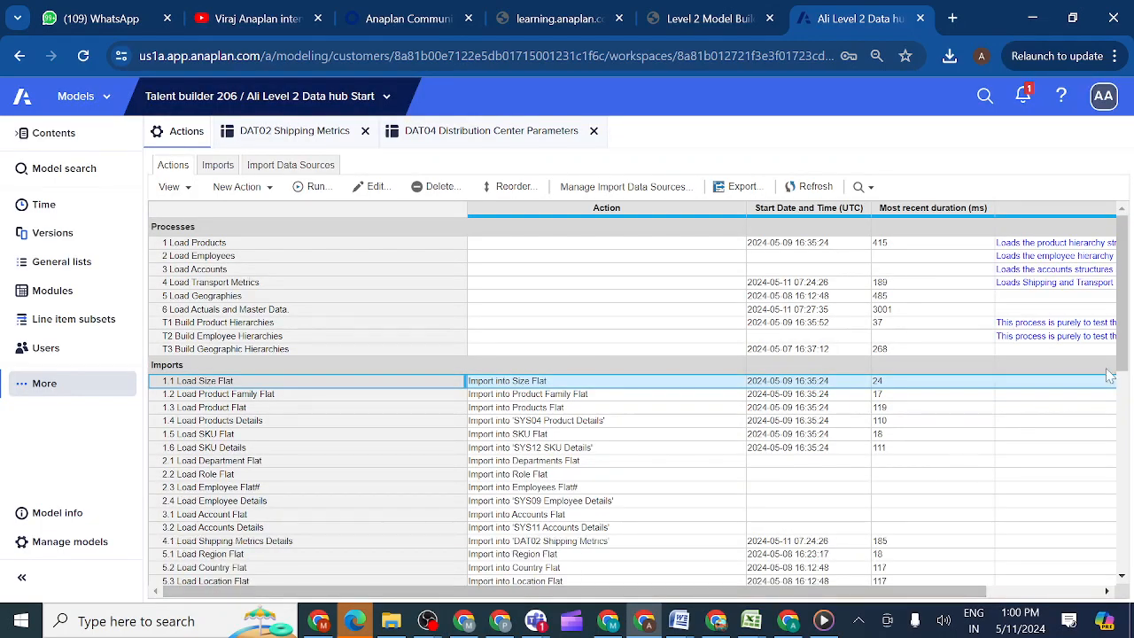
# Step: Compare the reordered import actions in the model with the example list in the course activity
pyautogui.moveTo(1123, 359); pyautogui.dragTo(1123, 552)
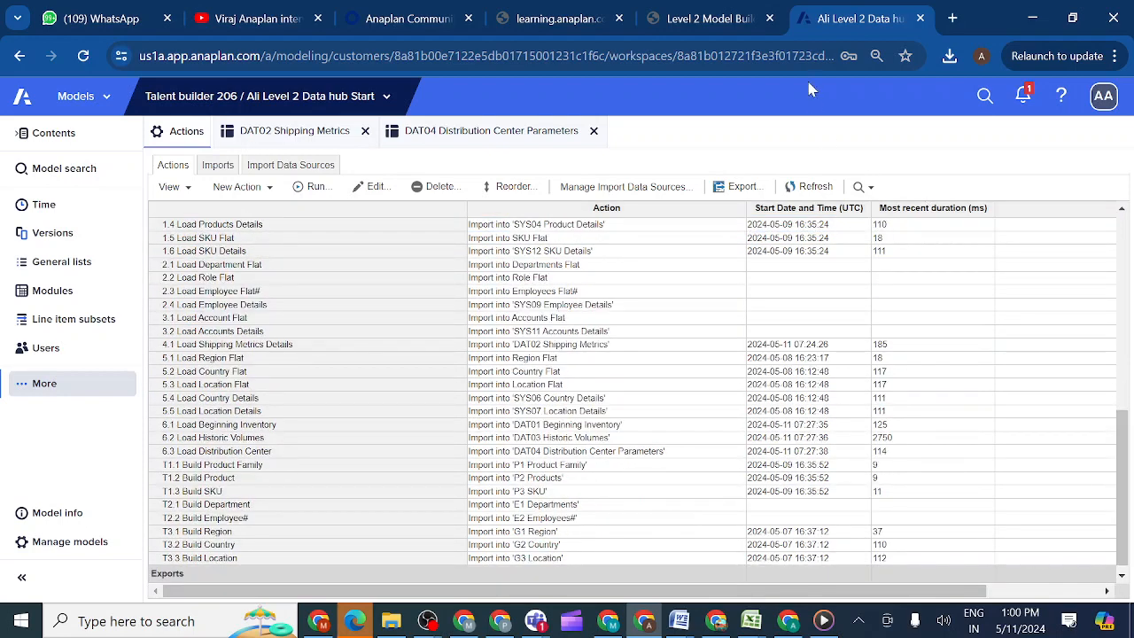
pyautogui.click(736, 22)
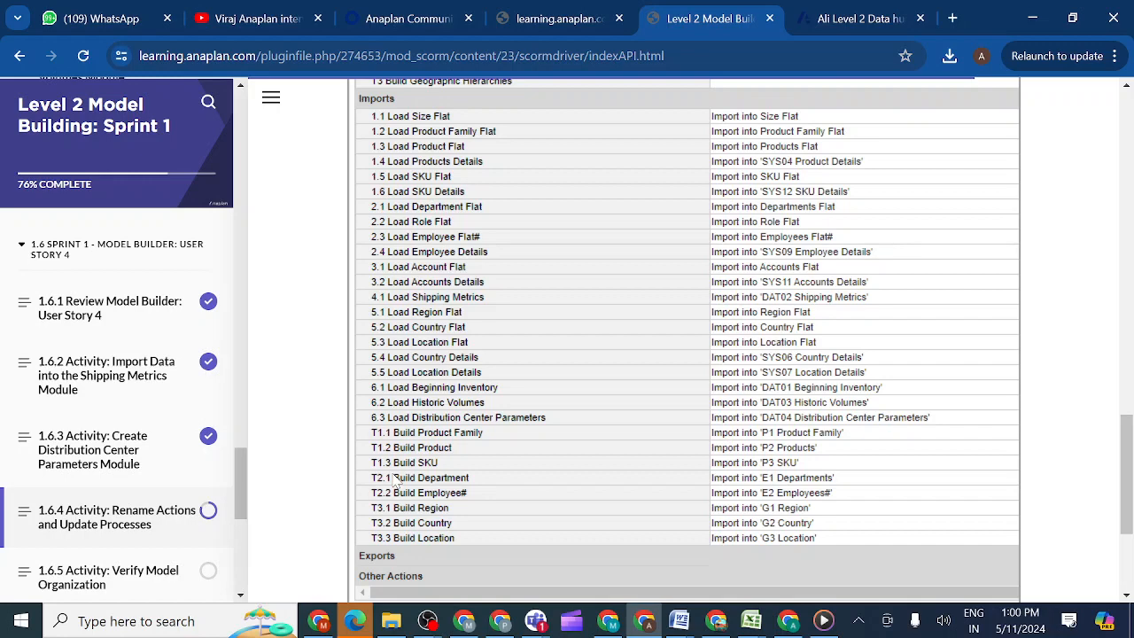
pyautogui.click(844, 27)
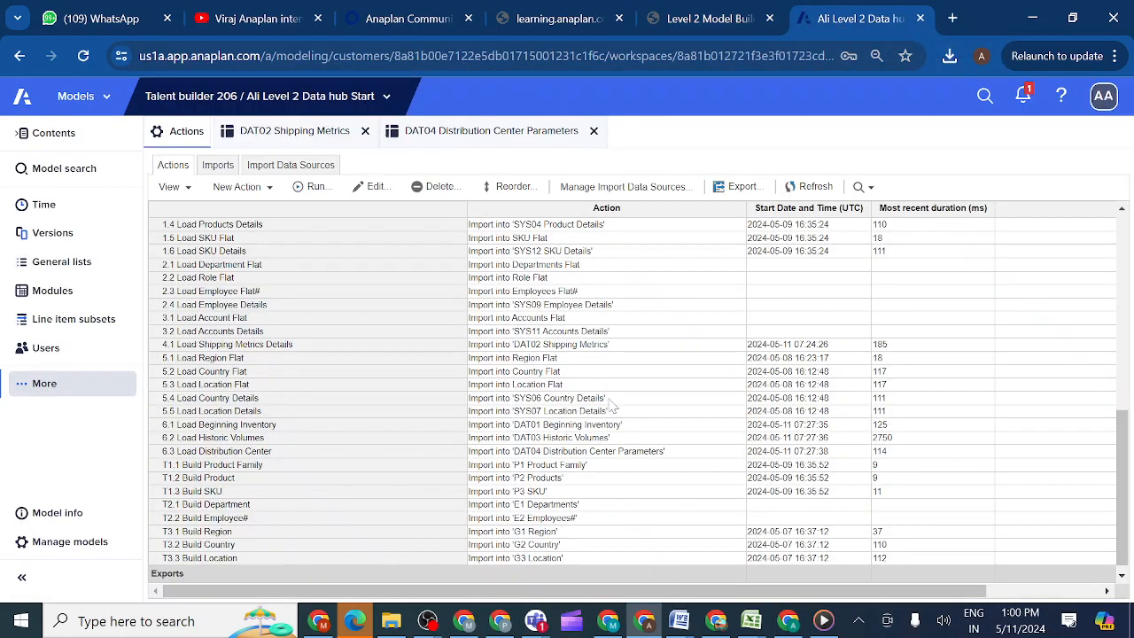
pyautogui.click(1115, 465)
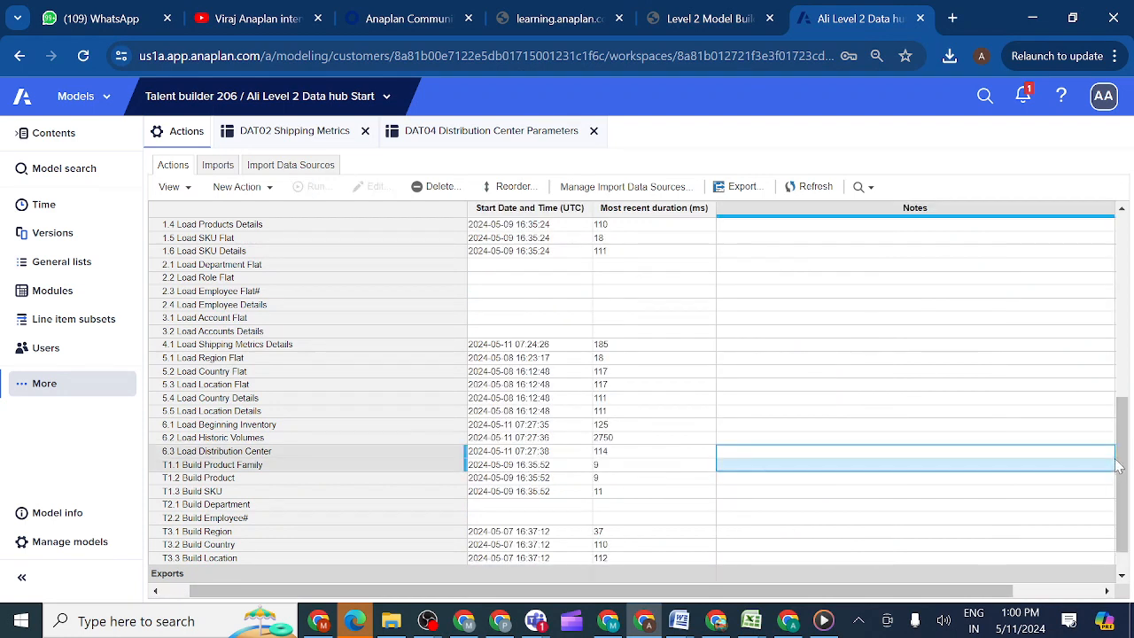
pyautogui.click(1062, 438)
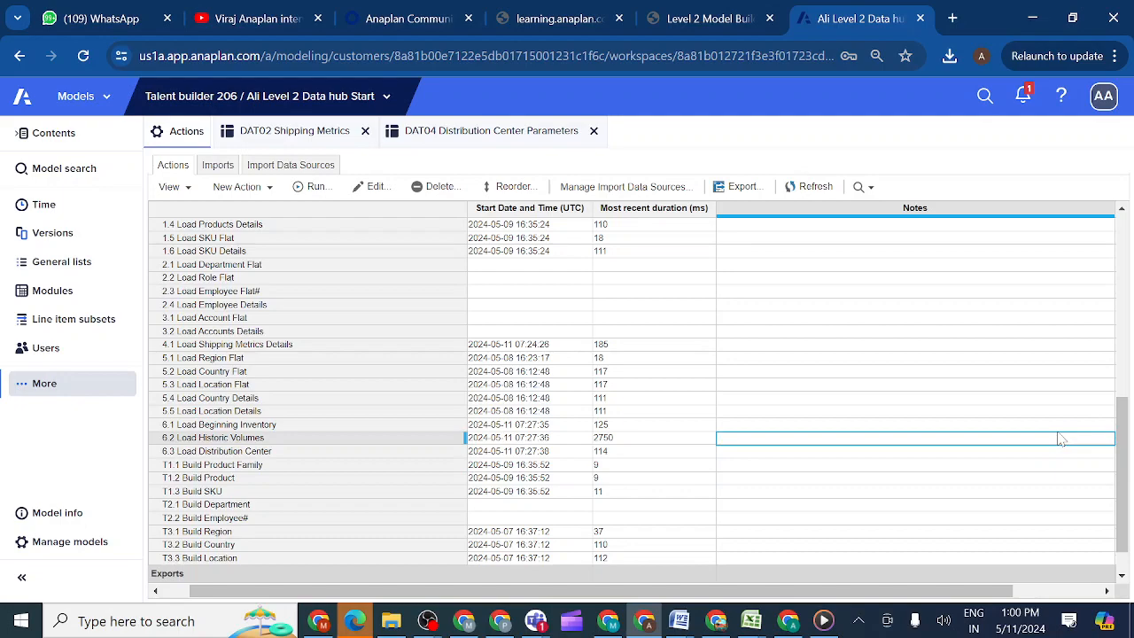
pyautogui.click(1115, 467)
pyautogui.moveTo(1119, 474); pyautogui.dragTo(1132, 582)
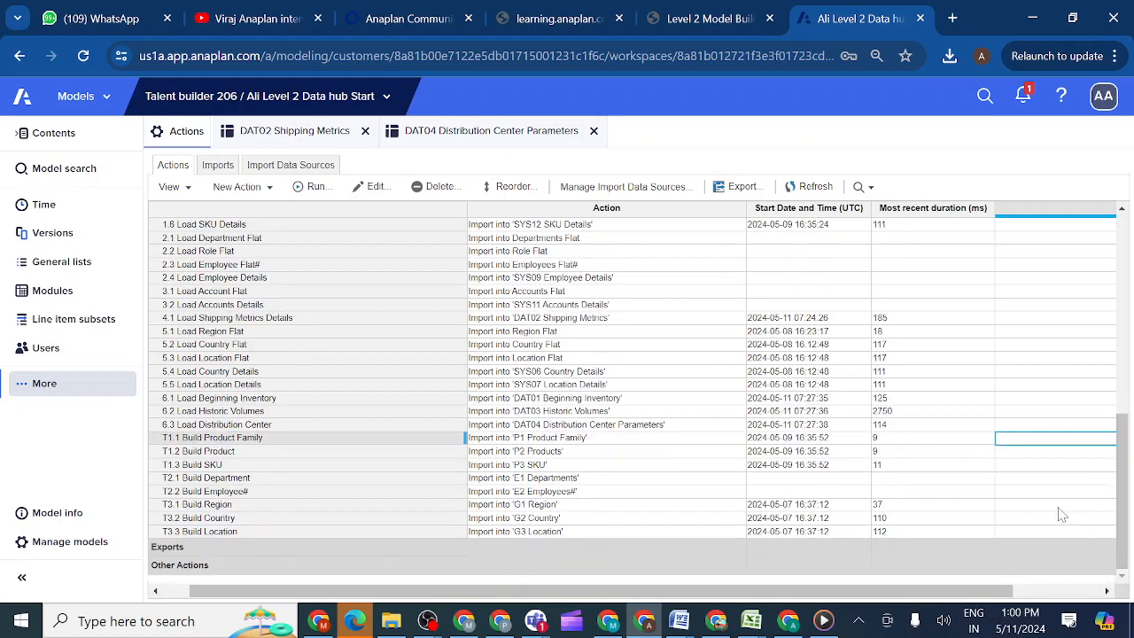
# Step: Mark activity 1.6.4 as completed in the course and continue to the modules example in 1.6.5 Verify Model Organization
pyautogui.click(701, 20)
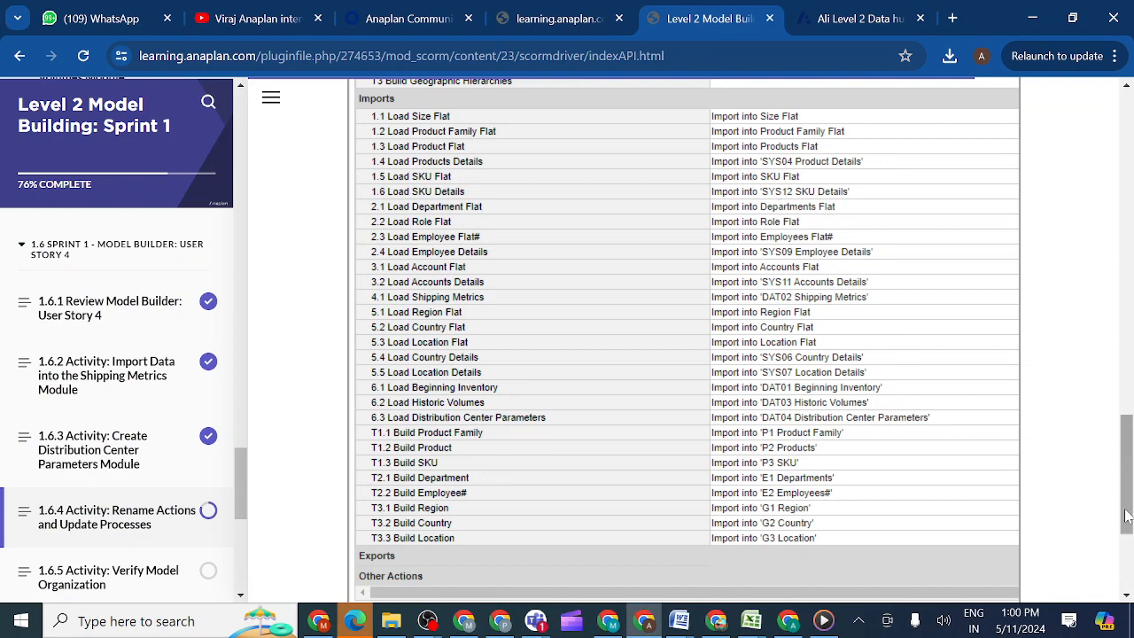
pyautogui.moveTo(1127, 517); pyautogui.dragTo(1127, 572)
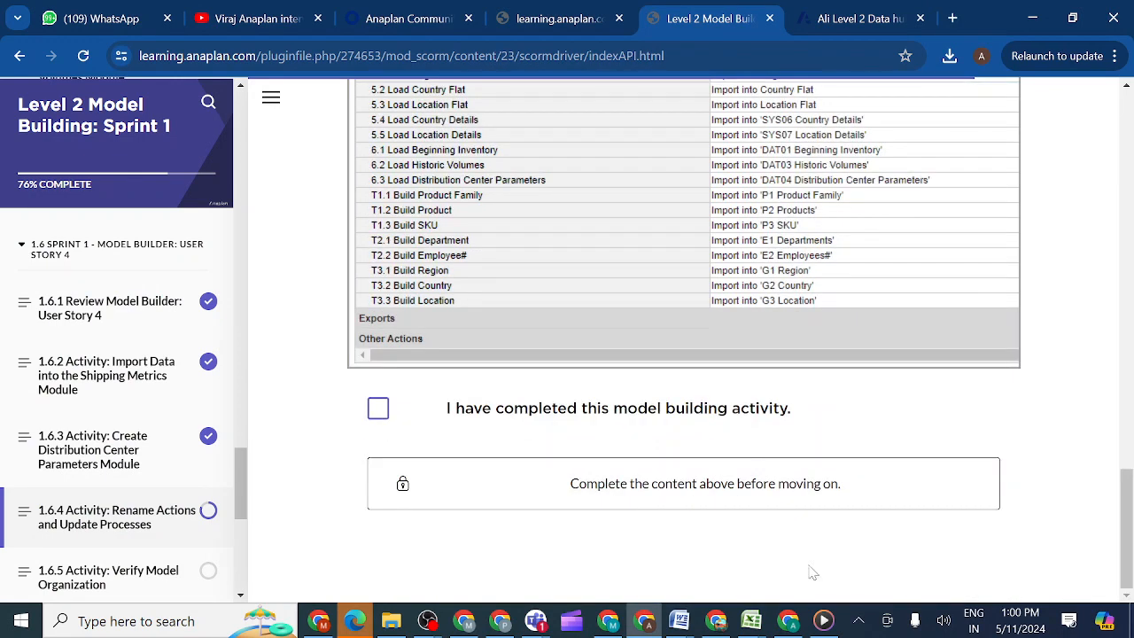
pyautogui.click(375, 413)
pyautogui.click(420, 486)
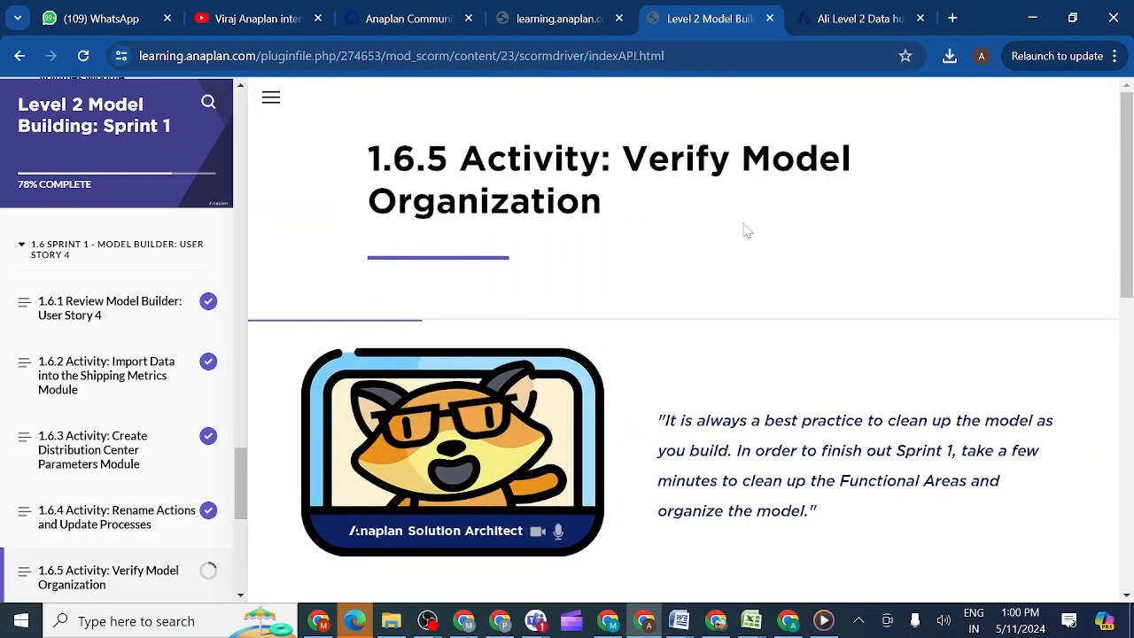
pyautogui.moveTo(1130, 274); pyautogui.dragTo(1114, 500)
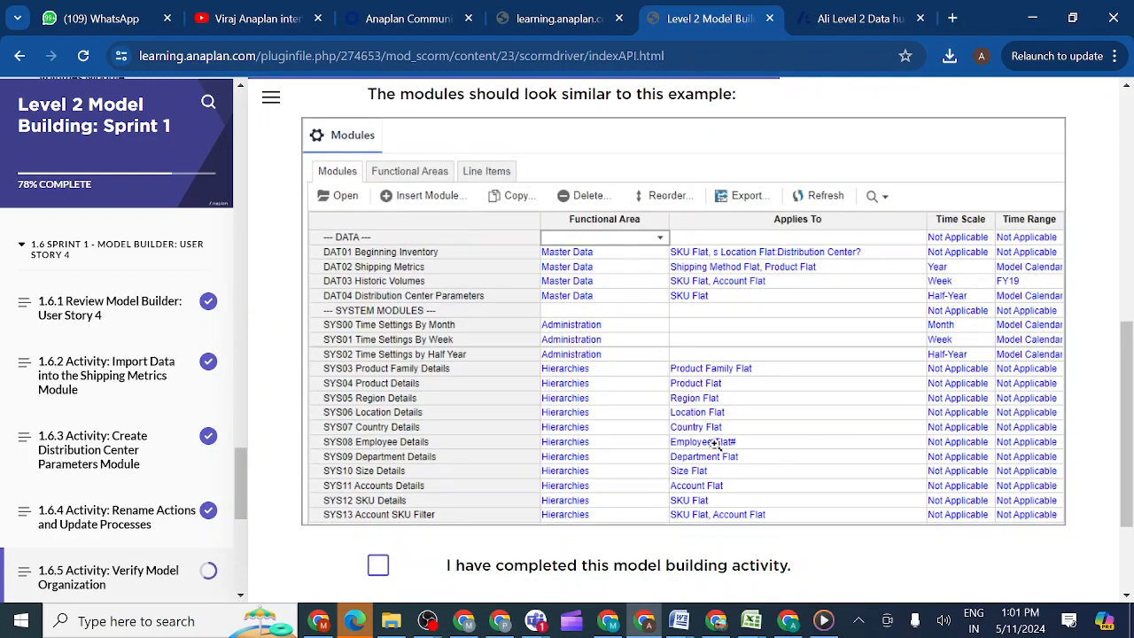
# Step: In the Anaplan model's module list, move SYS11 Accounts Details to directly above SYS12 SKU Details and apply the order
pyautogui.click(849, 20)
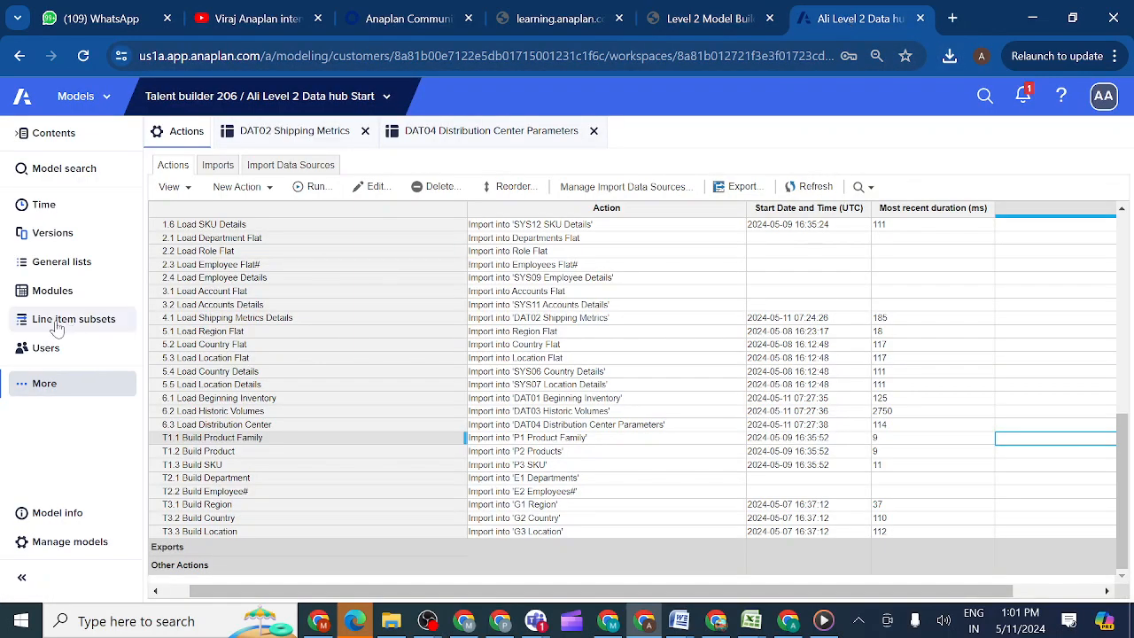
pyautogui.click(57, 294)
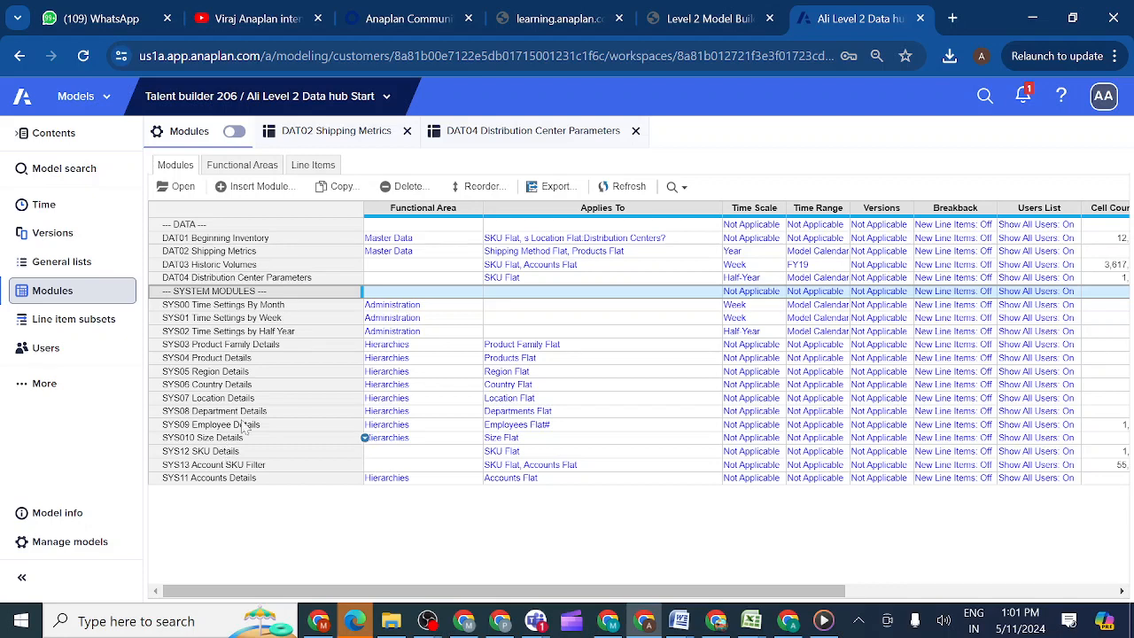
pyautogui.click(470, 189)
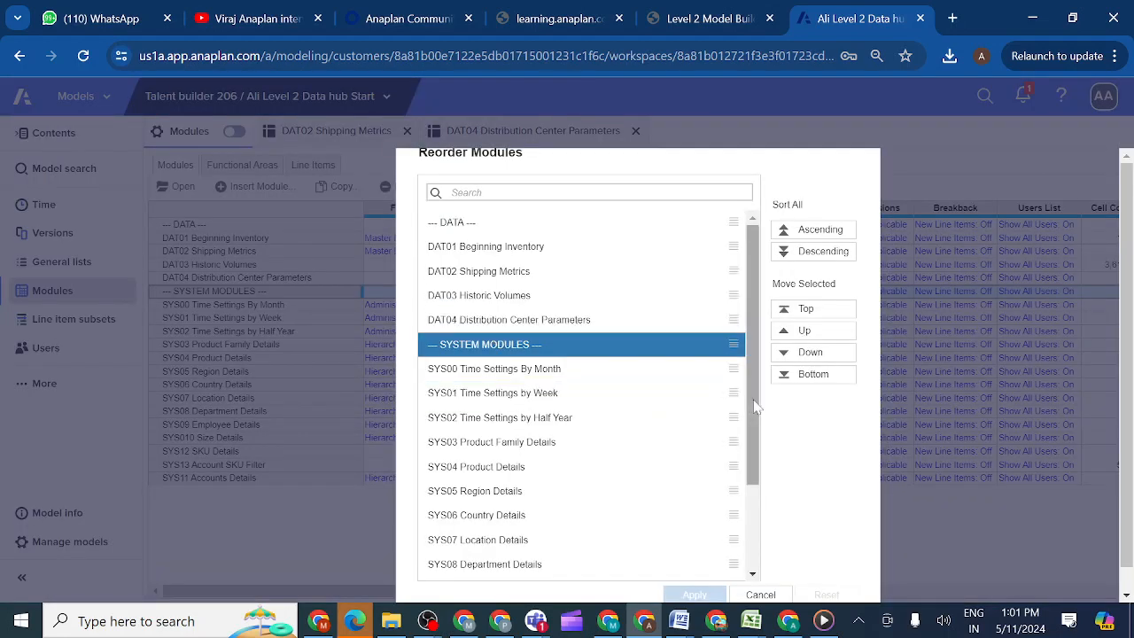
pyautogui.moveTo(754, 400); pyautogui.dragTo(749, 555)
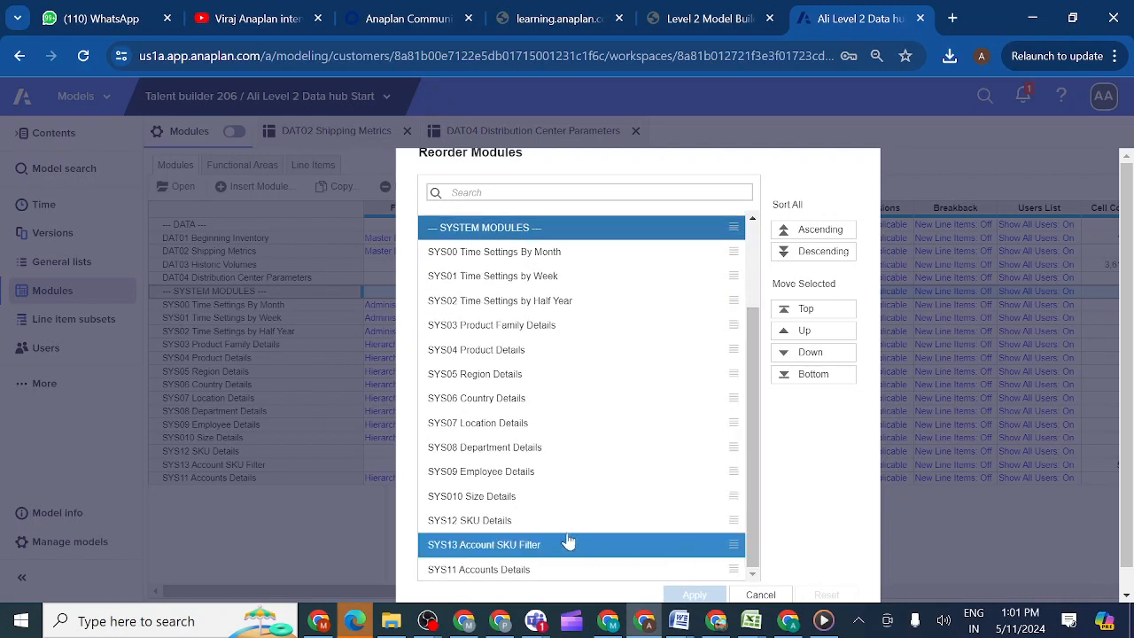
pyautogui.click(518, 574)
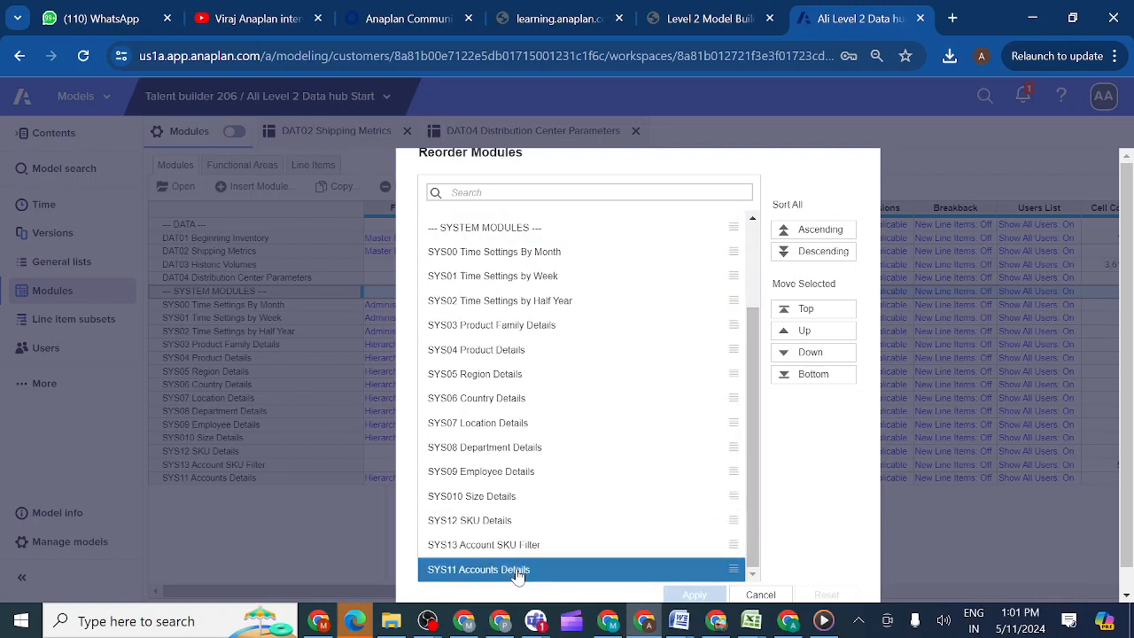
pyautogui.click(784, 340)
pyautogui.click(783, 340)
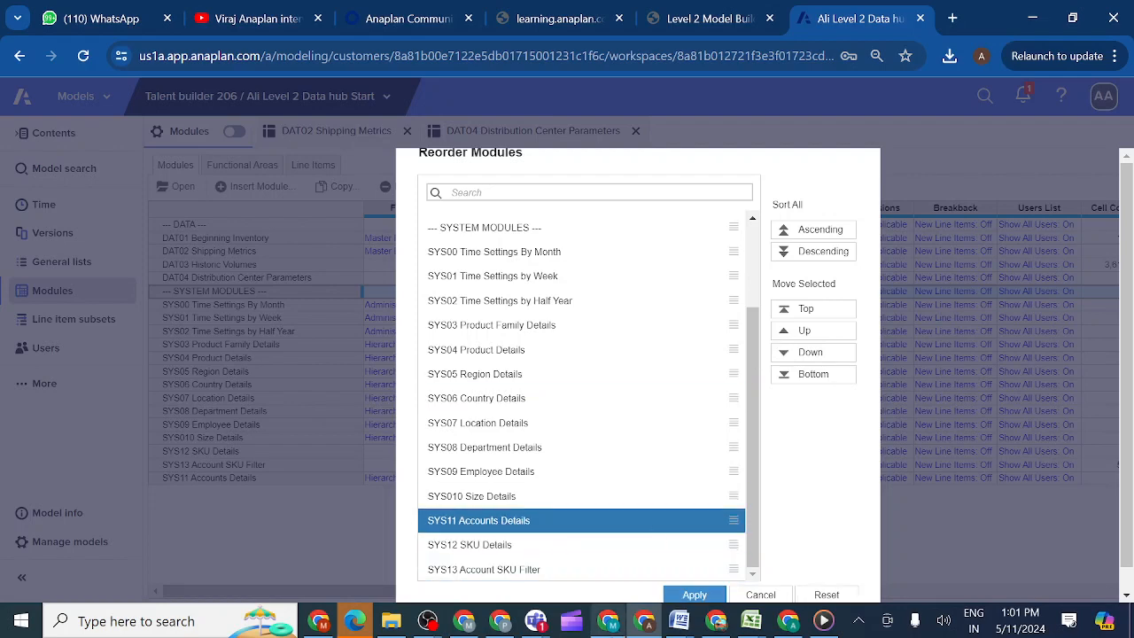
pyautogui.click(695, 596)
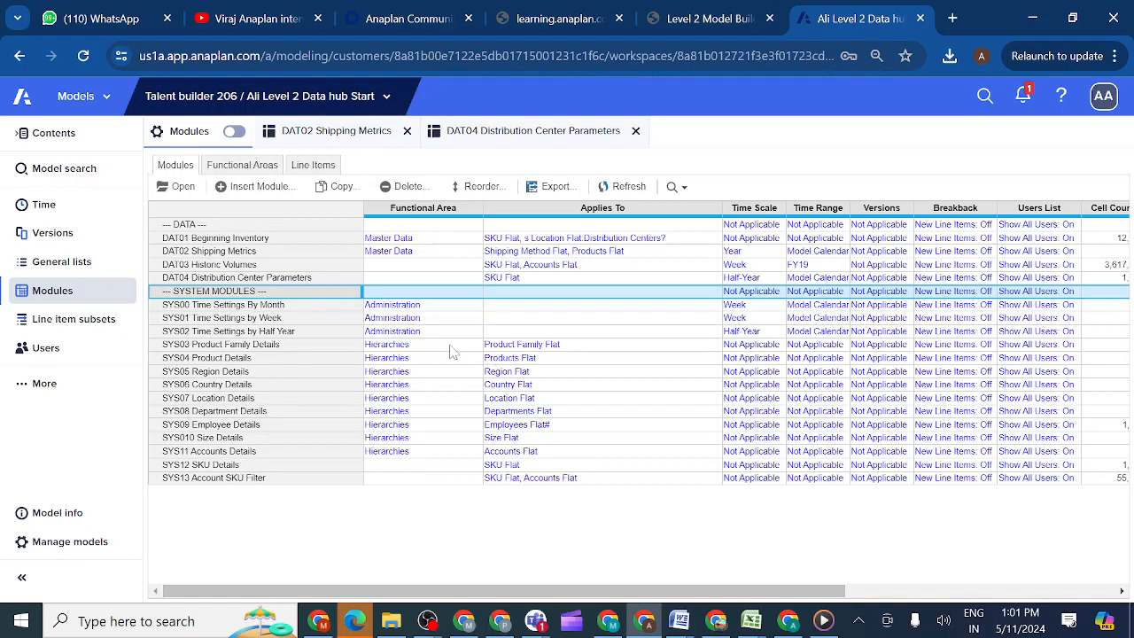
# Step: Copy the Master Data functional area from DAT02 Shipping Metrics to DAT03 Historic Volumes and DAT04 Distribution Center Parameters
pyautogui.click(393, 452)
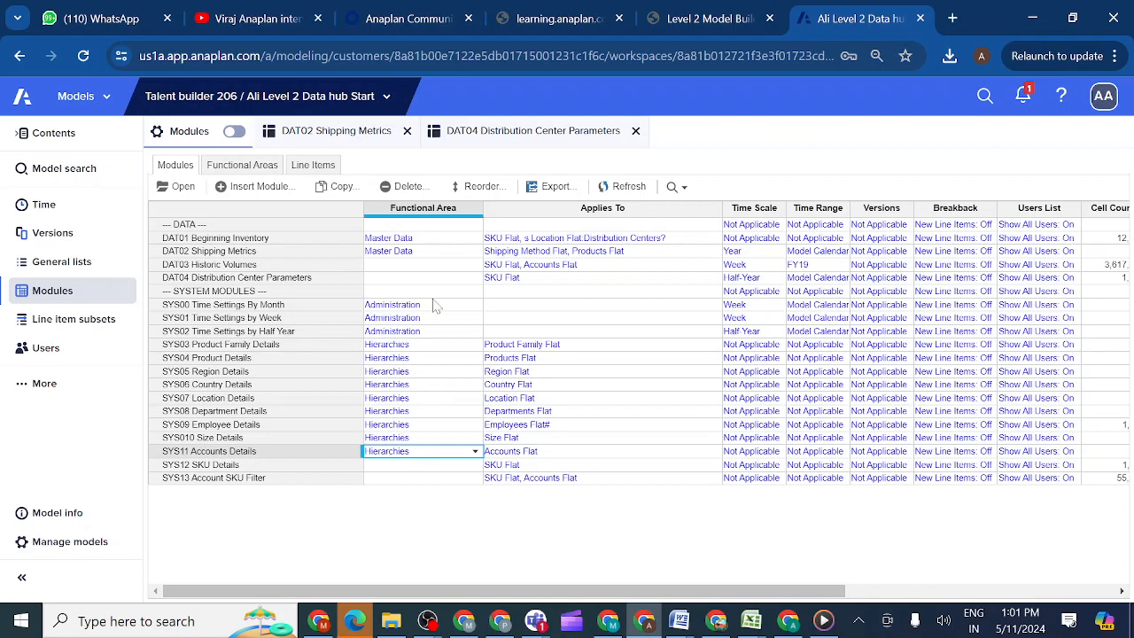
pyautogui.click(390, 254)
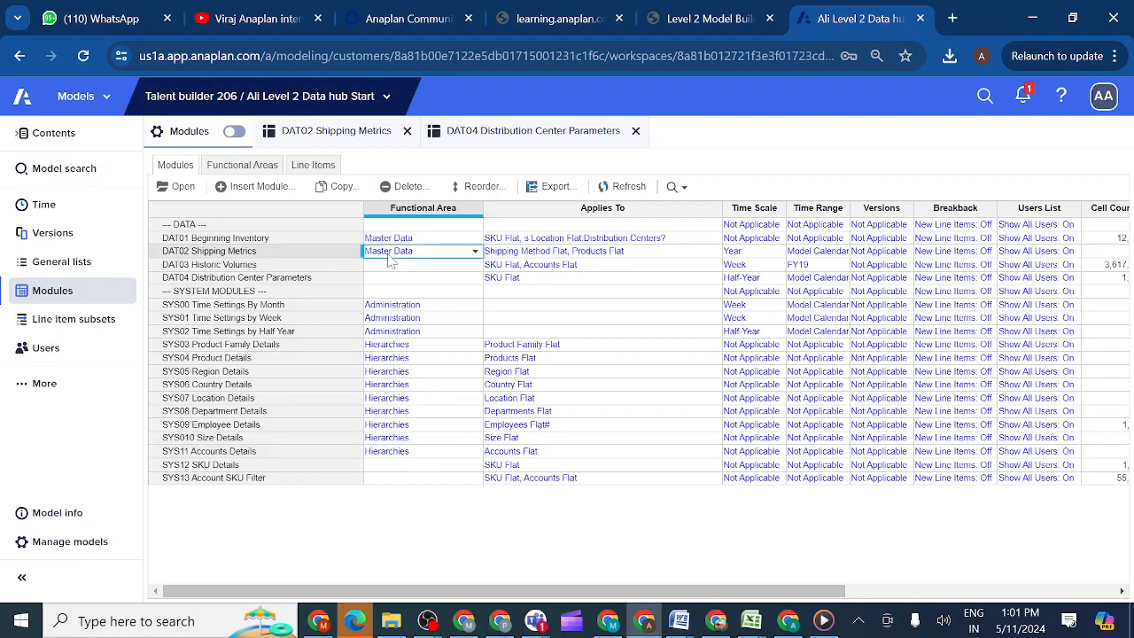
pyautogui.hotkey('ctrl', 'c')
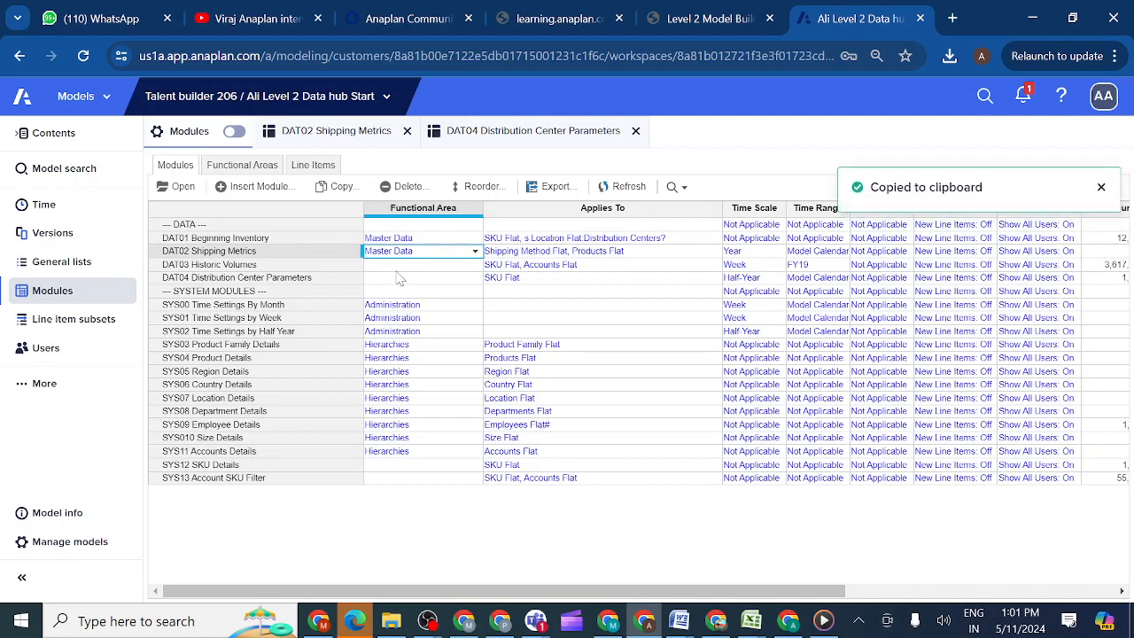
pyautogui.click(400, 278)
pyautogui.click(393, 266)
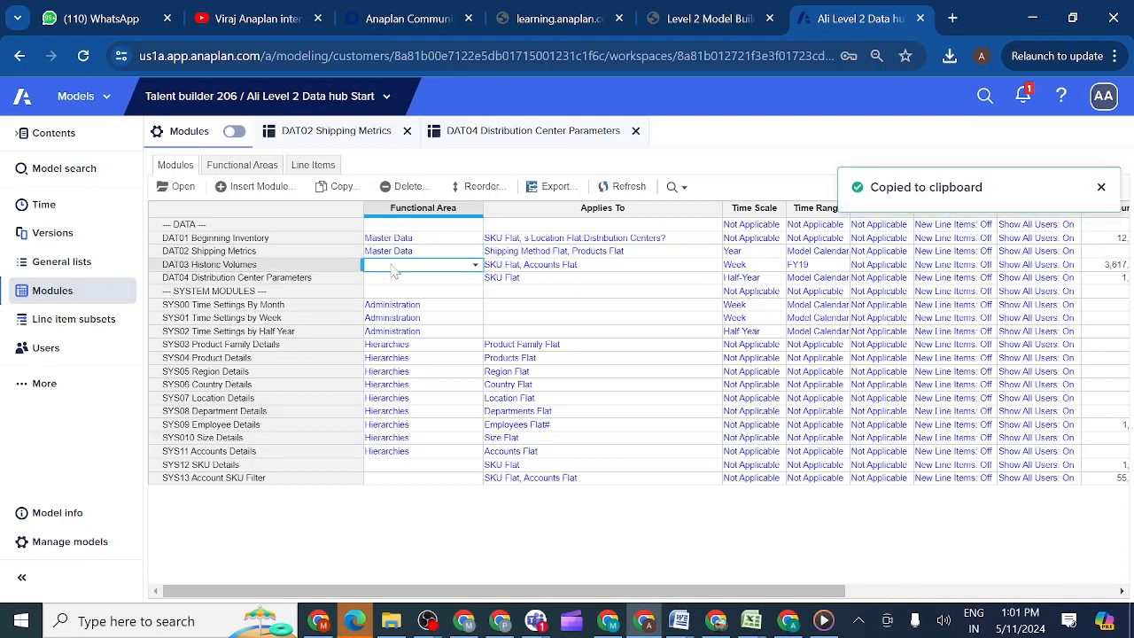
pyautogui.hotkey('ctrl', 'v')
pyautogui.click(390, 280)
pyautogui.hotkey('ctrl', 'v')
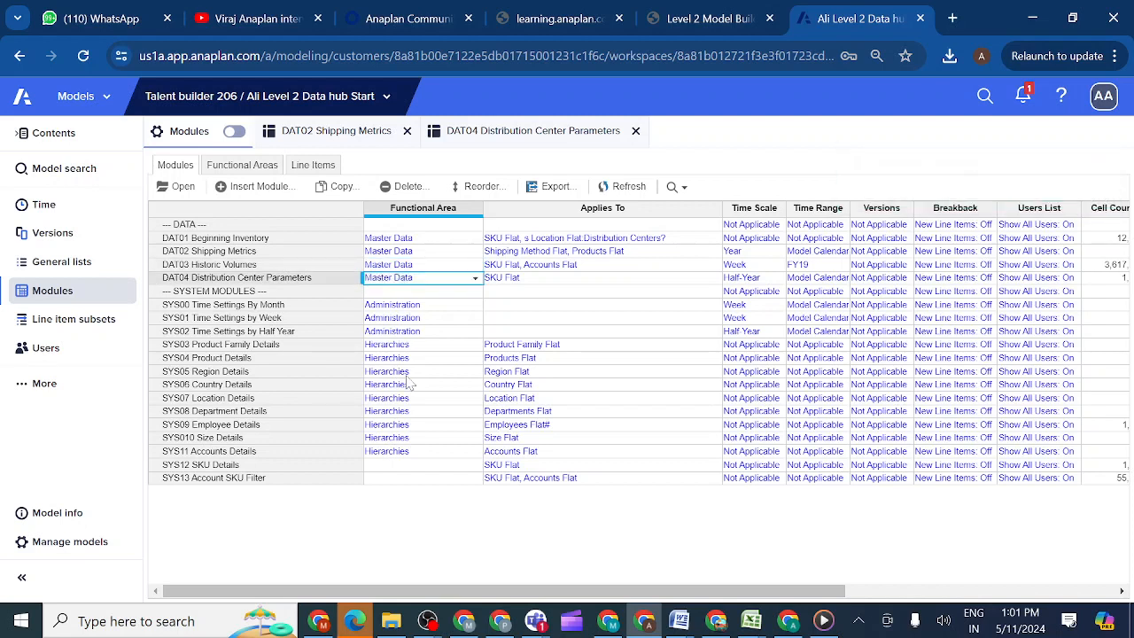
# Step: Copy the Hierarchies functional area from SYS11 Accounts Details to SYS12 SKU Details and SYS13 Account SKU Filter, checking the course example
pyautogui.click(396, 467)
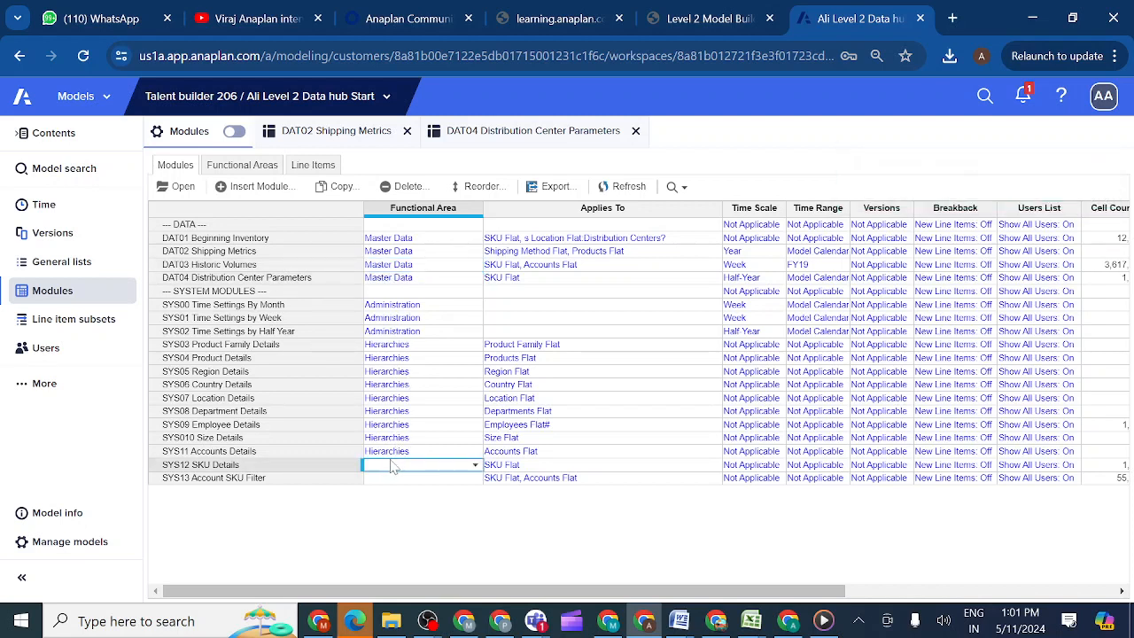
pyautogui.click(389, 454)
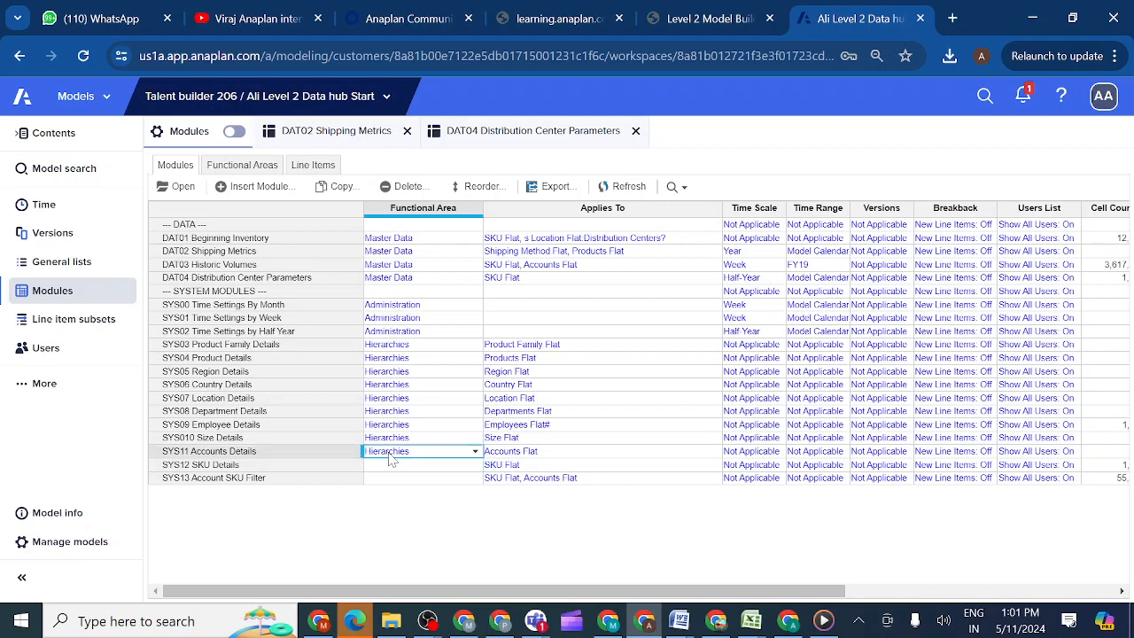
pyautogui.hotkey('ctrl', 'c')
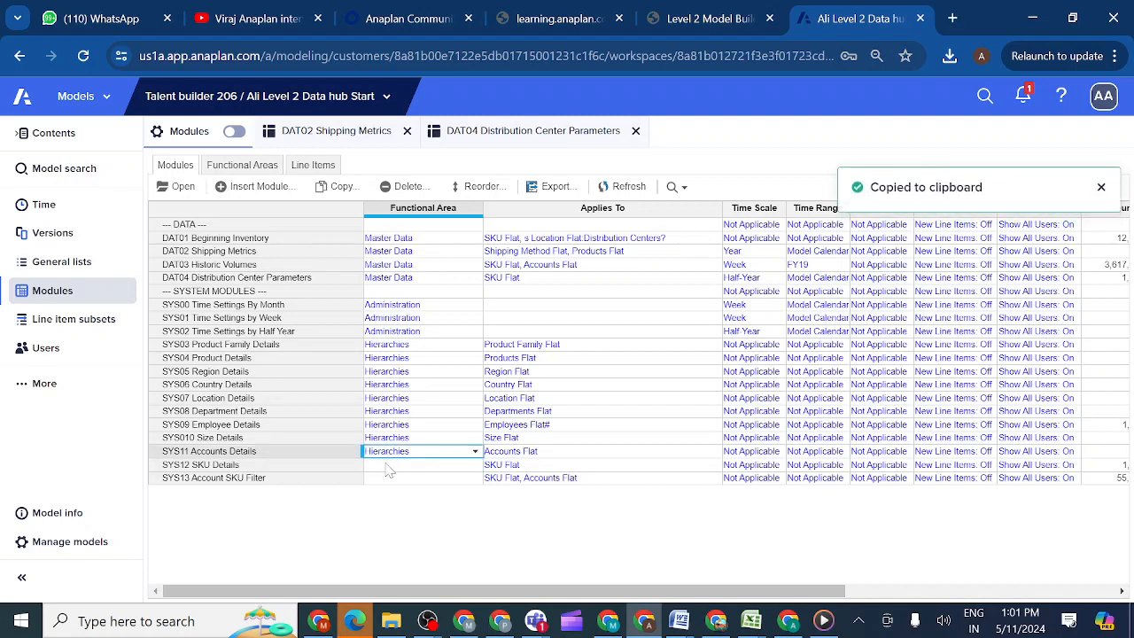
pyautogui.click(387, 466)
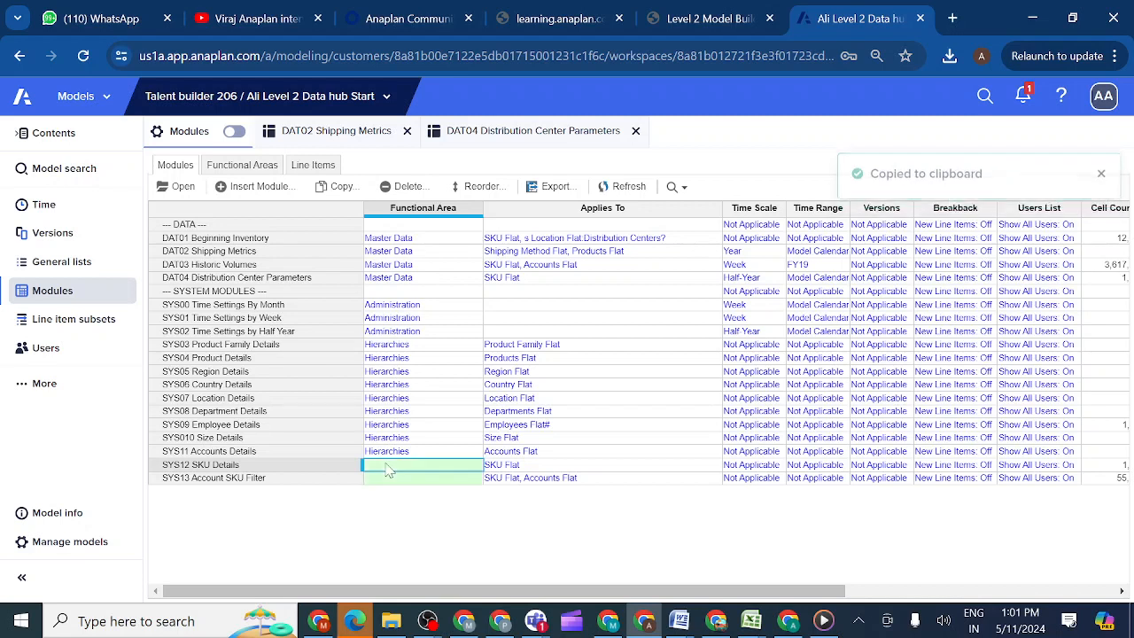
pyautogui.click(391, 457)
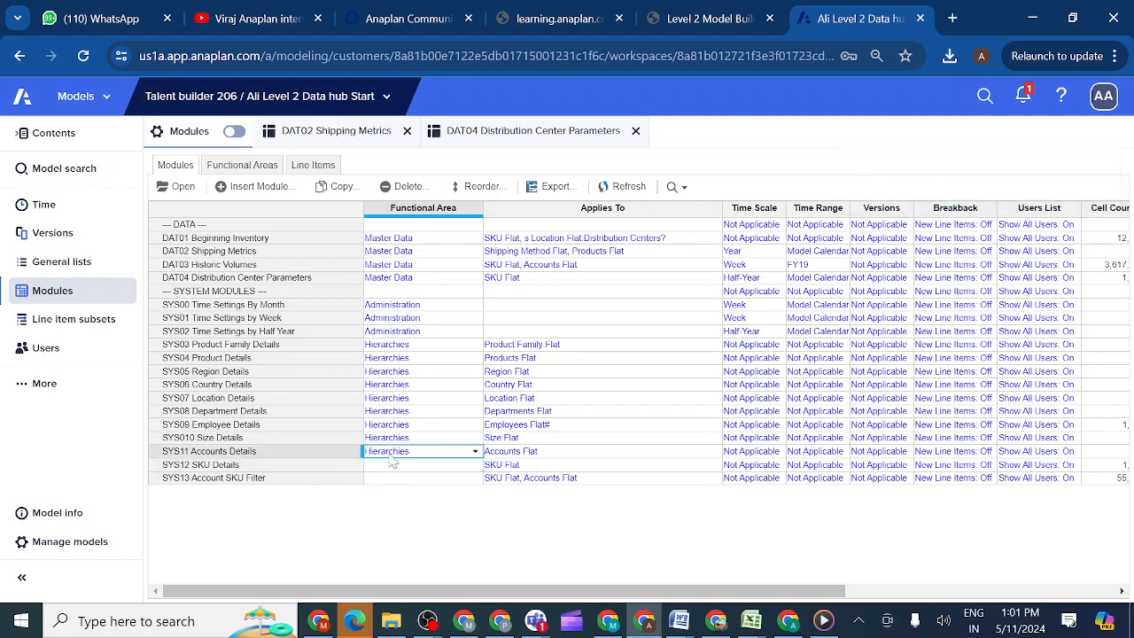
pyautogui.hotkey('ctrl', 'c')
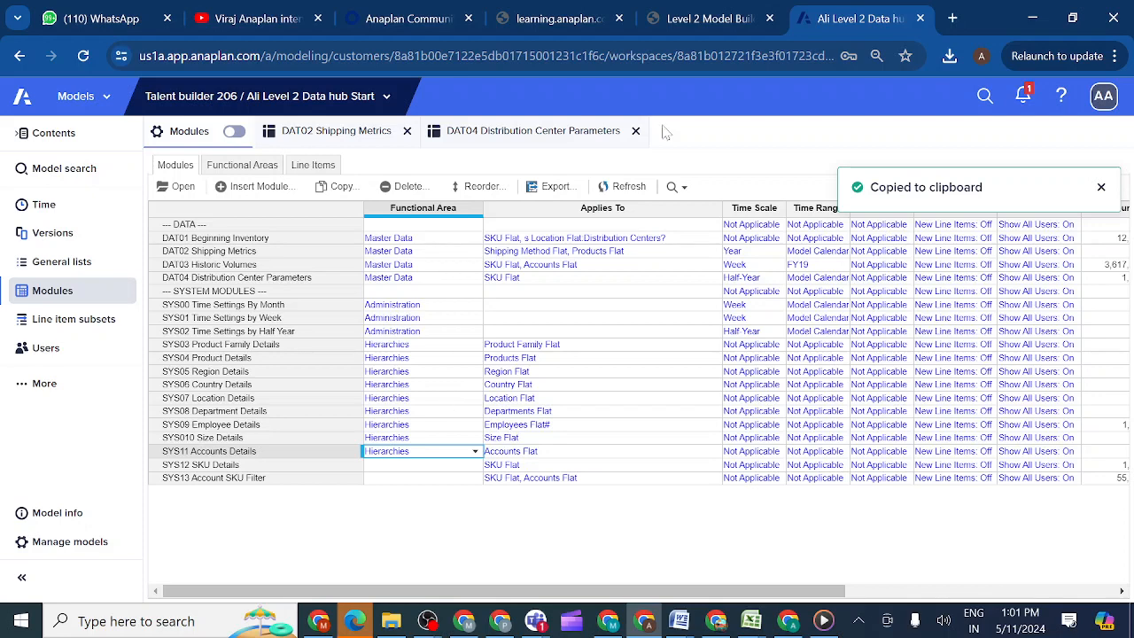
pyautogui.click(707, 19)
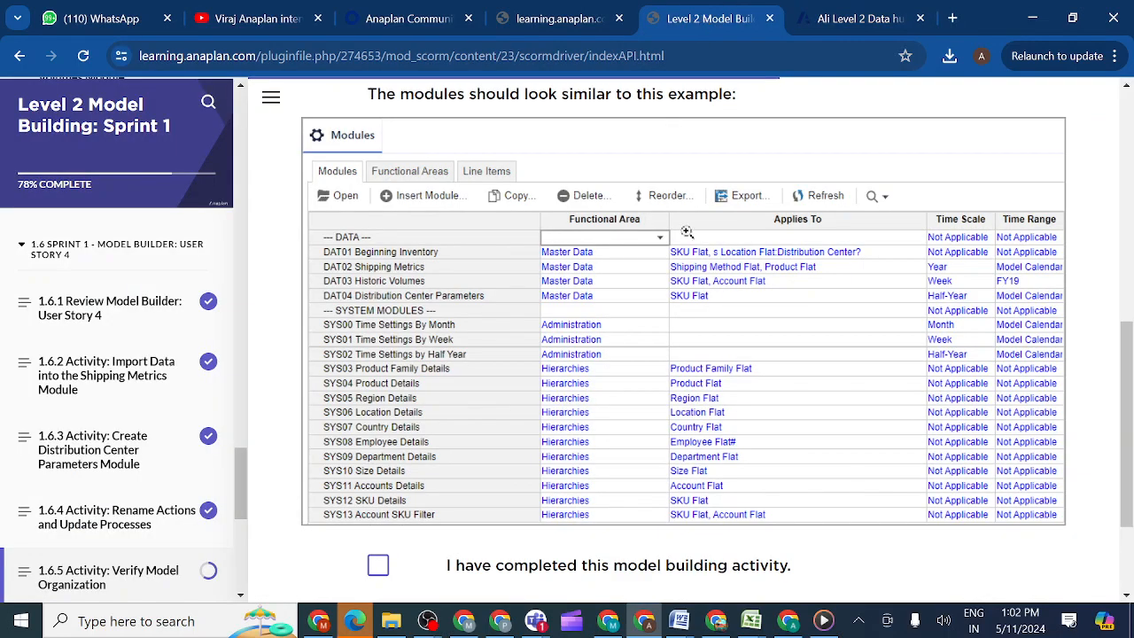
pyautogui.click(836, 21)
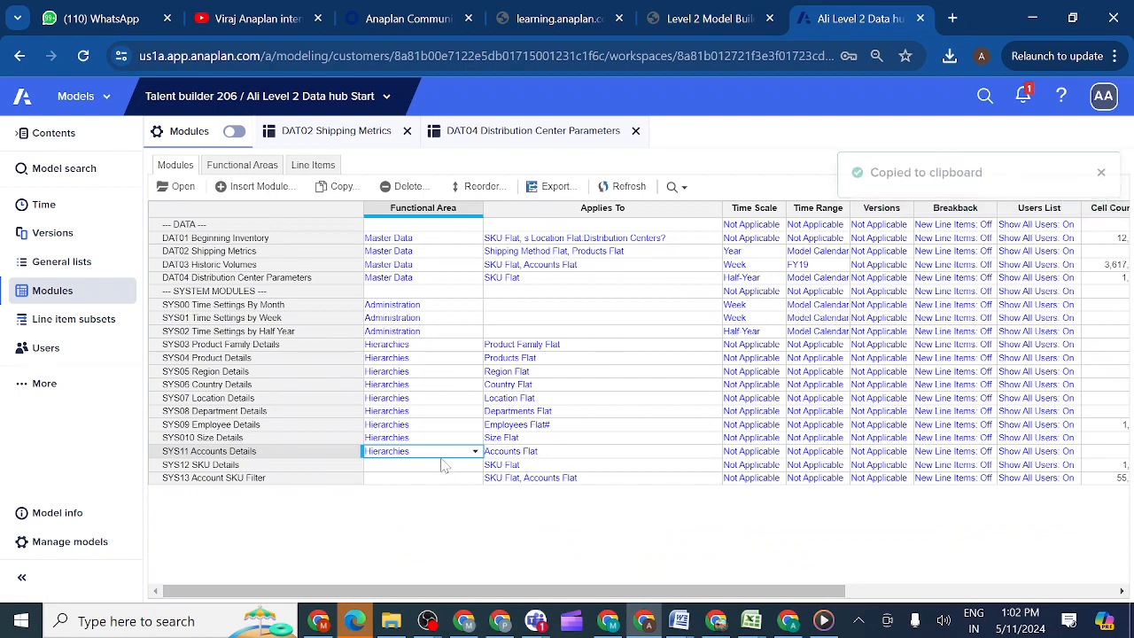
pyautogui.hotkey('ctrl', 'c')
pyautogui.press('Down')
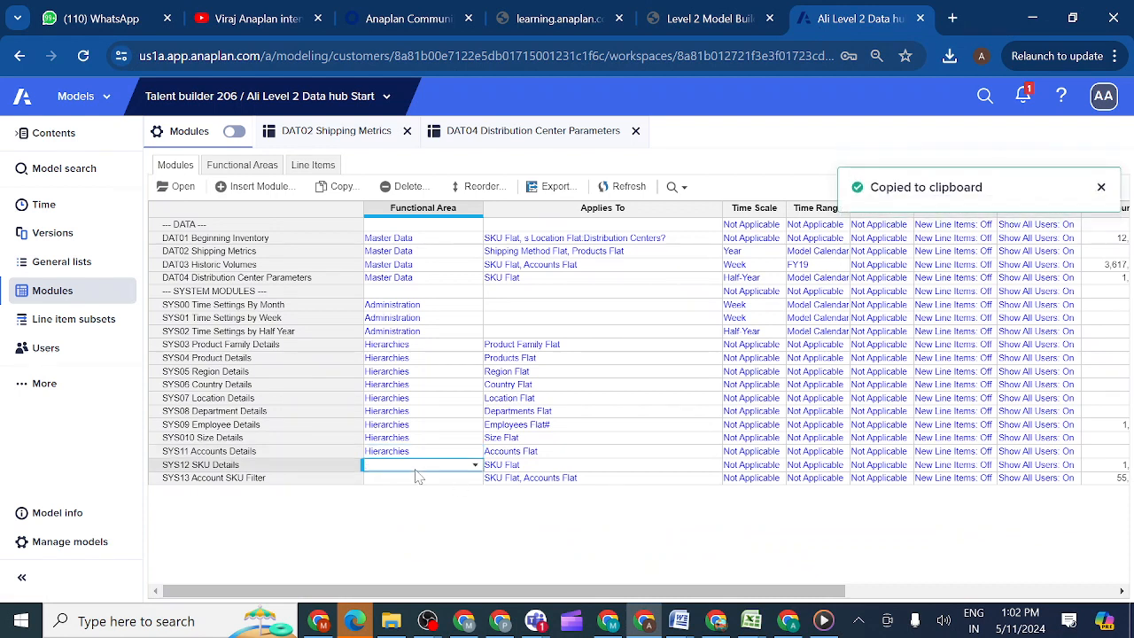
pyautogui.hotkey('ctrl', 'v')
pyautogui.press('Down')
pyautogui.hotkey('ctrl', 'v')
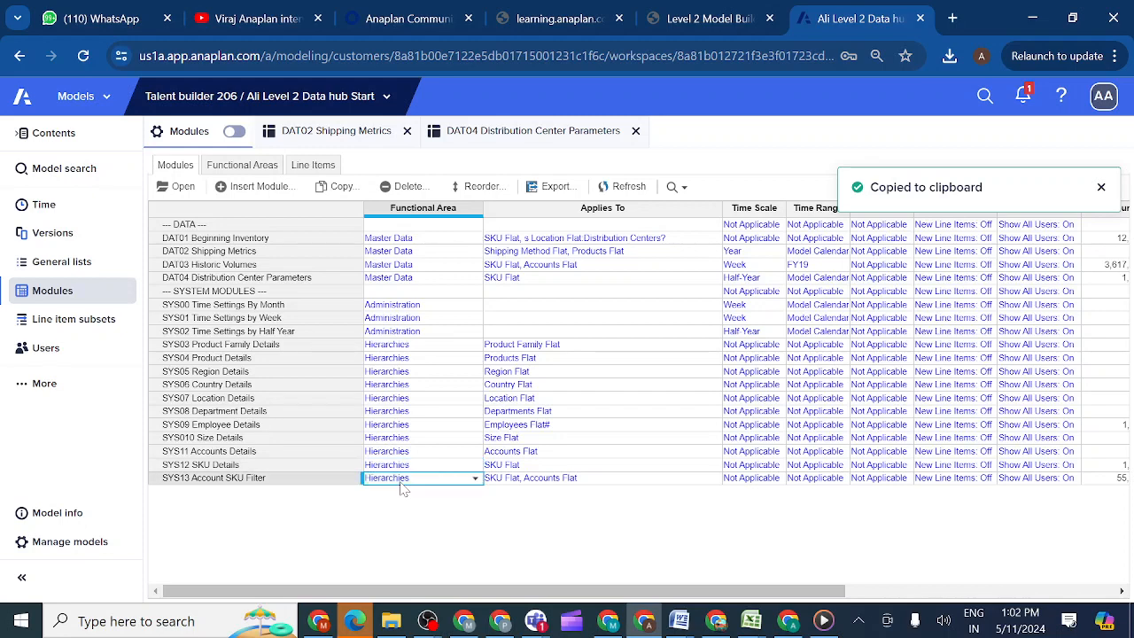
# Step: Return to the course, open activity 1.7.1 Download Supply Chain Model and read its instructions
pyautogui.click(701, 22)
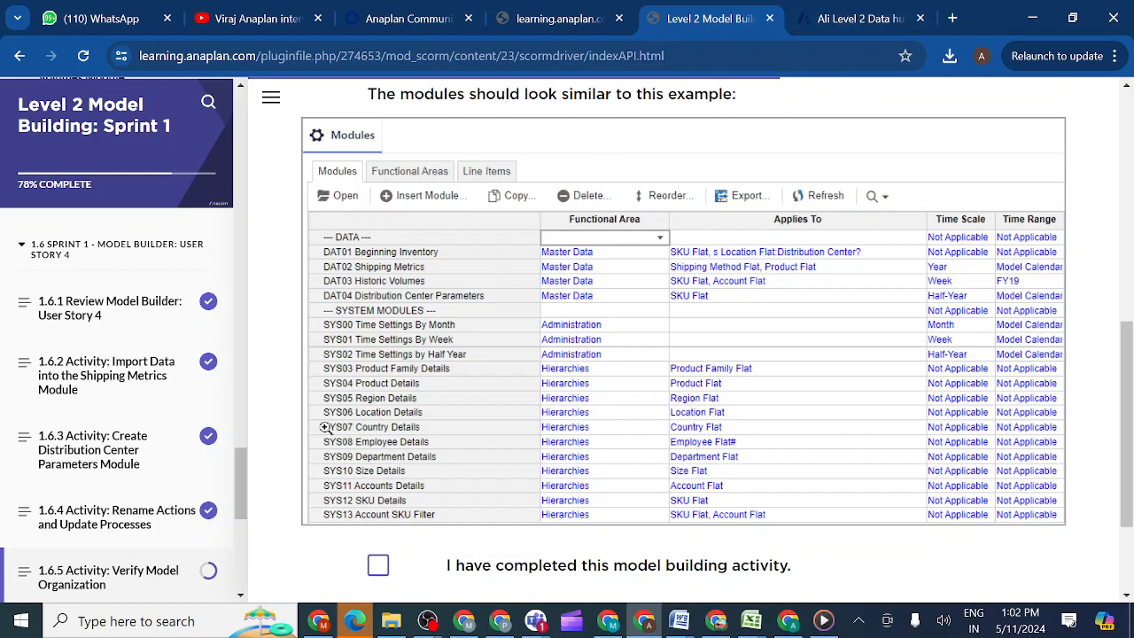
pyautogui.moveTo(239, 503); pyautogui.dragTo(239, 532)
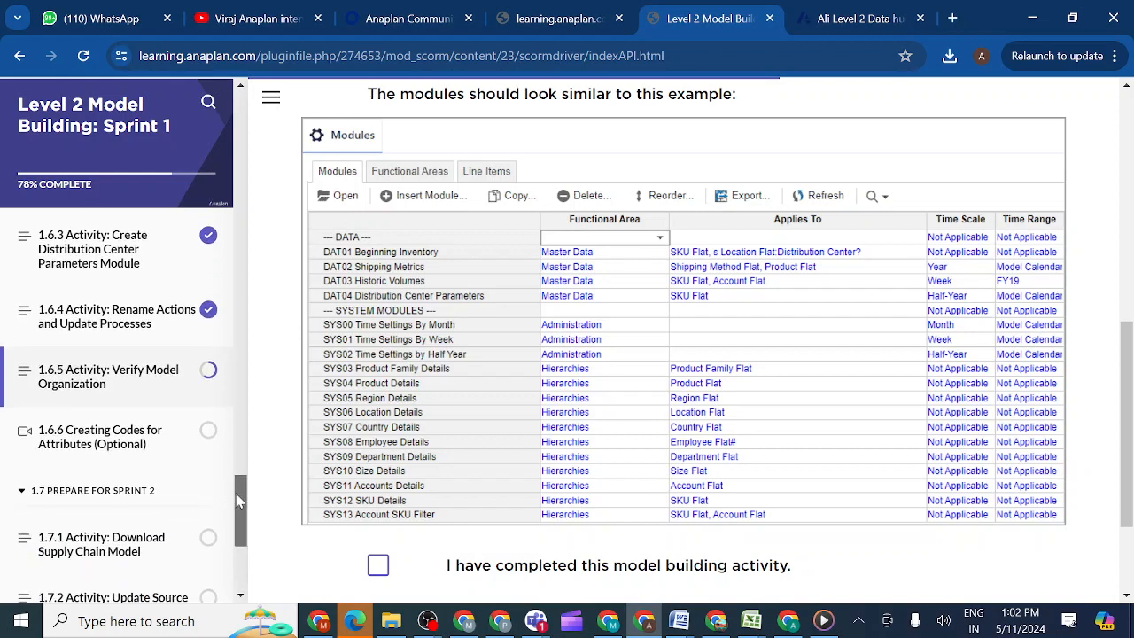
pyautogui.moveTo(236, 493); pyautogui.dragTo(237, 512)
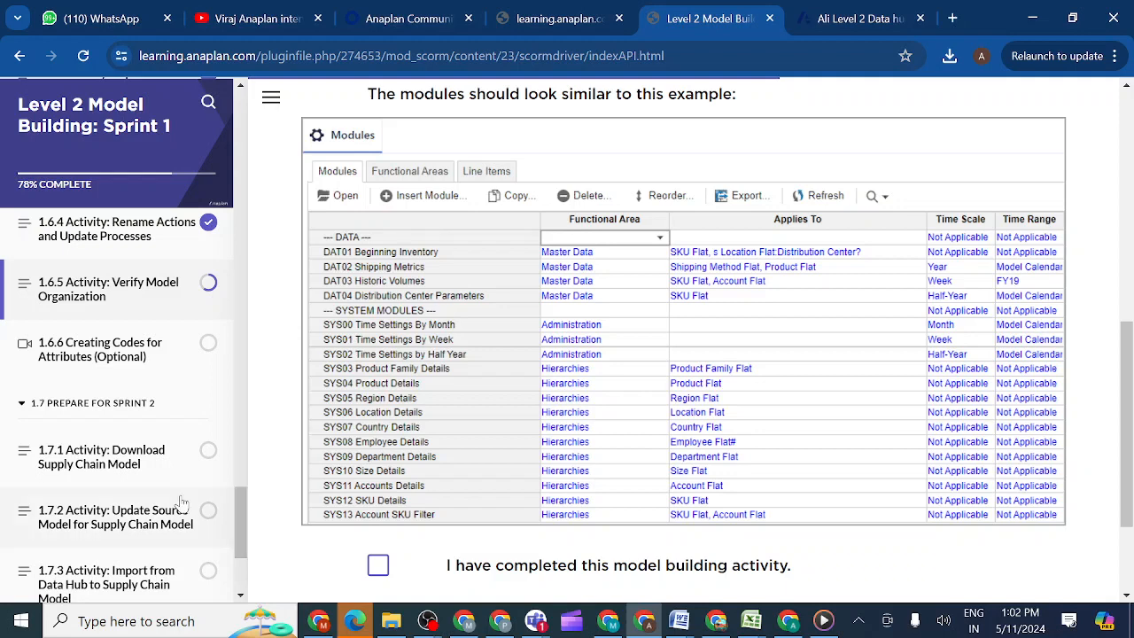
pyautogui.click(126, 479)
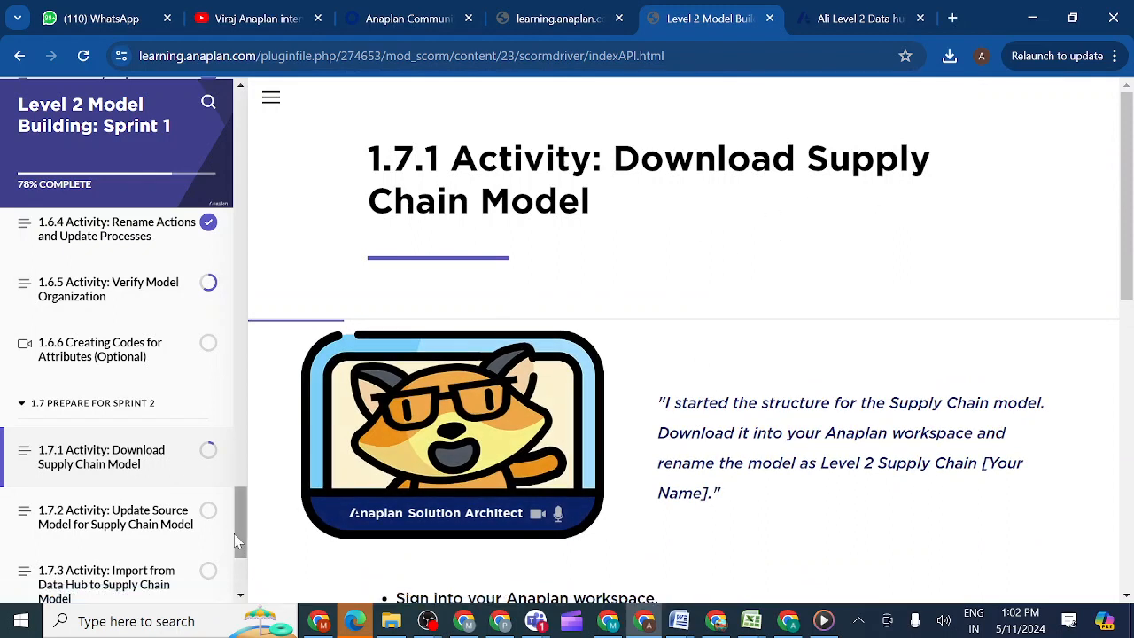
pyautogui.moveTo(236, 536)
pyautogui.mouseDown()
pyautogui.moveTo(235, 576)
pyautogui.moveTo(231, 545)
pyautogui.mouseUp()
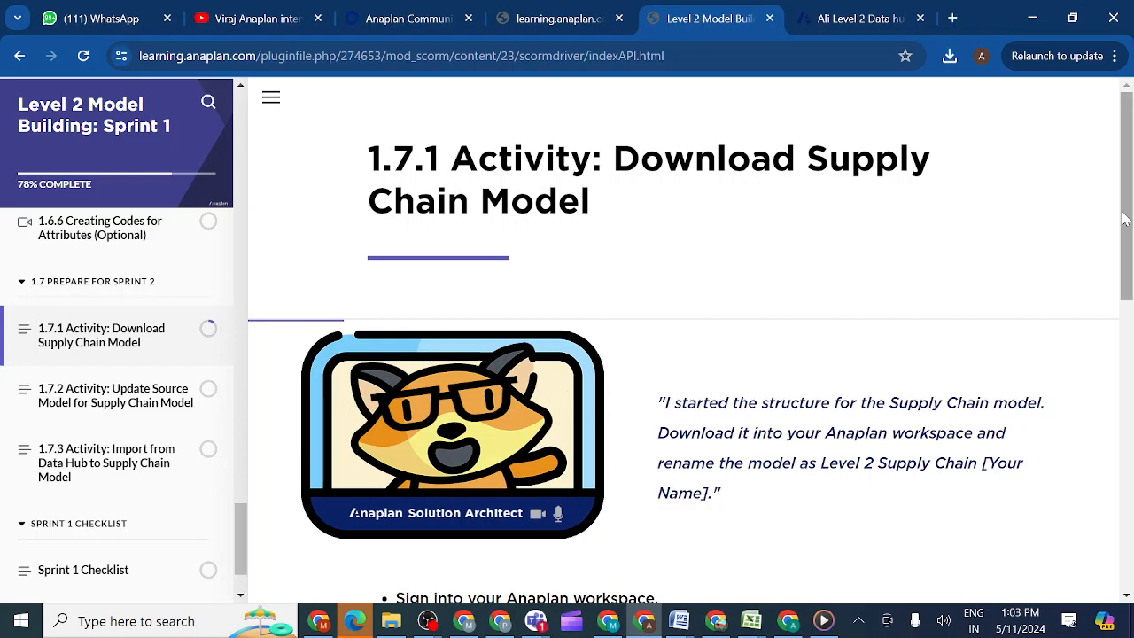
pyautogui.moveTo(1124, 219); pyautogui.dragTo(1124, 296)
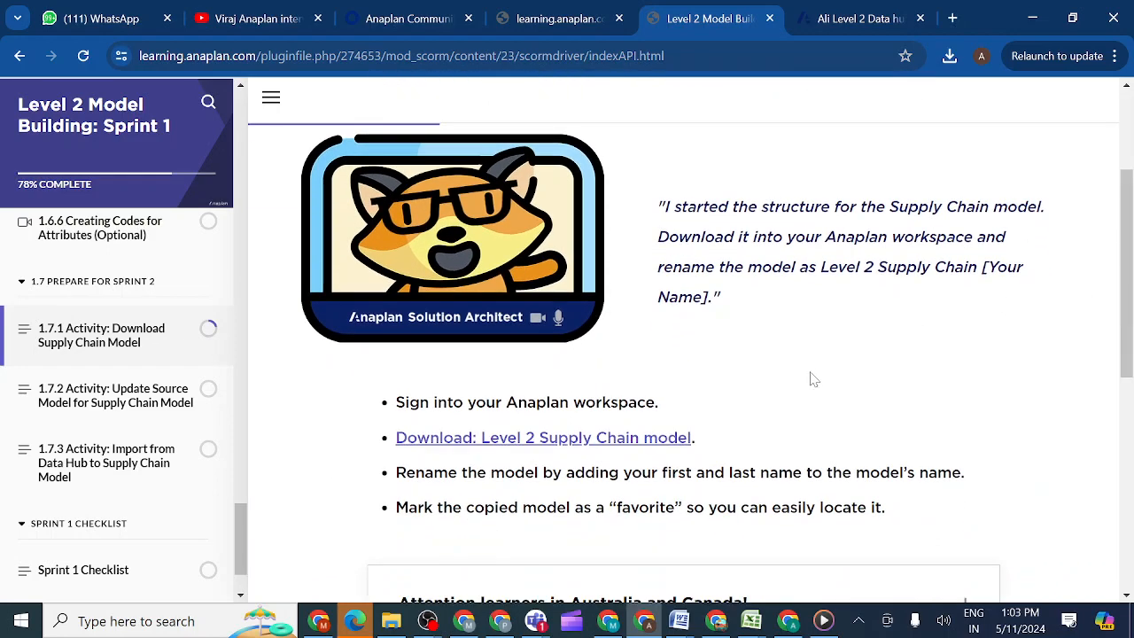
# Step: Download the Level 2 Supply Chain model from the course, importing it into tenant Talent Builder 1 and workspace Talent builder 206
pyautogui.click(476, 446)
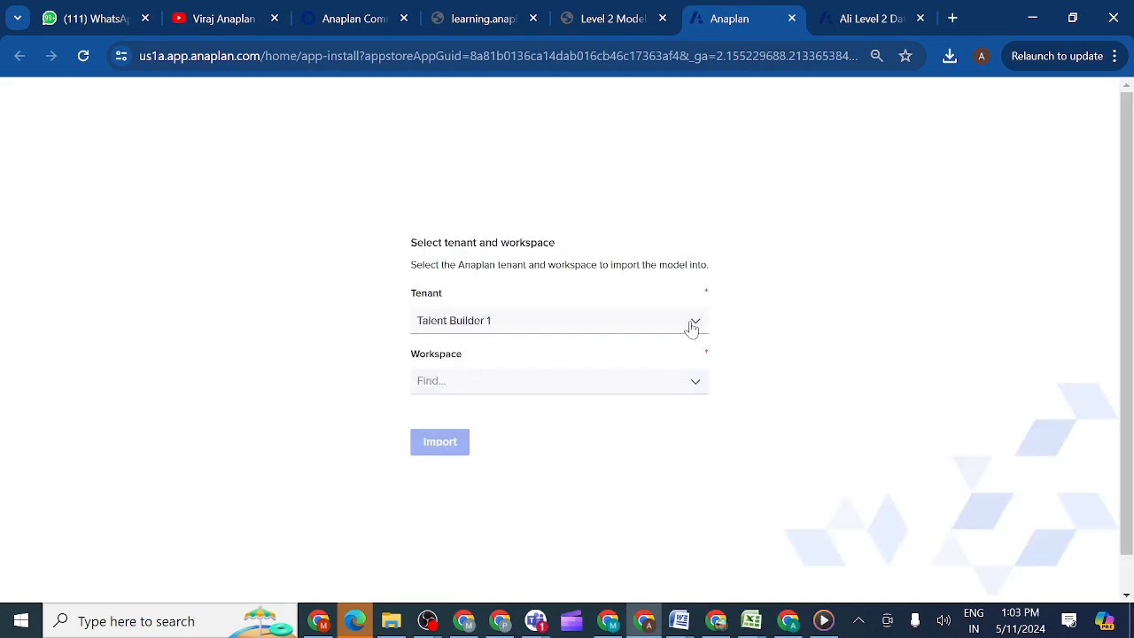
pyautogui.click(692, 325)
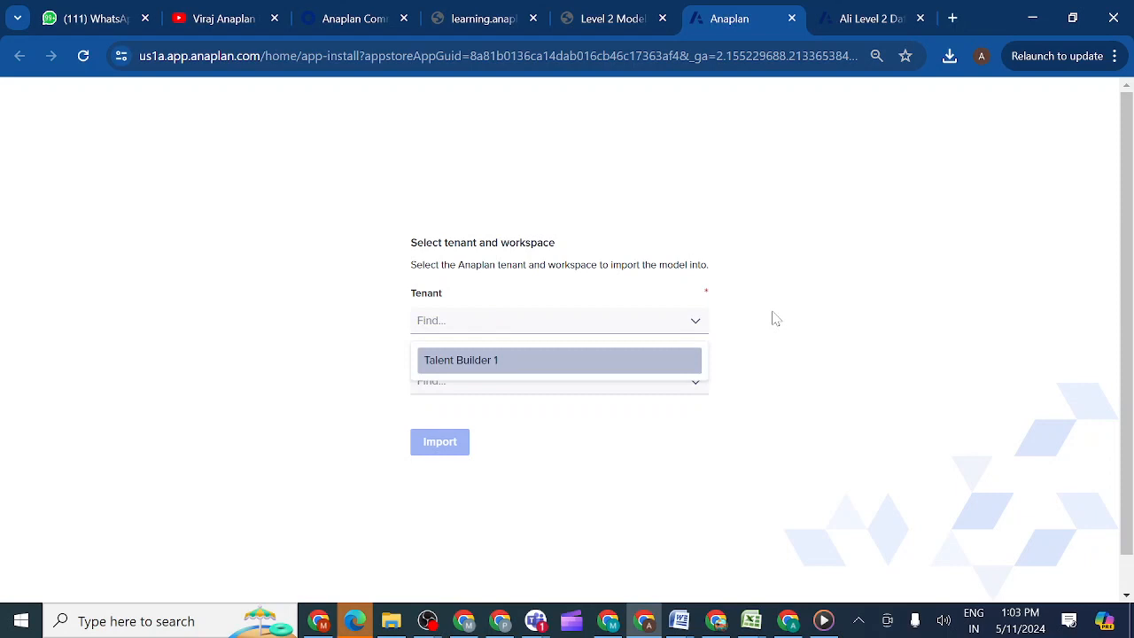
pyautogui.click(592, 370)
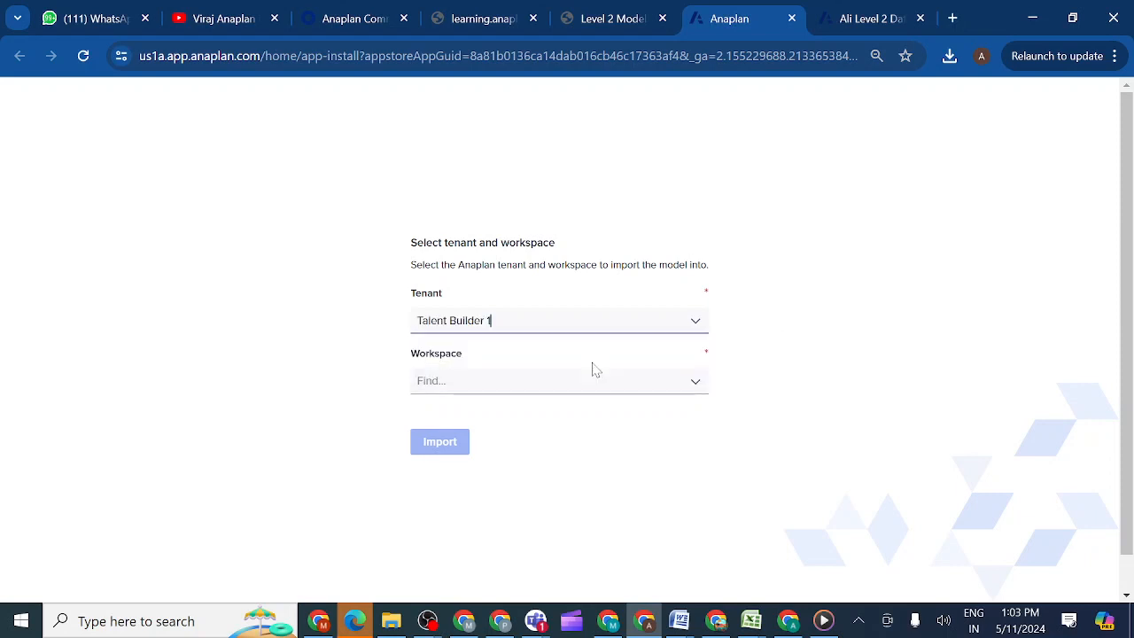
pyautogui.click(691, 385)
pyautogui.click(569, 431)
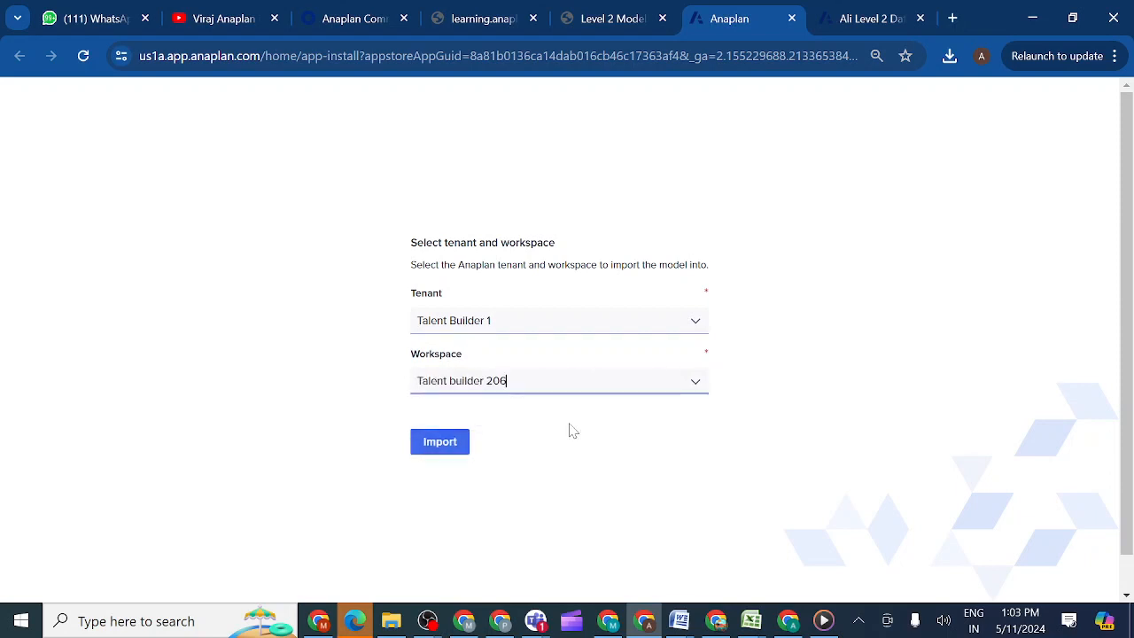
pyautogui.click(440, 447)
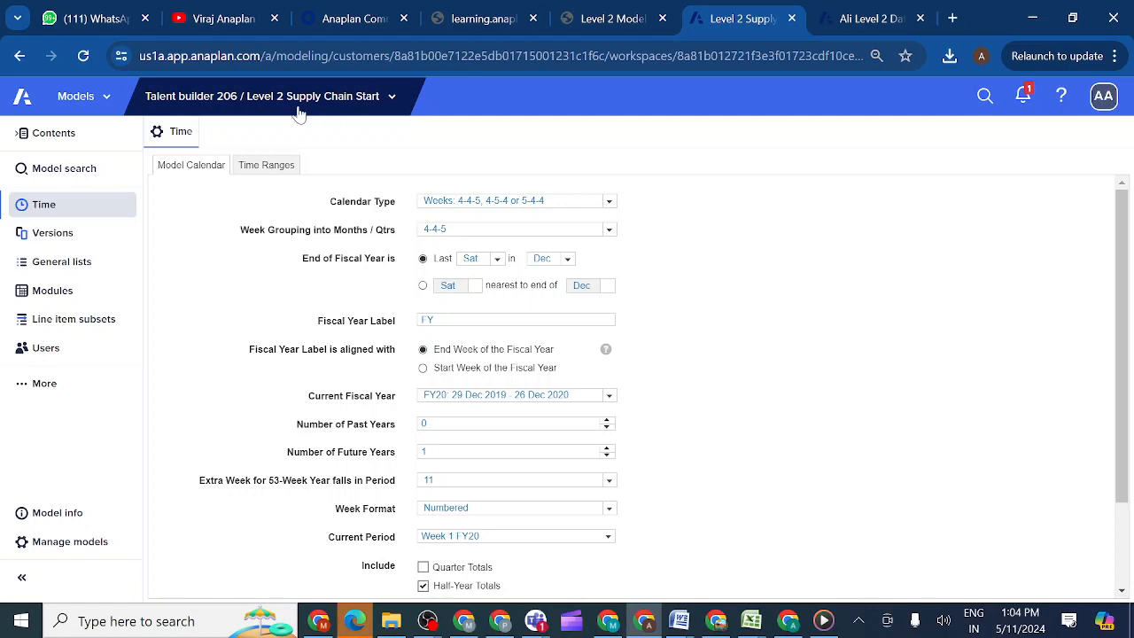
# Step: Rename the Level 2 Supply Chain Start model to the builder's first name followed by "Level2 Supply chai start", and leave model management
pyautogui.click(110, 202)
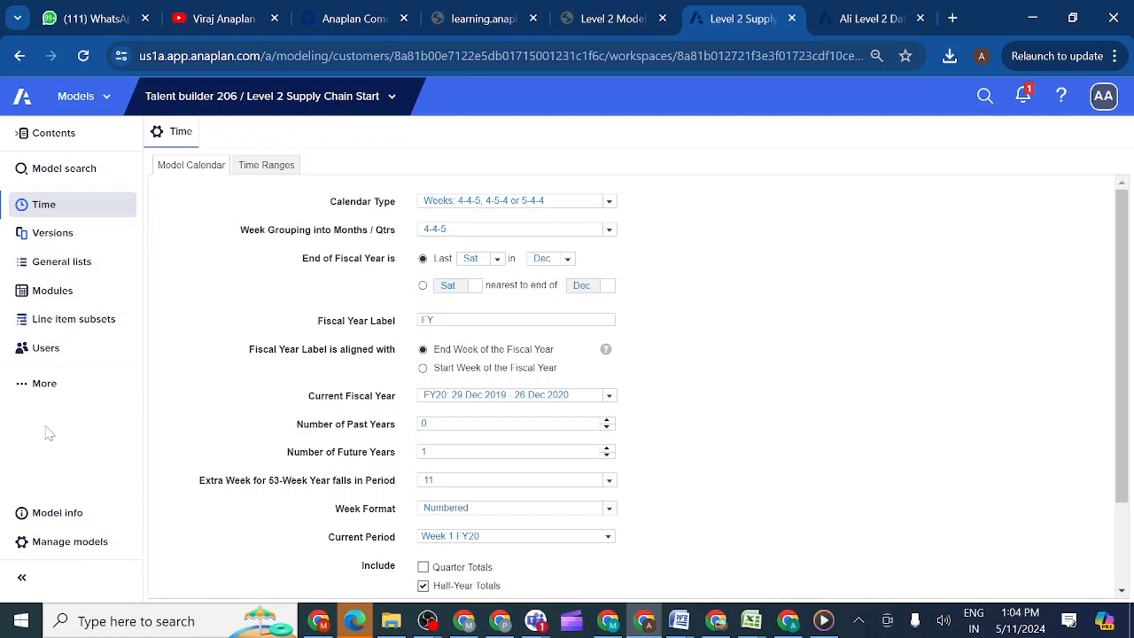
pyautogui.click(54, 546)
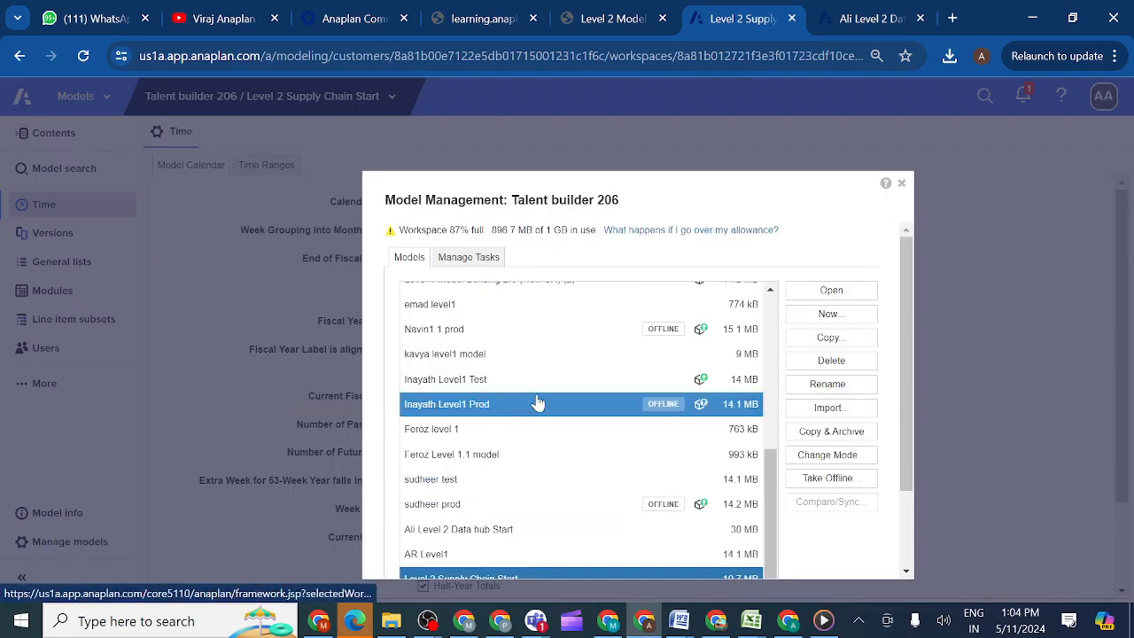
pyautogui.click(762, 496)
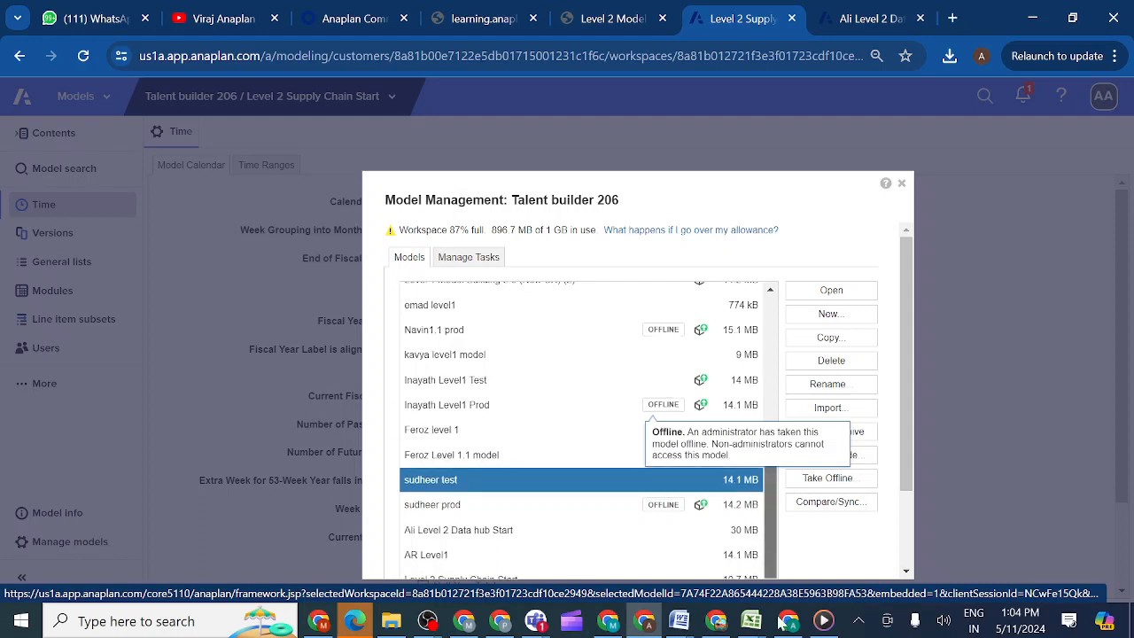
pyautogui.moveTo(906, 467); pyautogui.dragTo(917, 572)
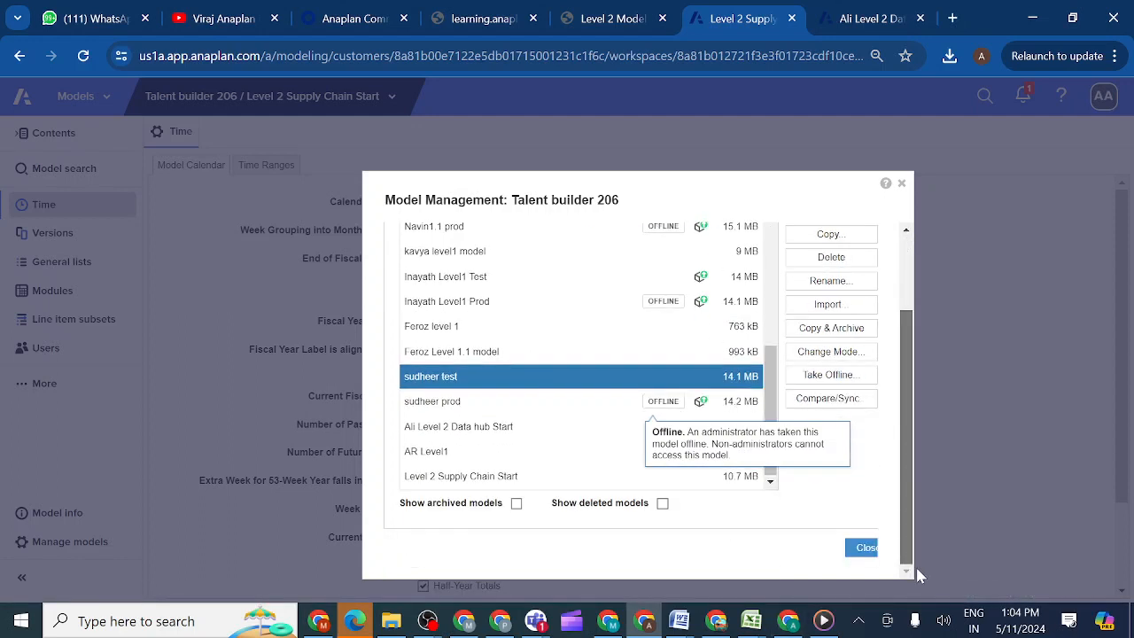
pyautogui.keyDown('ctrl'); pyautogui.click(512, 483); pyautogui.keyUp('ctrl')
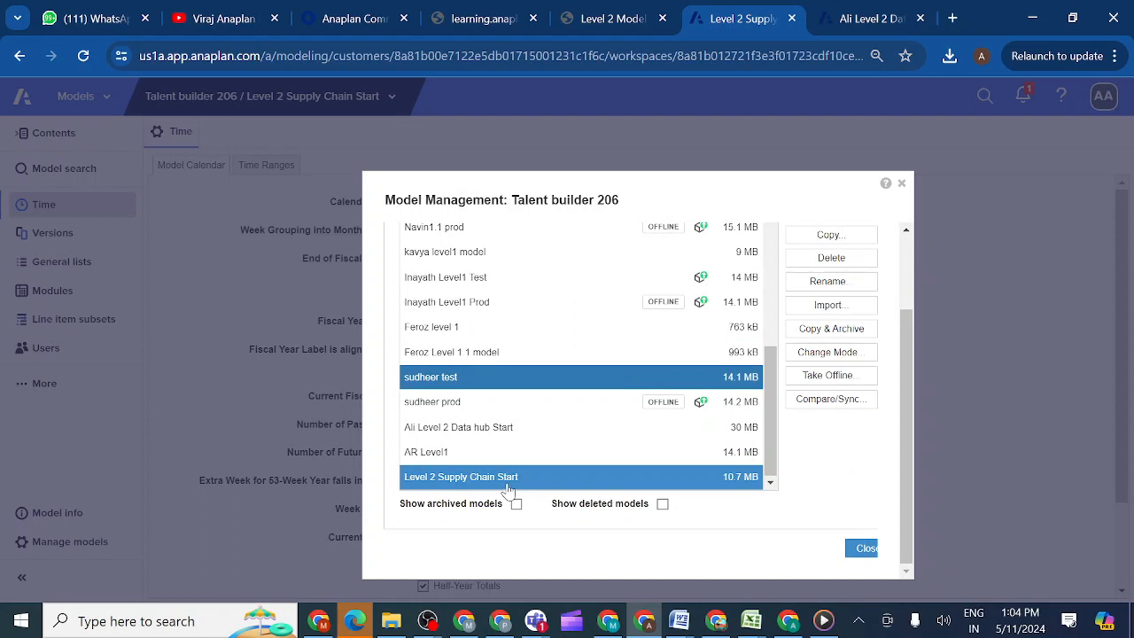
pyautogui.click(509, 485)
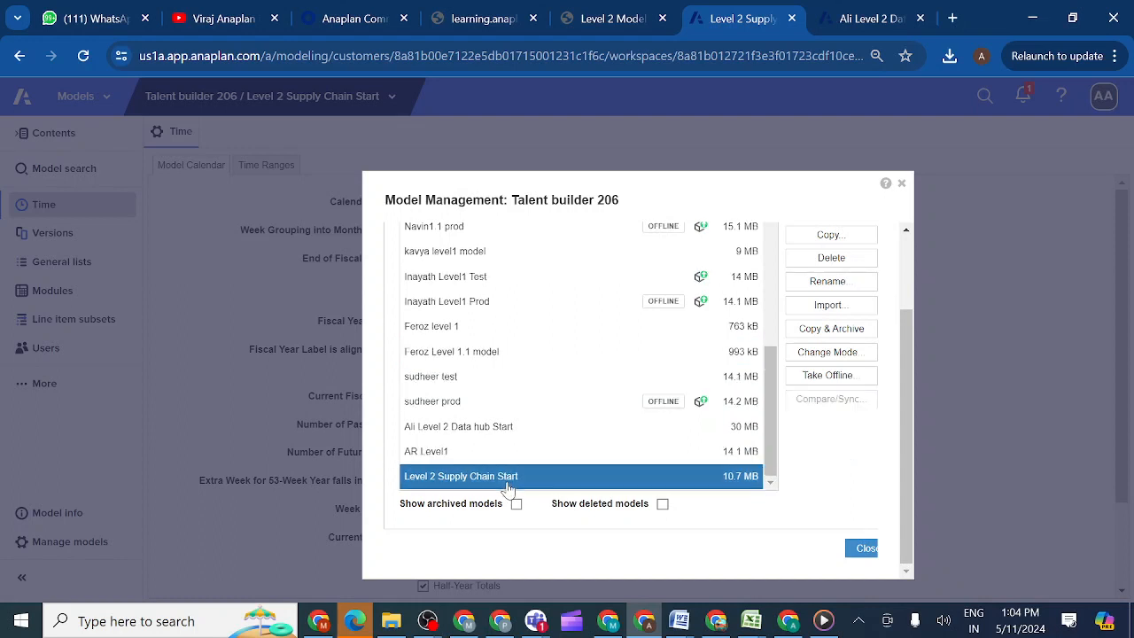
pyautogui.click(825, 282)
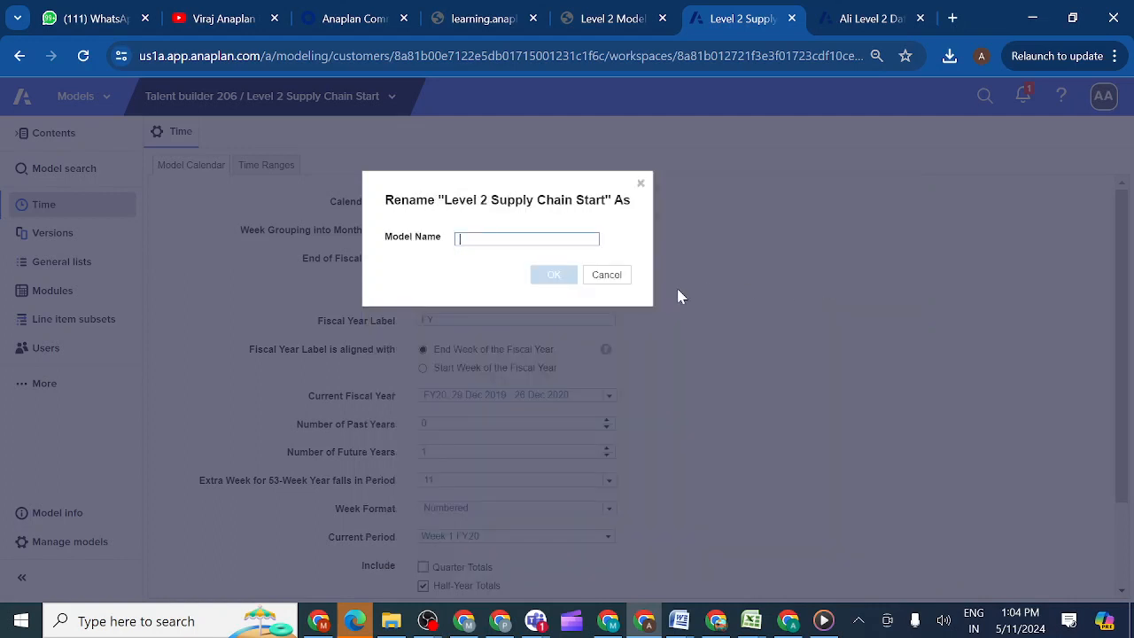
pyautogui.write('Ali Level2 Supply chai start')
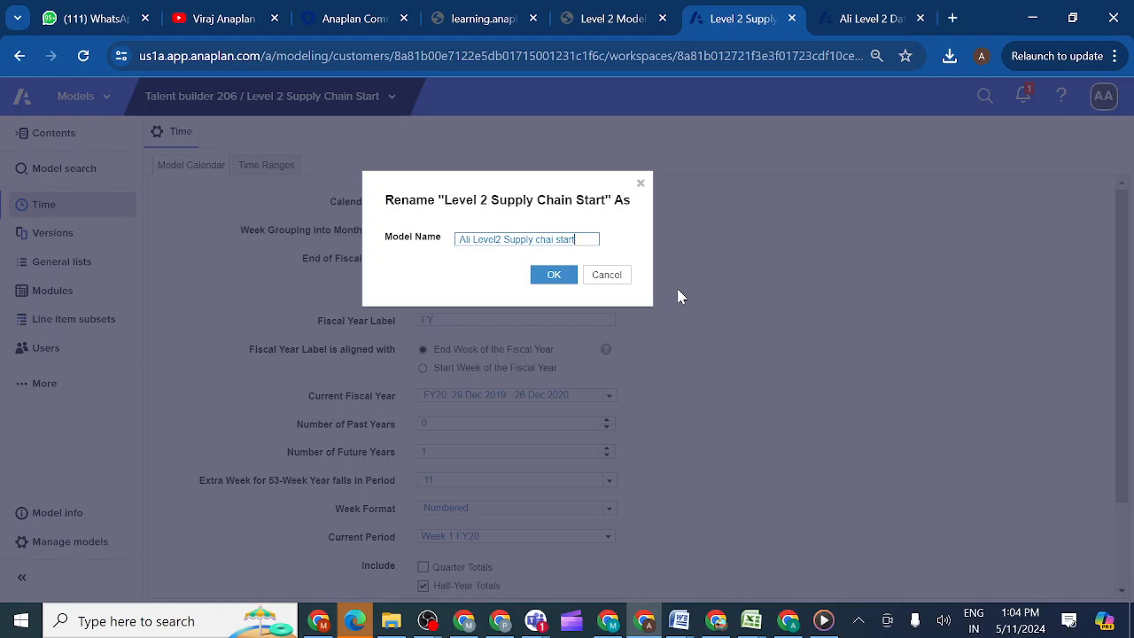
pyautogui.click(553, 276)
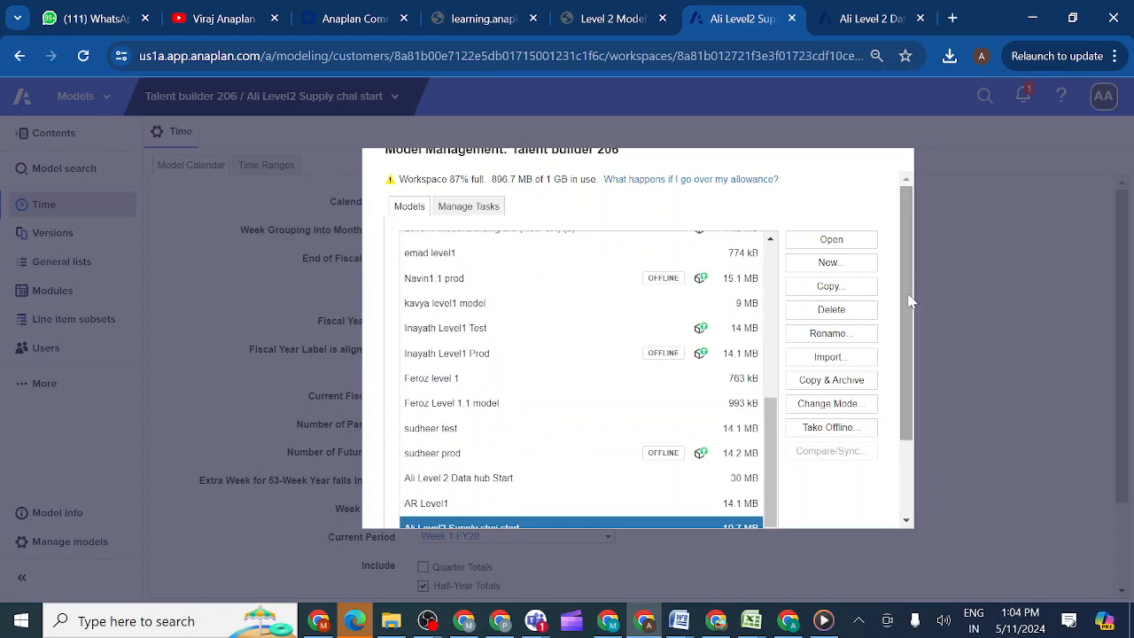
pyautogui.scroll(-2, 910, 301)
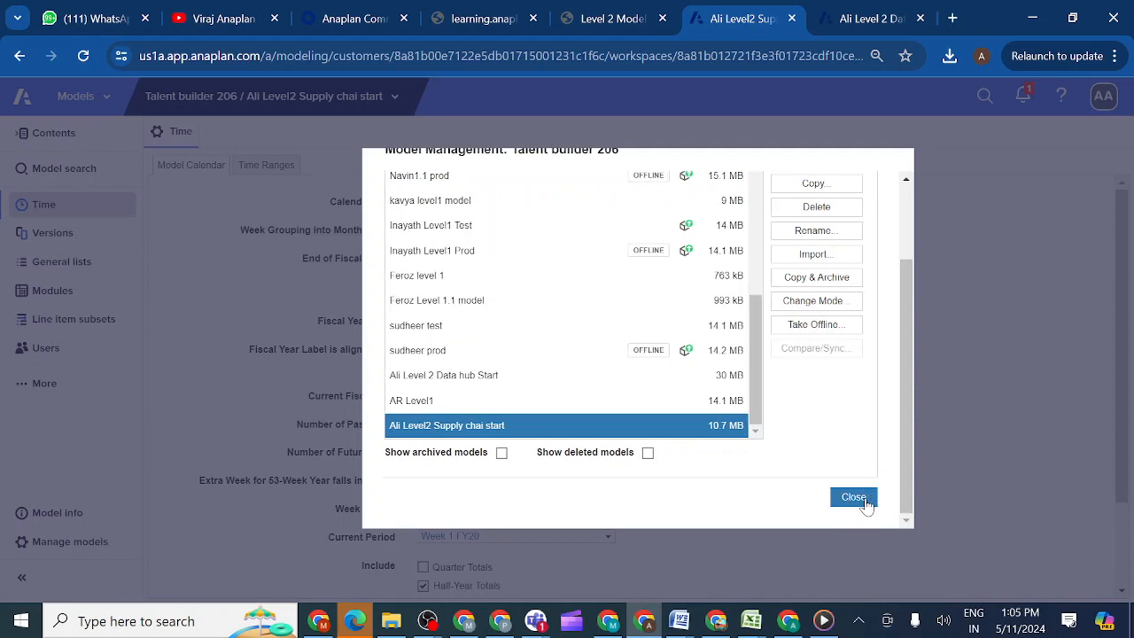
pyautogui.click(854, 497)
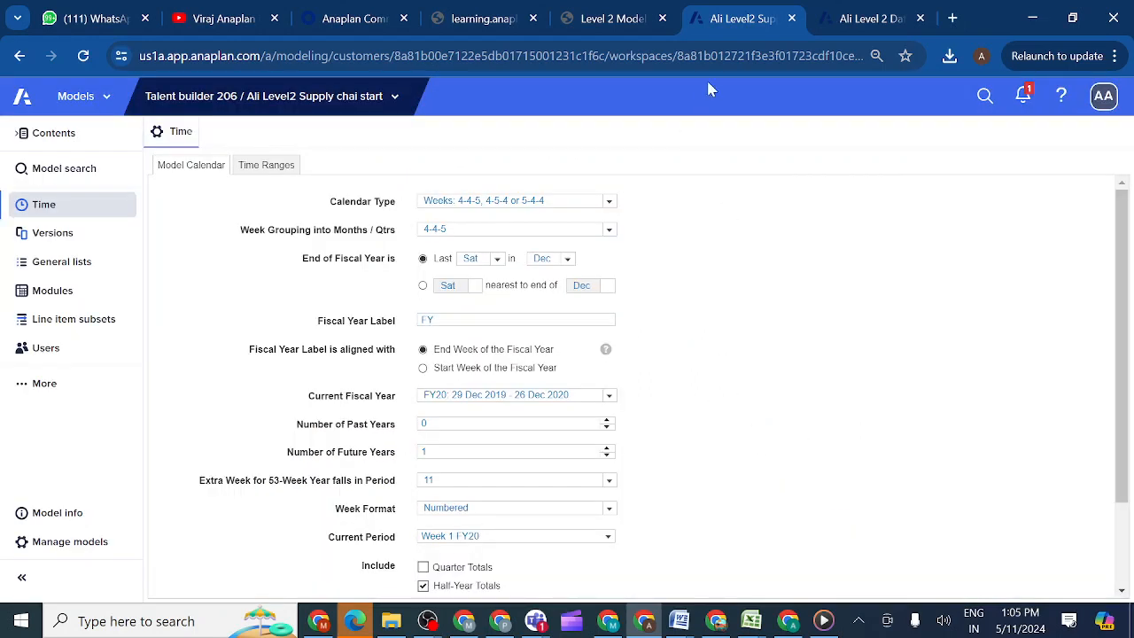
# Step: Return to the course, review the rest of activity 1.7.1 and open activity 1.7.2 Update Source Model for Supply Chain Model
pyautogui.click(615, 18)
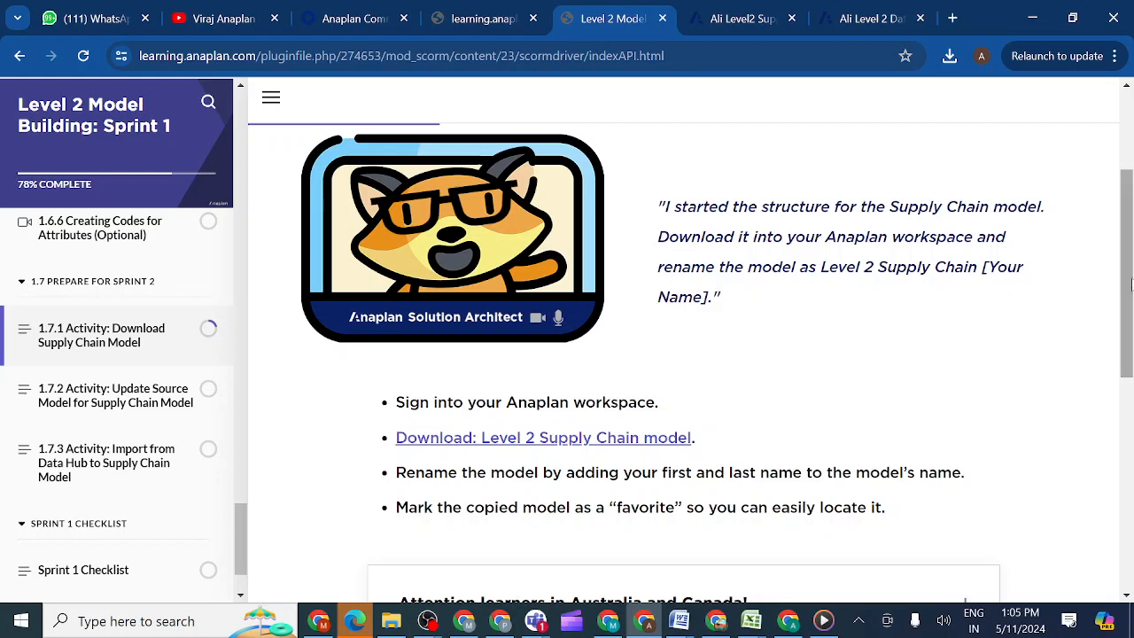
pyautogui.moveTo(1131, 283); pyautogui.dragTo(1132, 542)
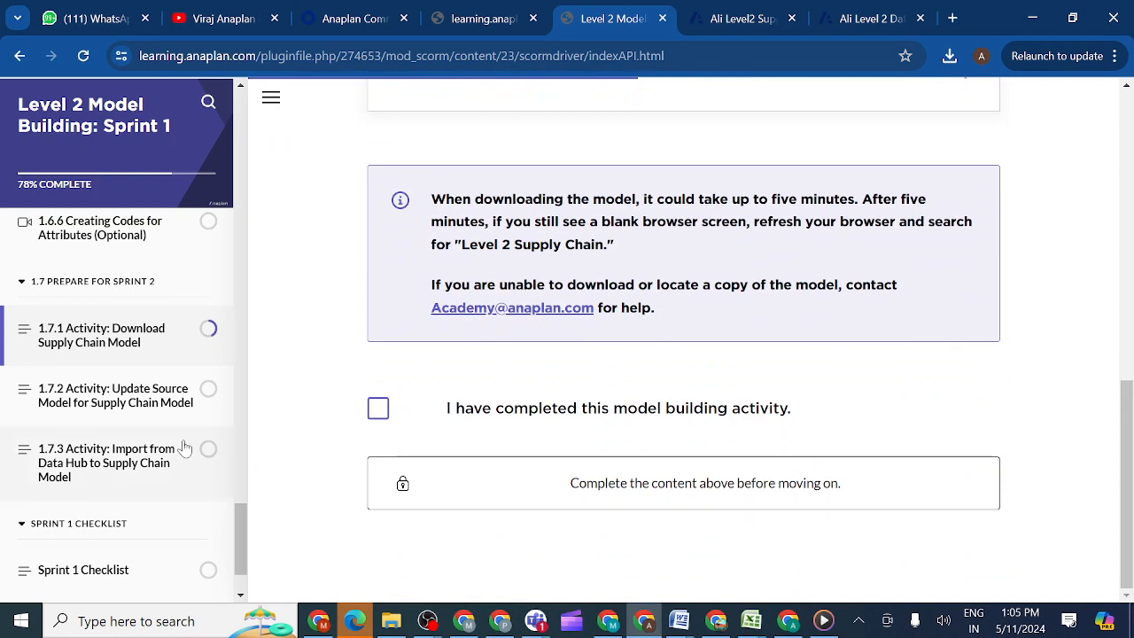
pyautogui.click(121, 403)
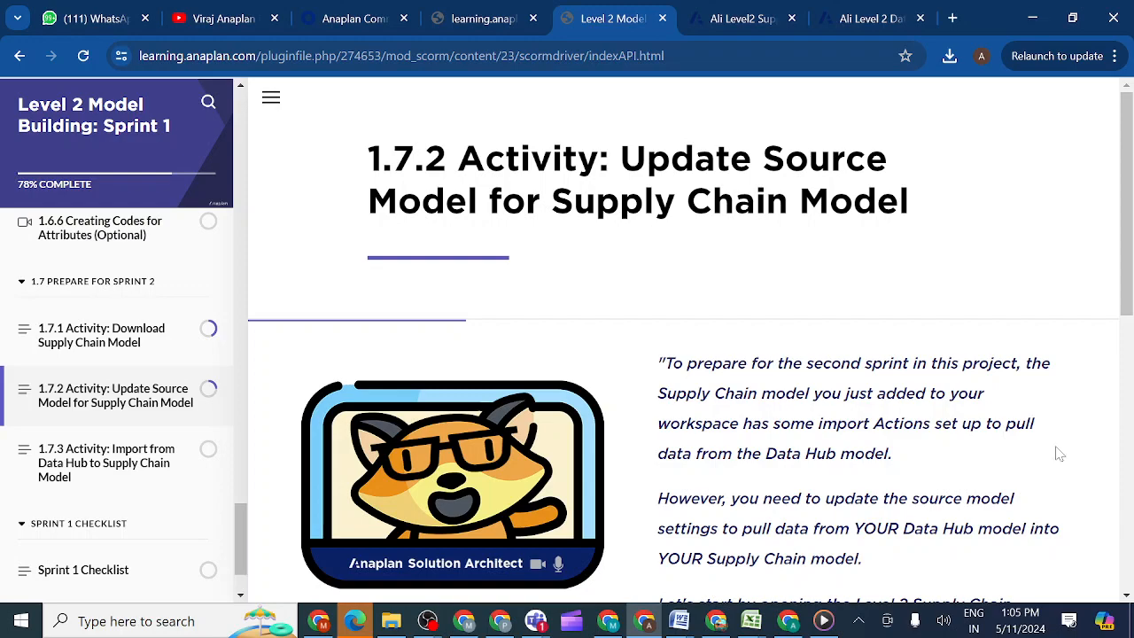
# Step: Read the 1.7.2 instructions and open the source mapping of the Level 2 Data Hub entry in the Supply Chain model's source models
pyautogui.moveTo(1128, 310); pyautogui.dragTo(1128, 507)
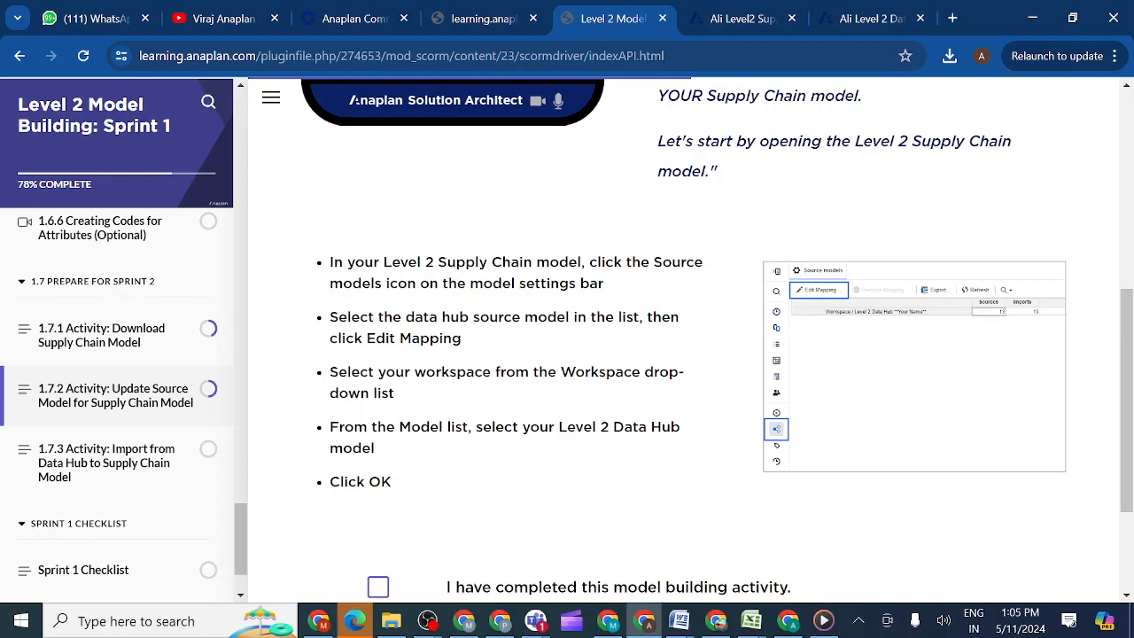
pyautogui.click(746, 20)
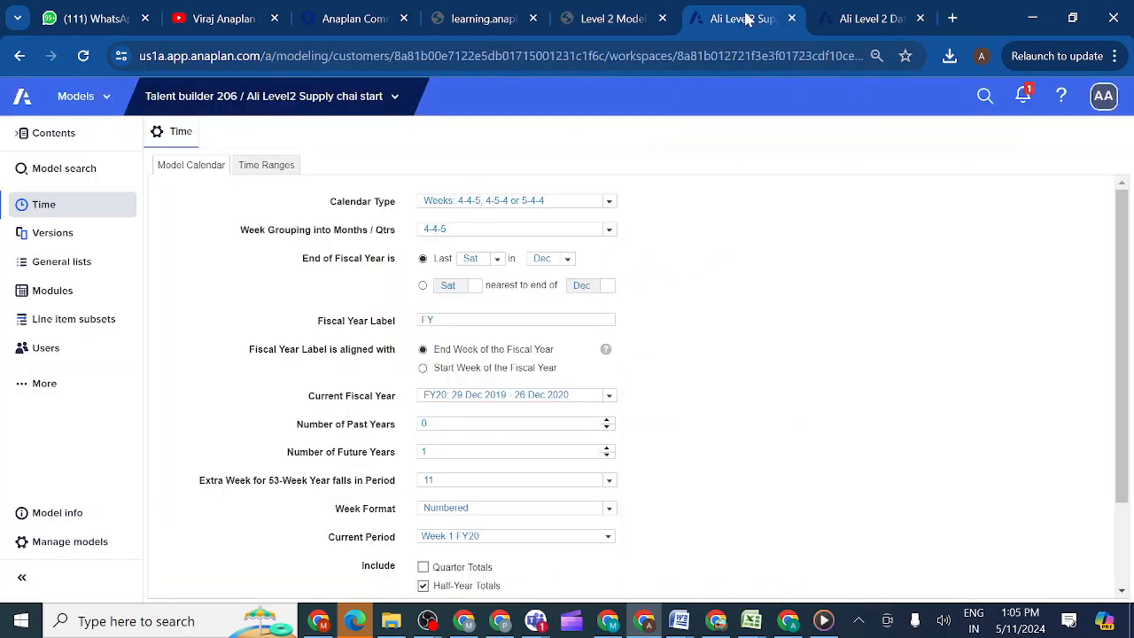
pyautogui.click(22, 388)
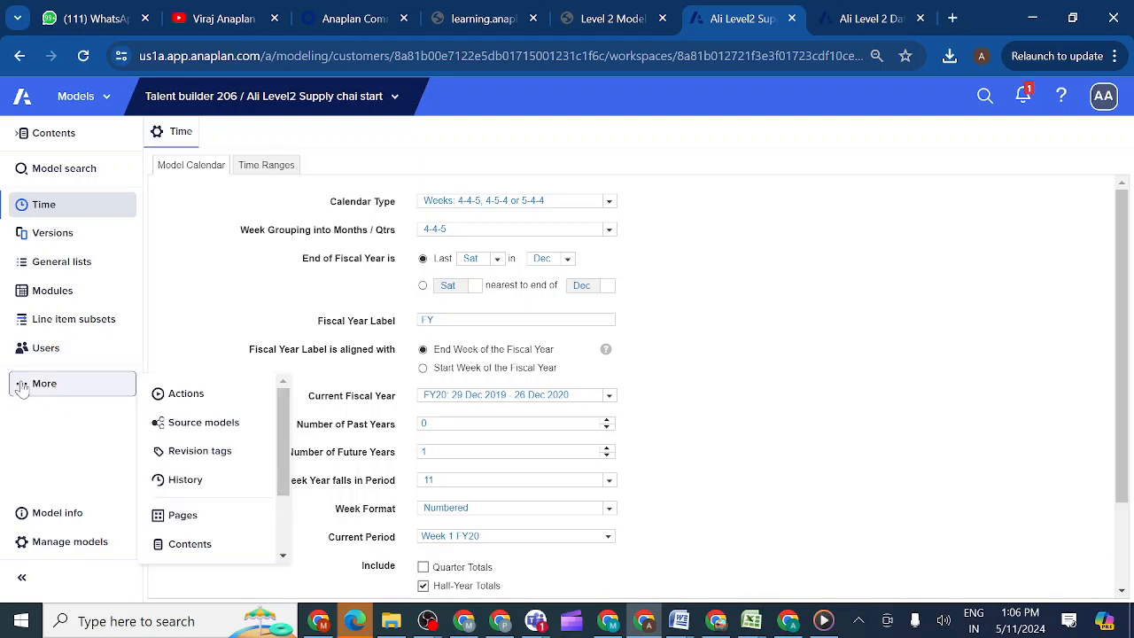
pyautogui.click(203, 423)
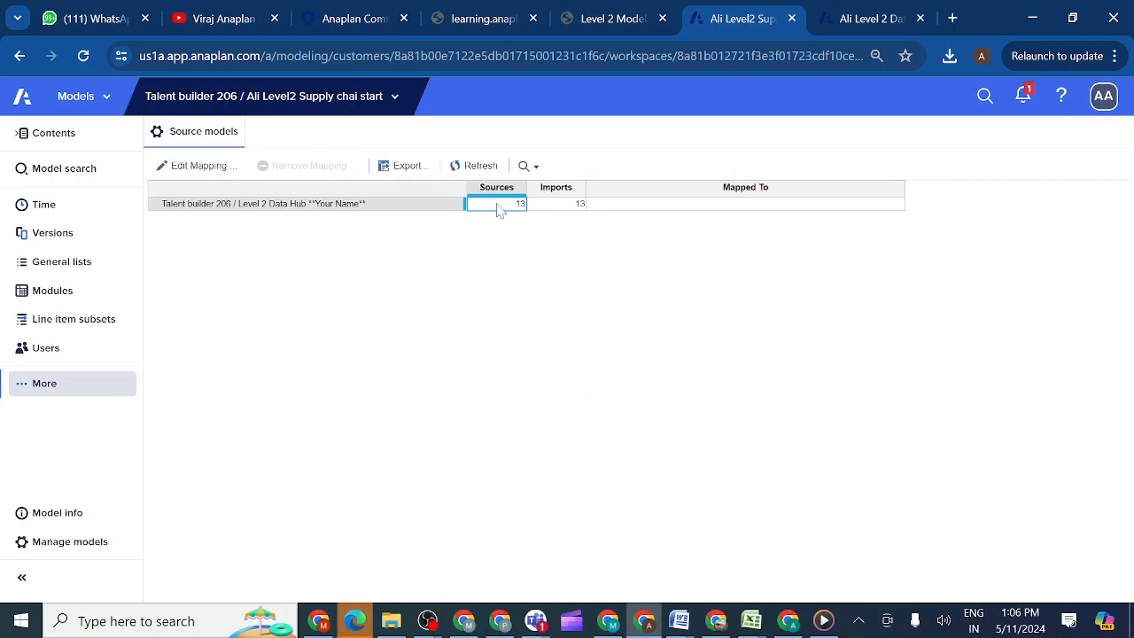
pyautogui.click(199, 169)
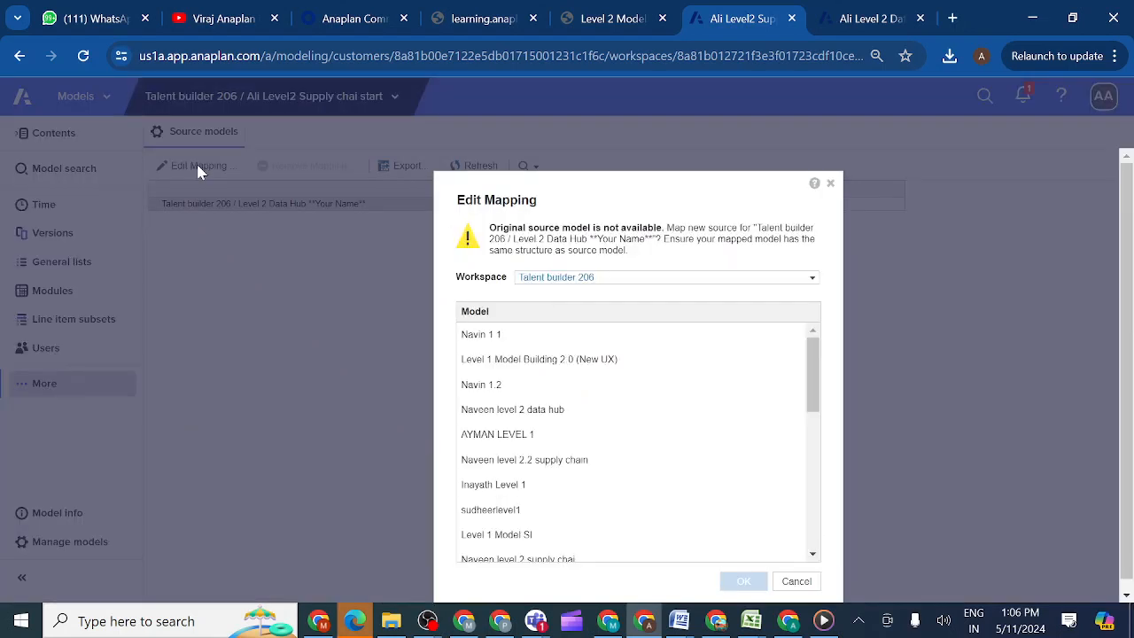
# Step: Check the course instructions, map the source to the builder's own "Level 2 Data hub Start" model in workspace Talent builder 206, and confirm
pyautogui.click(610, 19)
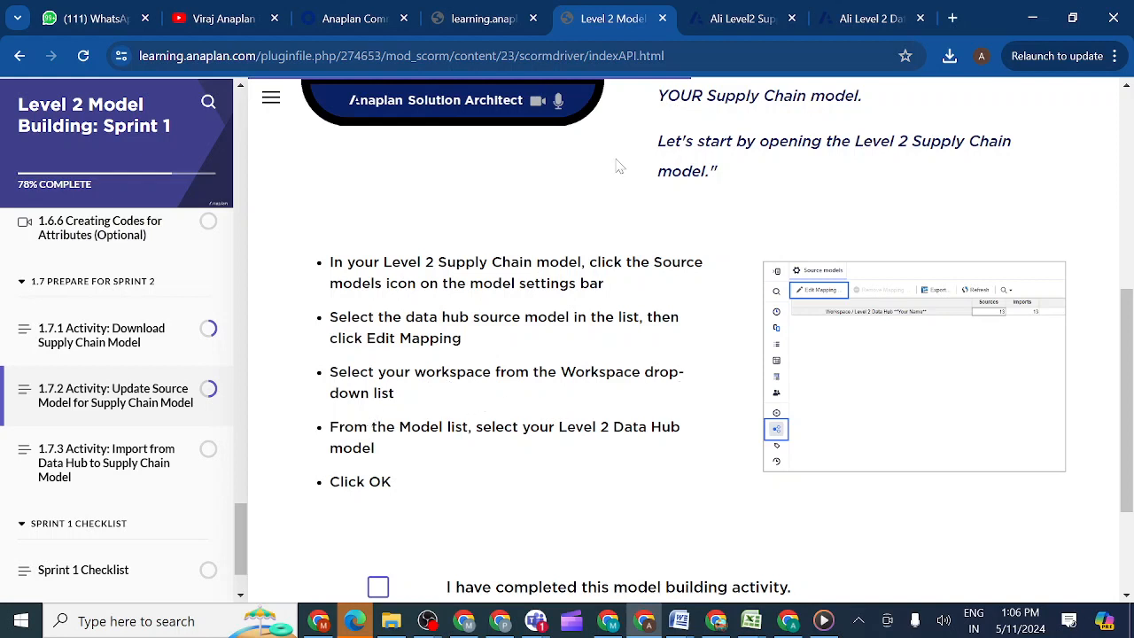
pyautogui.click(728, 26)
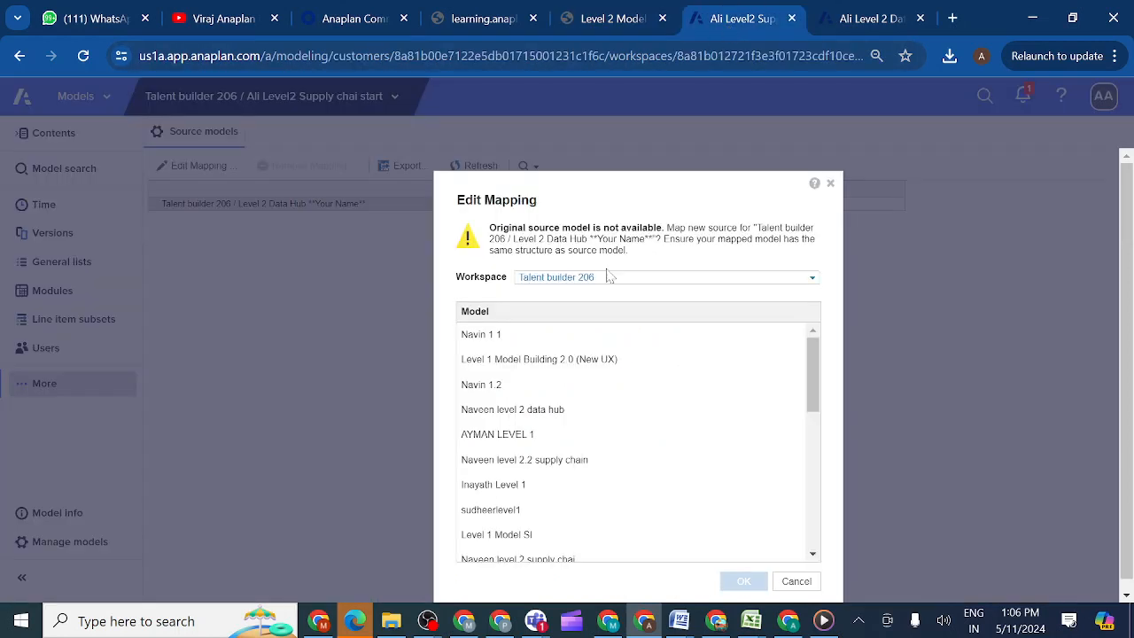
pyautogui.click(812, 282)
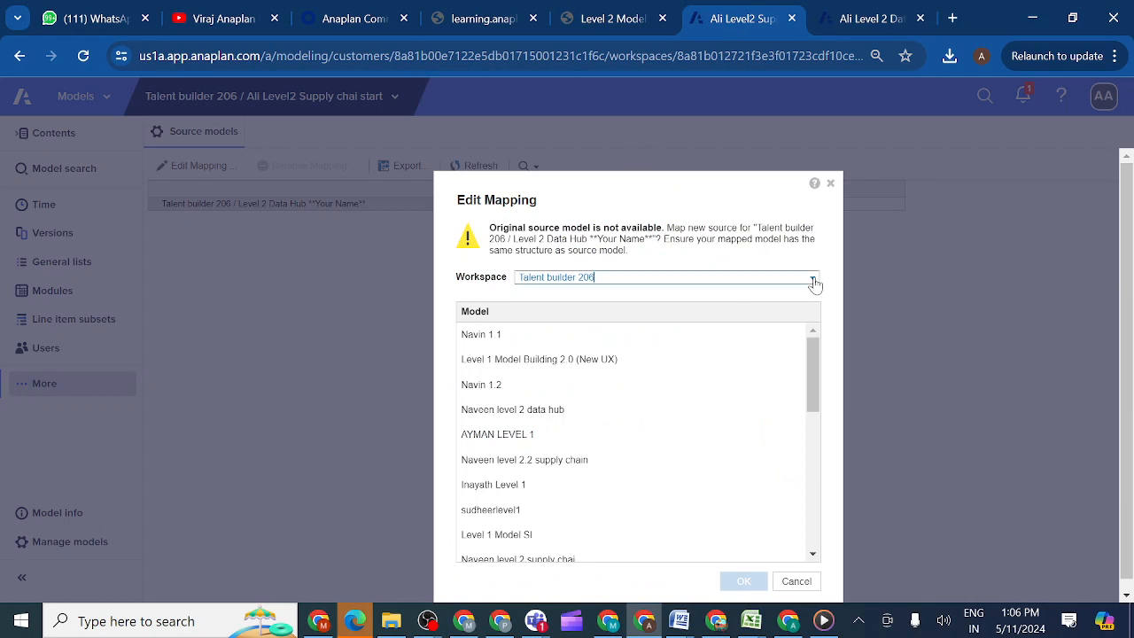
pyautogui.click(771, 254)
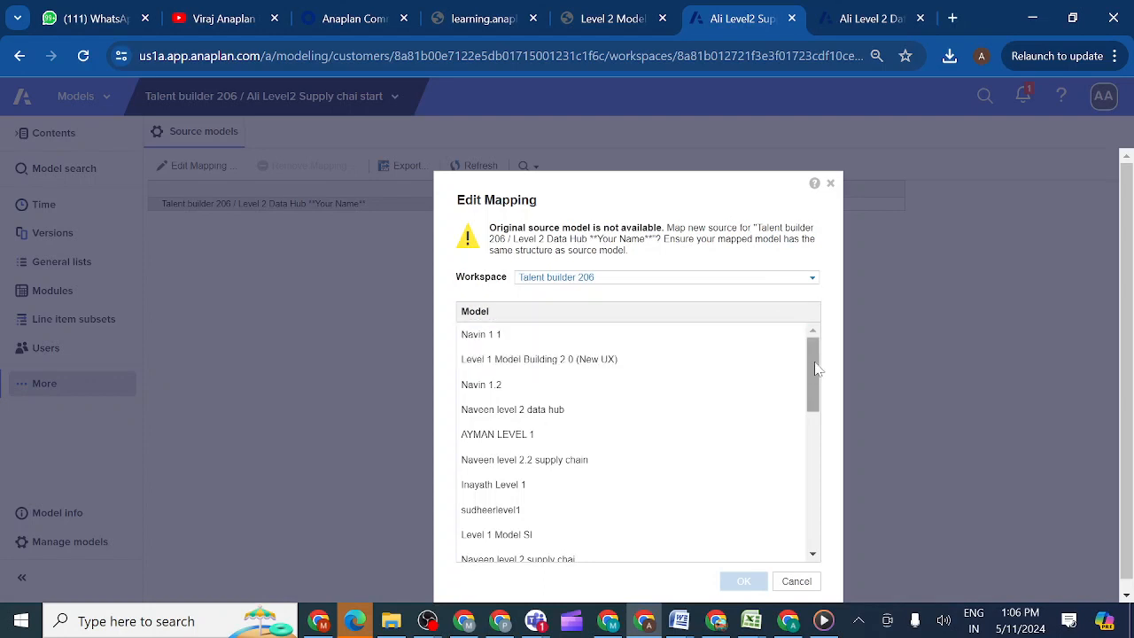
pyautogui.moveTo(816, 372); pyautogui.dragTo(810, 508)
pyautogui.click(731, 499)
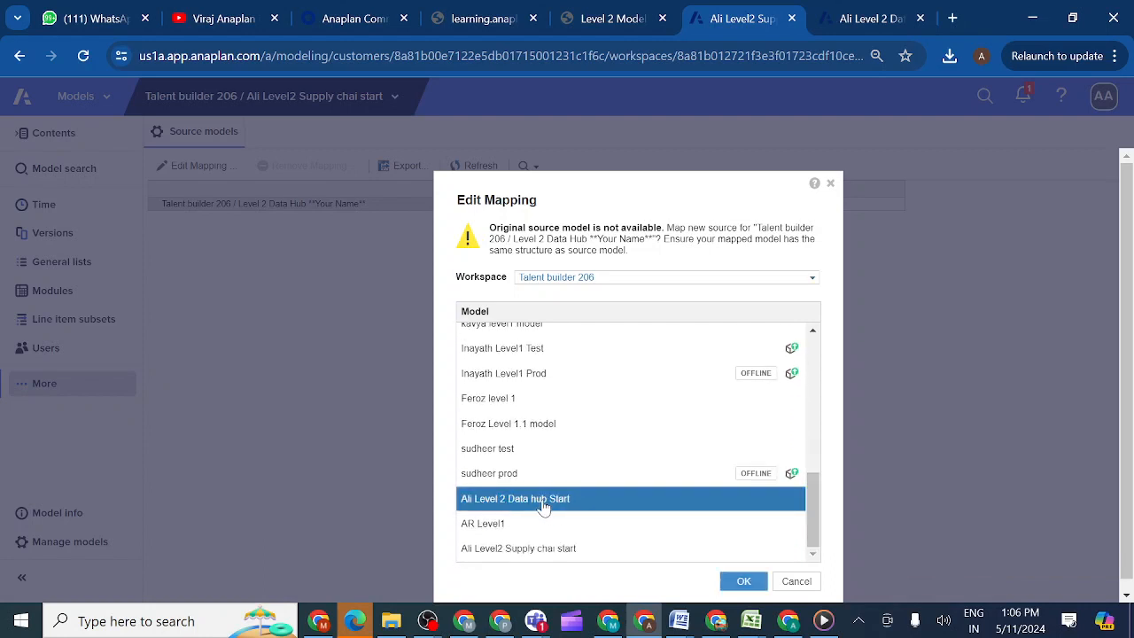
pyautogui.click(743, 582)
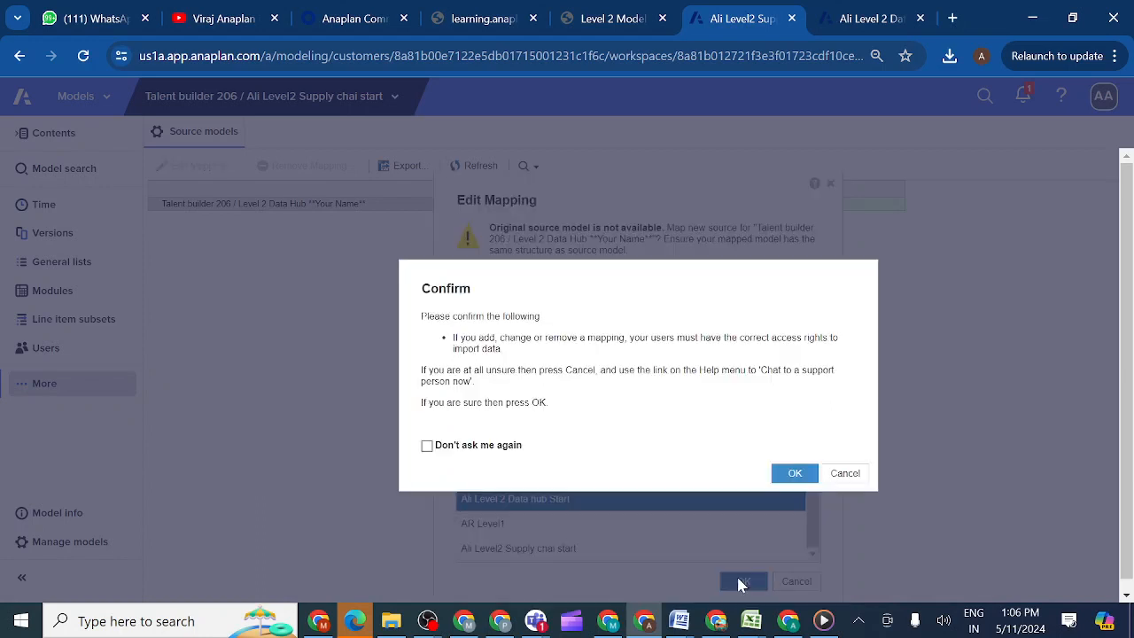
pyautogui.click(792, 474)
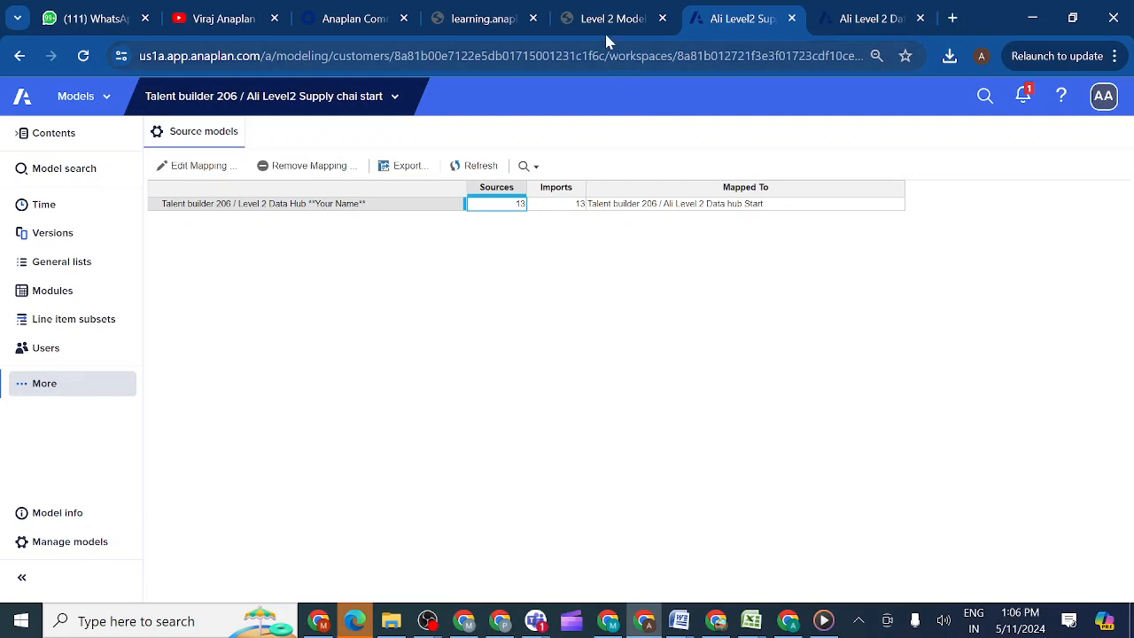
# Step: Return to the course, mark activity 1.7.2 as completed and continue to activity 1.7.3 Import from Data Hub to Supply Chain Model
pyautogui.click(623, 19)
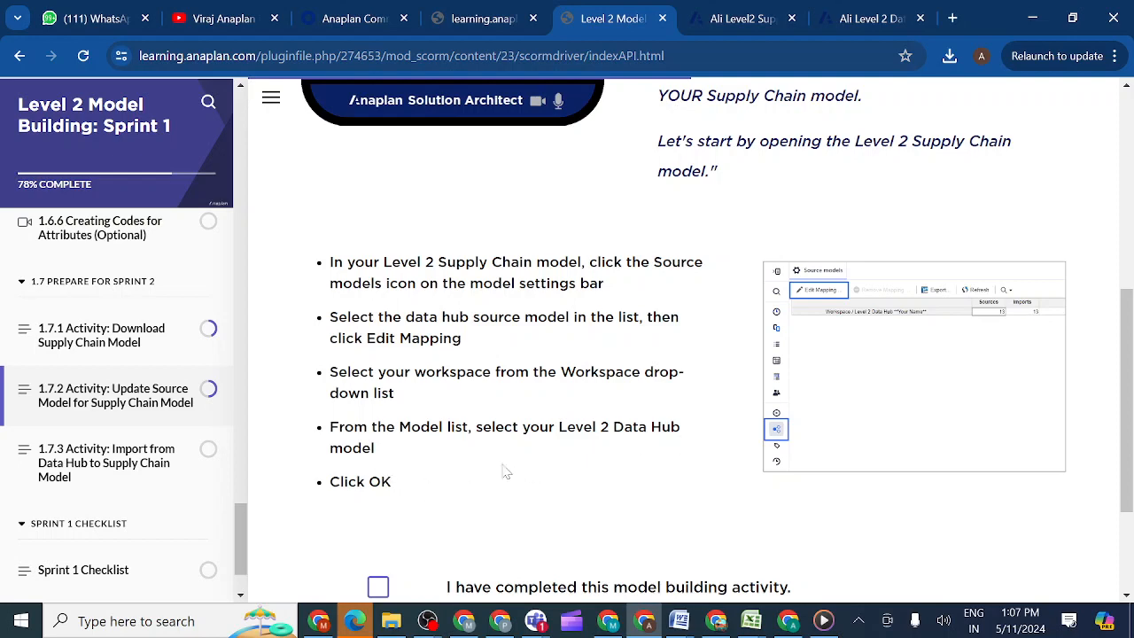
pyautogui.click(744, 16)
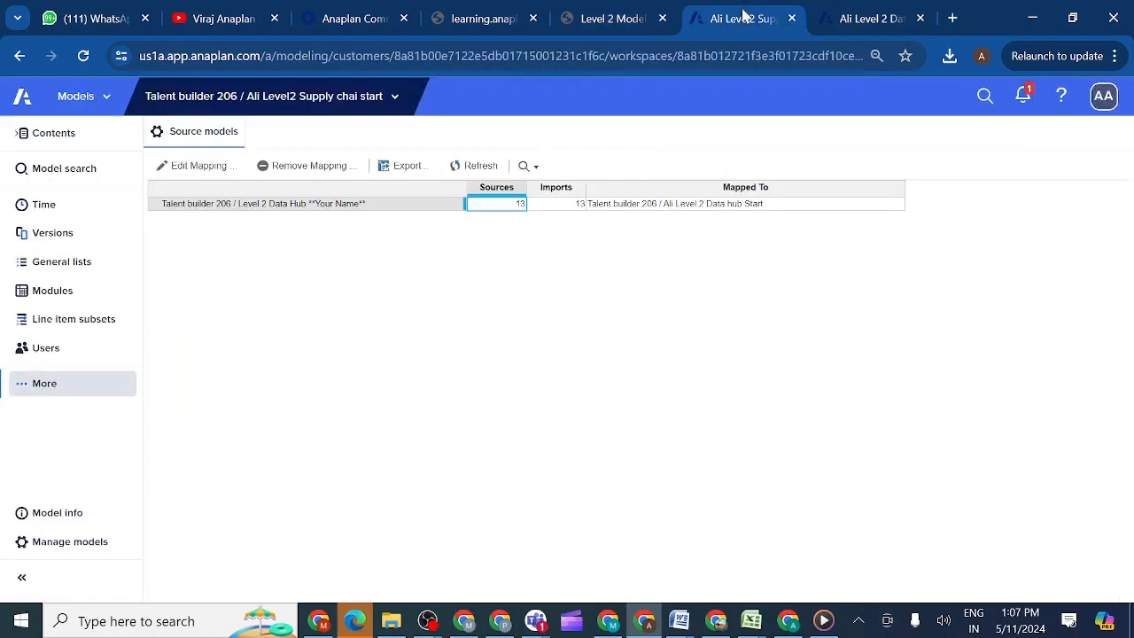
pyautogui.click(611, 19)
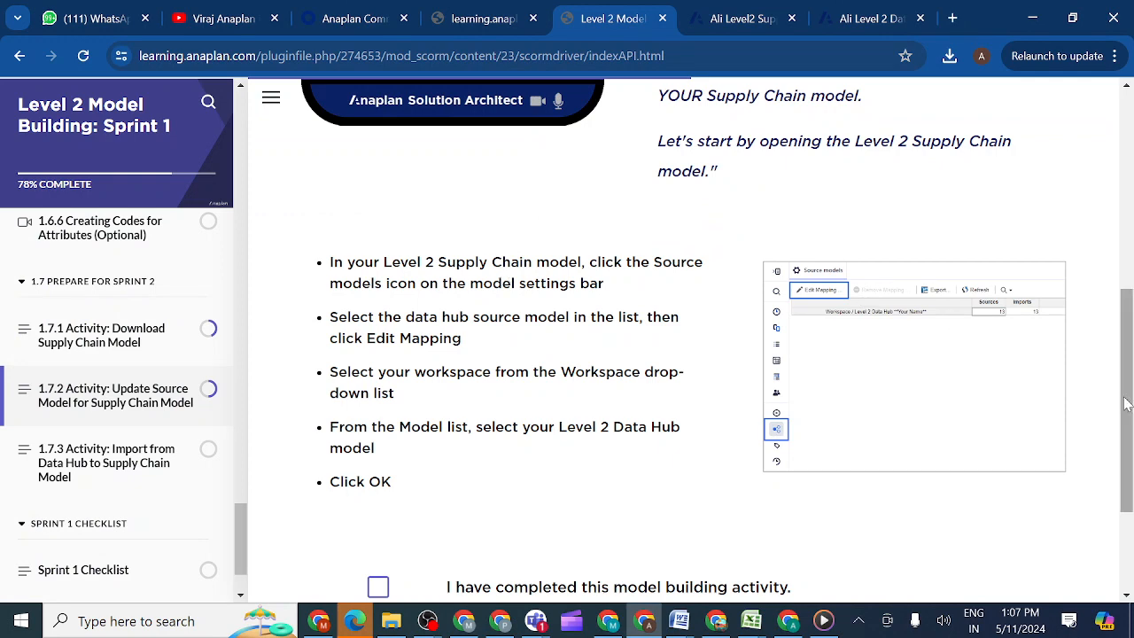
pyautogui.scroll(-2, 1125, 404)
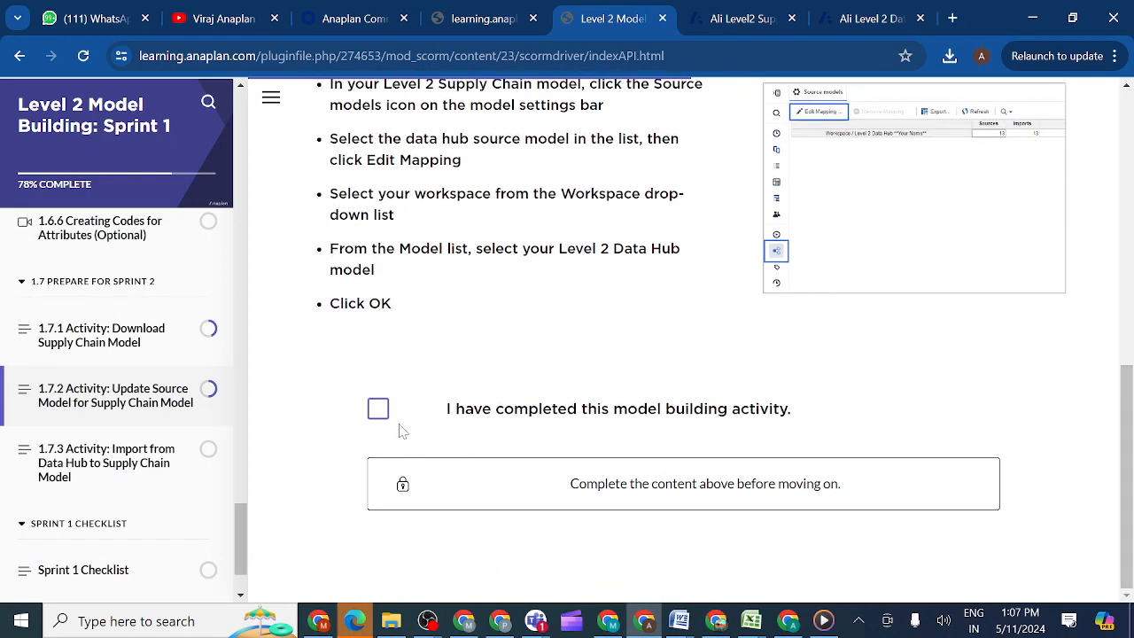
pyautogui.click(377, 413)
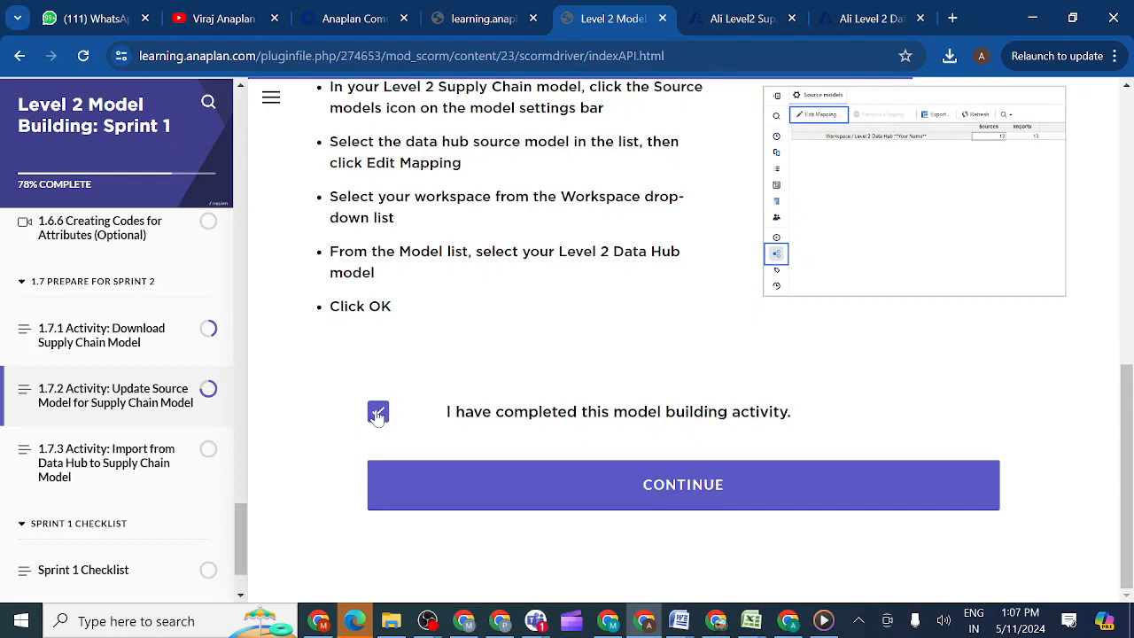
pyautogui.click(485, 498)
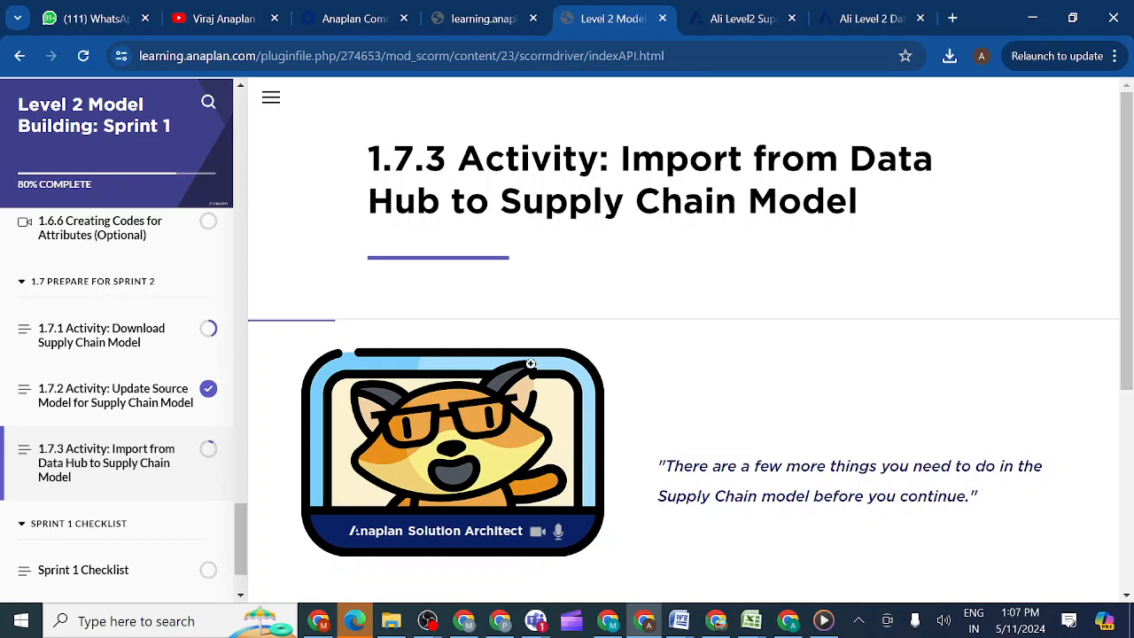
# Step: Check the Anaplan evening class meeting in Microsoft Teams and return to the course in the browser
pyautogui.moveTo(543, 623)
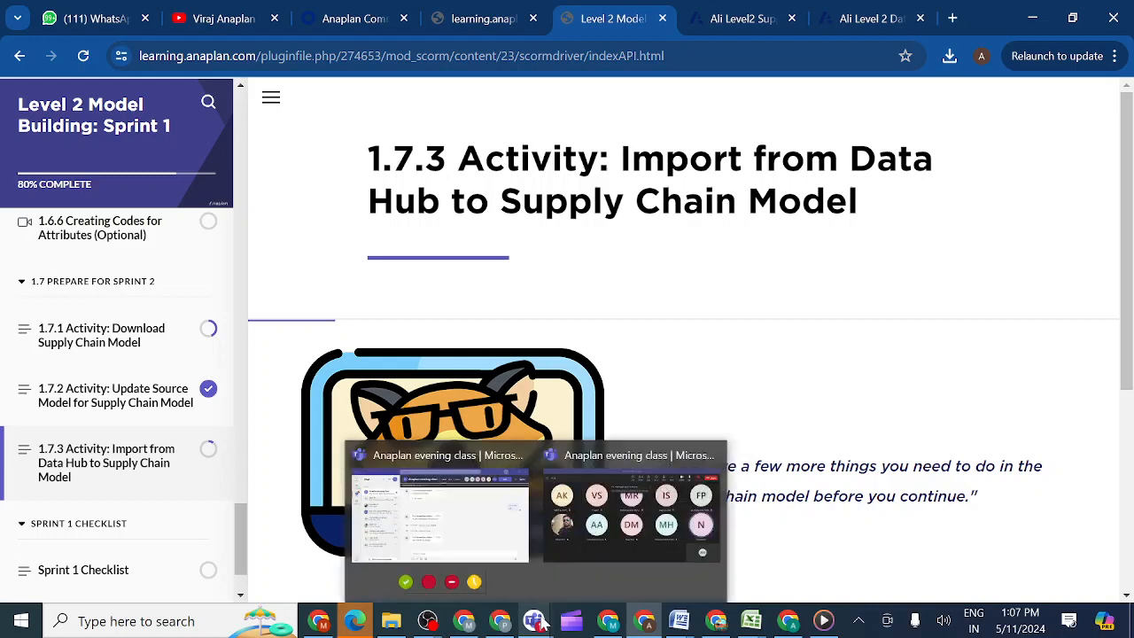
pyautogui.click(636, 521)
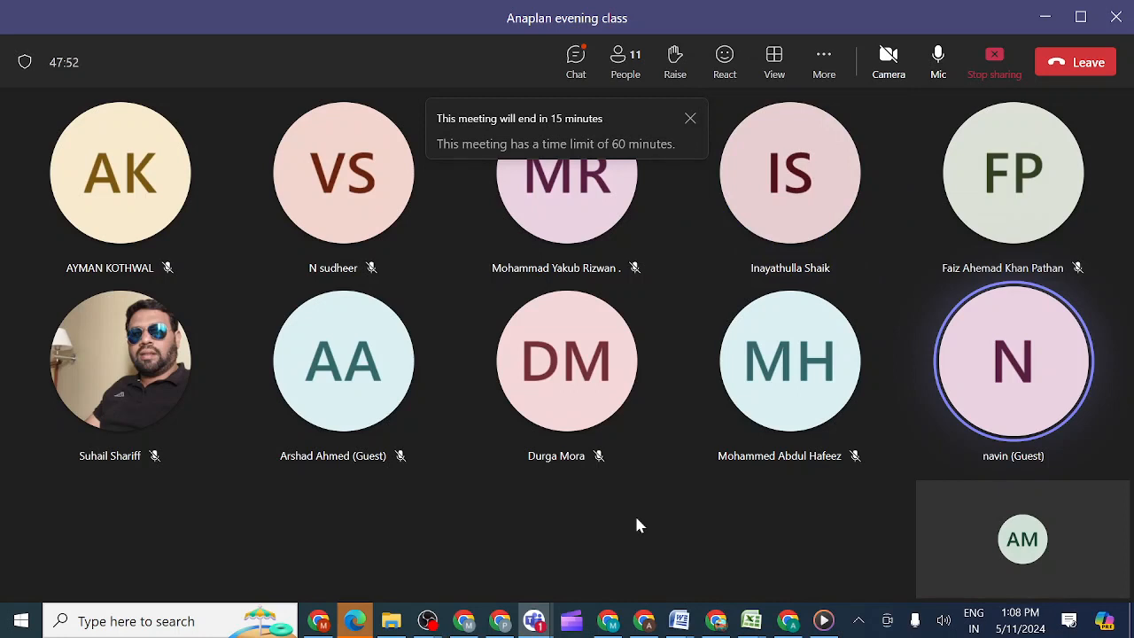
pyautogui.moveTo(646, 620)
pyautogui.click(646, 585)
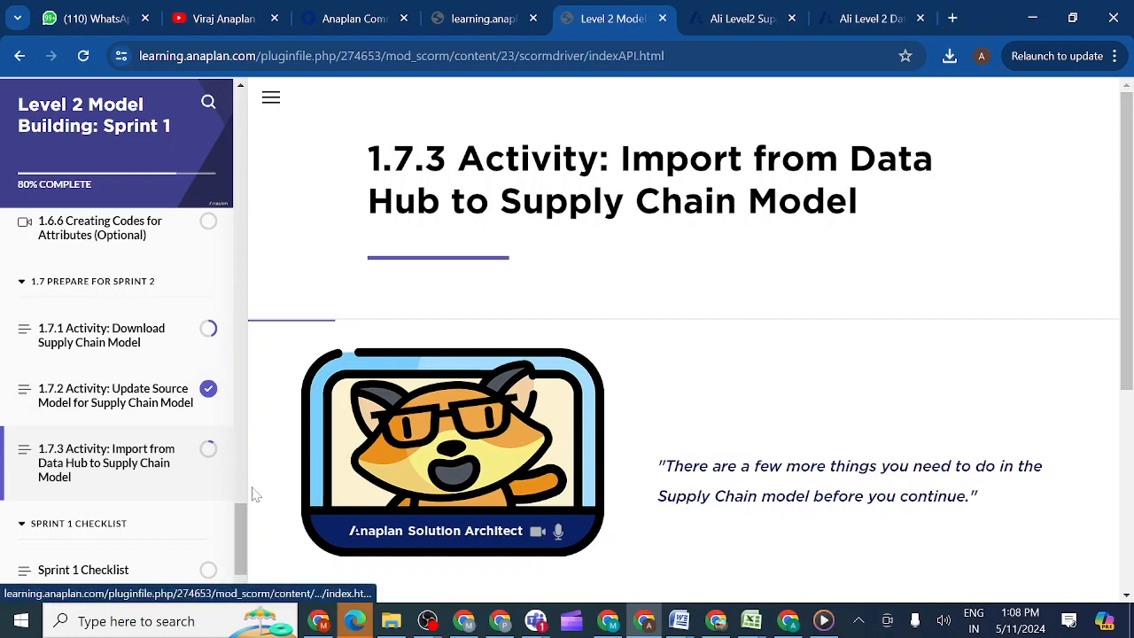
# Step: Mark activities 1.7.3.1, 1.7.3.2 and 1.7.3.3 as completed, continue to the Sprint 1 Checklist and reopen activity 1.7.3
pyautogui.moveTo(244, 530); pyautogui.dragTo(243, 542)
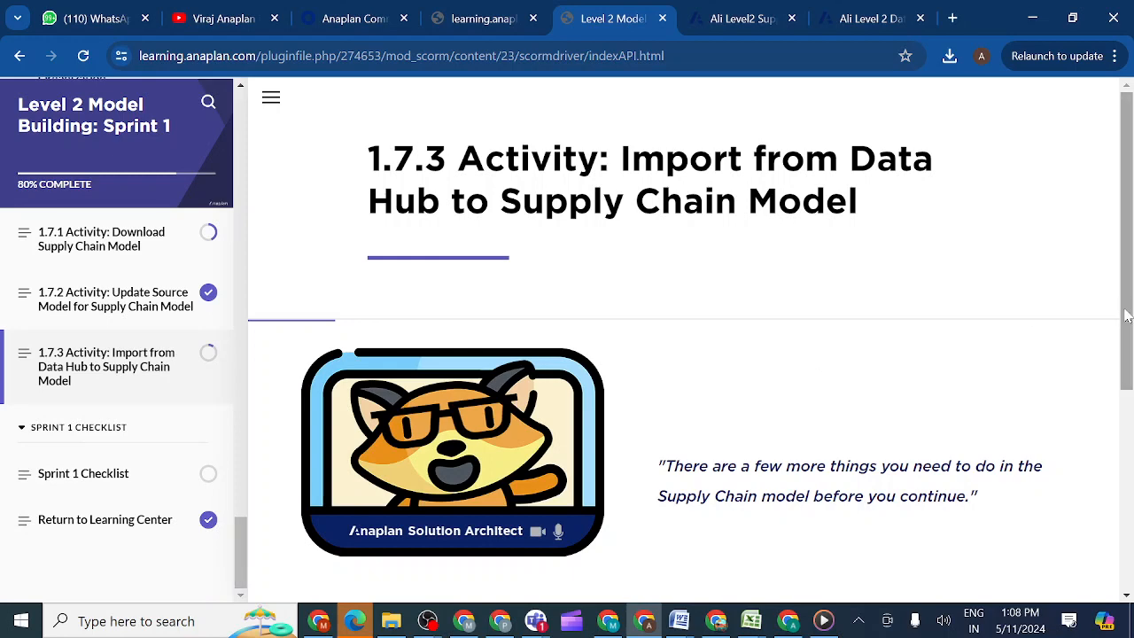
pyautogui.moveTo(1120, 310); pyautogui.dragTo(1123, 487)
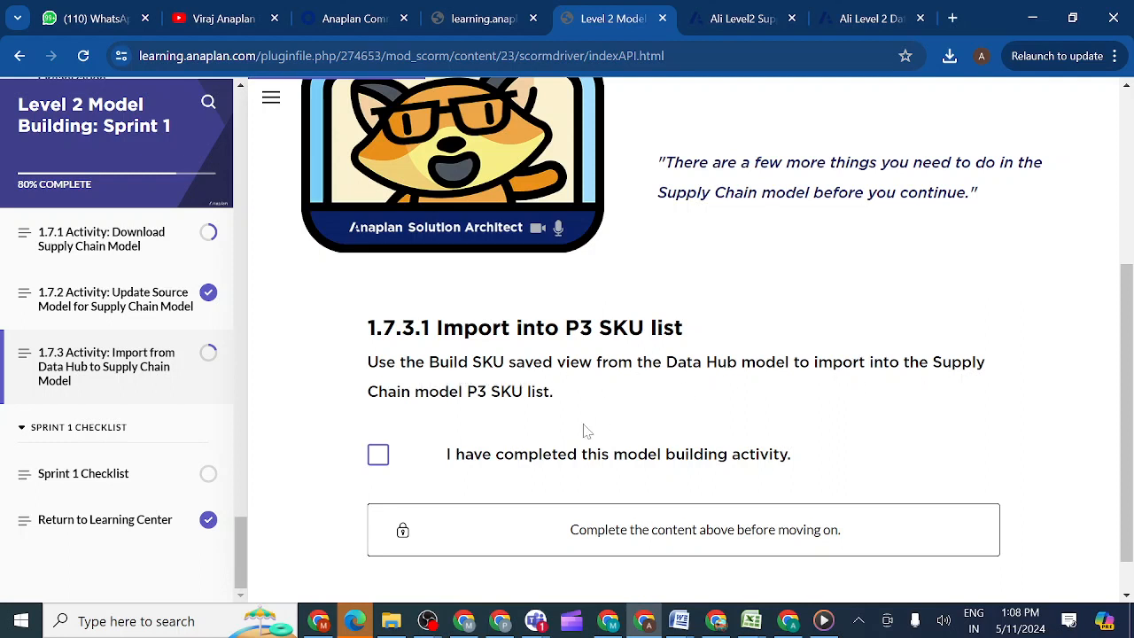
pyautogui.click(378, 455)
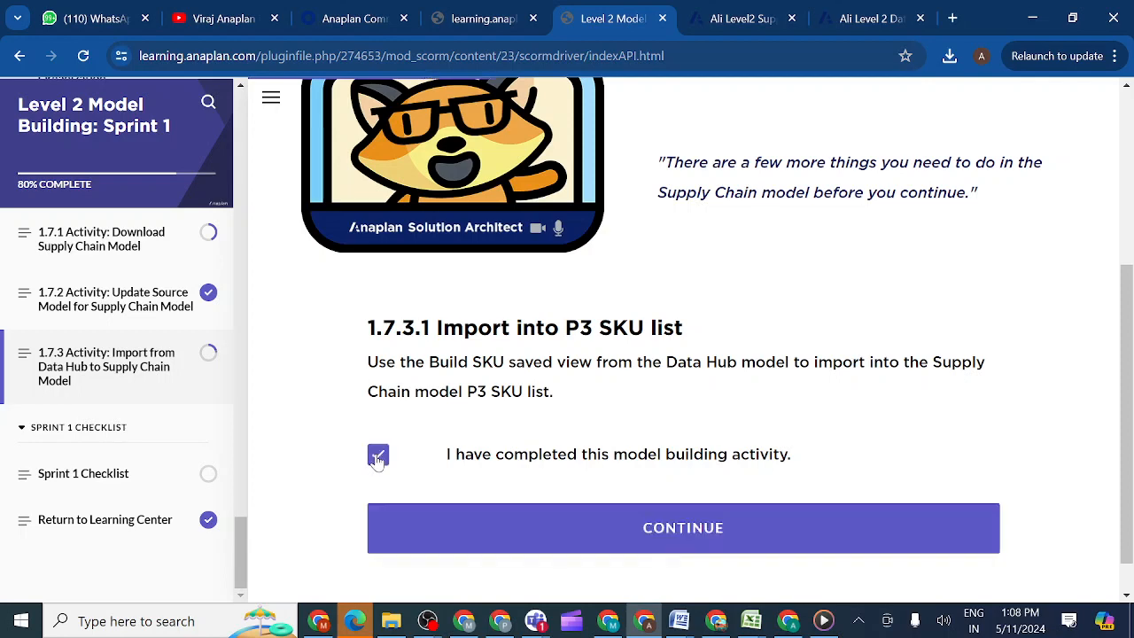
pyautogui.click(530, 529)
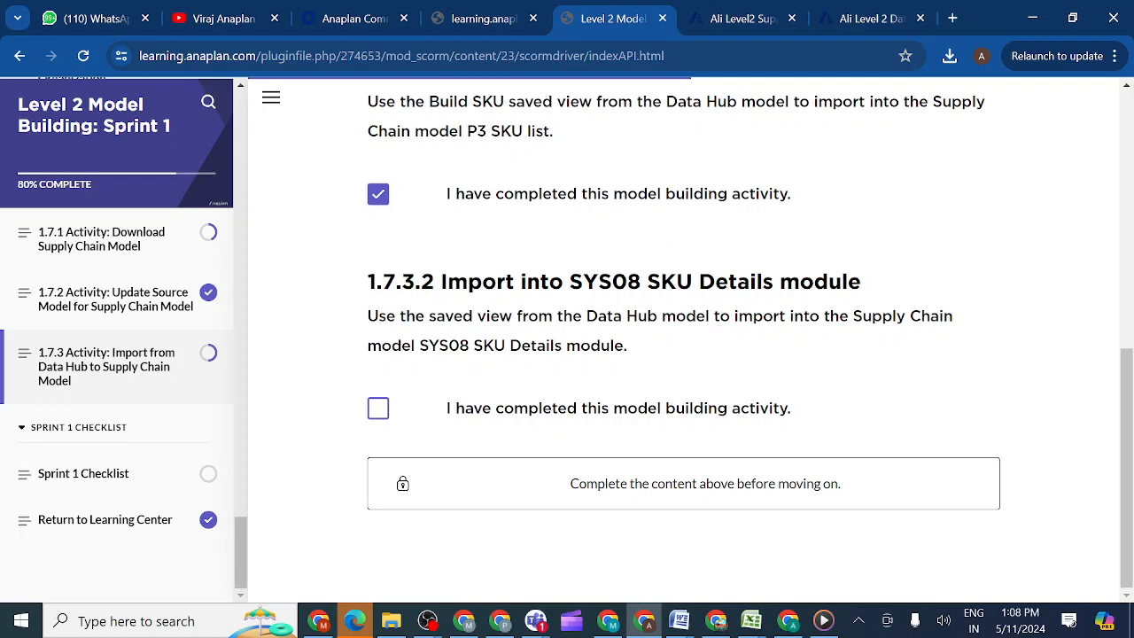
pyautogui.click(379, 409)
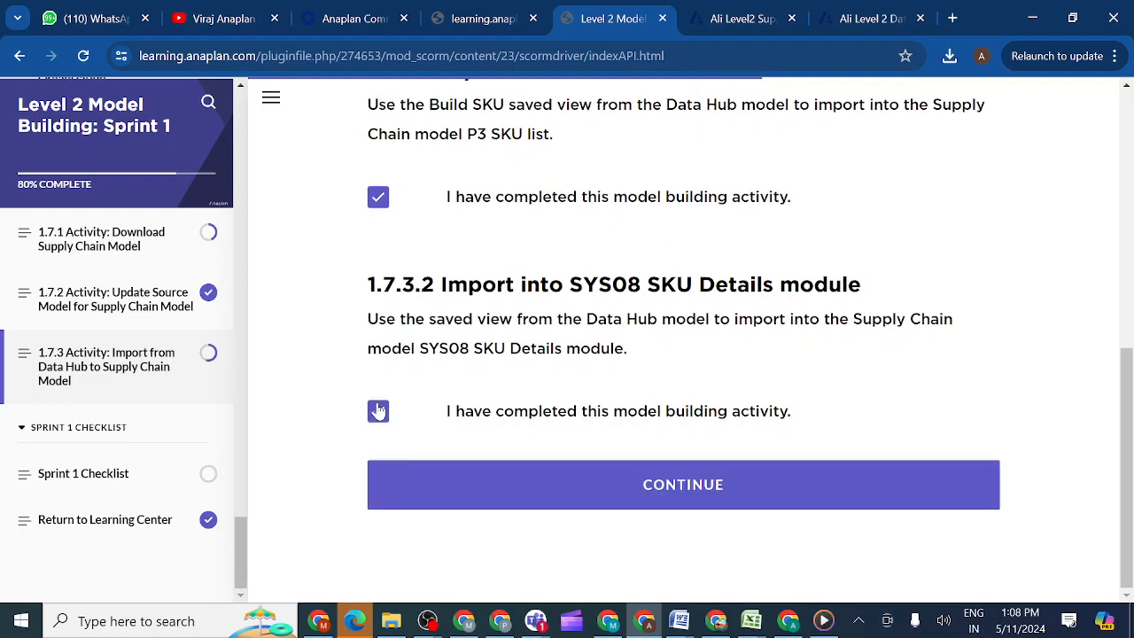
pyautogui.click(492, 502)
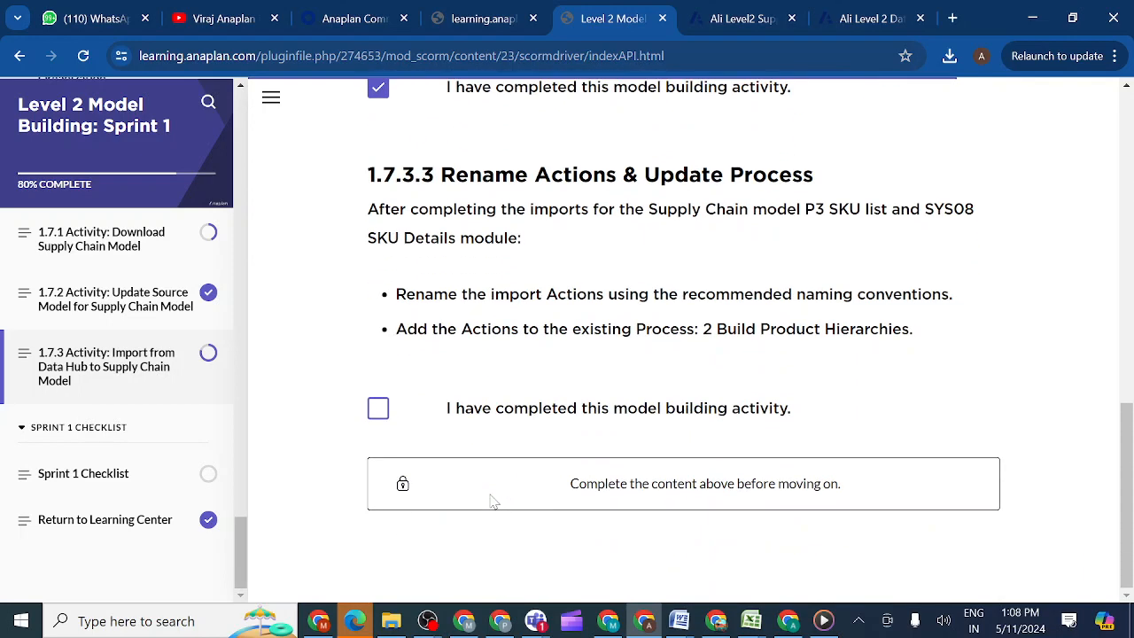
pyautogui.click(381, 415)
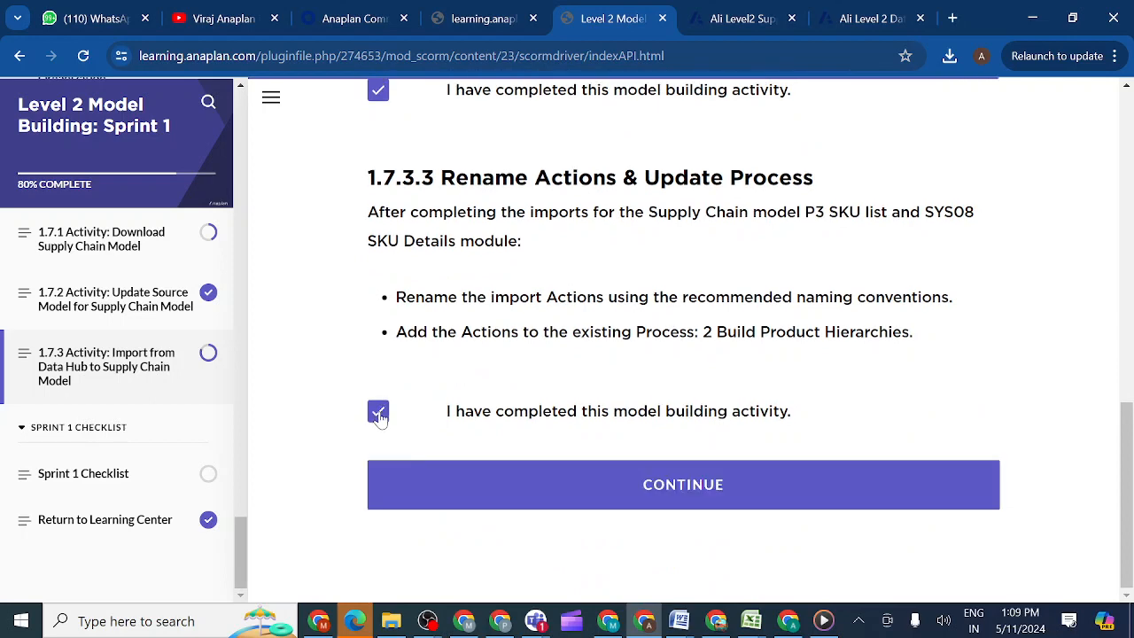
pyautogui.click(449, 506)
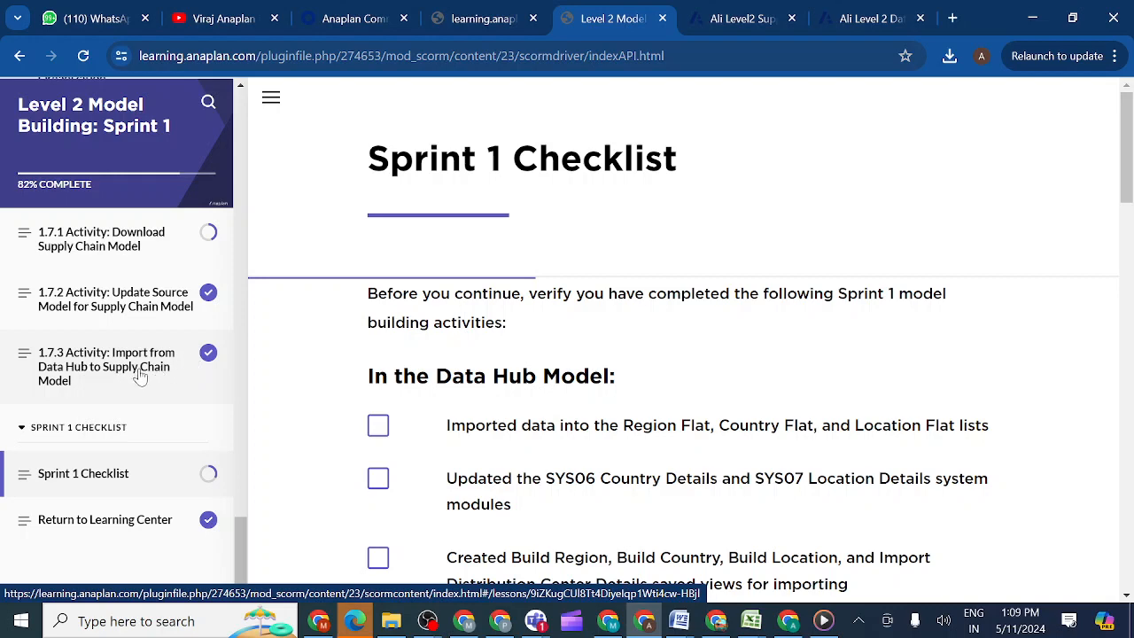
pyautogui.click(146, 362)
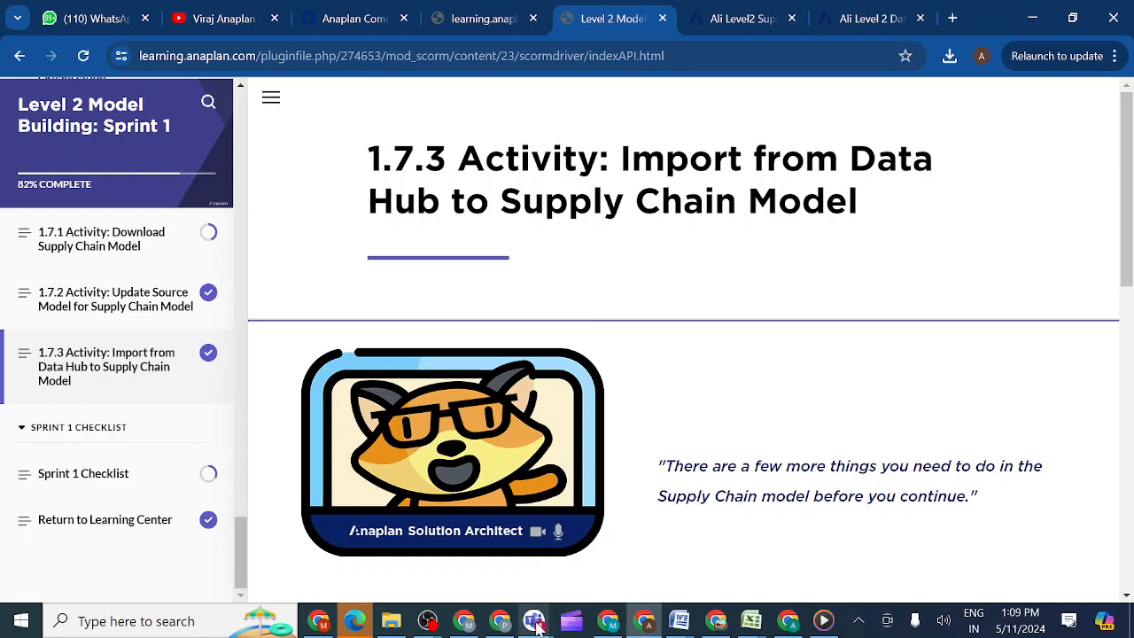
# Step: Stop sharing the screen in the Anaplan evening class meeting in Microsoft Teams and switch to the OBS window
pyautogui.moveTo(537, 626)
pyautogui.click(597, 541)
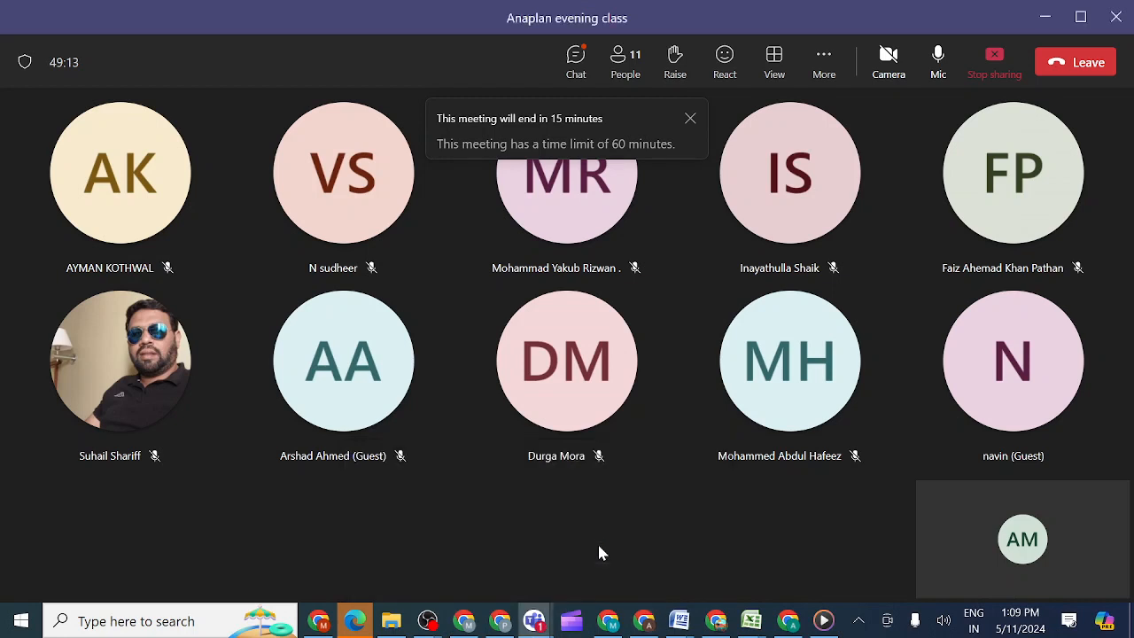
pyautogui.click(985, 67)
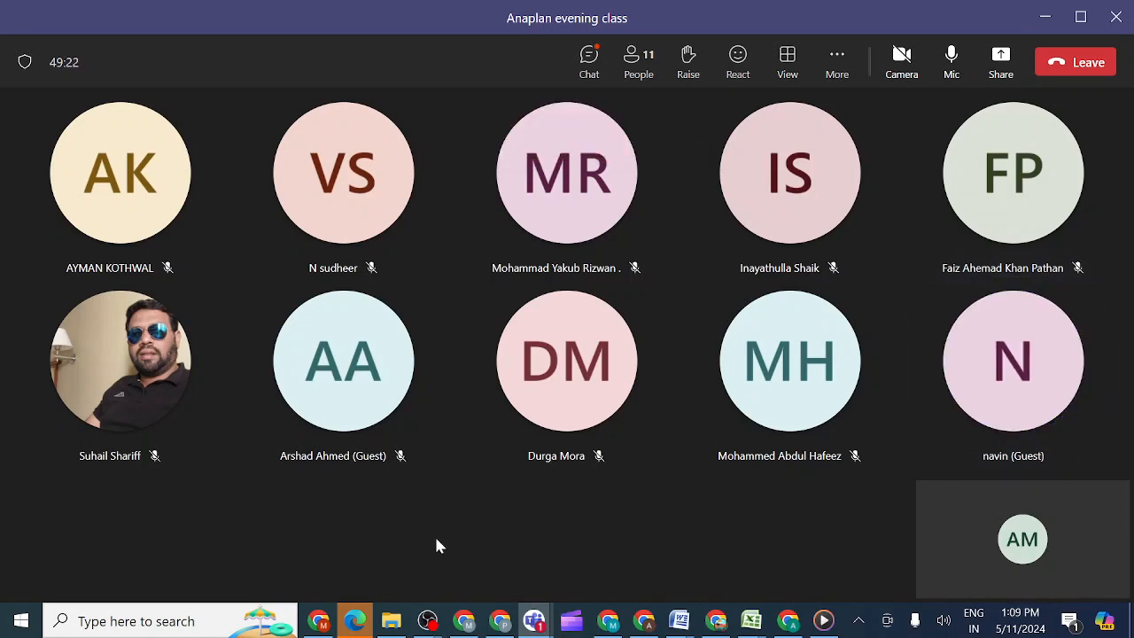
pyautogui.moveTo(426, 622)
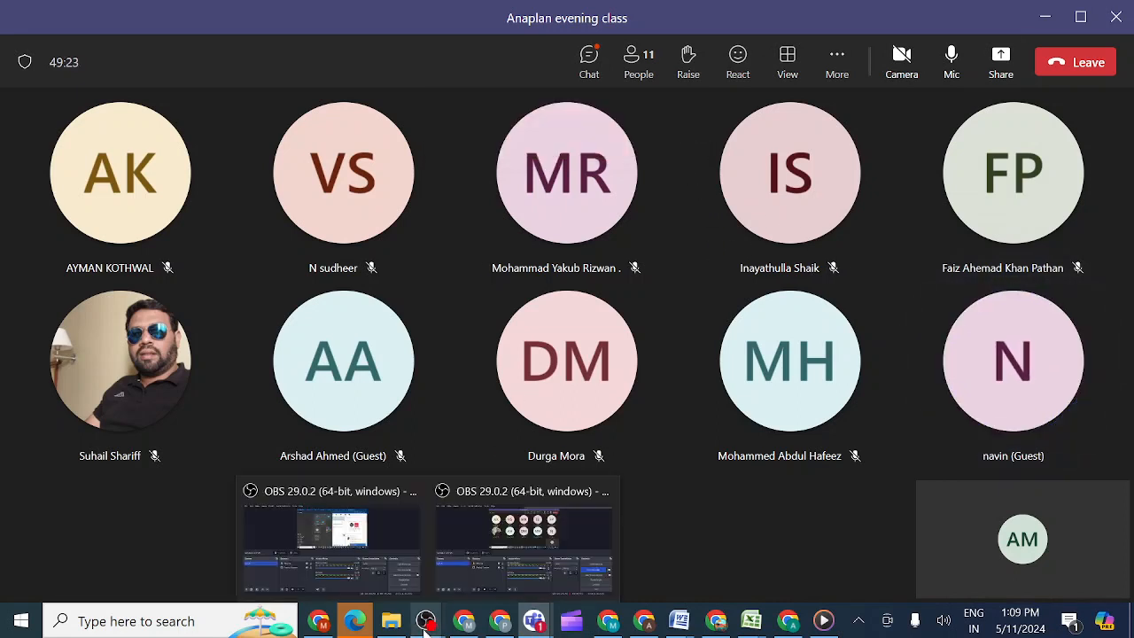
pyautogui.click(472, 567)
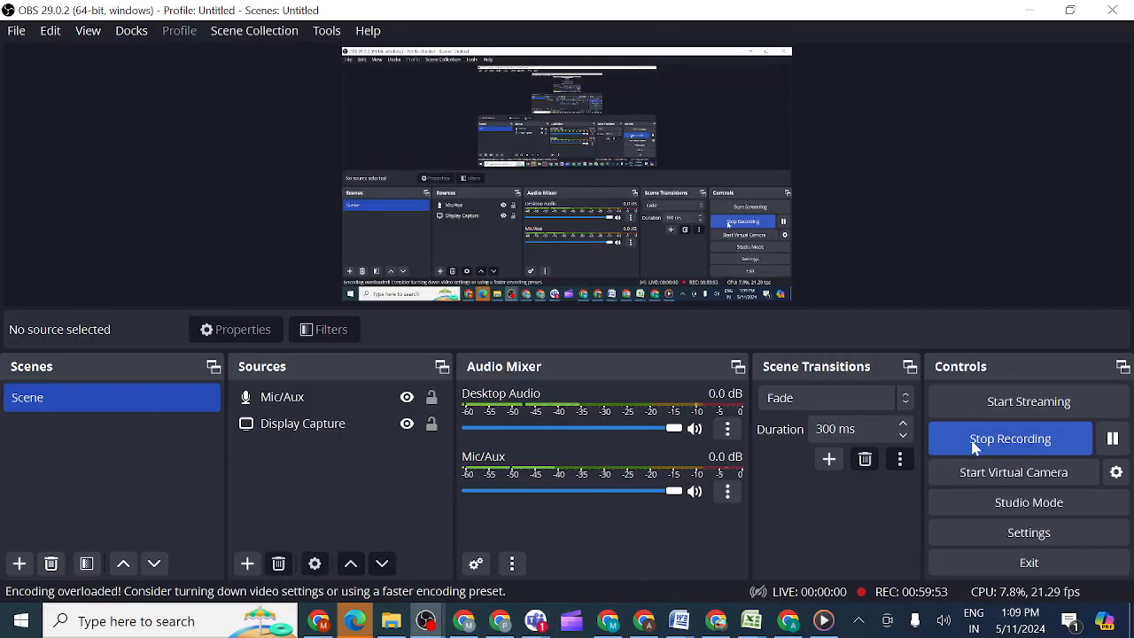